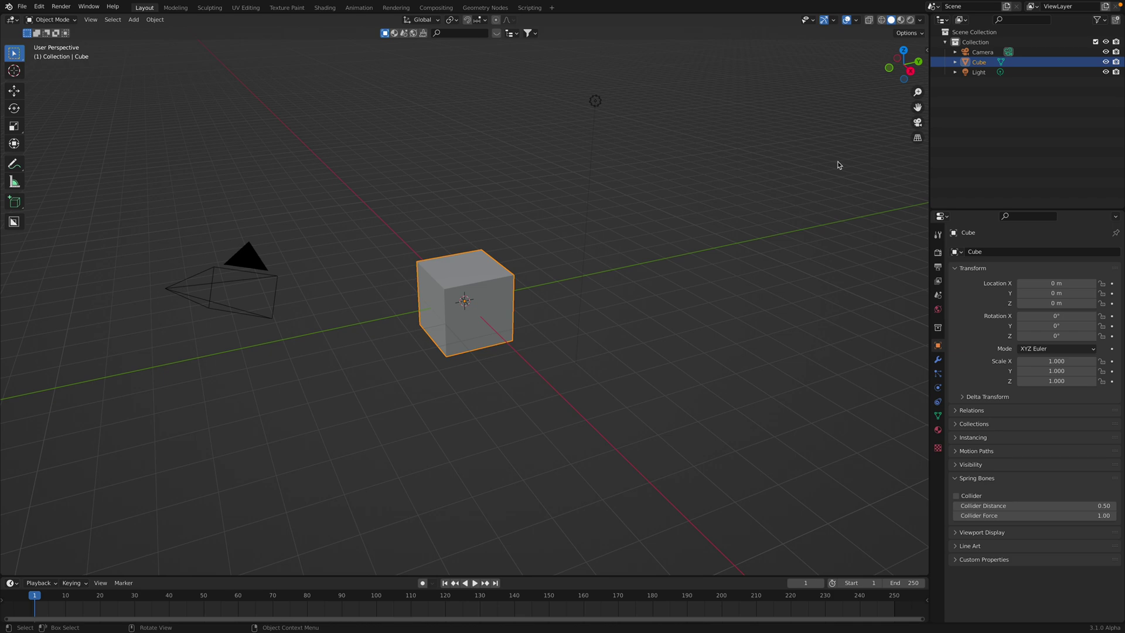
- Add a Bezier curve object to the scene at the world origin
middle_drag(486, 313, 504, 293)
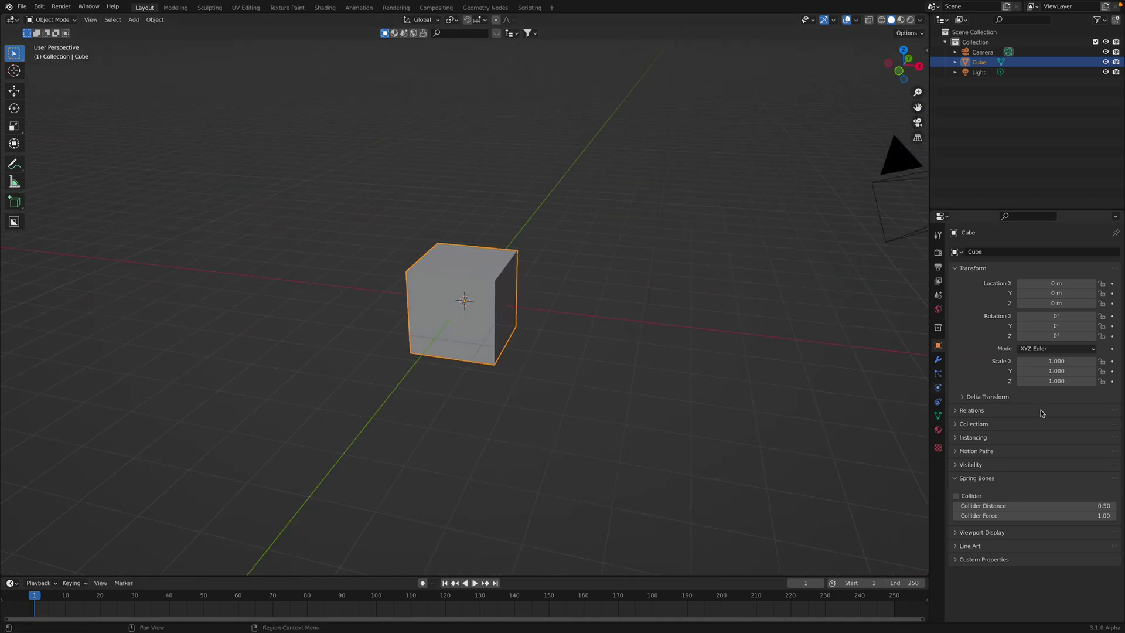
click(937, 359)
middle_drag(686, 339, 557, 274)
key(shift+a)
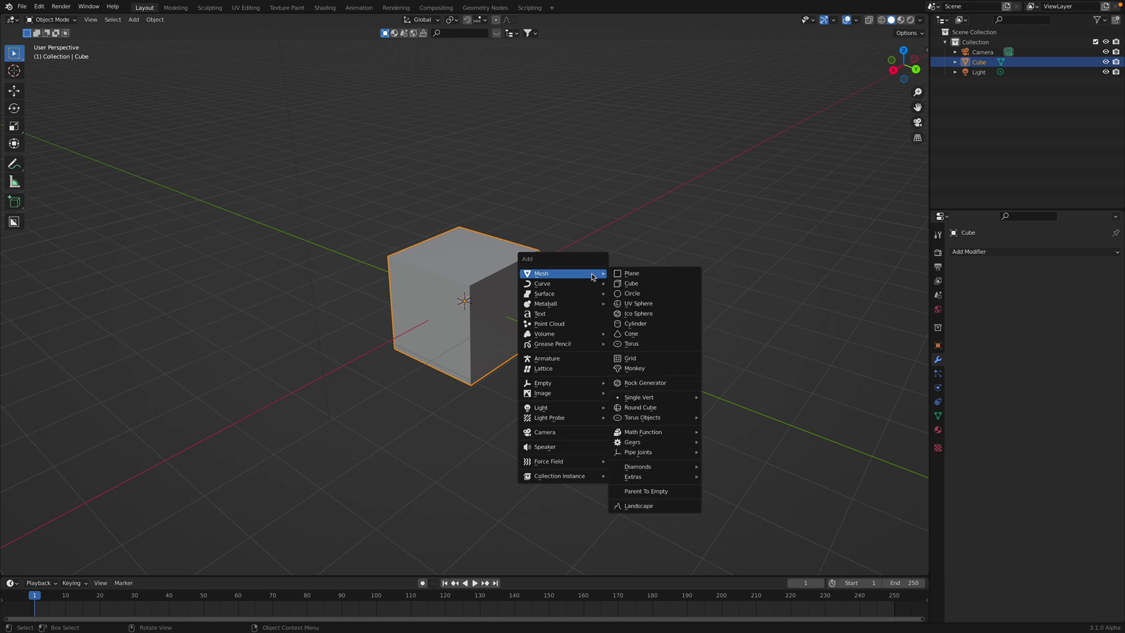
mouse_move(592, 287)
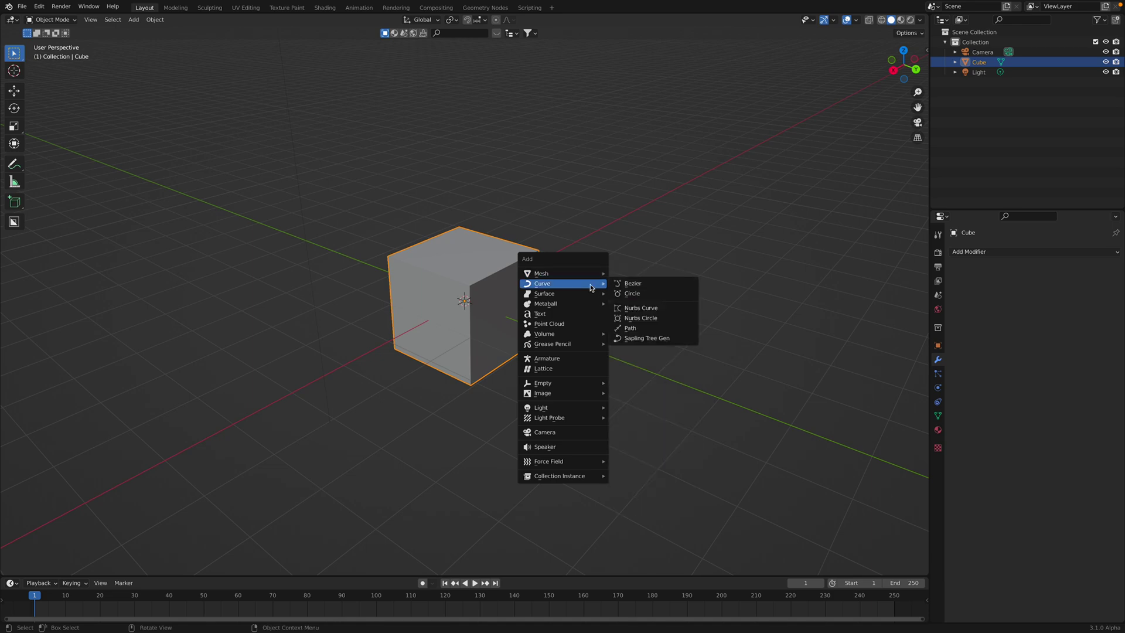
click(646, 291)
- Move the Bezier curve out beside the cube and clear its location back to the origin
middle_drag(598, 293, 522, 307)
key(g)
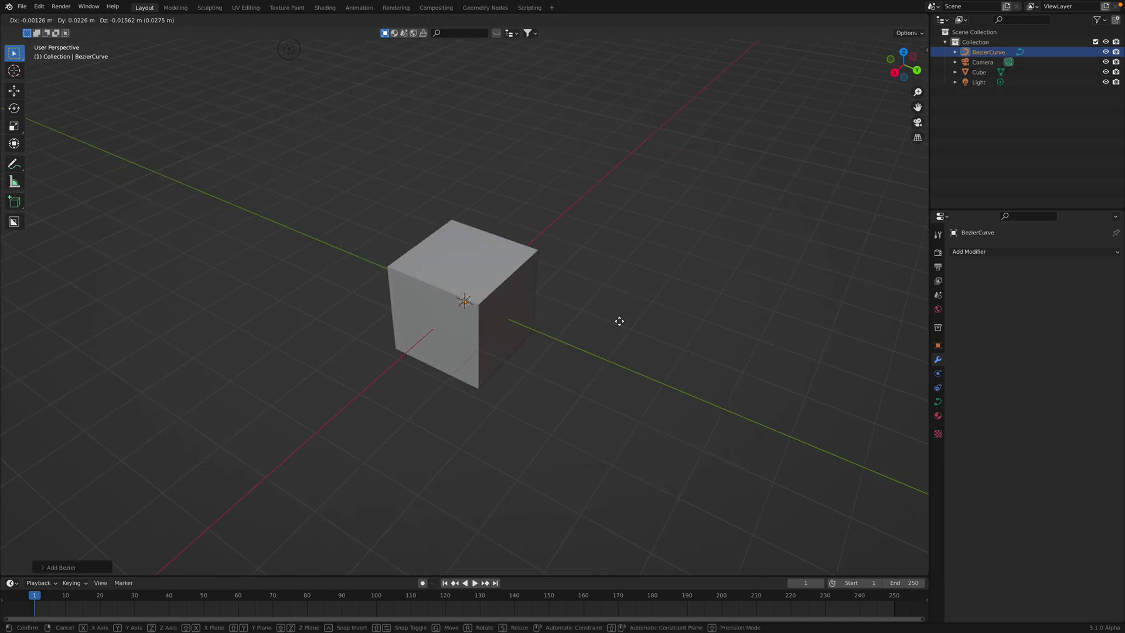
click(683, 334)
middle_drag(638, 333, 630, 332)
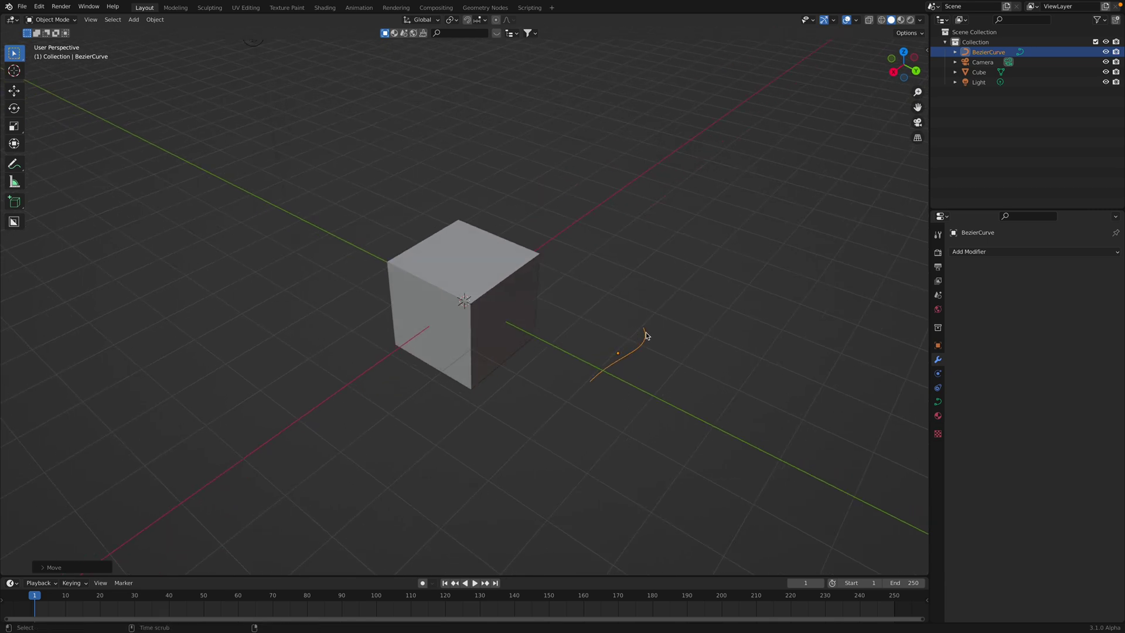
key(alt+g)
- Hide the default cube and select the Bezier curve at the origin
scroll(536, 314, up, 2)
click(518, 272)
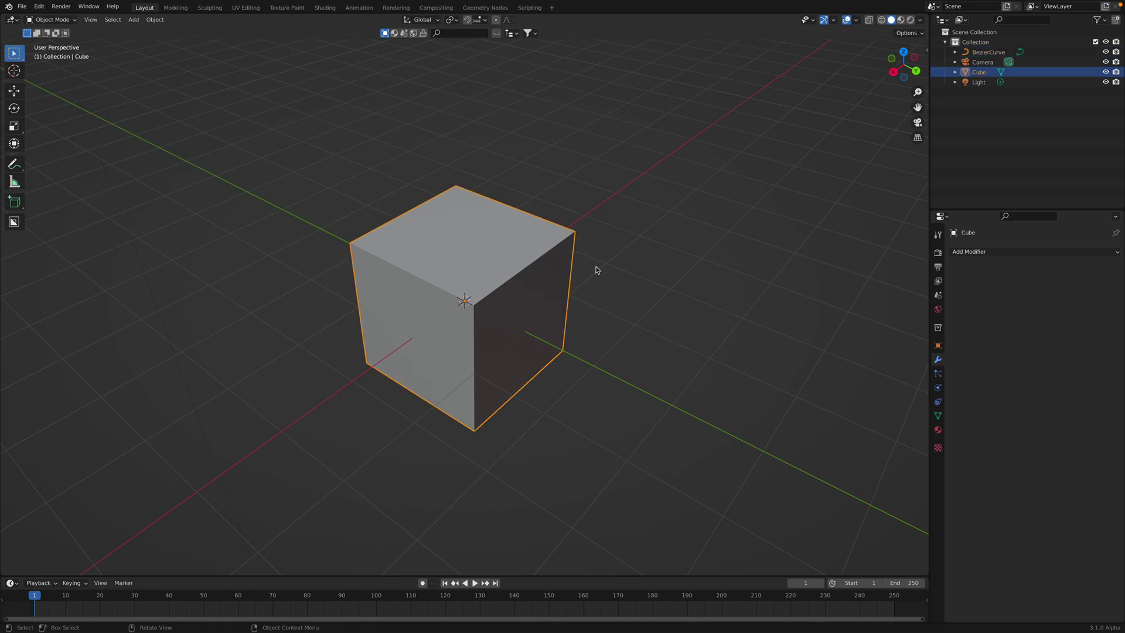
key(h)
middle_drag(761, 219, 498, 279)
click(438, 335)
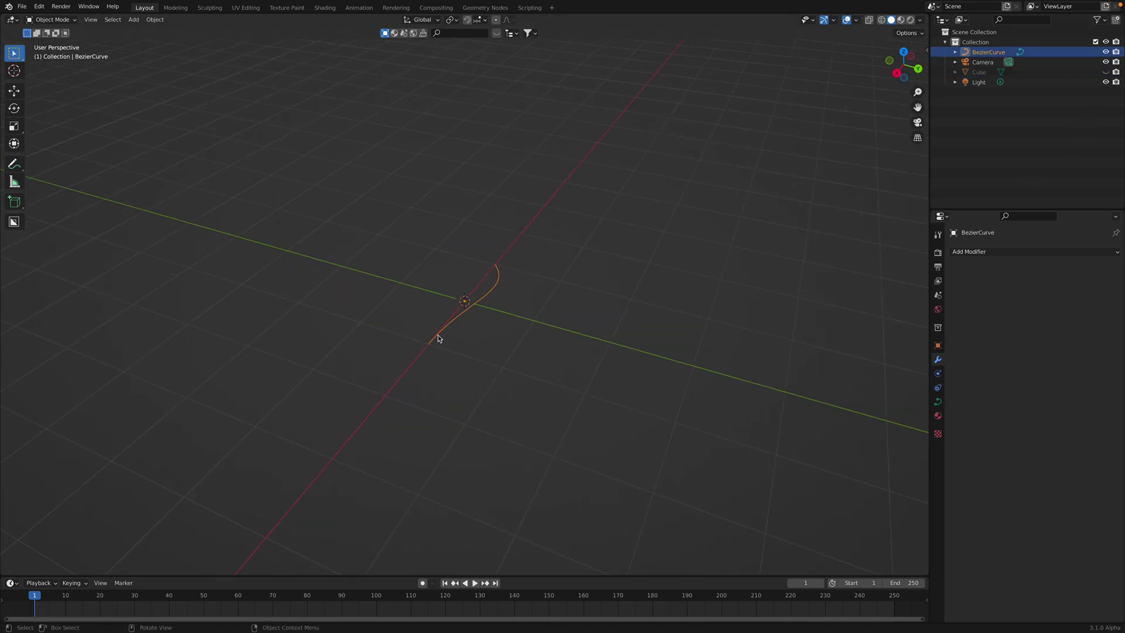
- Enter Edit Mode on the Bezier curve and delete all its control points
middle_drag(437, 335, 544, 324)
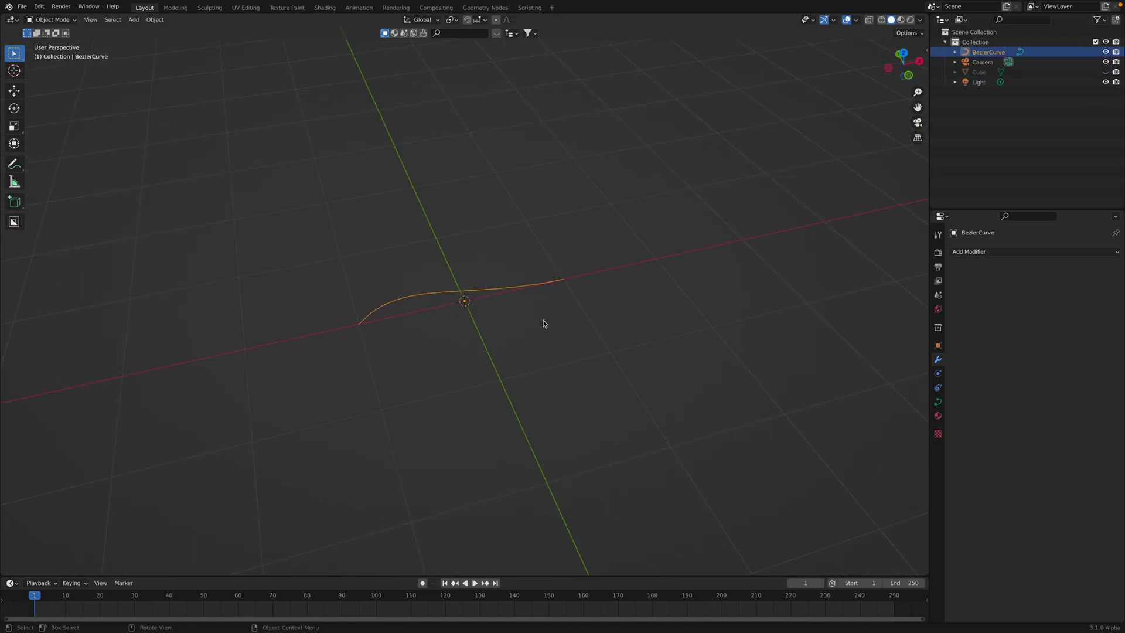
key(Tab)
middle_drag(543, 319, 497, 335)
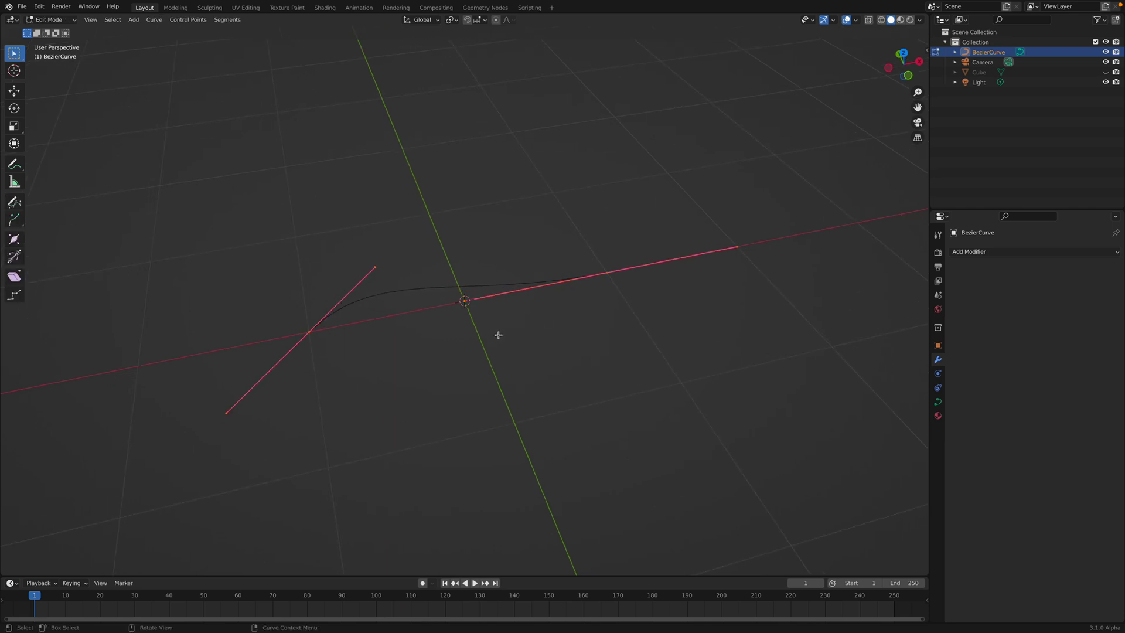
key(x)
click(499, 335)
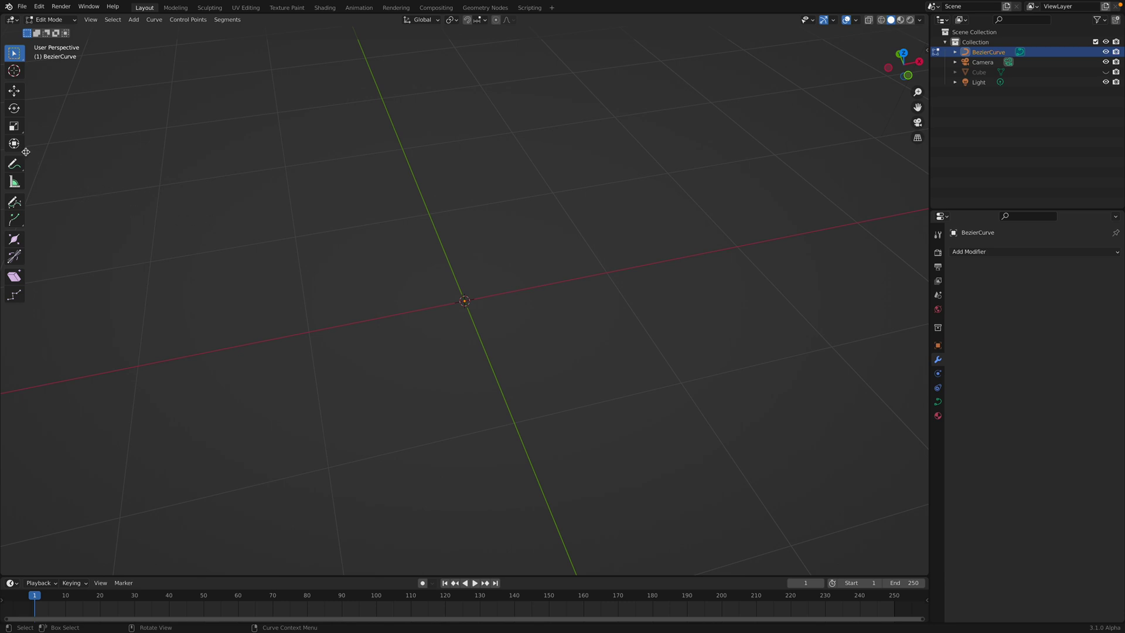
- Freehand a two-turn Bezier spiral around the origin with the Draw tool and return to Object Mode
drag(31, 155, 92, 156)
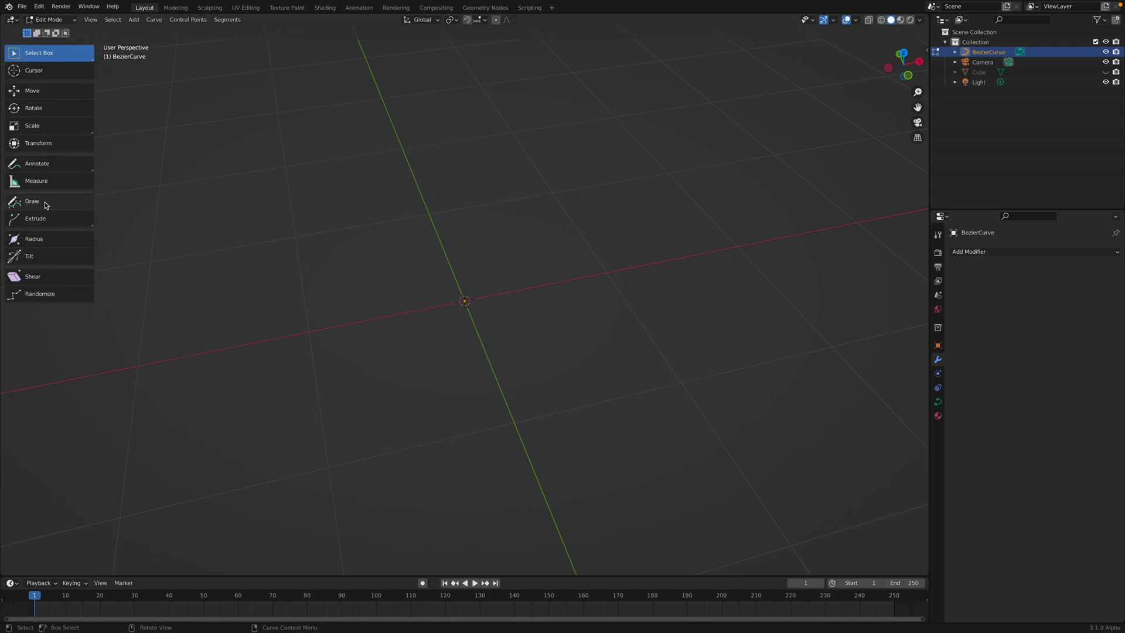
click(45, 205)
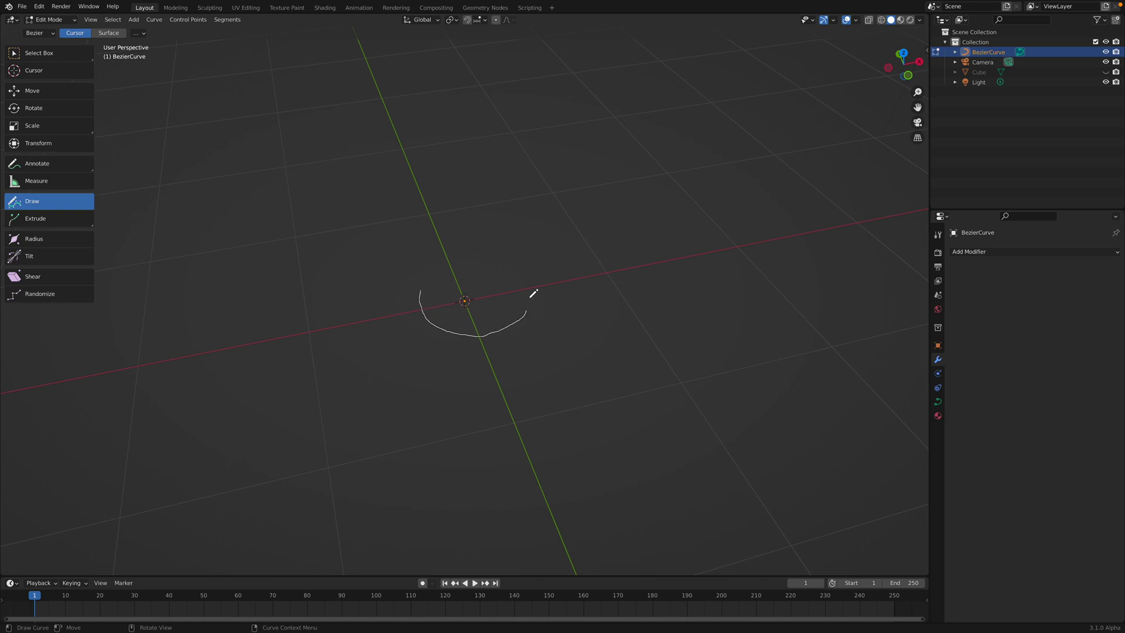
mouse_move(377, 246)
mouse_down()
mouse_move(416, 394)
mouse_move(597, 309)
mouse_move(436, 183)
mouse_up()
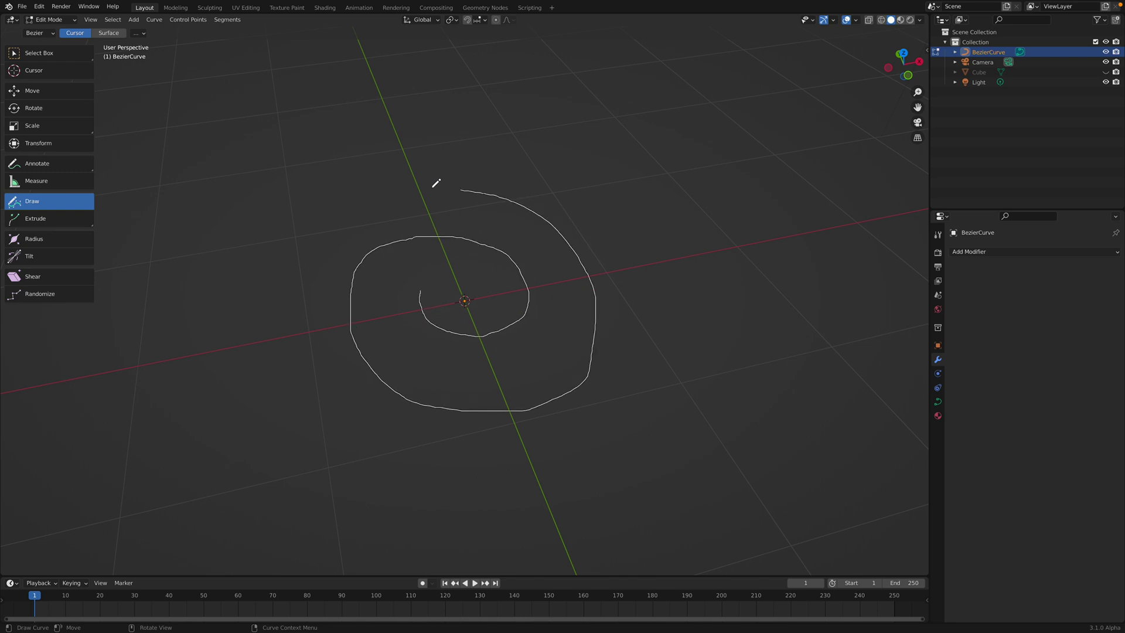
drag(297, 244, 290, 272)
mouse_move(427, 272)
middle_down()
mouse_move(387, 269)
mouse_move(427, 232)
middle_up()
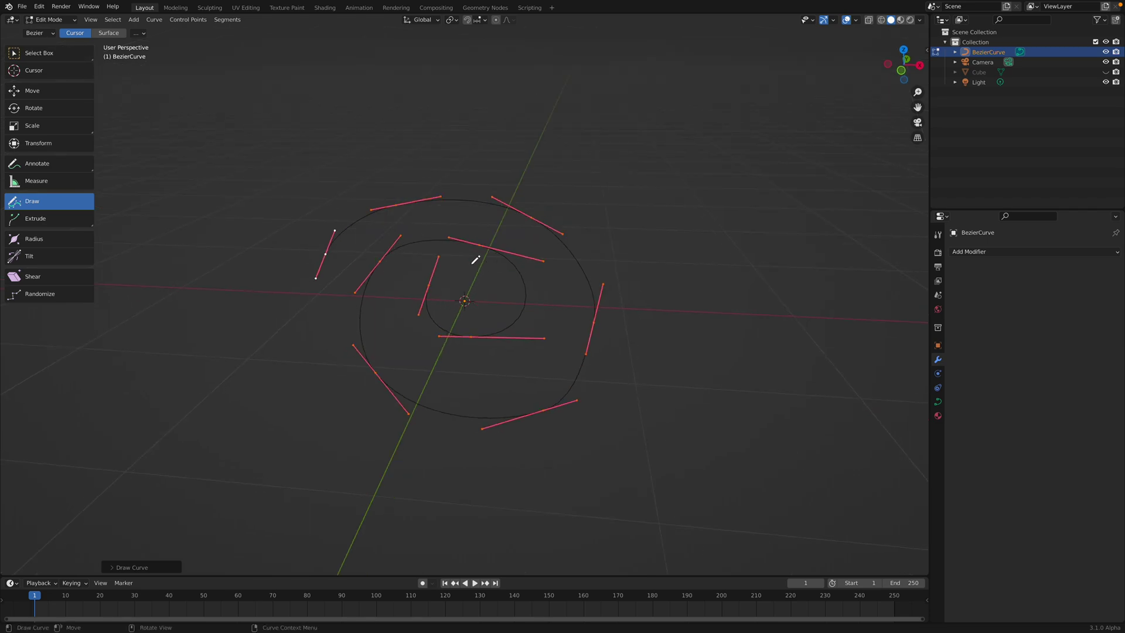
click(48, 20)
click(53, 32)
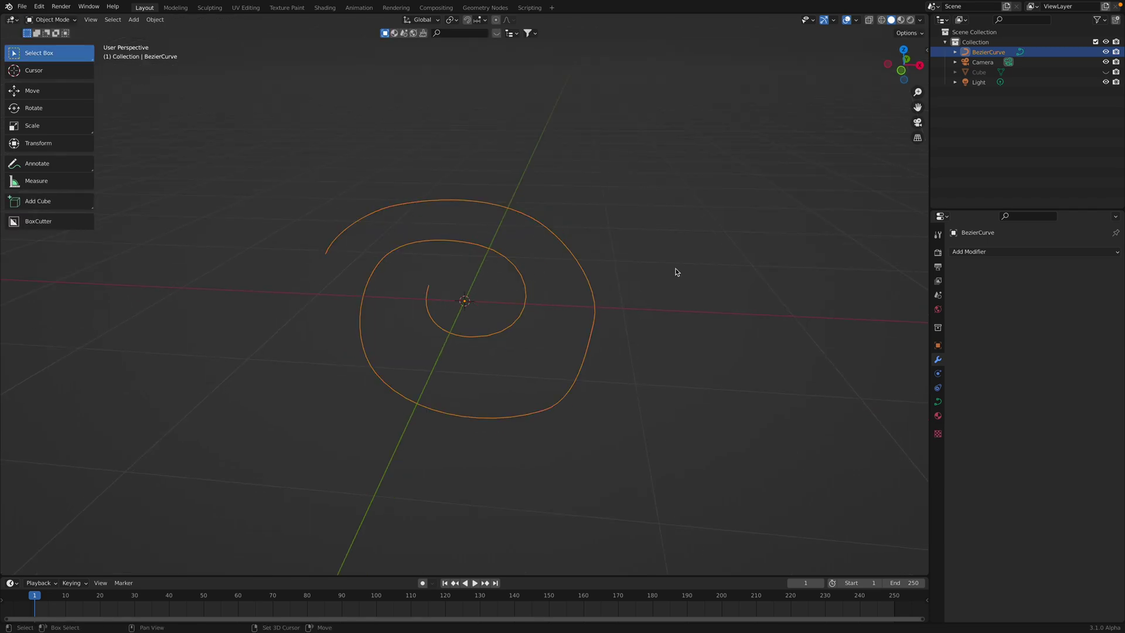
- Split off a Geometry Node Editor above the 3D viewport and create a new node tree for the curve
drag(928, 15, 909, 290)
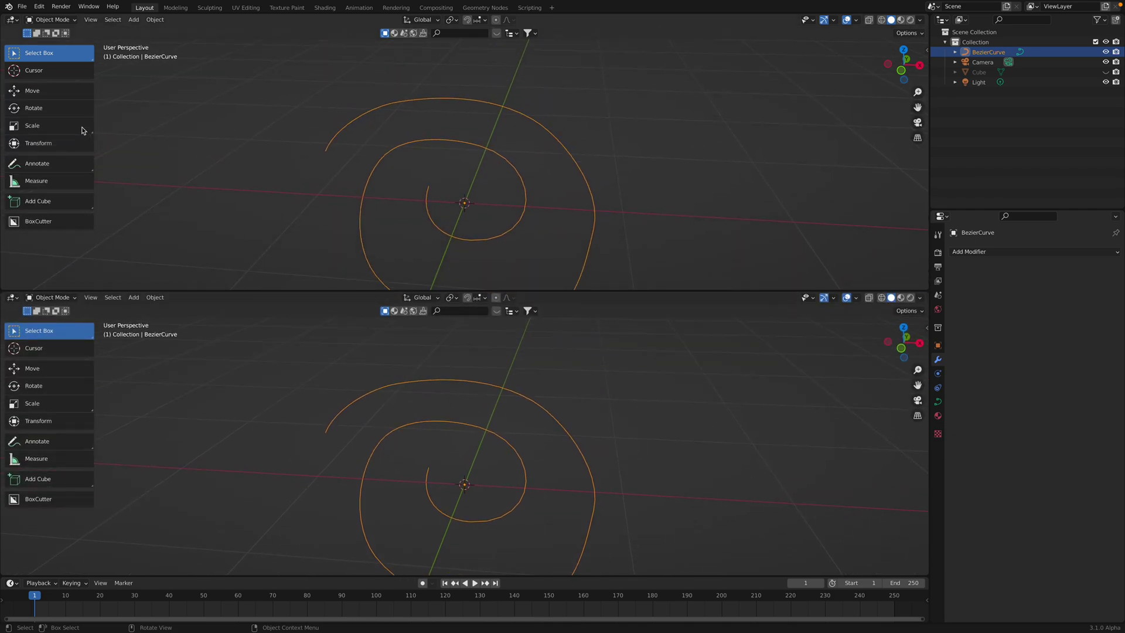
click(13, 19)
click(56, 109)
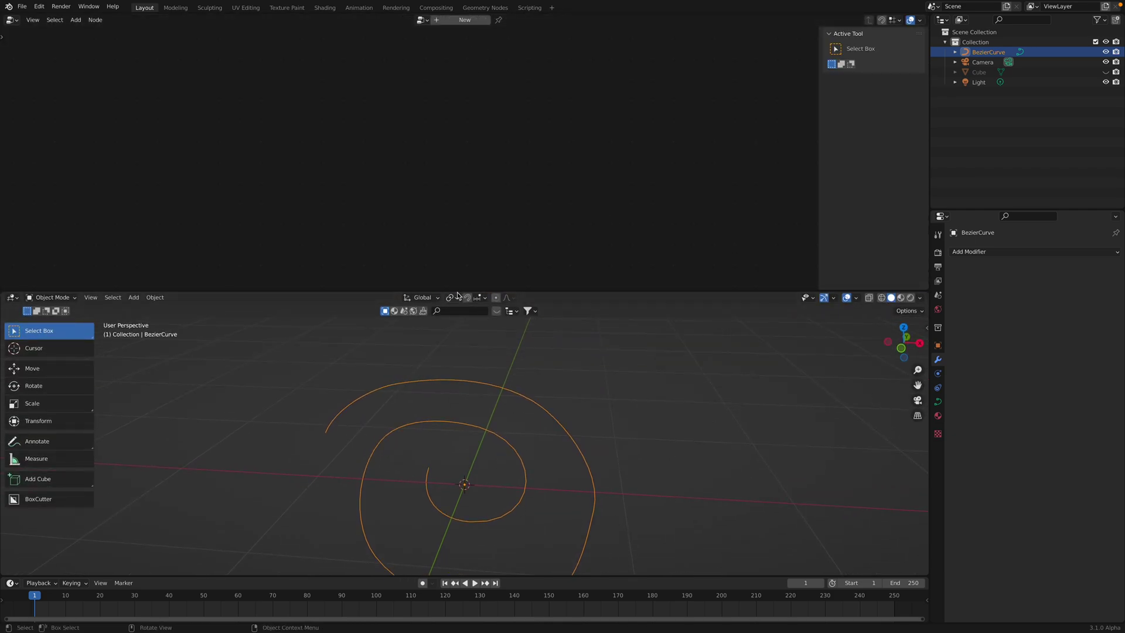
click(452, 20)
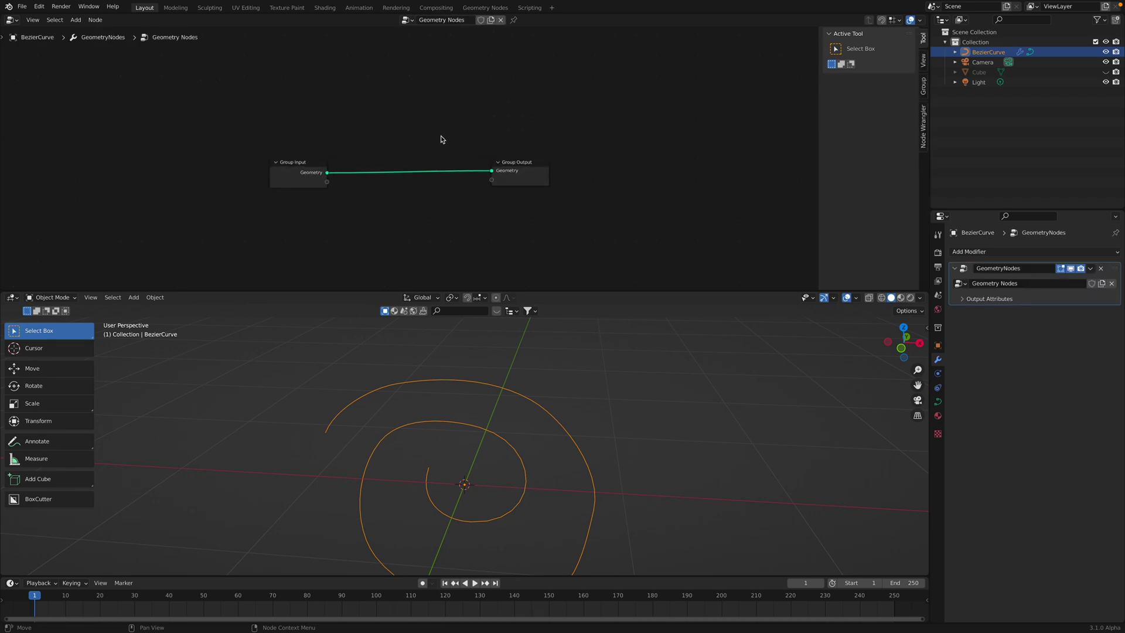
- Spread the Group Input and Group Output nodes apart to make room between them
scroll(460, 141, up, 6)
drag(258, 164, 246, 145)
drag(568, 165, 595, 171)
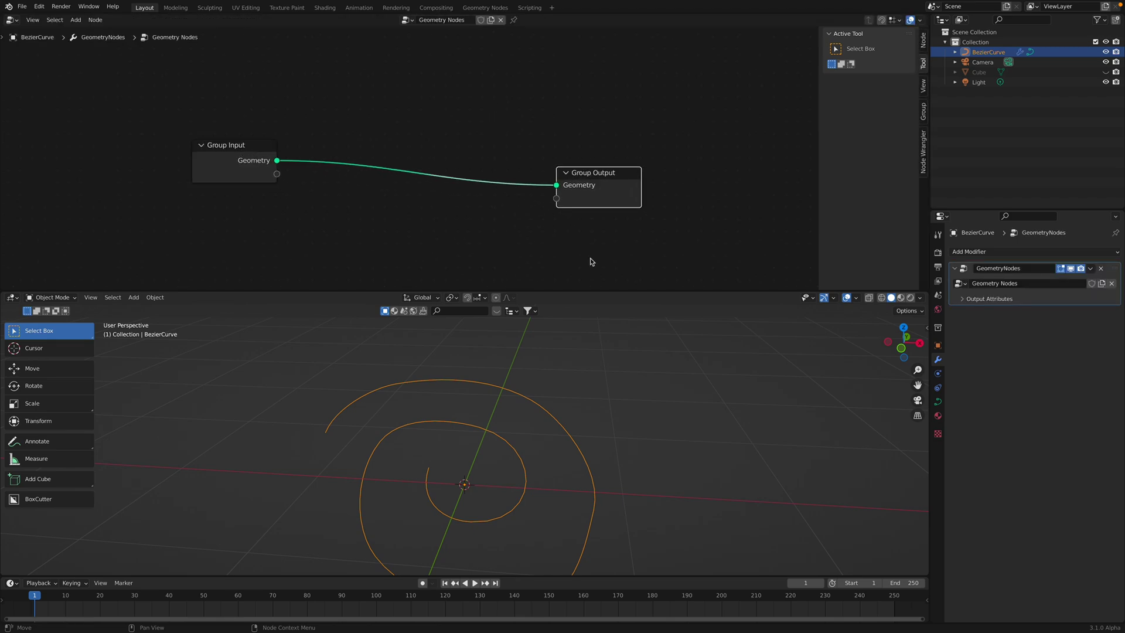
middle_drag(560, 383, 510, 346)
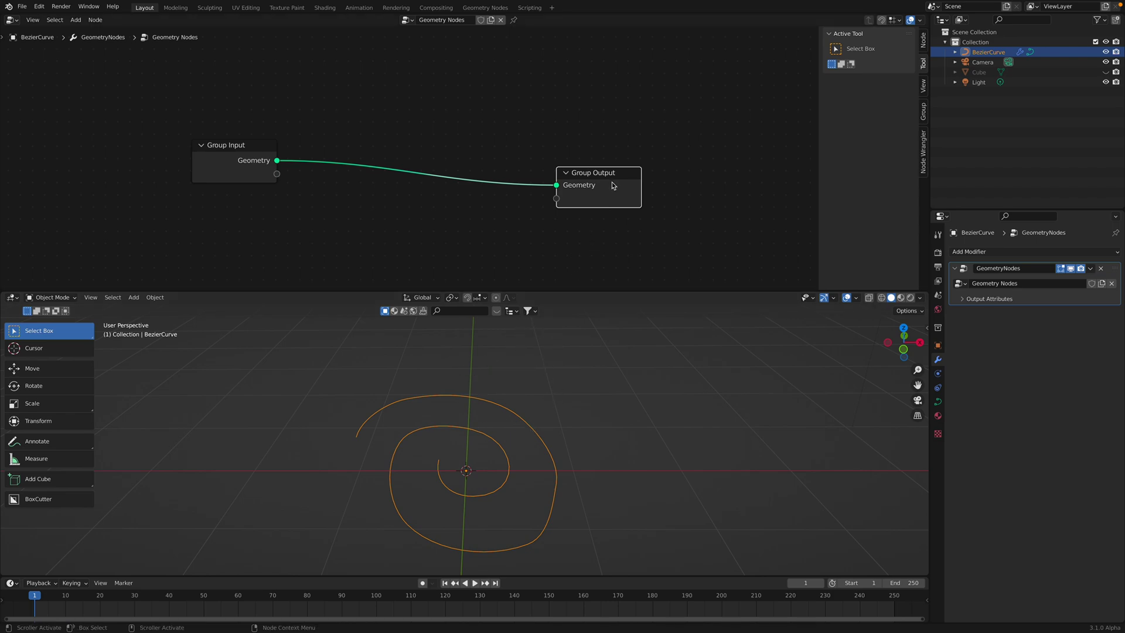
drag(612, 182, 652, 151)
- Insert a Curve to Mesh node on the link between Group Input and Group Output, and space out the outer nodes
key(shift+a)
mouse_move(463, 223)
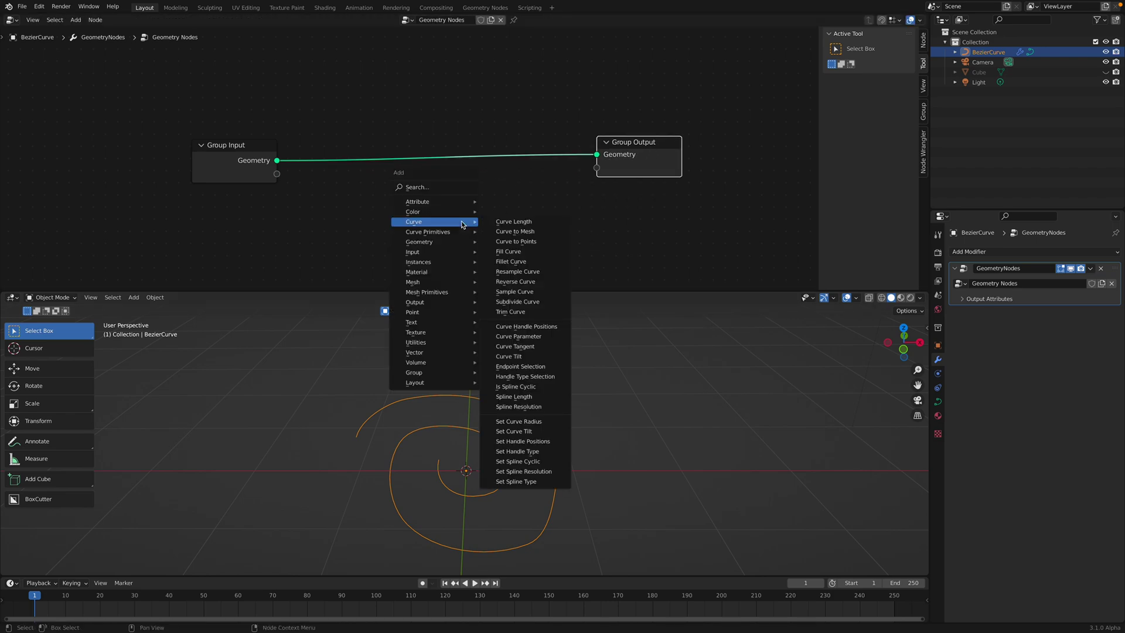
click(516, 232)
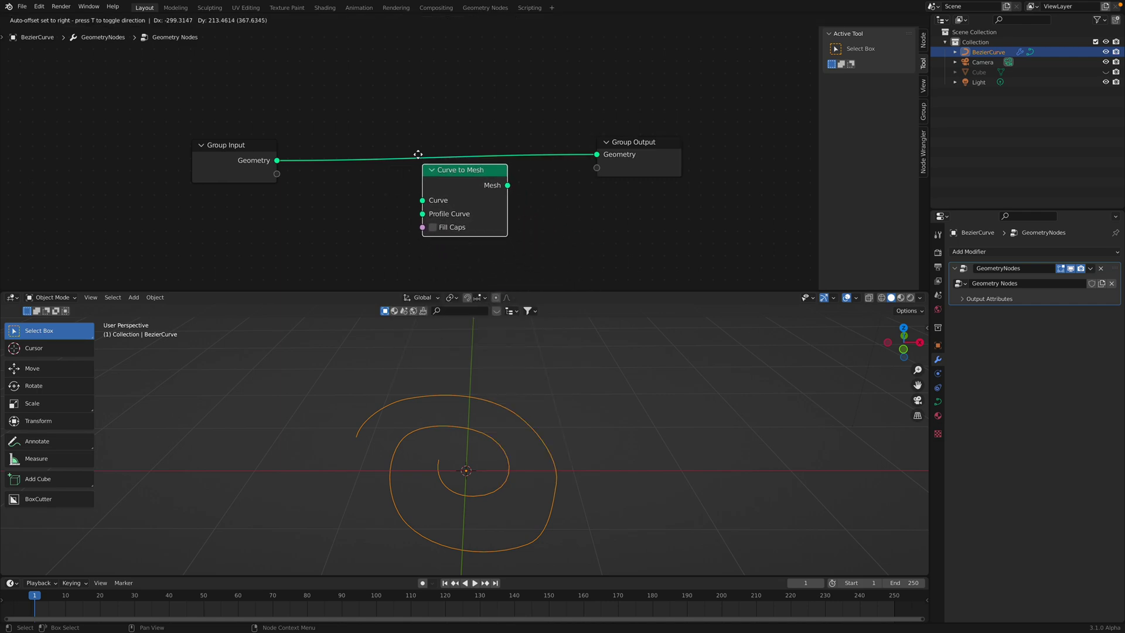
click(409, 137)
scroll(466, 176, down, 2)
middle_drag(466, 176, 476, 143)
drag(613, 119, 624, 138)
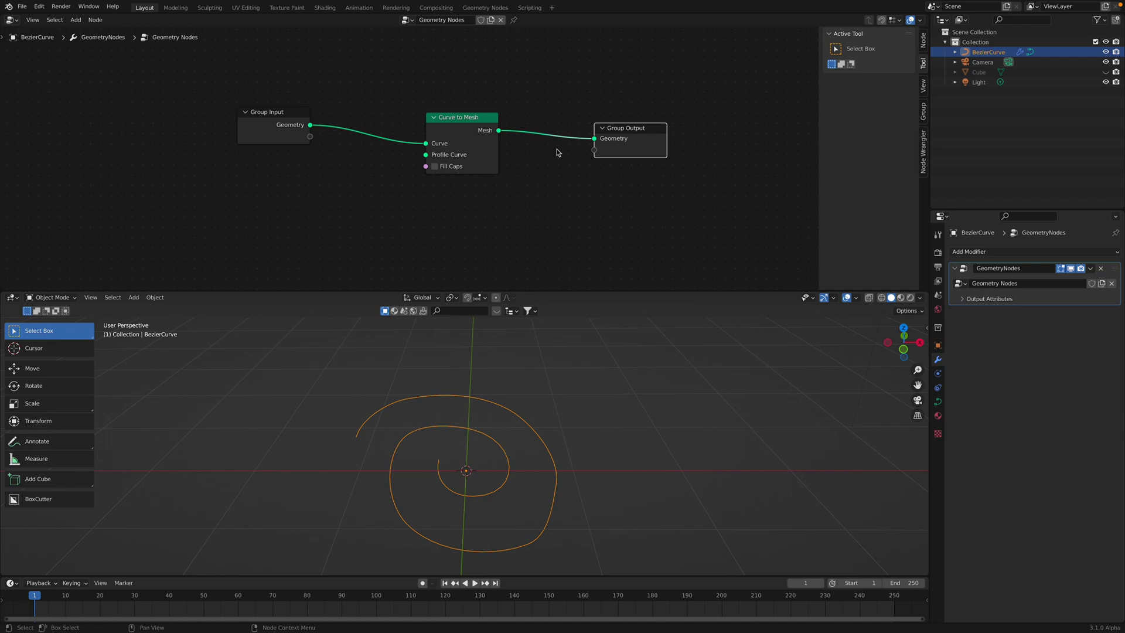
drag(282, 119, 293, 100)
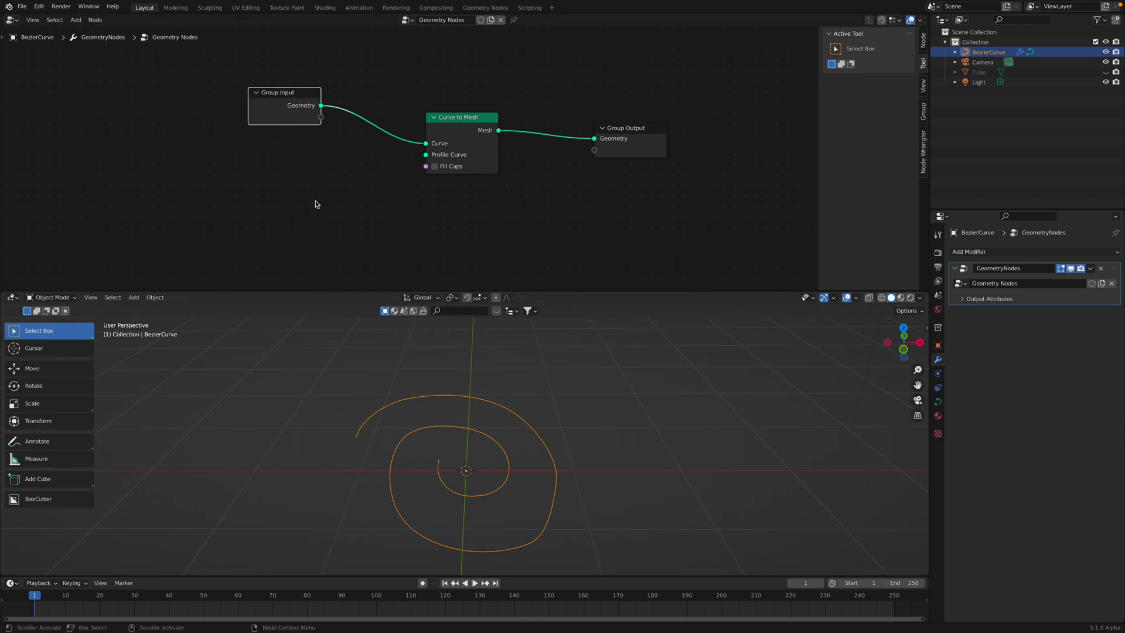
- Add a Curve Circle node and connect its Curve output to the Profile Curve input of Curve to Mesh
middle_drag(315, 200, 327, 190)
key(shift+a)
mouse_move(310, 194)
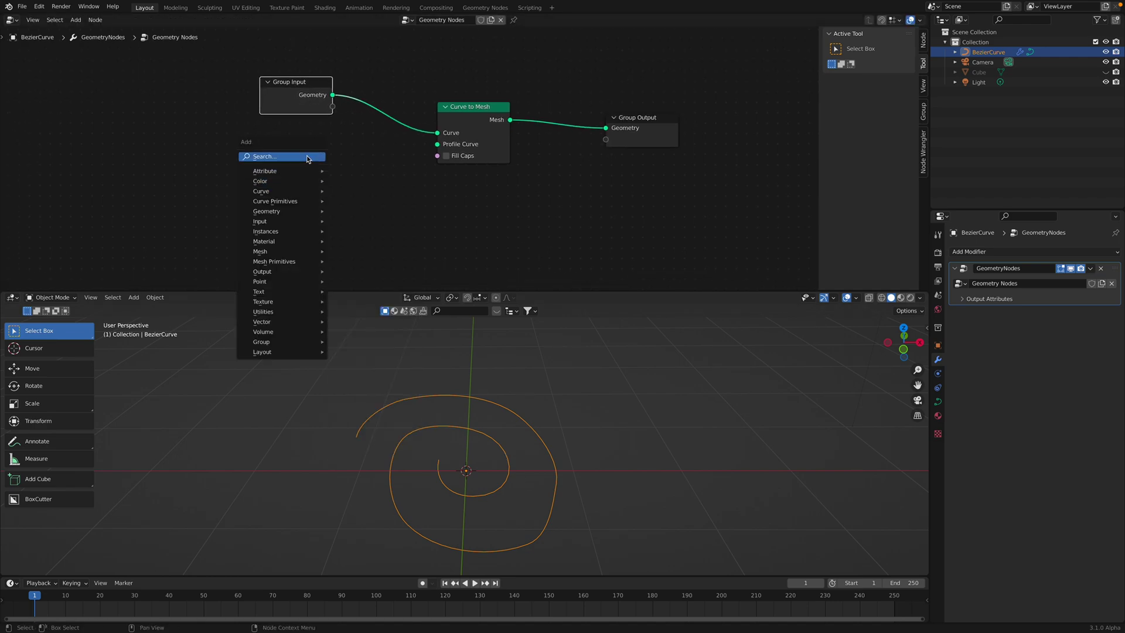
click(307, 156)
text(circ)
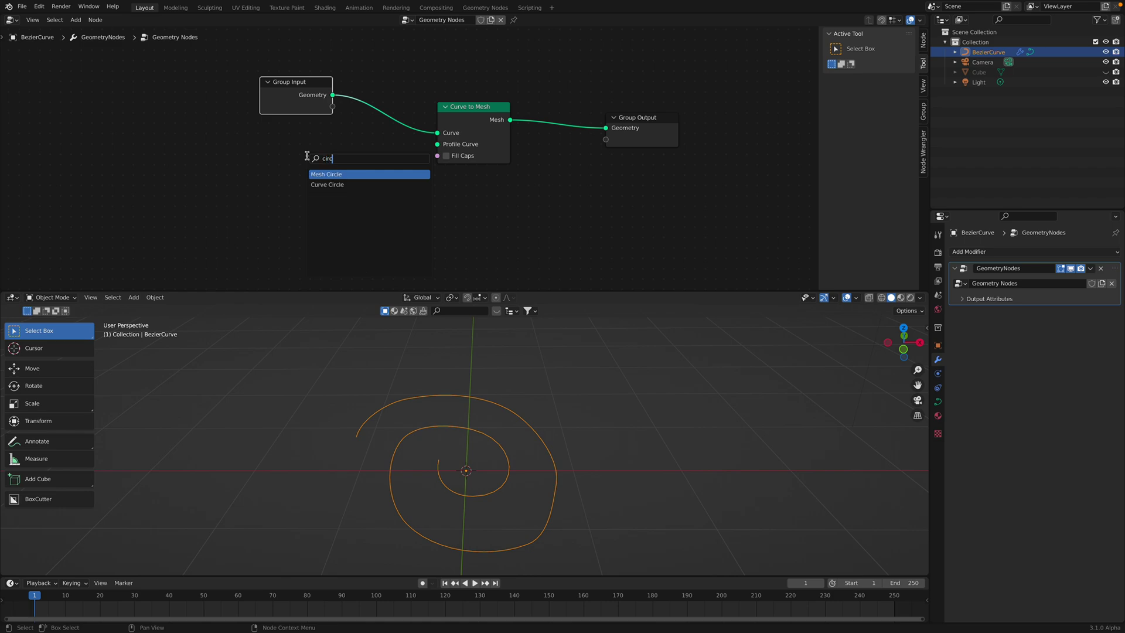
key(Return)
click(309, 163)
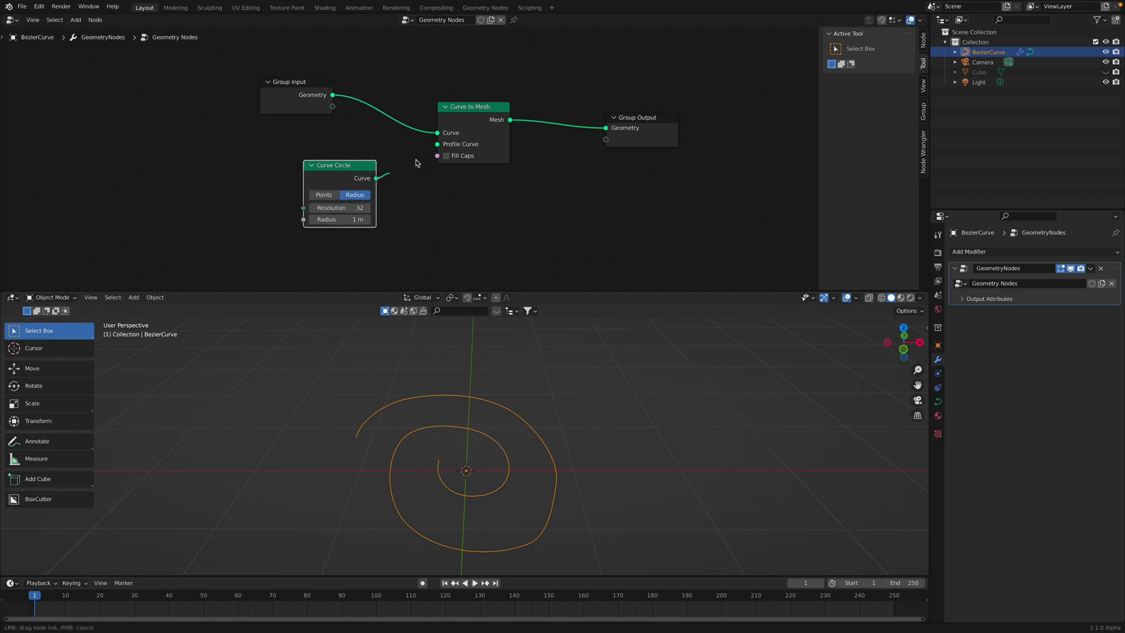
drag(376, 178, 436, 146)
- Set the Curve Circle's resolution to 12 and its radius to 0.1 m
click(359, 208)
text(12)
key(Return)
scroll(391, 328, down, 1)
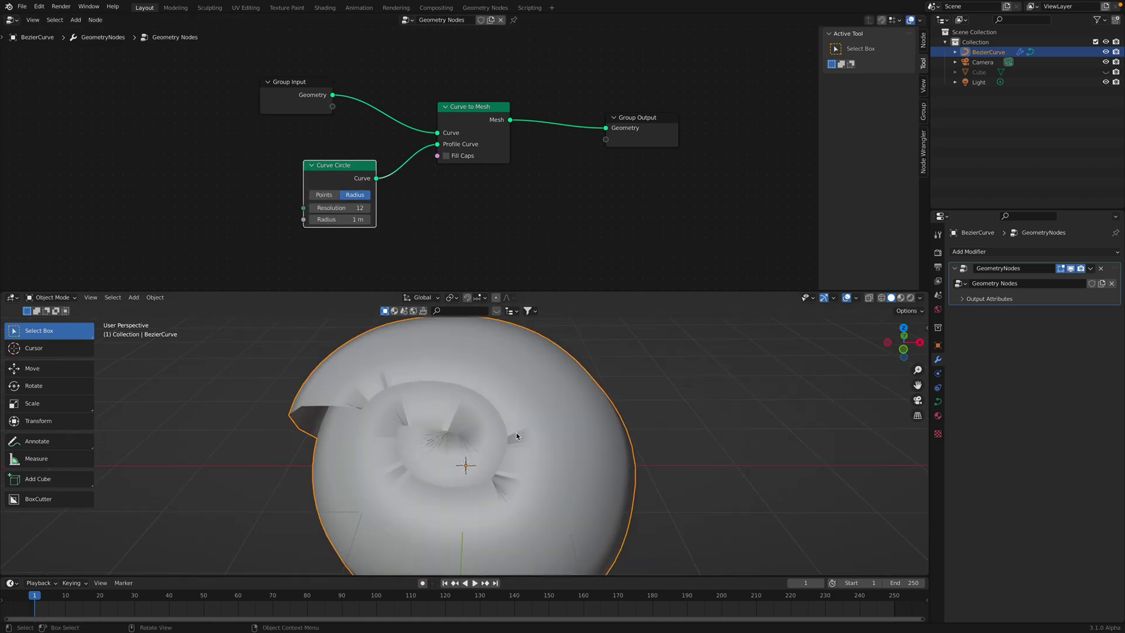
middle_drag(384, 316, 394, 274)
drag(357, 219, 336, 219)
drag(355, 181, 371, 181)
drag(355, 219, 352, 219)
- Rearrange the four nodes, leaving a wide gap between Group Input and Curve to Mesh
drag(467, 159, 485, 149)
drag(618, 118, 651, 128)
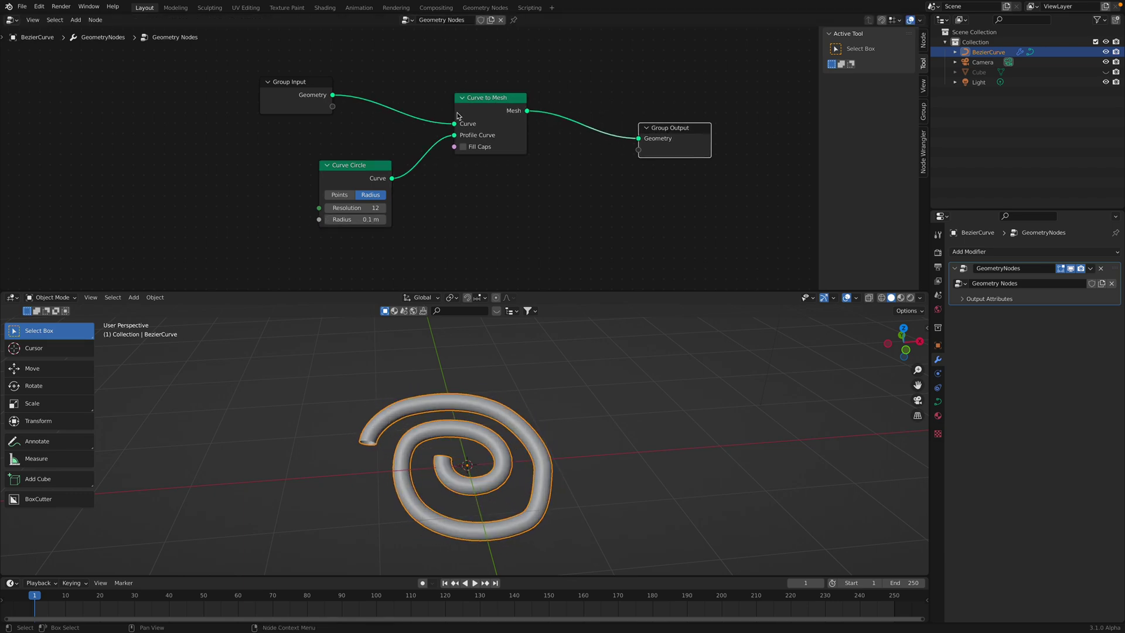
drag(463, 116, 522, 137)
drag(350, 165, 371, 190)
drag(293, 82, 232, 82)
middle_drag(516, 375, 565, 412)
- Save the scene to the Desktop as curve_comp_001.blend
key(ctrl+s)
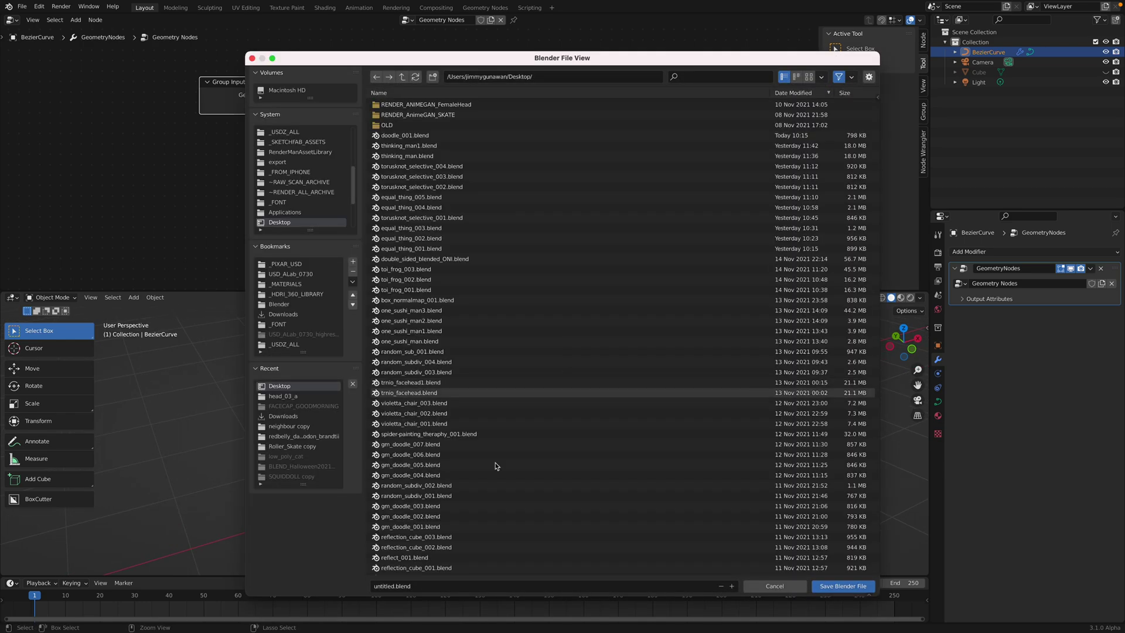
double_click(391, 586)
text(curve_comp_001)
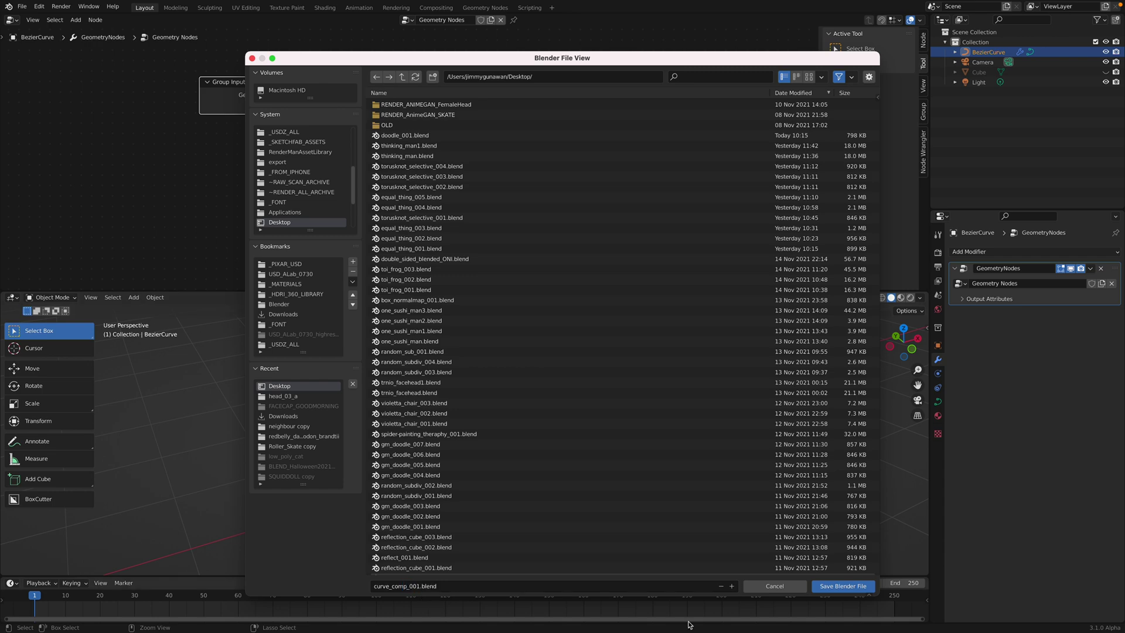
click(843, 586)
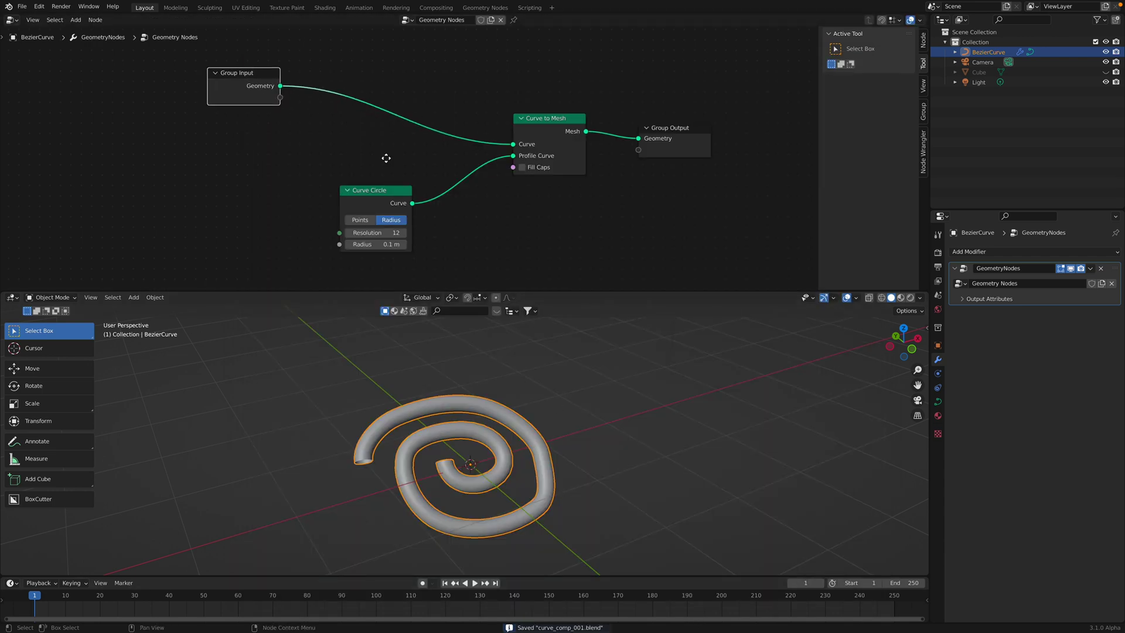
- Toggle the spiral repeatedly between Object Mode and Edit Mode to compare its control points with the generated tube
middle_drag(386, 158, 409, 171)
mouse_move(468, 427)
middle_down()
mouse_move(493, 446)
mouse_move(500, 434)
mouse_move(476, 429)
middle_up()
scroll(493, 446, up, 1)
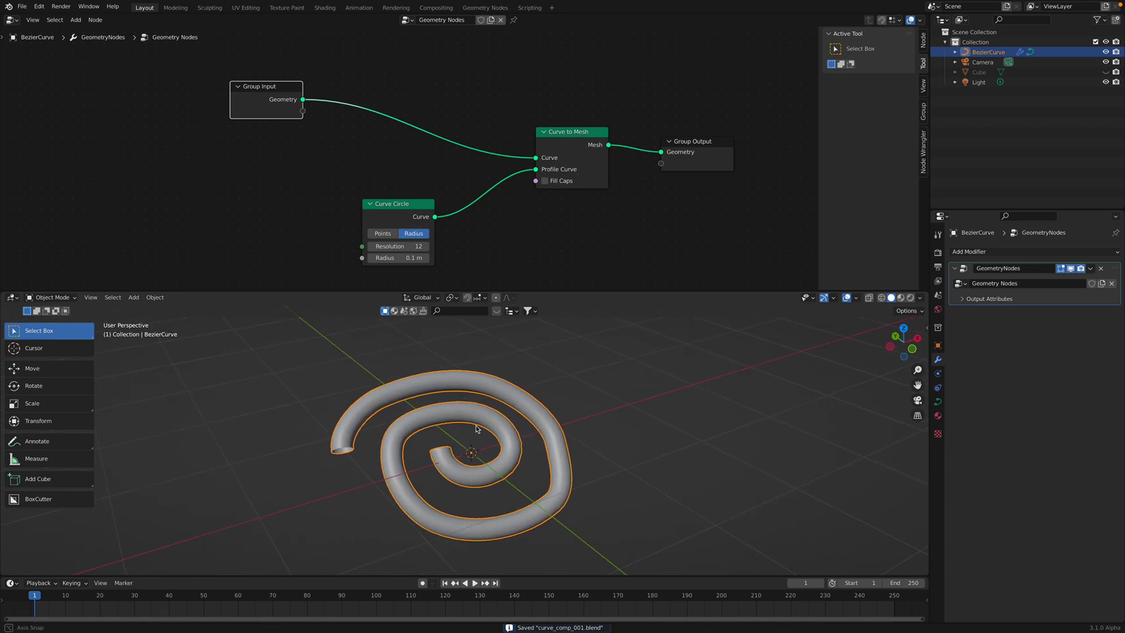
key(Tab)
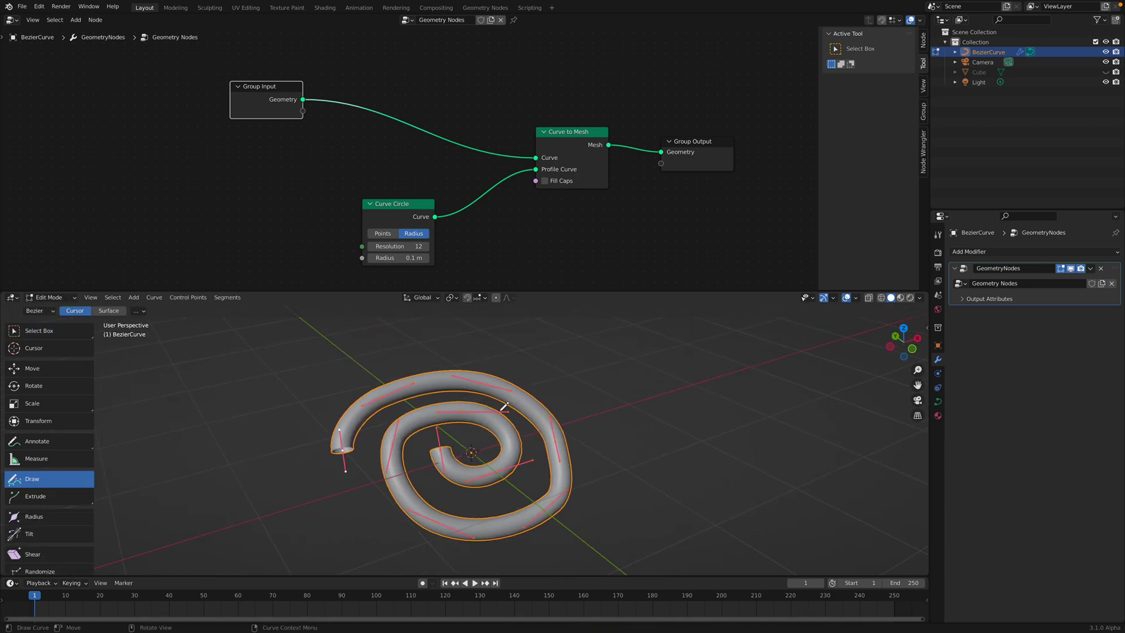
key(Tab)
key(Tab)
key(Tab)
key(Tab)
middle_drag(478, 412, 484, 393)
key(Tab)
key(Tab)
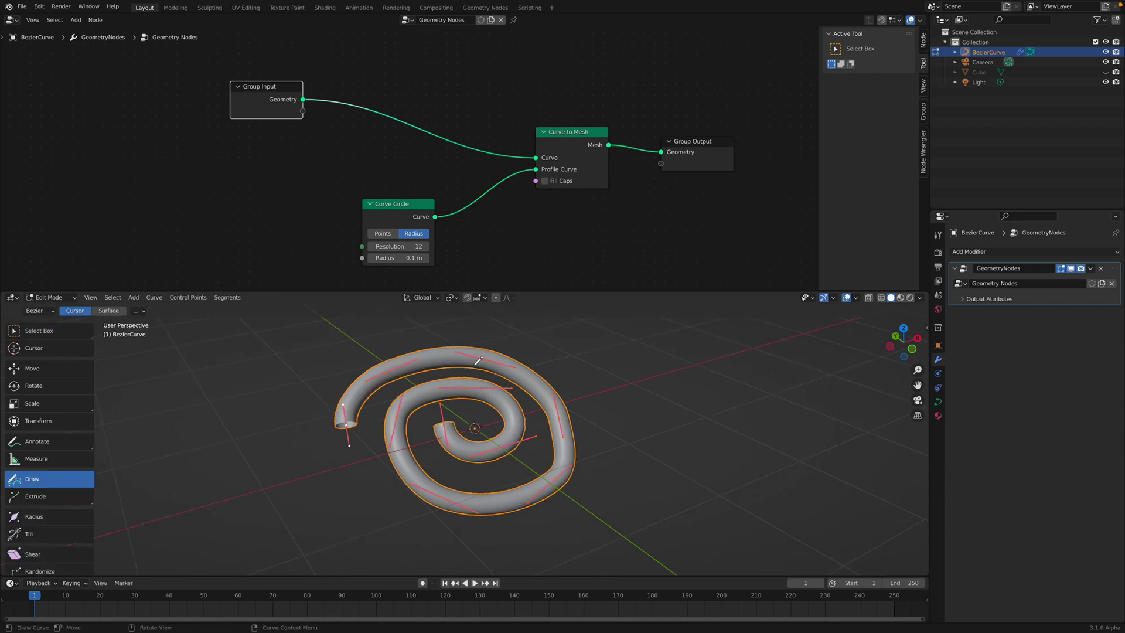
- Select the three control points at the spiral's outer end and enlarge their radius with the Radius tool
click(64, 516)
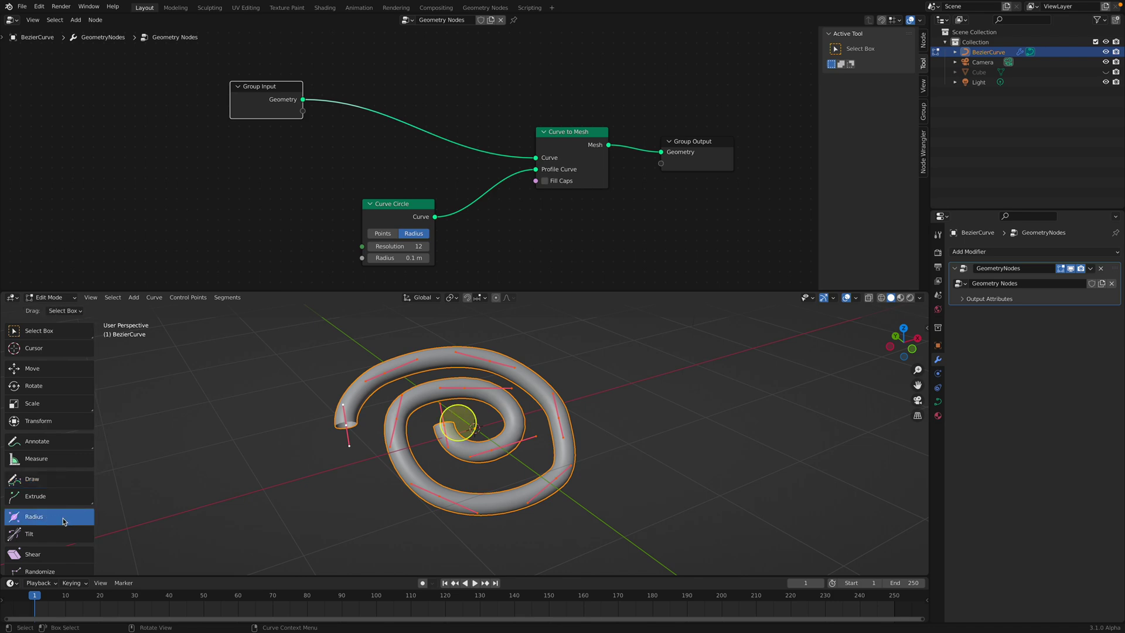
mouse_move(487, 363)
mouse_down()
mouse_move(448, 356)
mouse_move(404, 370)
mouse_up()
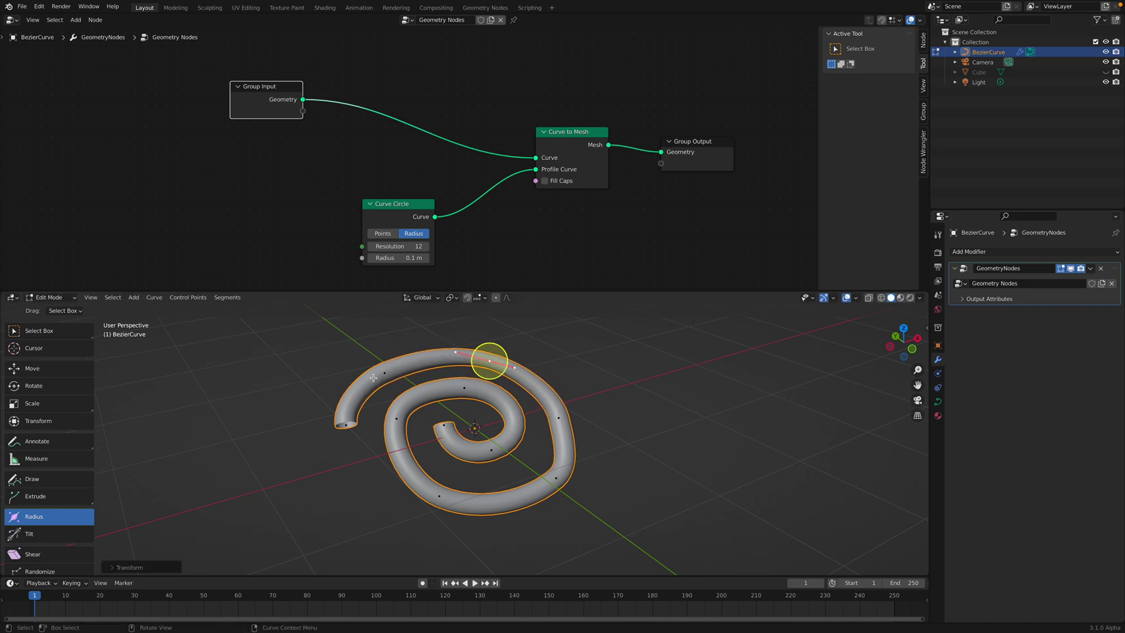
key(a)
key(alt+a)
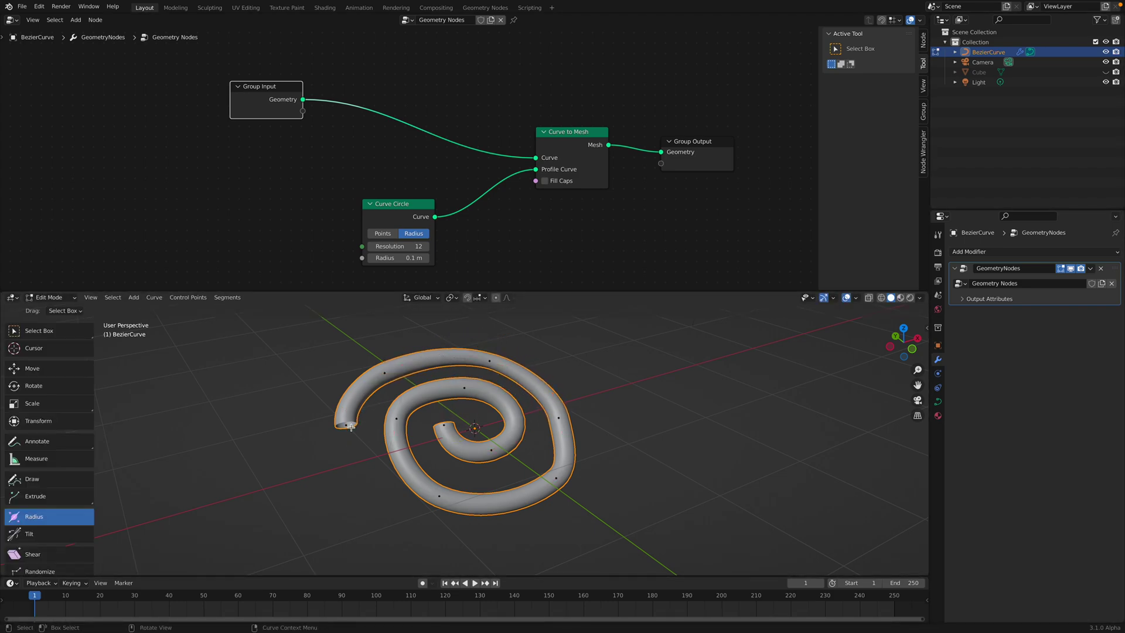
key(c)
click(347, 423)
drag(378, 373, 493, 356)
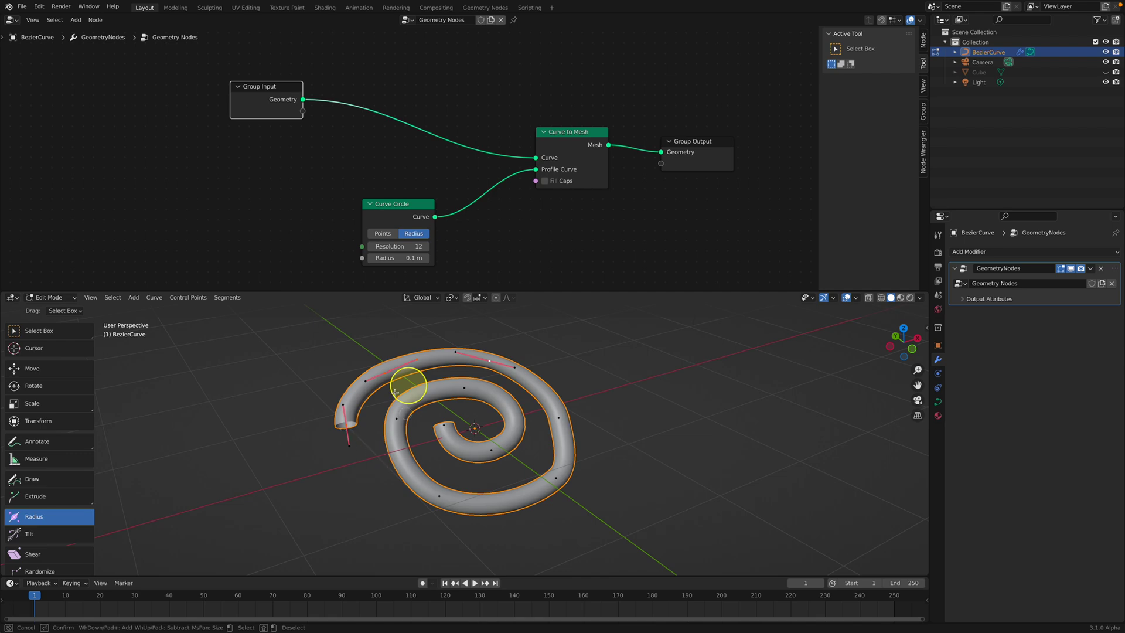
key(Escape)
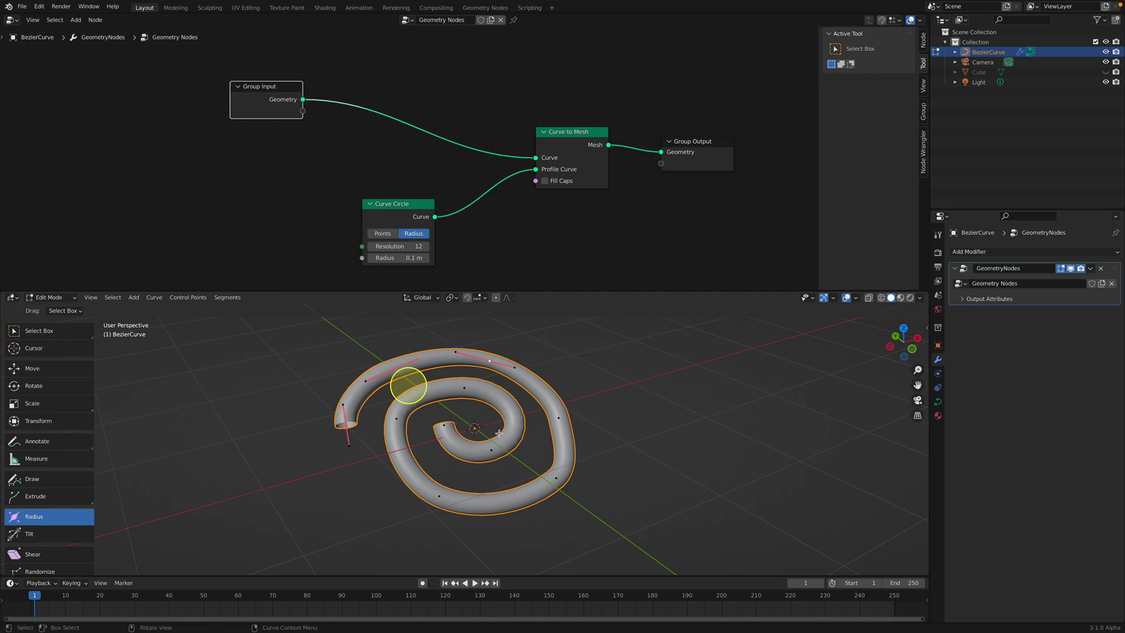
drag(498, 433, 570, 478)
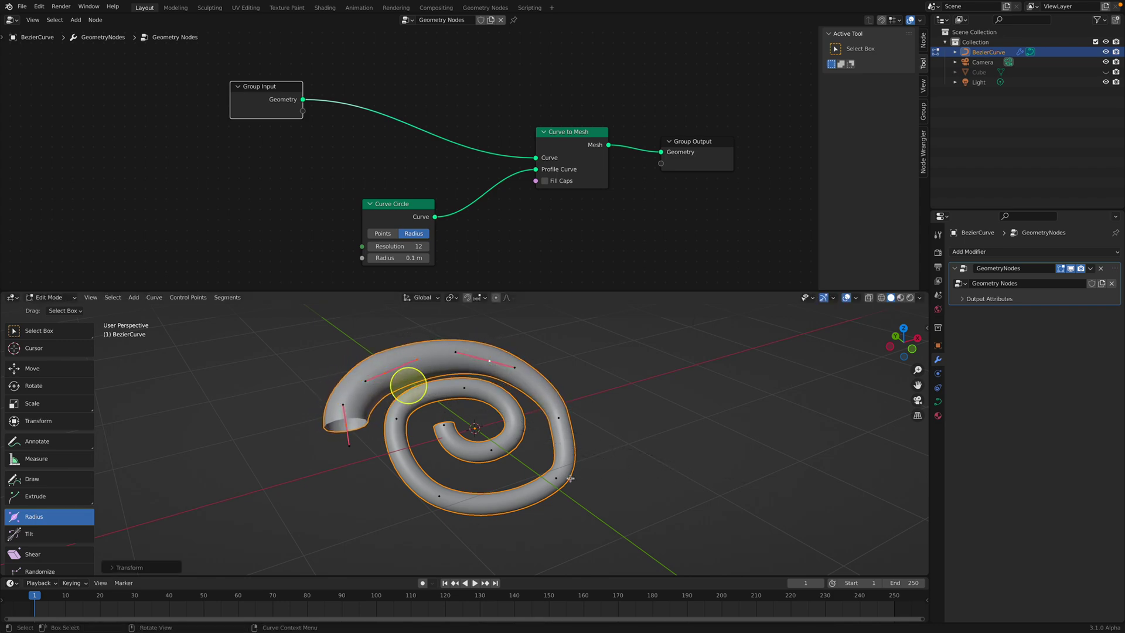
- Enlarge the radius of the control point where the outer turn crosses the green axis, and save the scene in Object Mode
click(556, 479)
key(Tab)
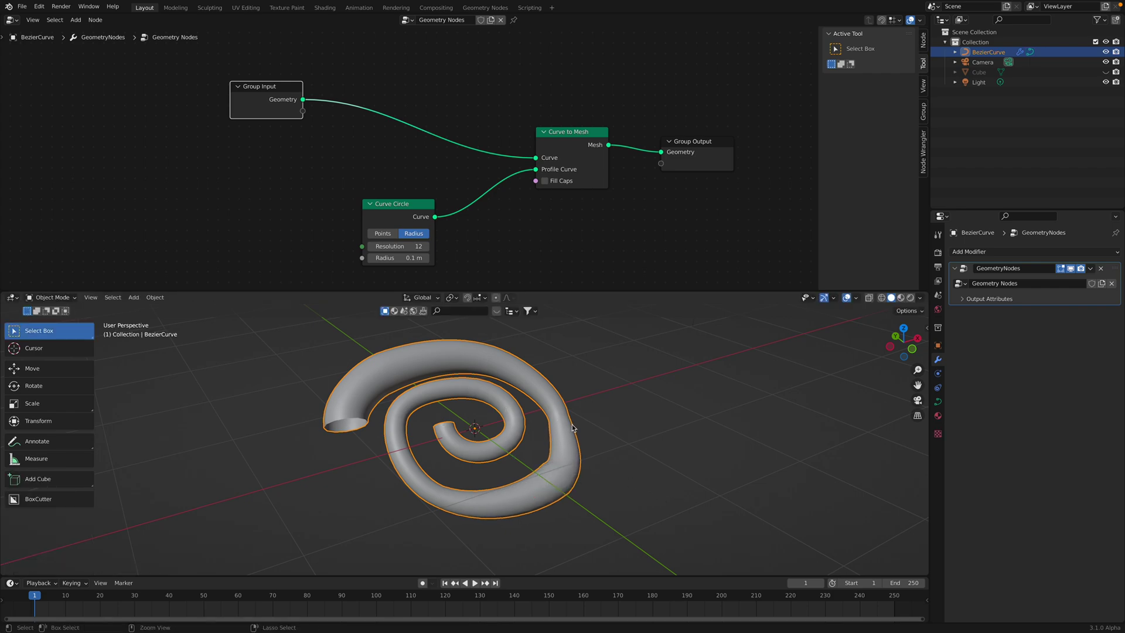
key(ctrl+s)
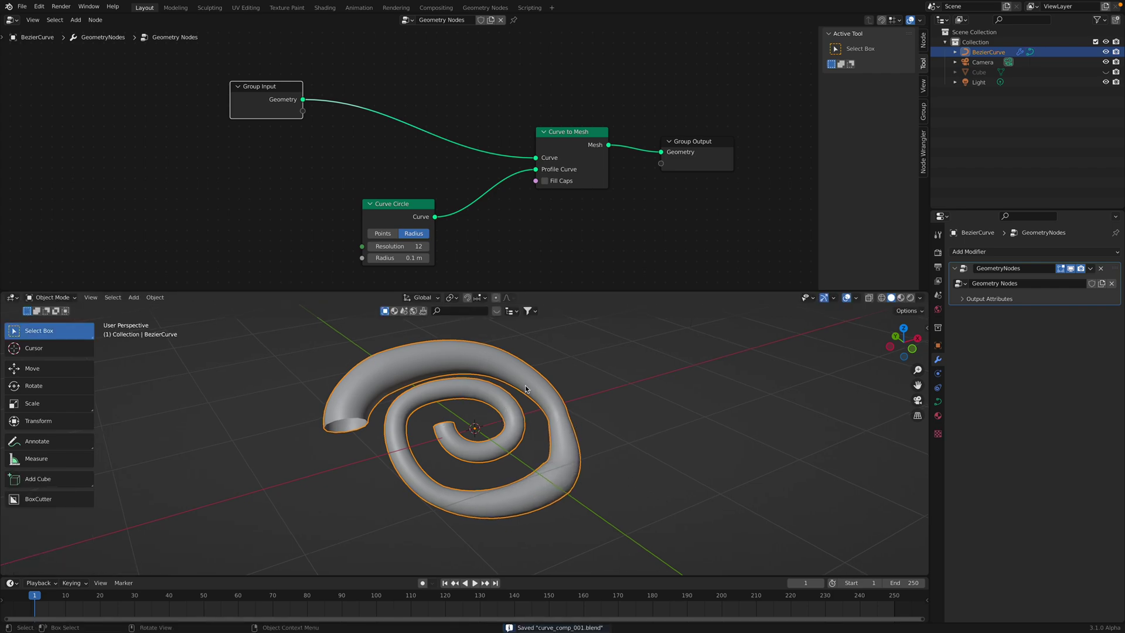
- Move Group Input and Curve Circle so they sit stacked one above the other, ahead of Curve to Mesh
middle_drag(517, 373, 500, 423)
drag(396, 205, 421, 185)
drag(276, 88, 356, 75)
drag(418, 183, 367, 168)
mouse_move(384, 222)
mouse_down()
mouse_move(413, 222)
mouse_move(381, 222)
mouse_up()
- Set the Curve Circle's resolution to 4 and save the scene
click(381, 211)
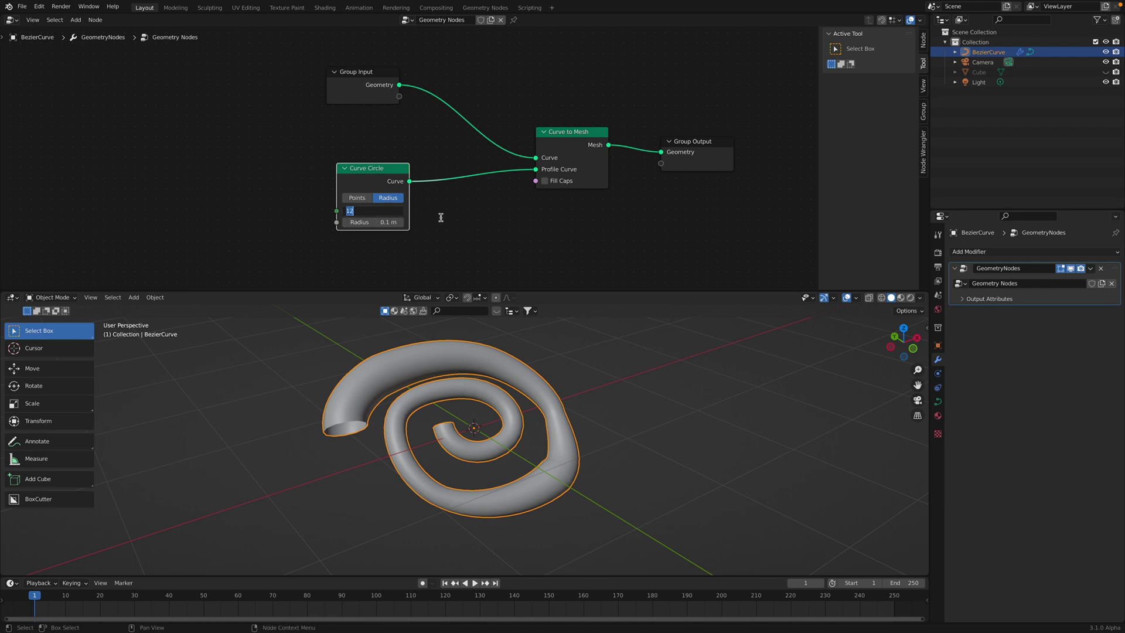
text(4)
key(Return)
key(ctrl+s)
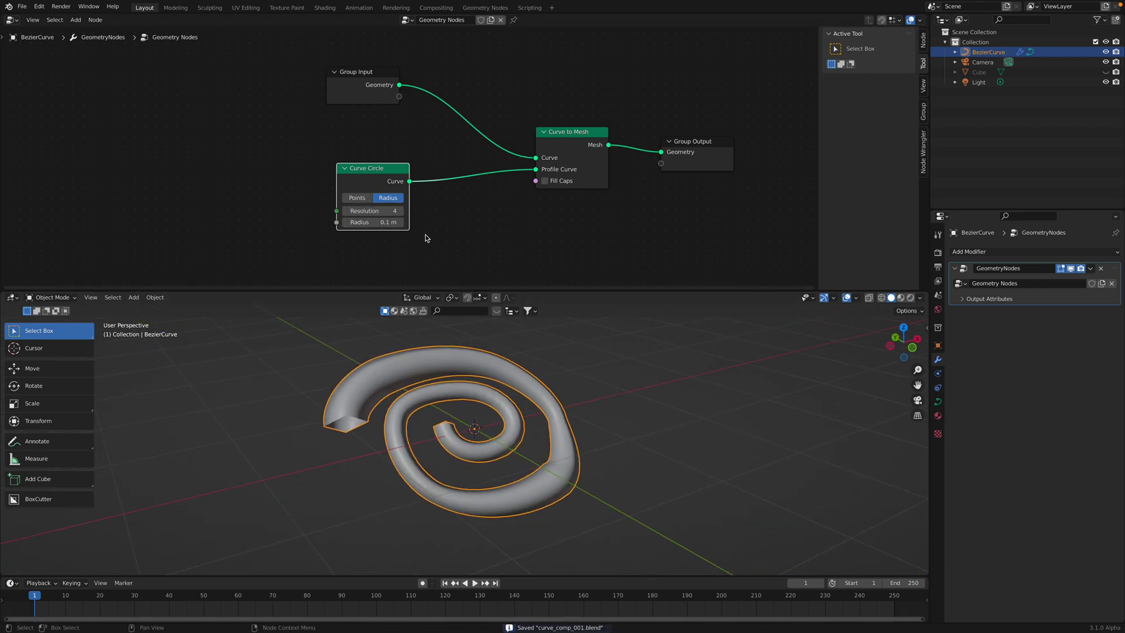
- Shift Curve Circle closer to Curve to Mesh and add a Curve Parameter node at the far start of the node tree
drag(375, 170, 406, 183)
key(shift+a)
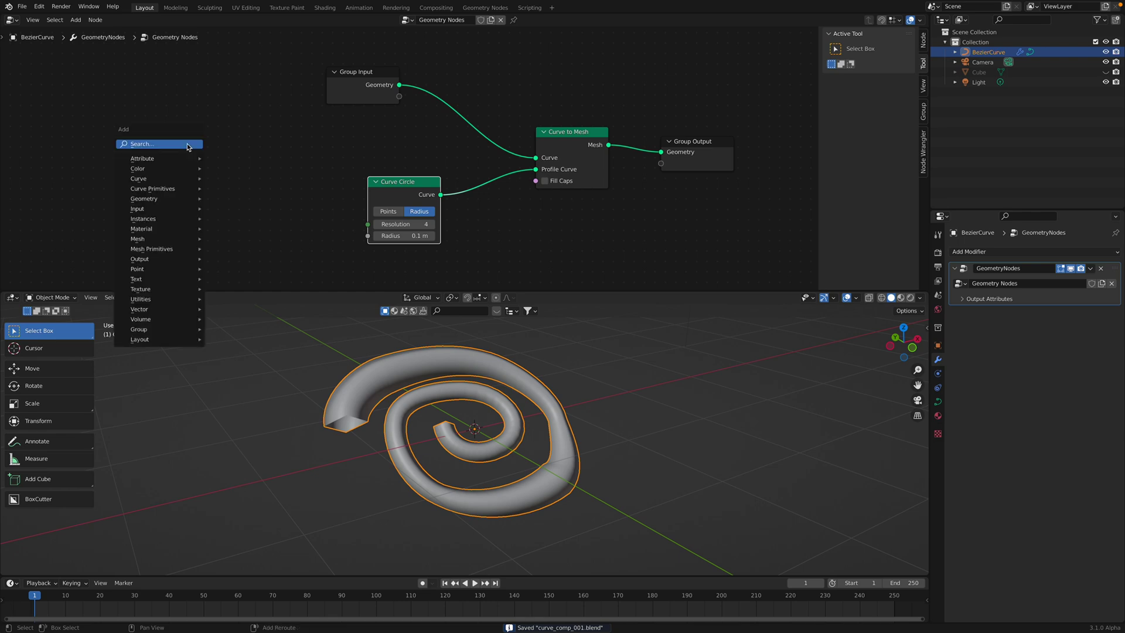
click(187, 145)
text(c)
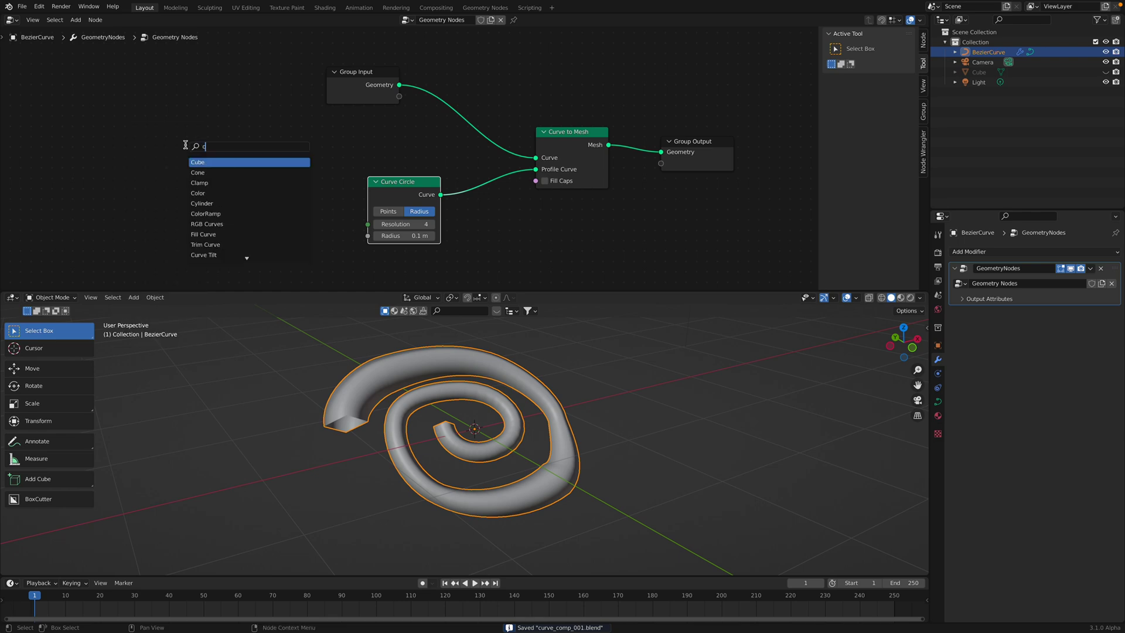
text(urve pa)
key(Return)
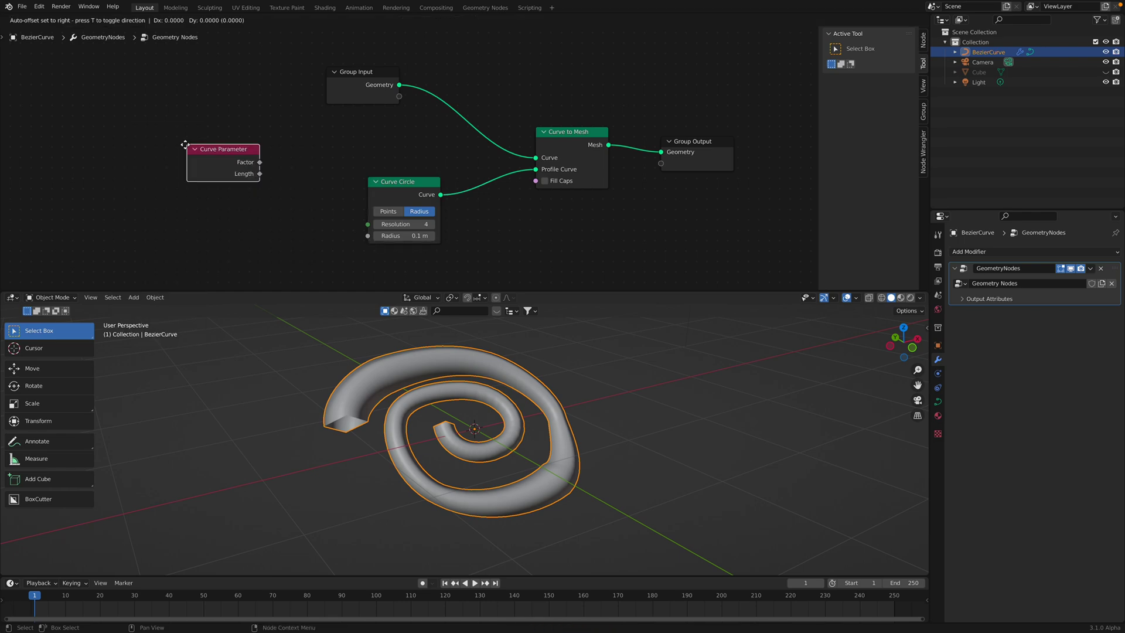
click(156, 131)
drag(228, 148, 264, 140)
drag(228, 160, 358, 175)
drag(215, 137, 135, 151)
middle_drag(244, 146, 265, 151)
- Add a Float Curve node between Curve Parameter and Group Input
key(shift+a)
key(s)
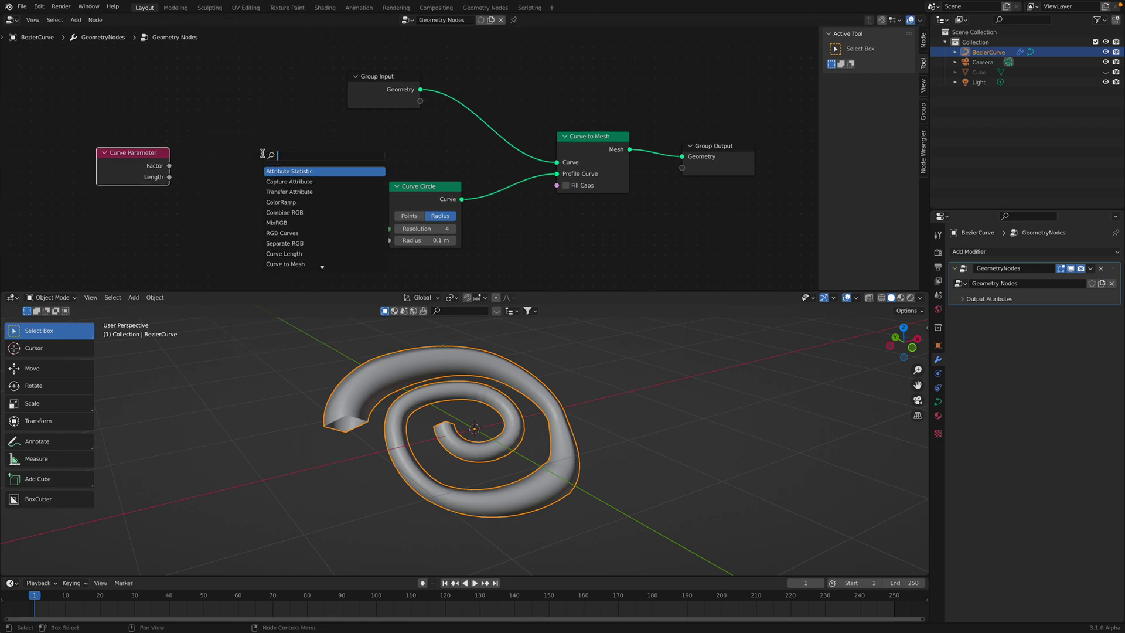
text(curve)
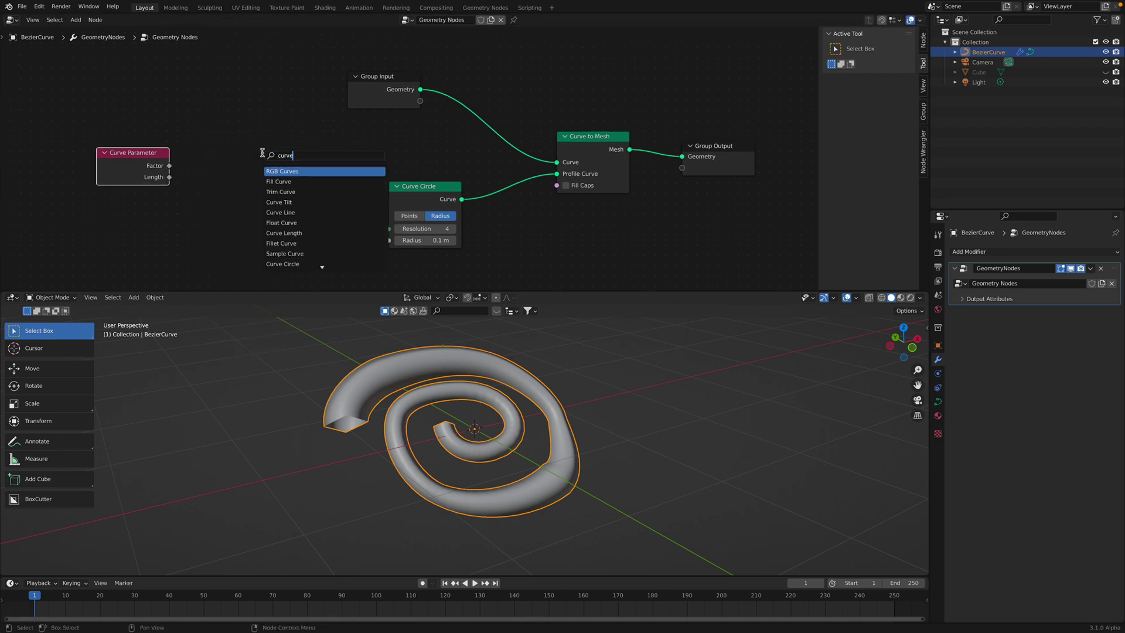
text( flo)
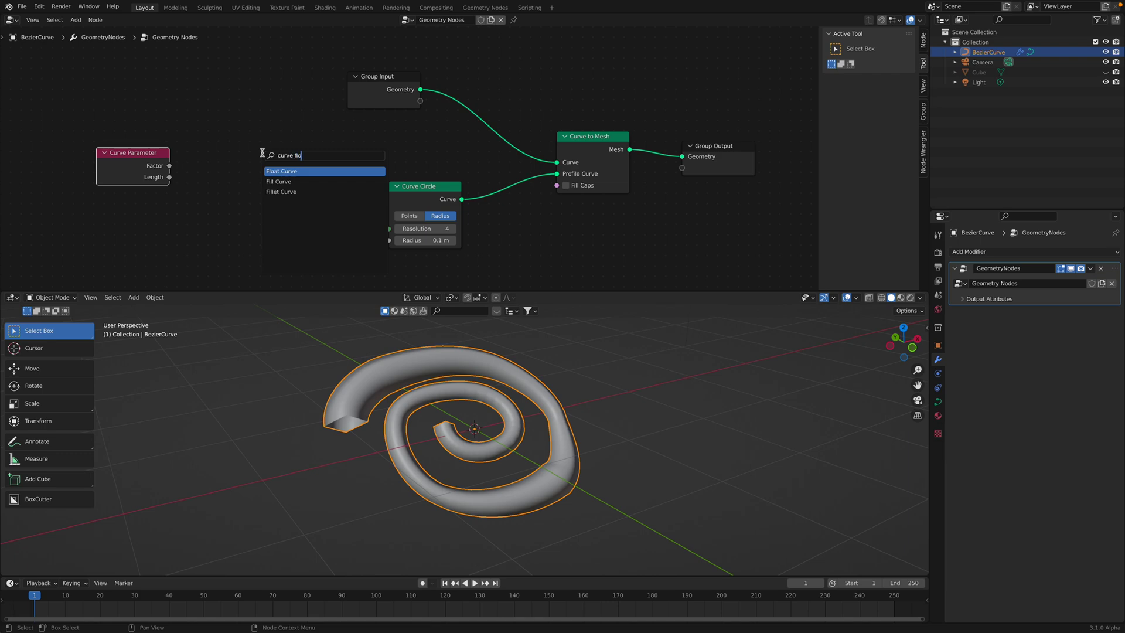
key(Return)
click(154, 90)
scroll(170, 109, down, 1)
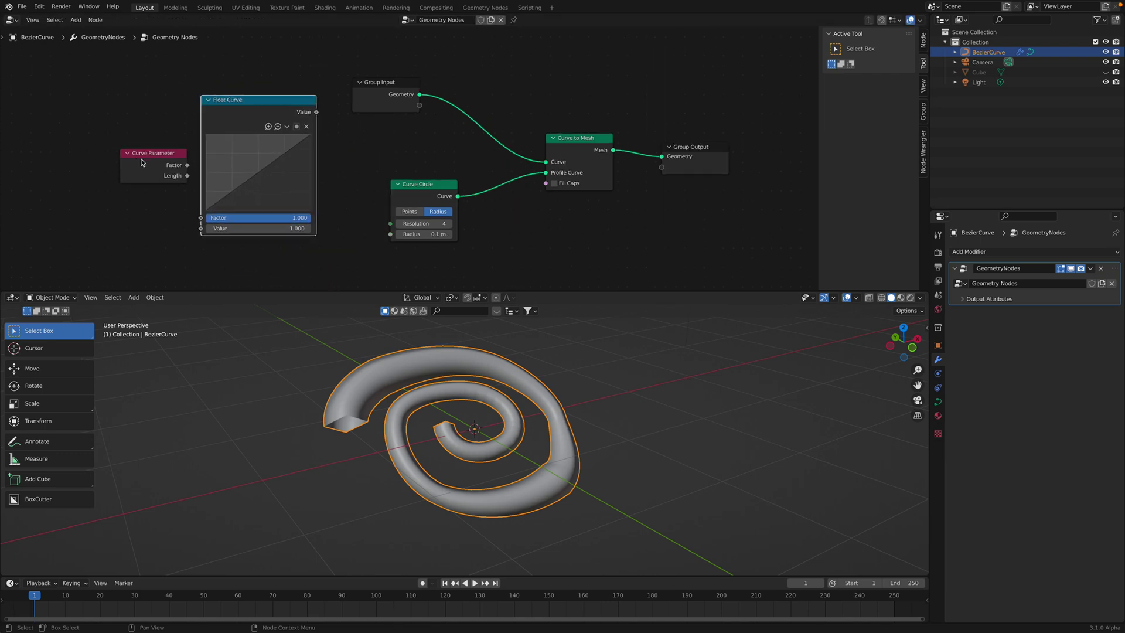
- Connect Curve Parameter's Factor output to Float Curve's Value input, and move Group Input up out of the way
drag(143, 161, 201, 228)
drag(316, 111, 415, 128)
drag(396, 91, 349, 67)
- Add a Set Curve Radius node and insert it into the link between Group Input and Curve to Mesh
key(shift+a)
click(427, 77)
text(set ra)
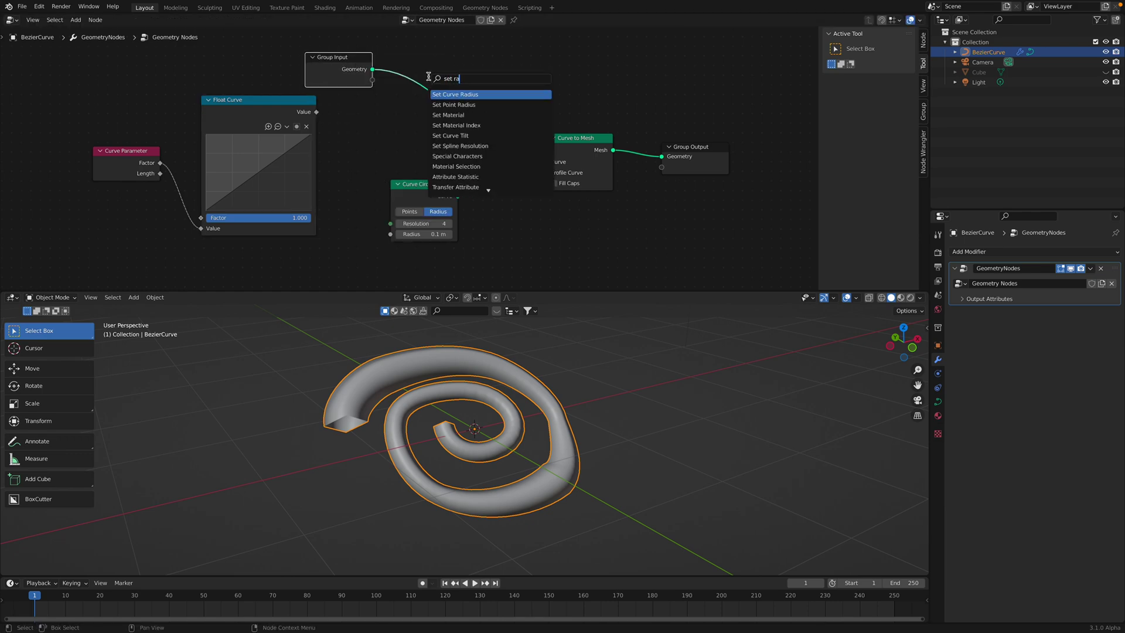
key(Return)
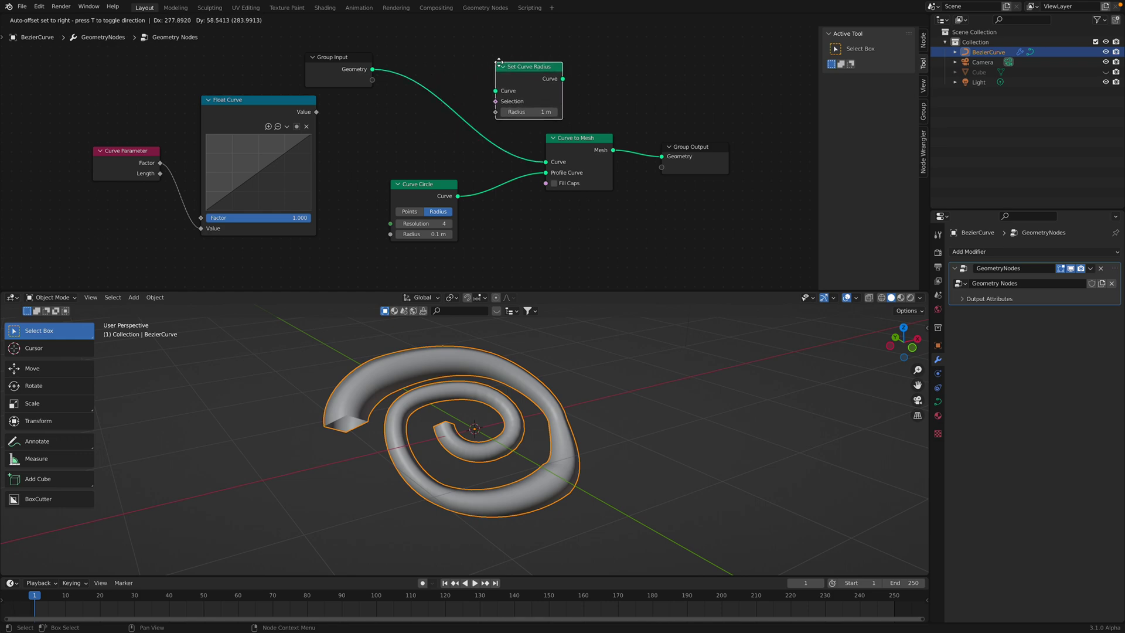
click(480, 50)
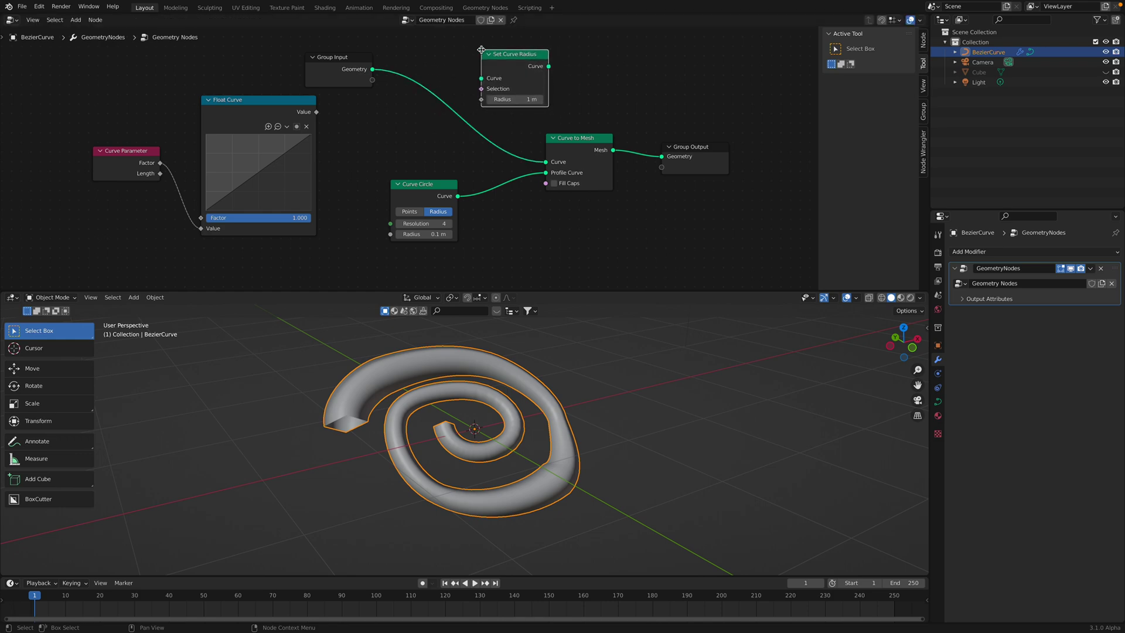
middle_drag(412, 444, 337, 409)
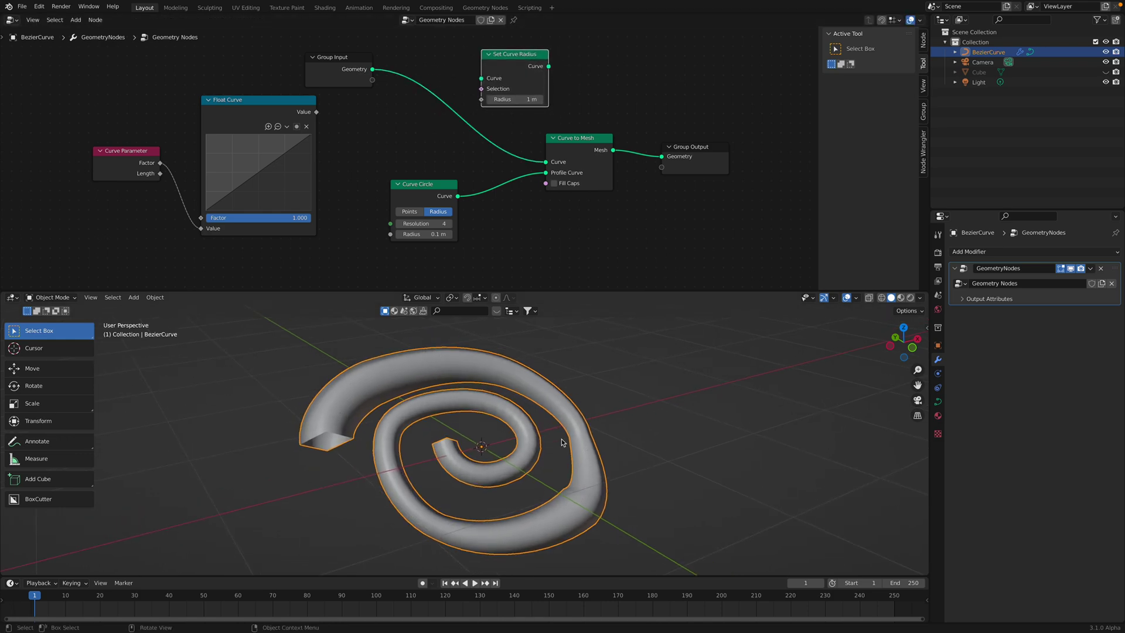
drag(518, 68, 475, 90)
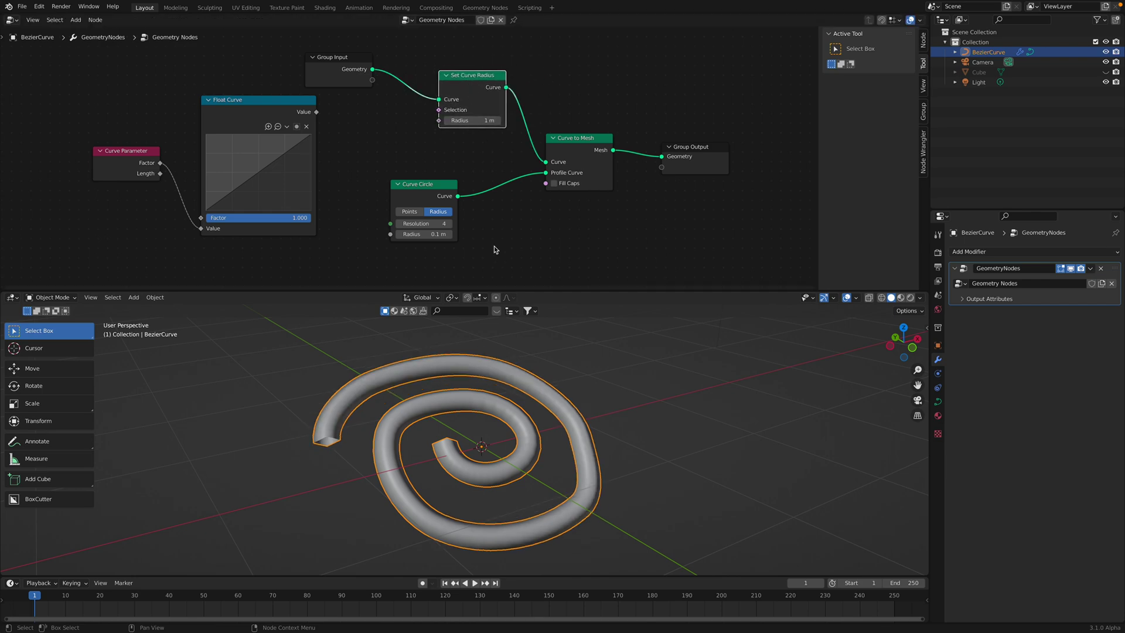
- Space Float Curve and Curve Parameter further from the other nodes, and set Set Curve Radius's radius to 0.78 m
drag(316, 112, 346, 117)
drag(283, 121, 264, 117)
drag(148, 160, 114, 144)
drag(276, 99, 273, 102)
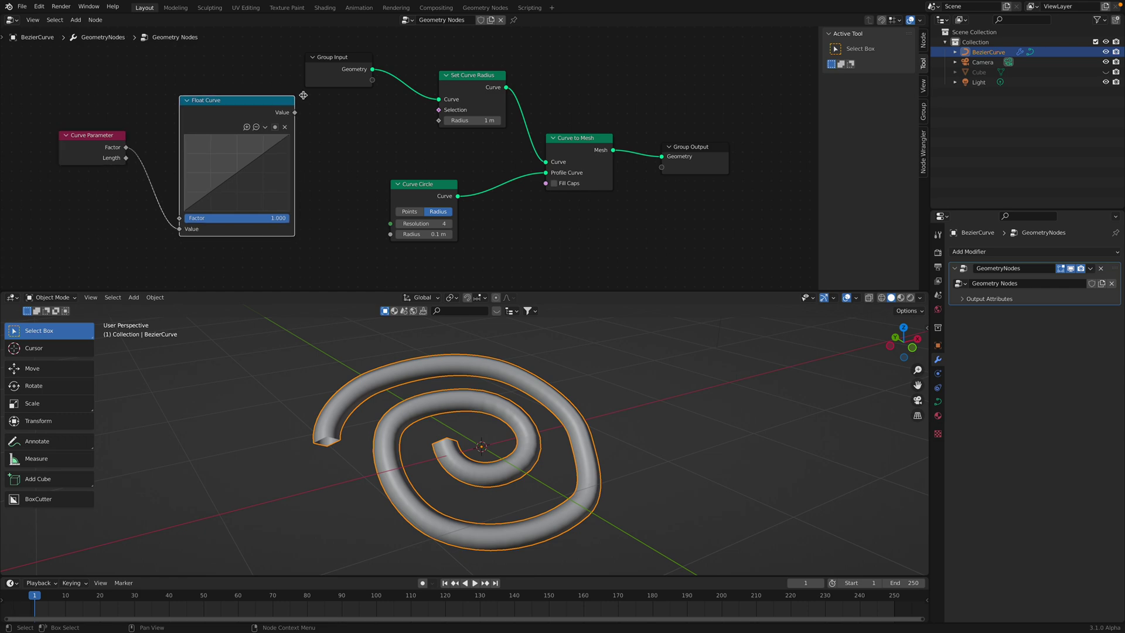
drag(458, 71, 457, 84)
mouse_move(477, 133)
mouse_down()
mouse_move(460, 133)
mouse_move(475, 133)
mouse_up()
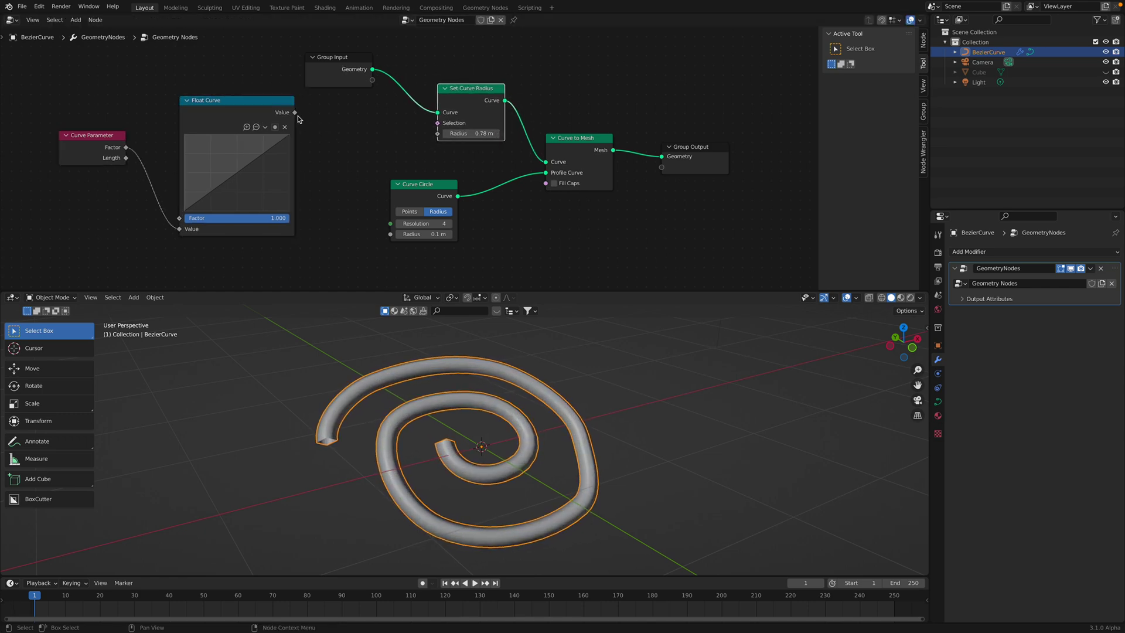
- Connect Float Curve's Value output to Set Curve Radius's Radius input, deselect the spiral and save the scene
drag(294, 112, 437, 133)
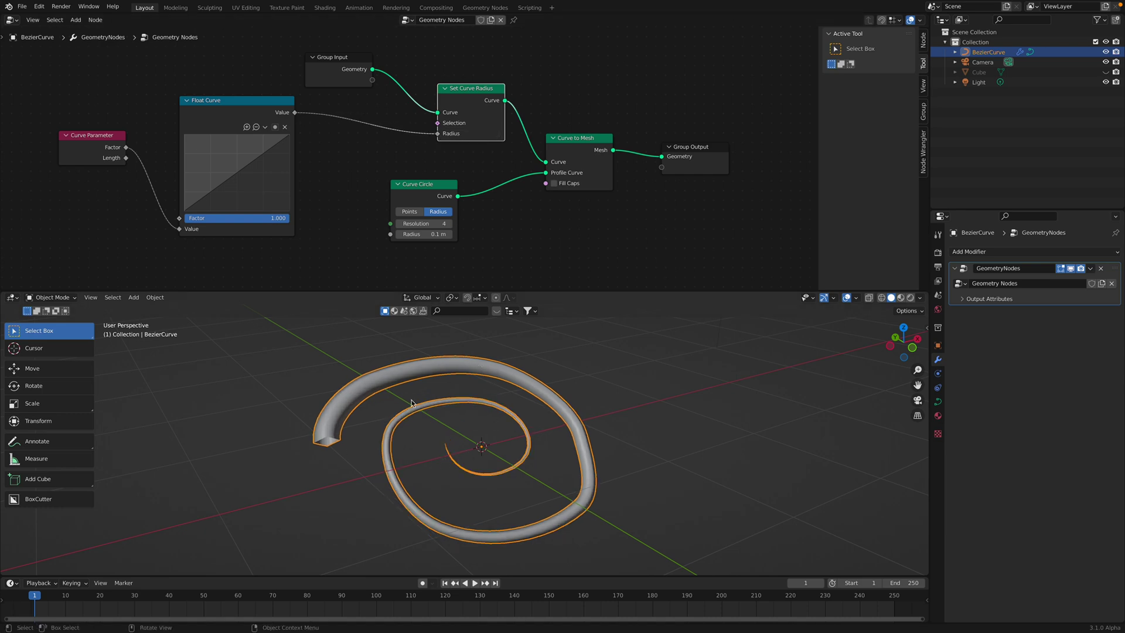
click(475, 375)
middle_drag(474, 376, 476, 375)
key(ctrl+s)
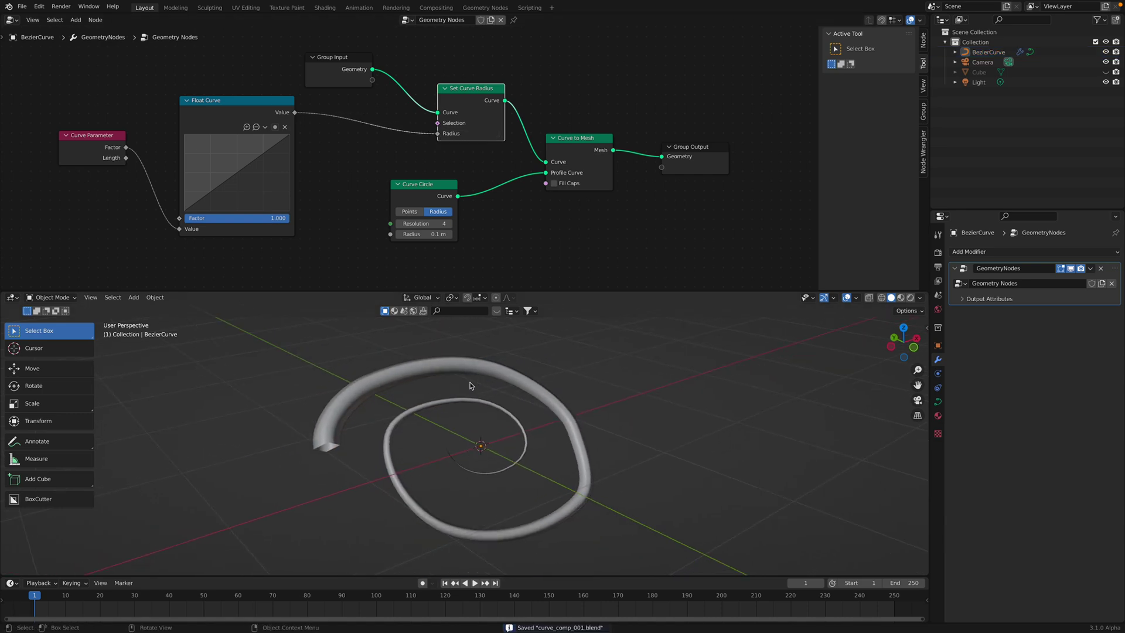
- Reshape the Float Curve into an arch with both ends at zero and a middle point at about X 0.495, Y 0.591
drag(106, 146, 115, 163)
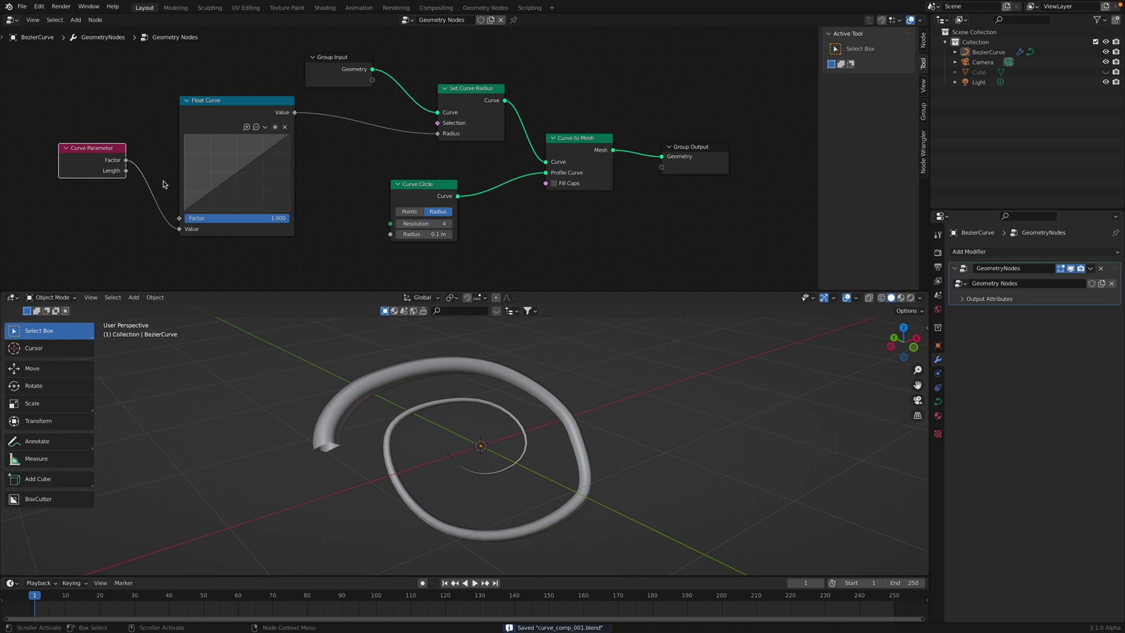
middle_drag(455, 371, 396, 416)
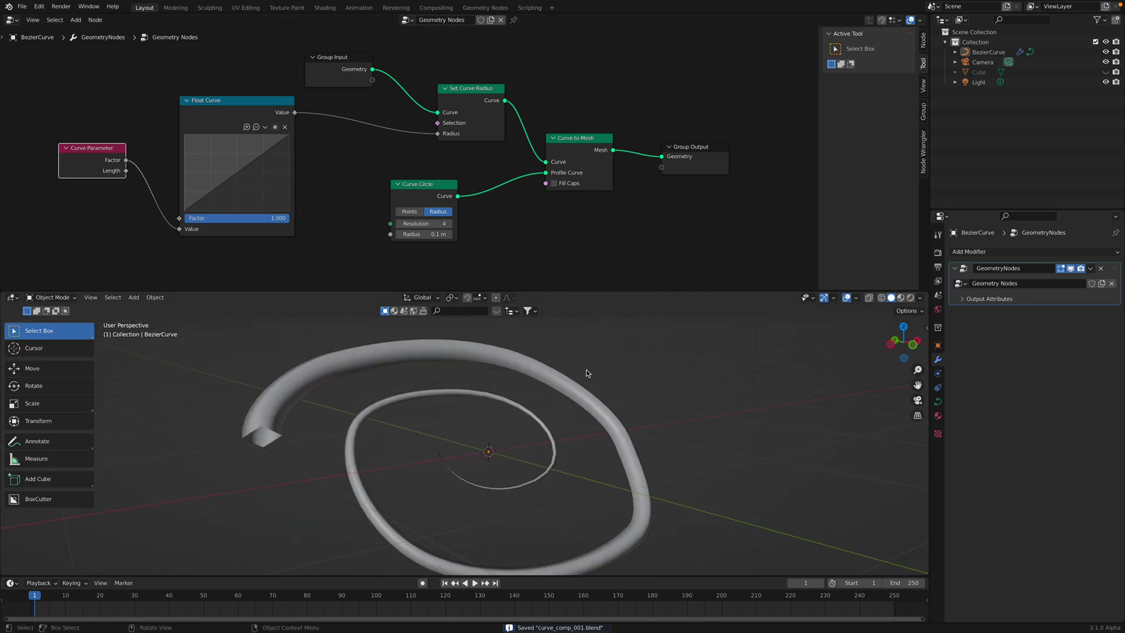
middle_drag(557, 489, 316, 416)
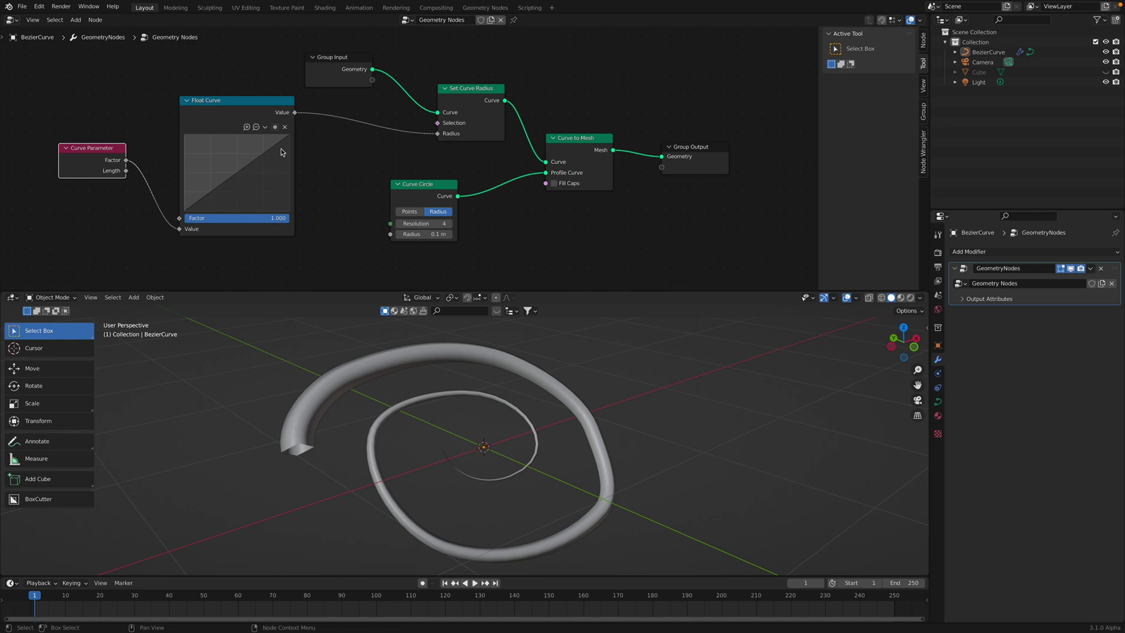
drag(238, 175, 227, 157)
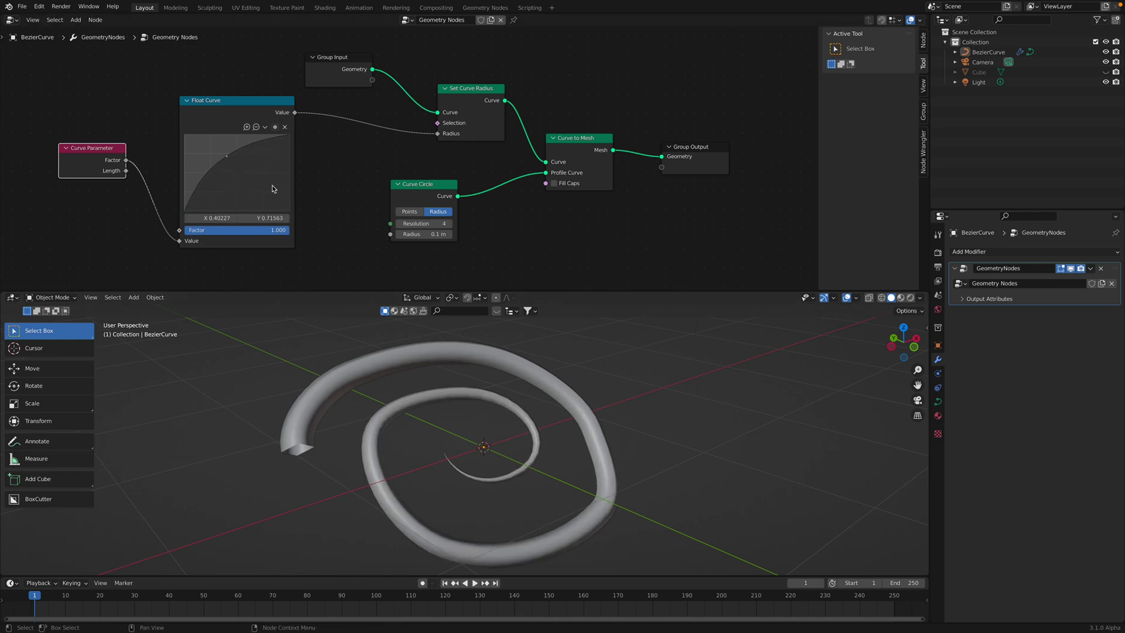
drag(291, 139, 290, 210)
drag(227, 157, 233, 162)
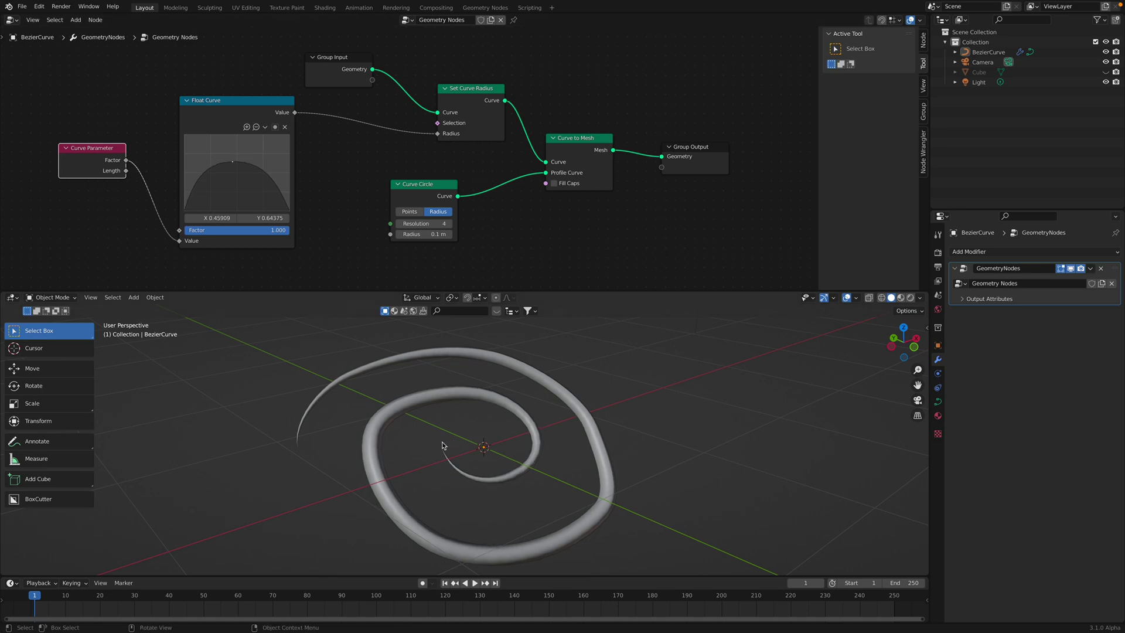
middle_drag(338, 436, 360, 445)
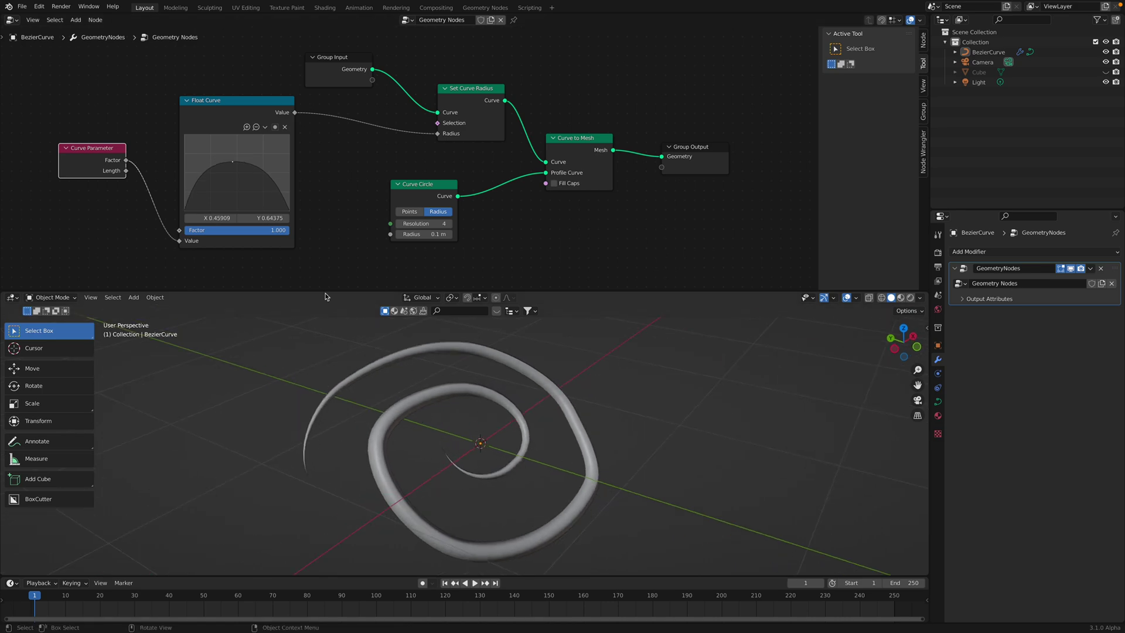
drag(233, 162, 237, 166)
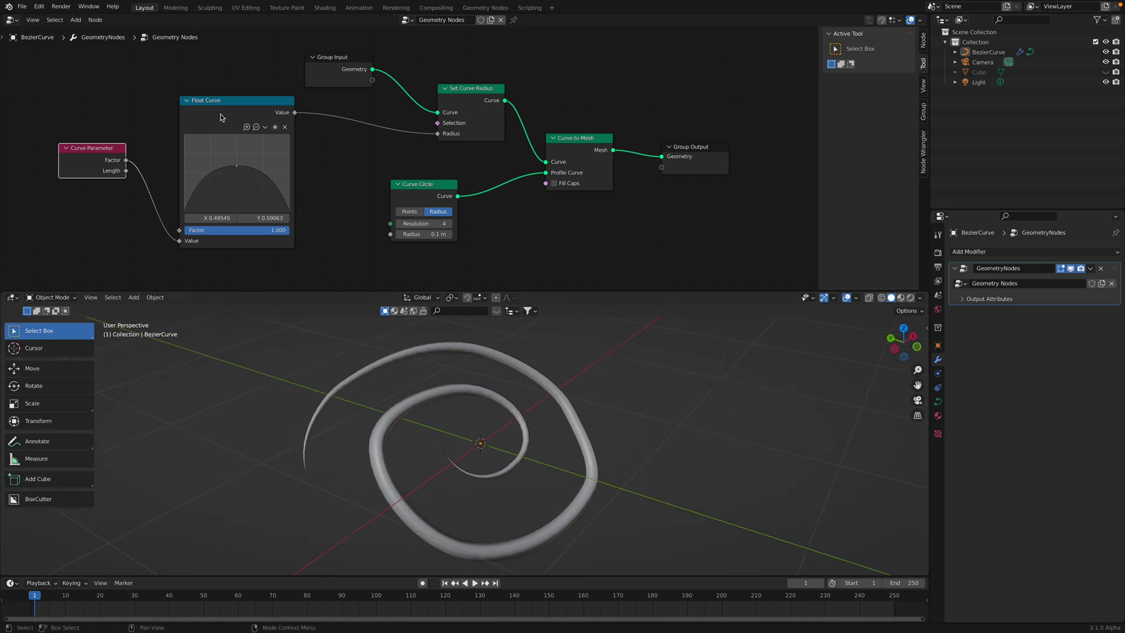
- Move Float Curve and Curve Parameter further away and insert a Map Range node between Float Curve and Set Curve Radius
drag(221, 114, 188, 111)
drag(89, 153, 44, 149)
drag(194, 110, 149, 123)
key(shift+a)
text(smap)
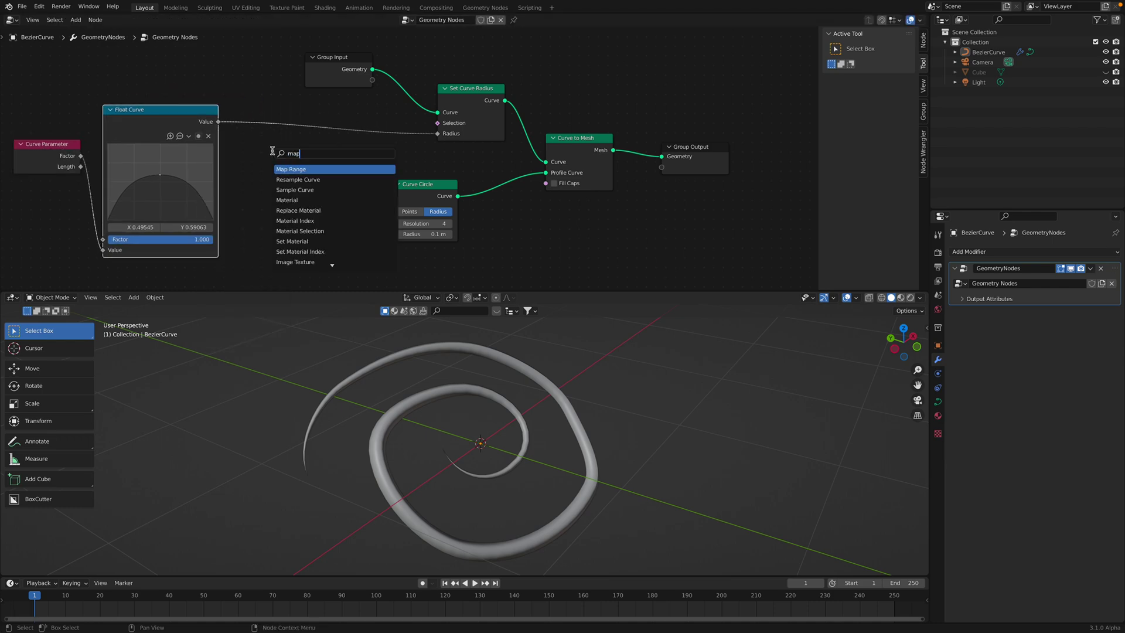
click(286, 169)
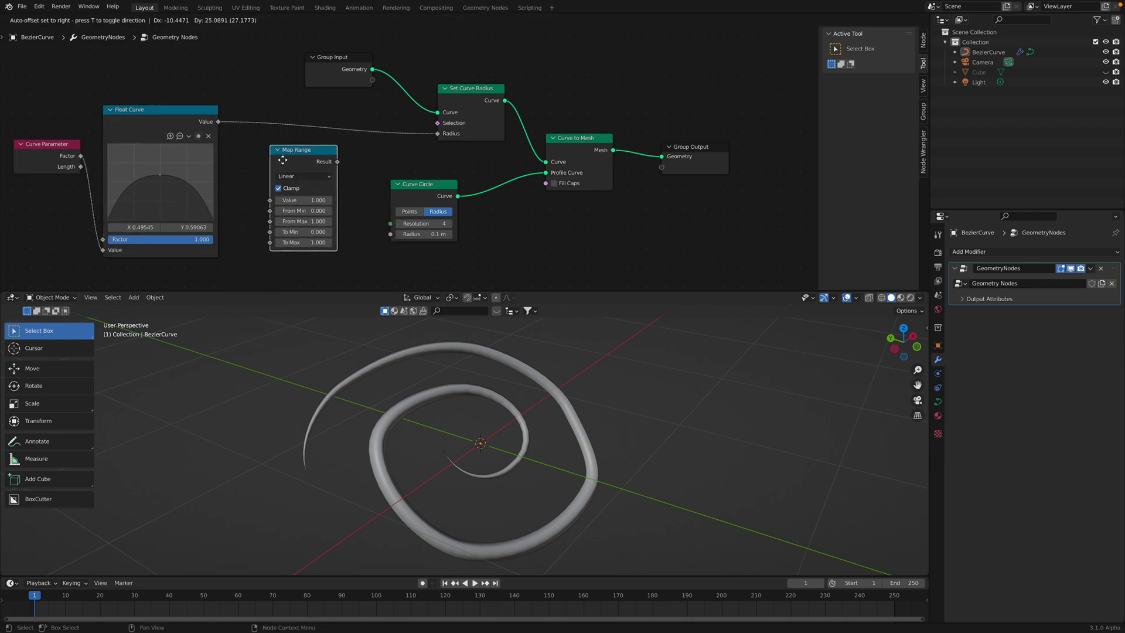
click(278, 127)
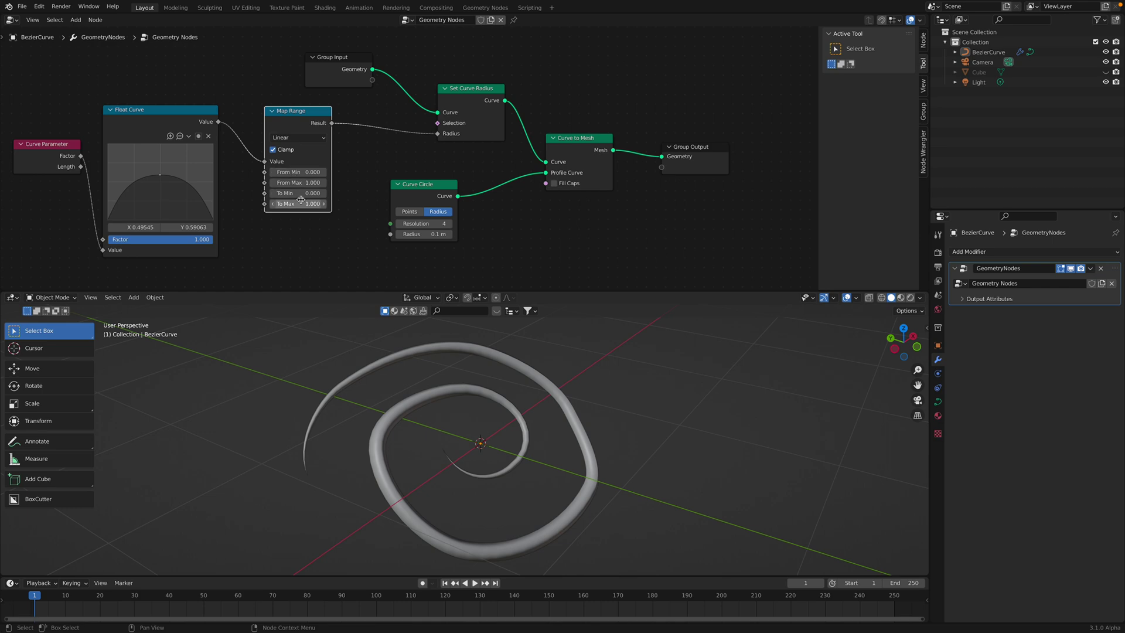
- Set Map Range's To Max to 3.260 and save the scene
mouse_move(296, 204)
mouse_down()
mouse_move(339, 203)
mouse_move(302, 203)
mouse_up()
key(ctrl+s)
ctrl+middle_drag(744, 446, 744, 499)
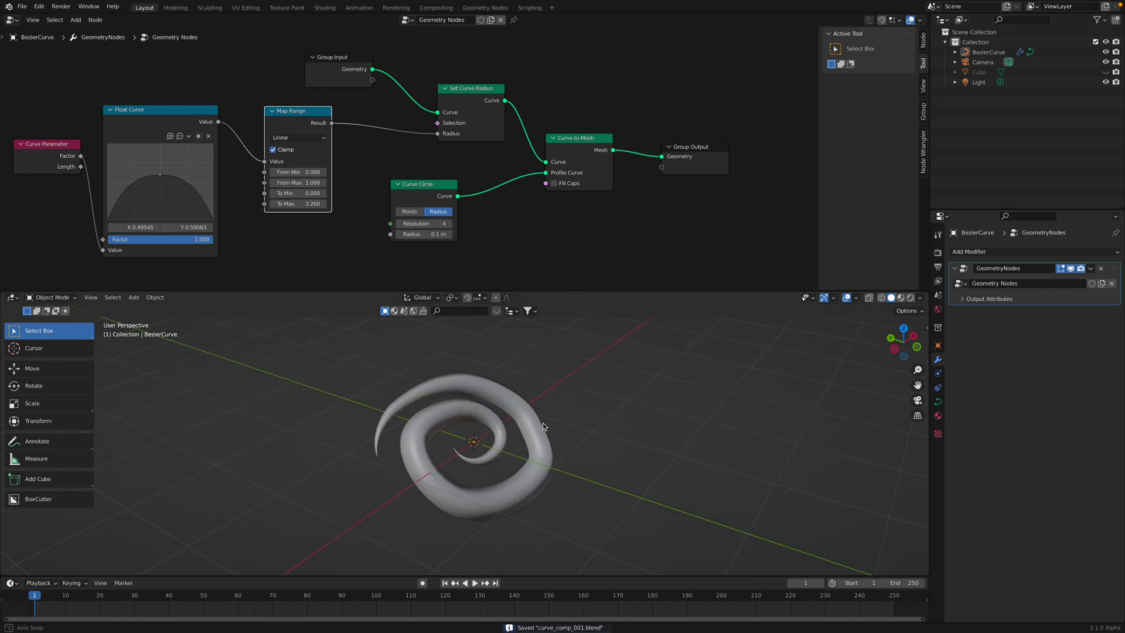
- Put the spiral curve in Edit Mode and draw one freehand curling curve on each side of it with the Draw tool
click(536, 433)
mouse_move(537, 433)
middle_down()
mouse_move(587, 422)
mouse_move(554, 410)
mouse_move(559, 401)
mouse_move(493, 404)
mouse_move(533, 422)
middle_up()
click(559, 402)
click(498, 399)
key(Tab)
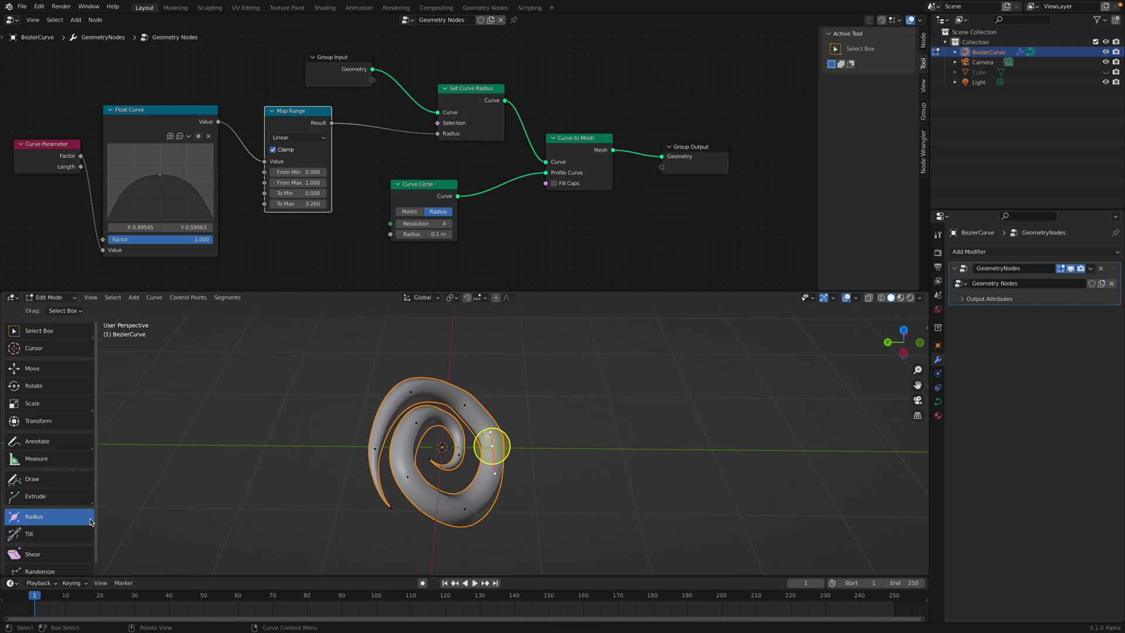
click(55, 482)
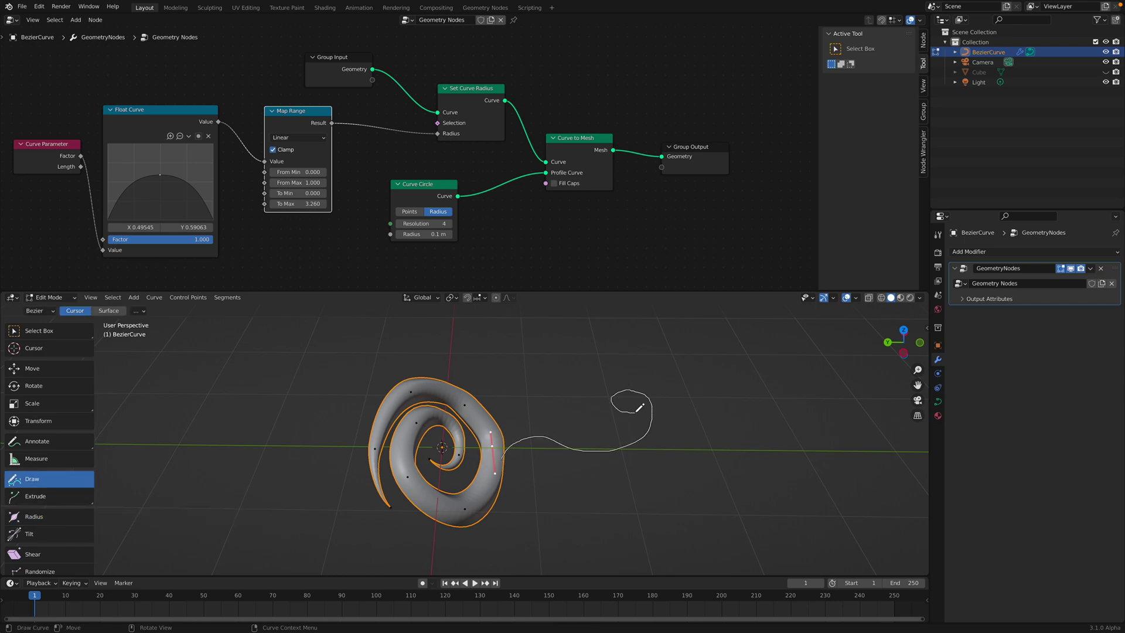
drag(637, 411, 637, 411)
drag(297, 384, 297, 384)
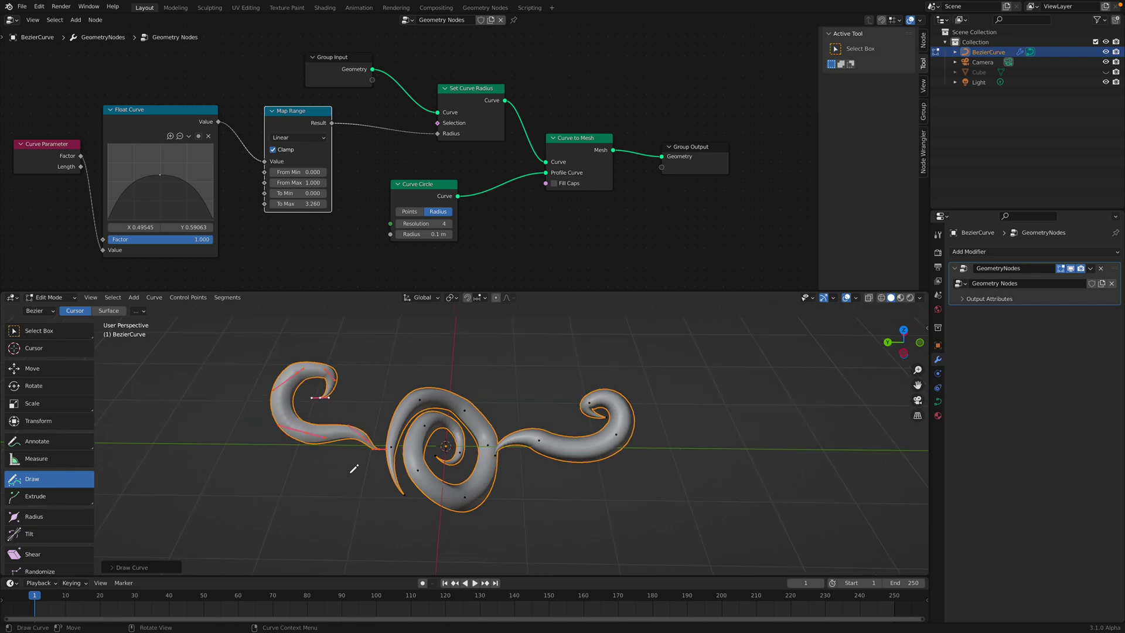
- Draw three more freehand curves around the spiral: a long wave, a small loop below it and a hooked tentacle
drag(175, 430, 175, 429)
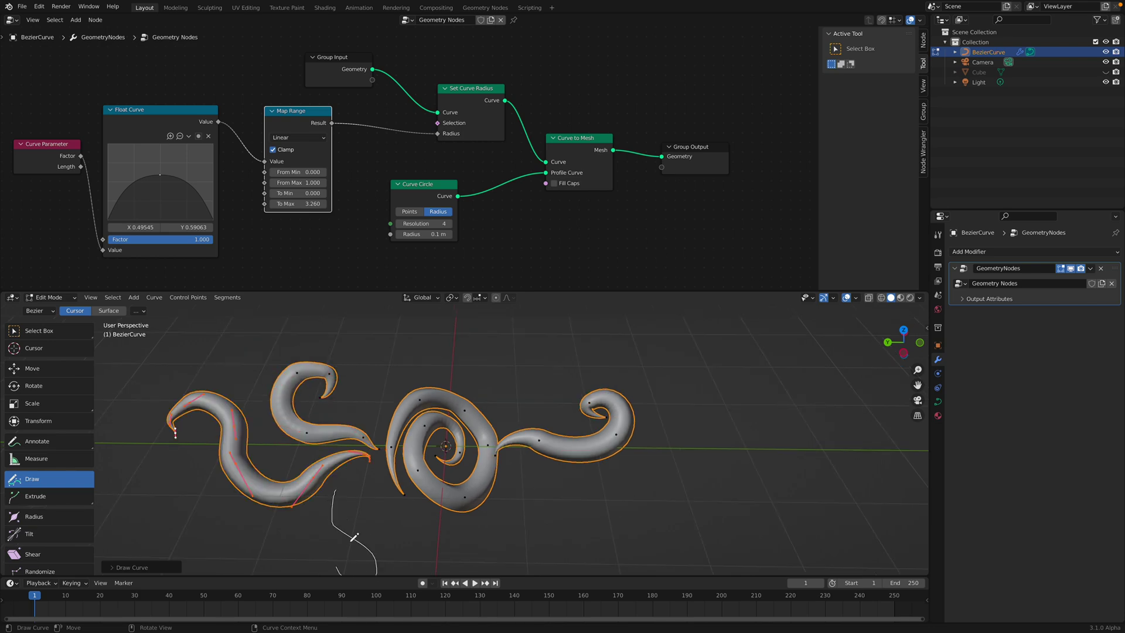
drag(354, 538, 389, 535)
scroll(467, 527, down, 2)
middle_drag(467, 528, 481, 468)
drag(608, 473, 607, 475)
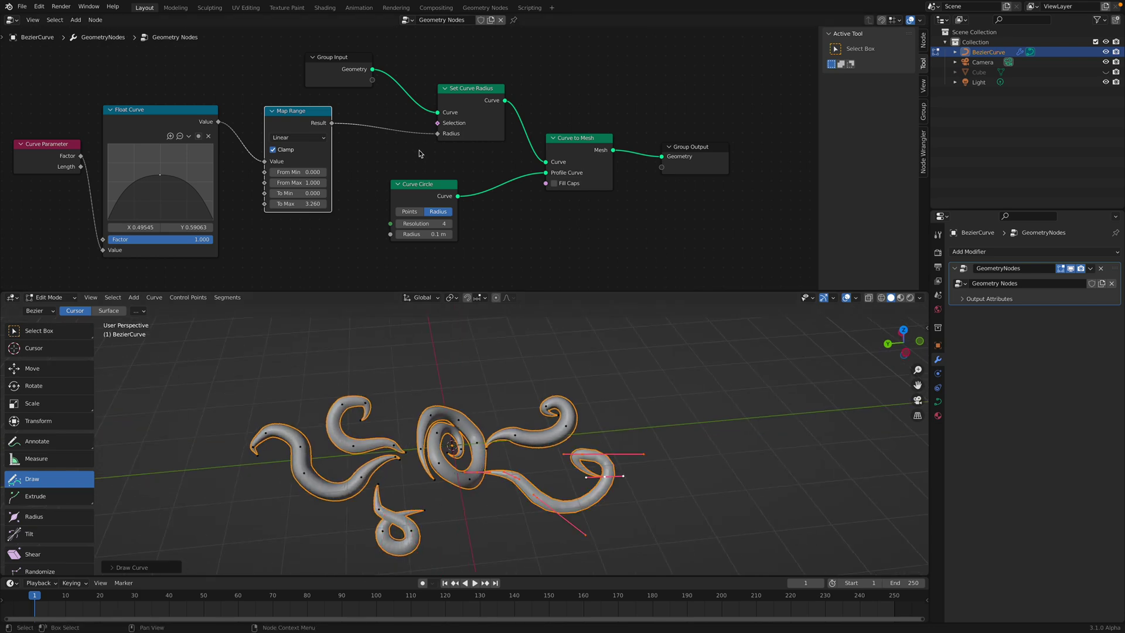
- Reposition the Curve Circle and Curve to Mesh nodes slightly relative to each other
scroll(419, 155, up, 3)
drag(456, 191, 492, 182)
middle_drag(498, 196, 455, 183)
scroll(455, 183, up, 1)
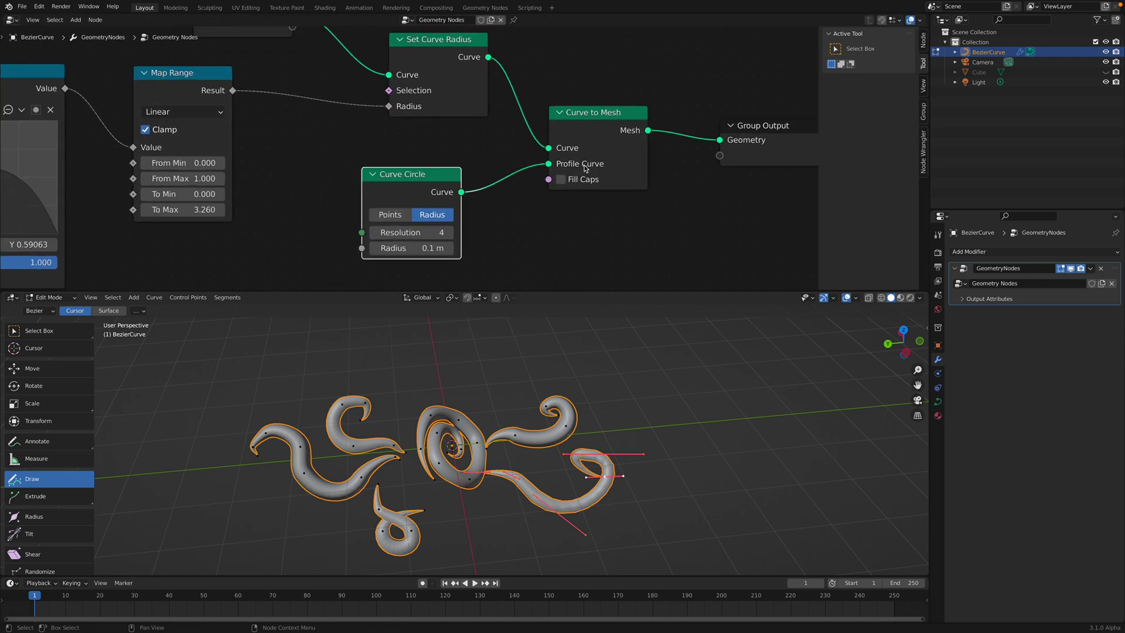
drag(583, 168, 577, 162)
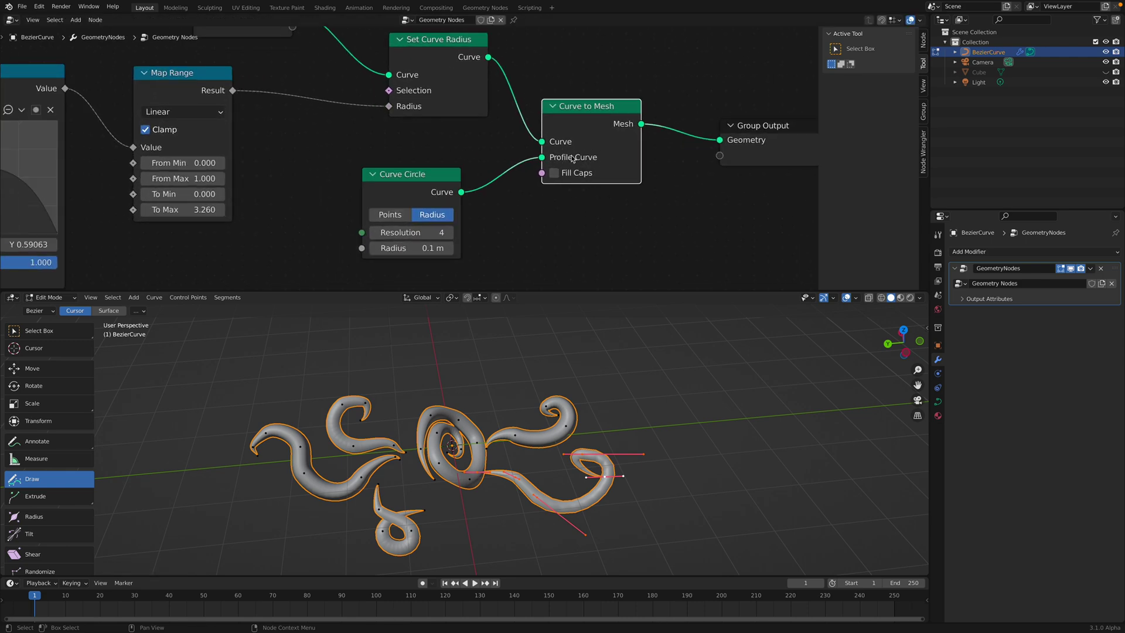
click(448, 183)
scroll(471, 176, down, 2)
drag(437, 166, 453, 155)
middle_drag(390, 194, 379, 159)
scroll(379, 159, down, 1)
- Add a Bezier Segment node and connect its Curve output to Curve to Mesh's Profile Curve in place of Curve Circle
key(shift+a)
click(341, 234)
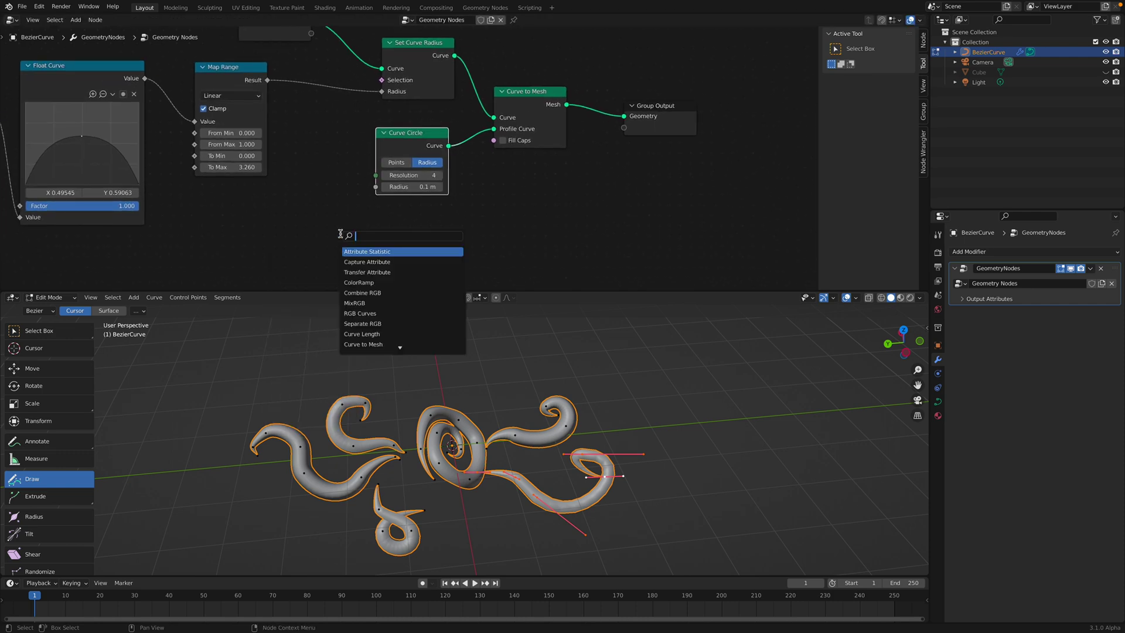
text(bez)
key(Return)
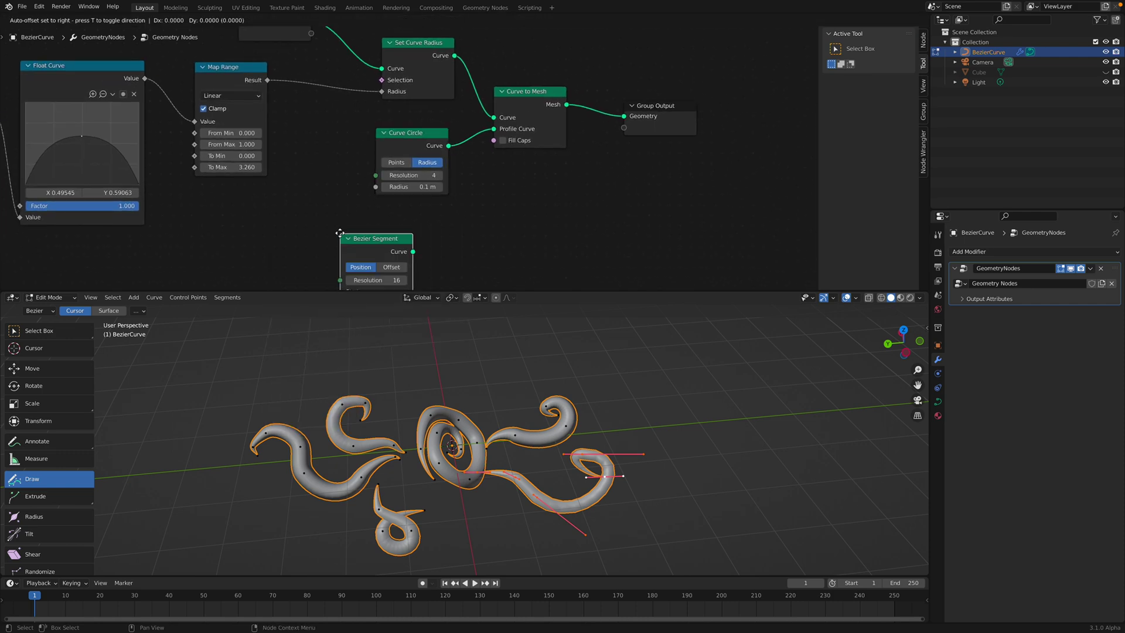
click(337, 209)
middle_drag(420, 230, 411, 208)
drag(401, 203, 486, 107)
middle_drag(385, 257, 386, 164)
scroll(394, 213, down, 1)
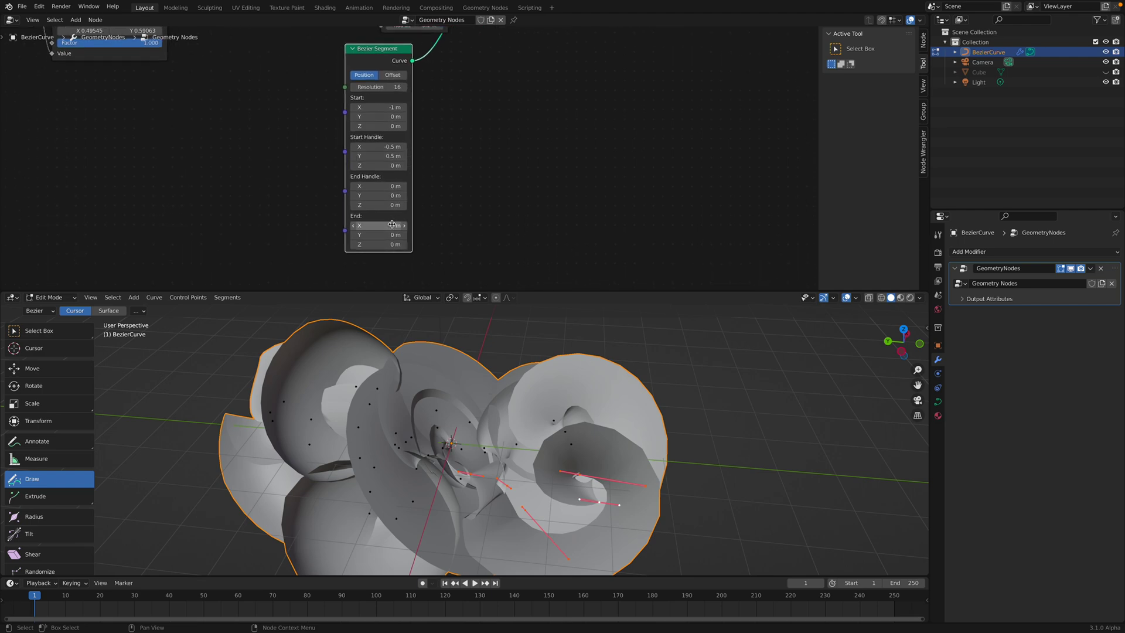
- Set Bezier Segment's End X to 0.3 m, Start Handle to X 0.76 m and Y 1.76 m, and its mode to Offset
drag(381, 226, 340, 225)
drag(381, 147, 410, 156)
click(392, 75)
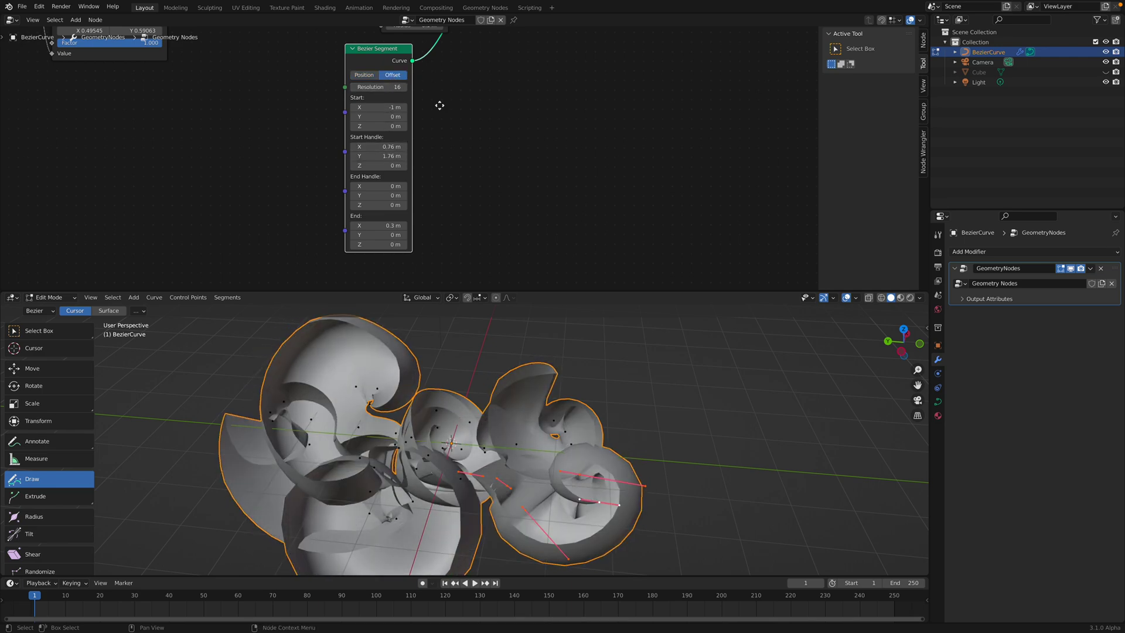
- Delete the Bezier Segment node and reconnect Curve Circle to Curve to Mesh's Profile Curve input
middle_drag(439, 106, 419, 188)
key(x)
middle_drag(427, 85, 410, 173)
drag(410, 159, 451, 143)
drag(376, 153, 384, 150)
scroll(447, 384, up, 3)
middle_drag(400, 403, 370, 427)
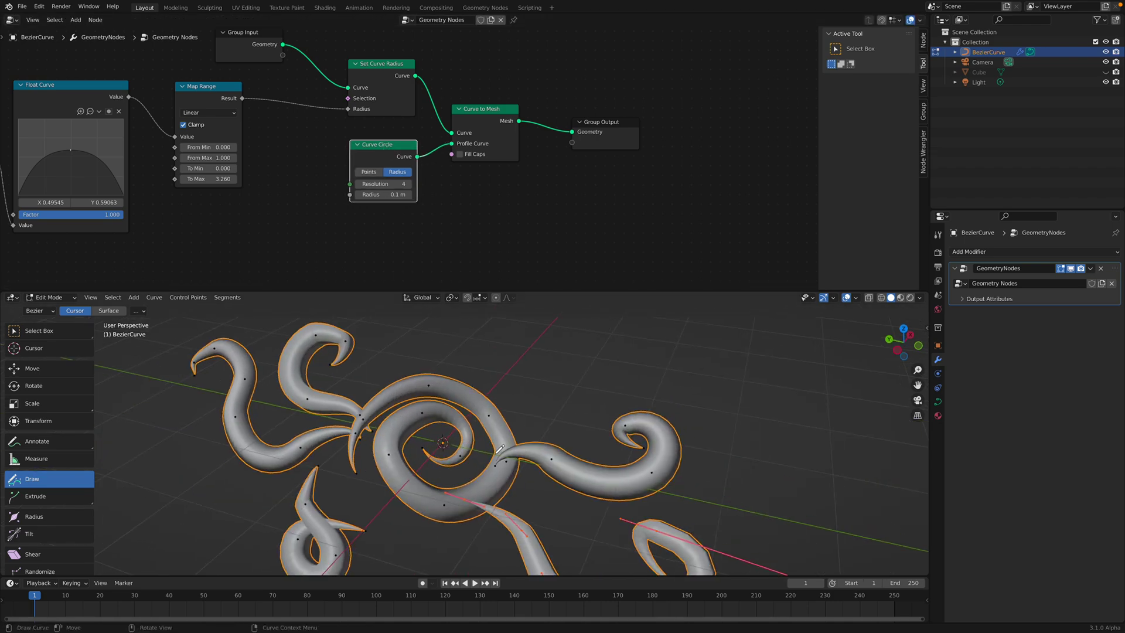
middle_drag(429, 238, 439, 237)
scroll(439, 236, up, 2)
shift+middle_drag(464, 377, 461, 316)
scroll(447, 231, down, 1)
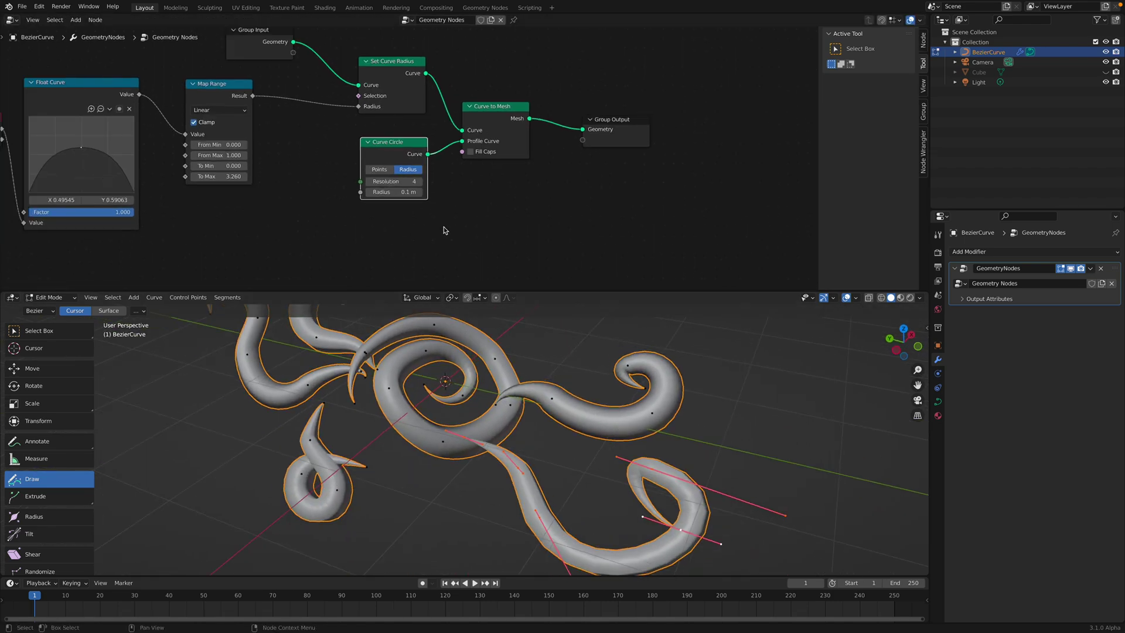
scroll(528, 447, down, 2)
middle_drag(528, 447, 611, 440)
drag(674, 353, 673, 347)
mouse_move(622, 394)
middle_down()
mouse_move(648, 417)
mouse_move(532, 422)
middle_up()
scroll(630, 411, down, 2)
key(ctrl+z)
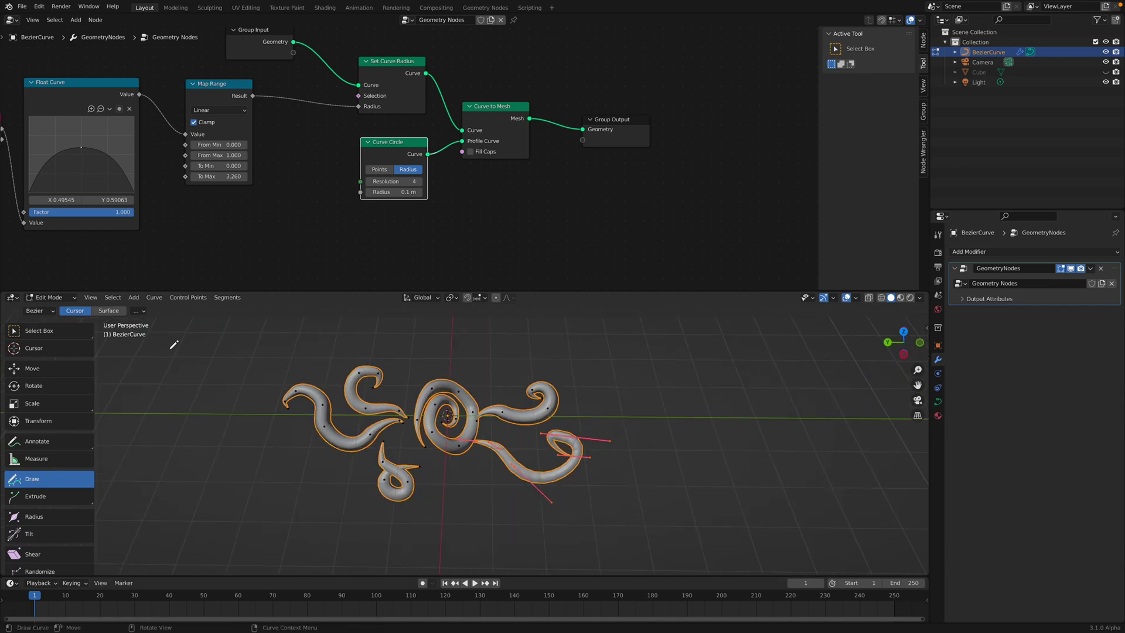
- Deselect all points and draw more freehand tentacle curves in front of and behind the spiral from different view angles
key(alt+a)
middle_drag(462, 467, 464, 471)
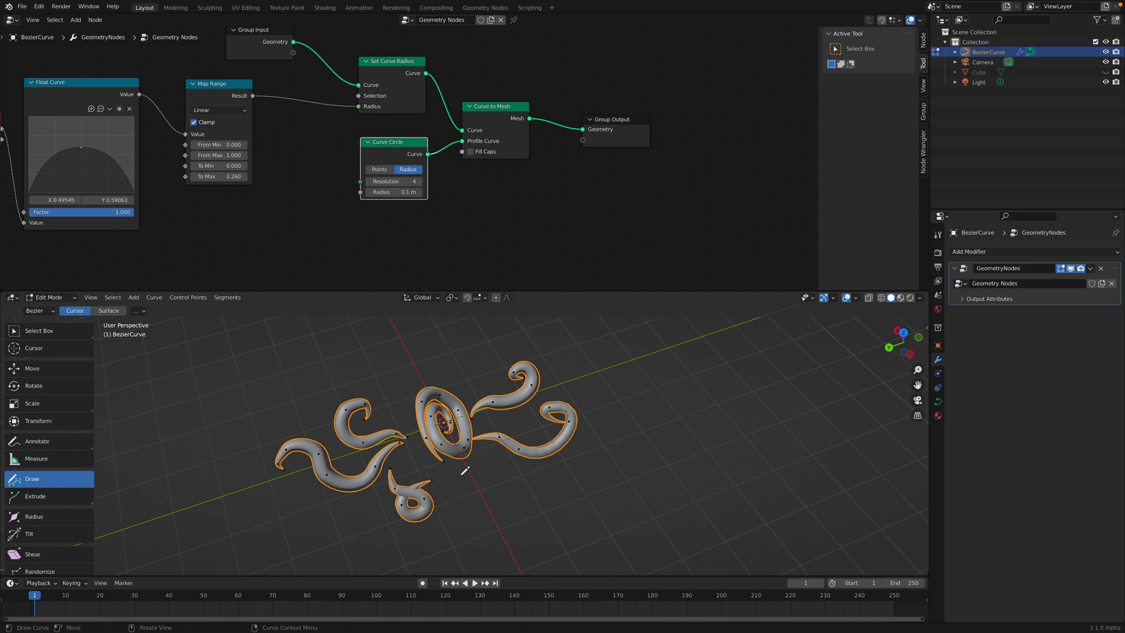
drag(498, 508, 583, 502)
middle_drag(605, 488, 492, 388)
drag(482, 350, 478, 353)
mouse_move(573, 384)
mouse_down()
mouse_move(593, 354)
mouse_move(648, 416)
mouse_up()
mouse_move(649, 416)
middle_down()
mouse_move(535, 332)
mouse_move(545, 369)
mouse_move(560, 351)
mouse_move(538, 401)
middle_up()
- Return the curve to Object Mode and save the scene
click(40, 298)
click(48, 310)
key(ctrl+s)
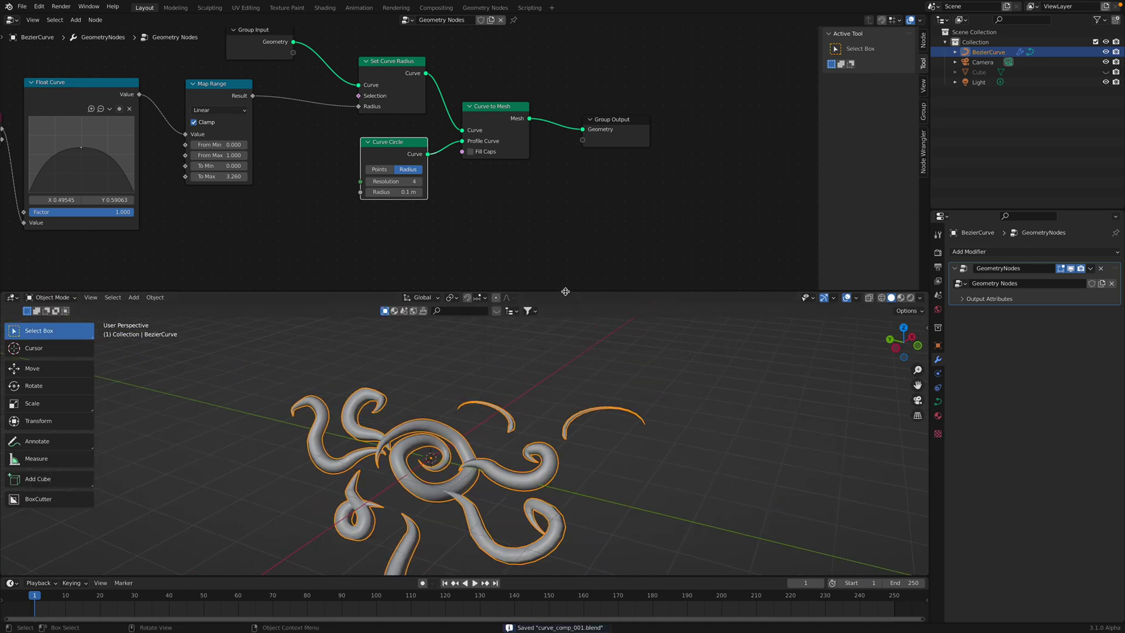
- Enlarge the 3D viewport and unhide and select the Cube
drag(566, 291, 566, 193)
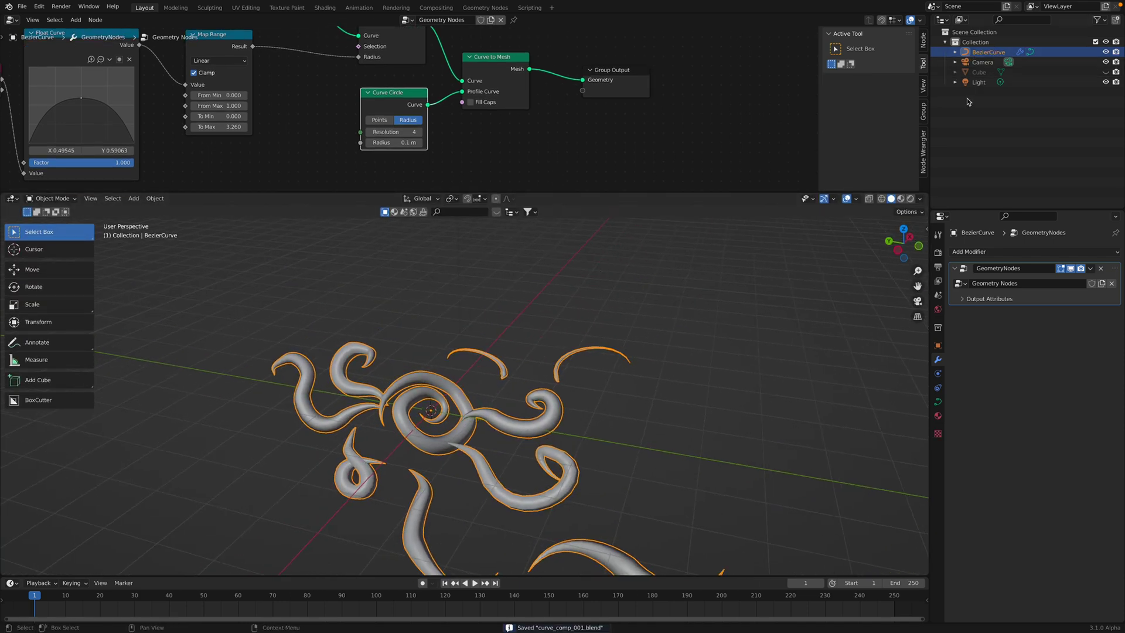
click(979, 72)
click(1106, 72)
middle_drag(535, 363, 473, 376)
click(469, 353)
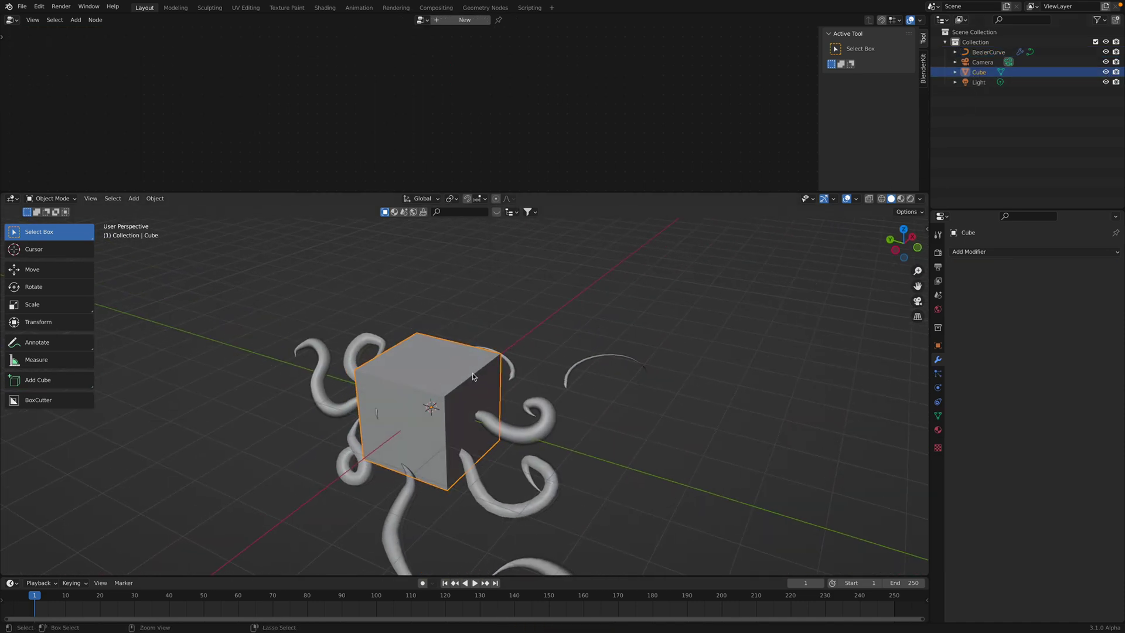
- Add a level 3 Subdivision modifier to the Cube to round it into a ball
key(ctrl+3)
scroll(472, 373, up, 3)
middle_drag(472, 373, 470, 348)
scroll(477, 352, down, 2)
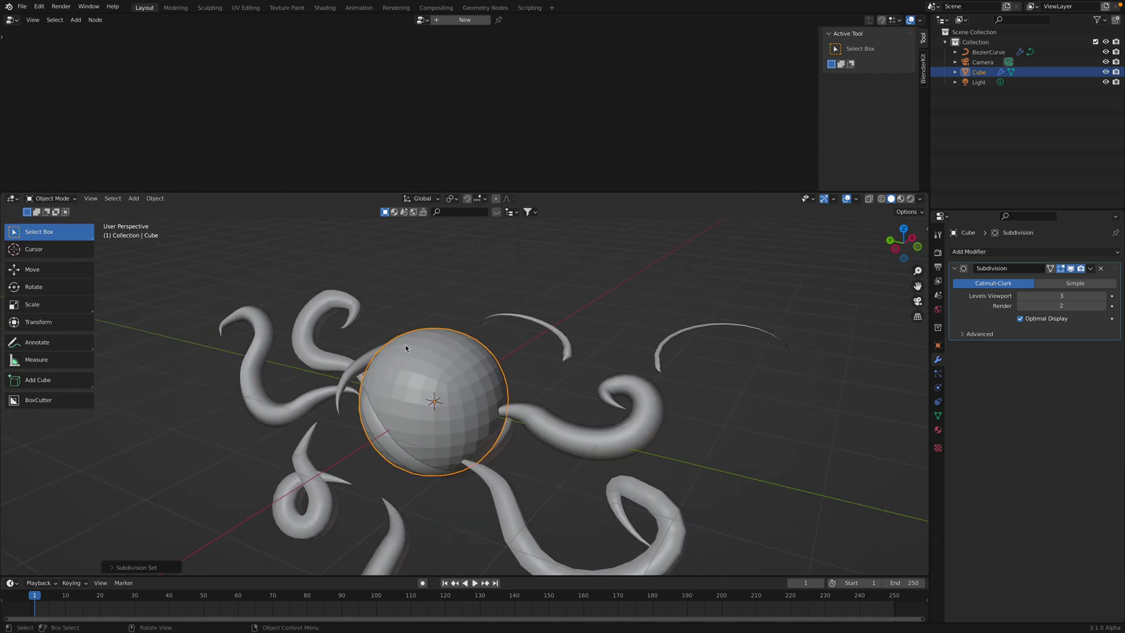
scroll(448, 378, down, 2)
- Put the BezierCurve object in Edit Mode and delete all of its curve points
click(606, 397)
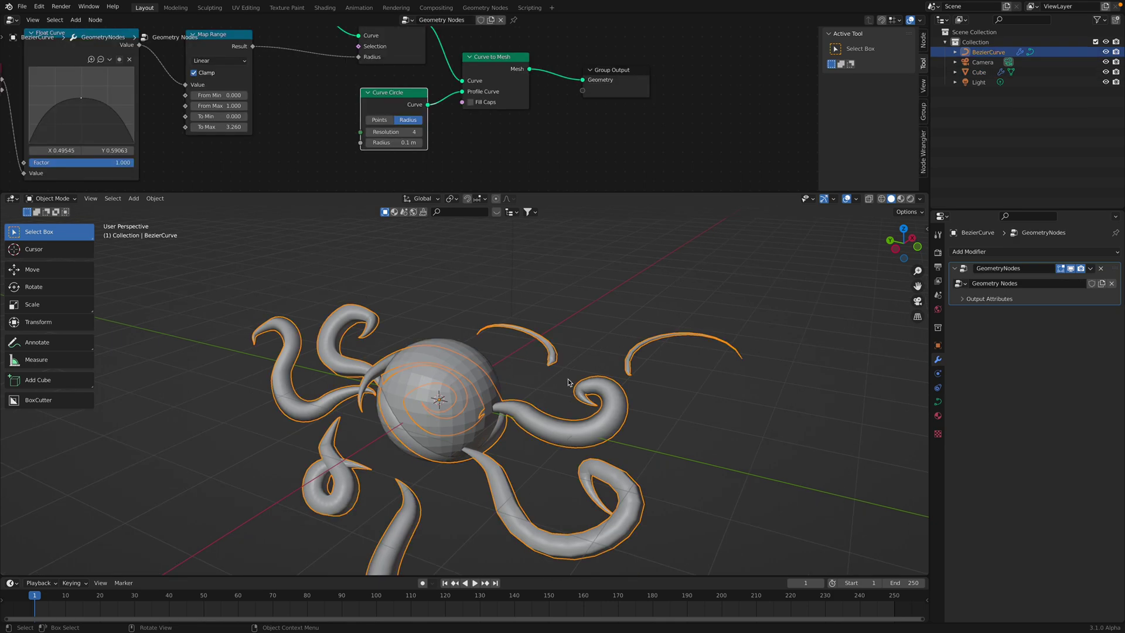
key(Tab)
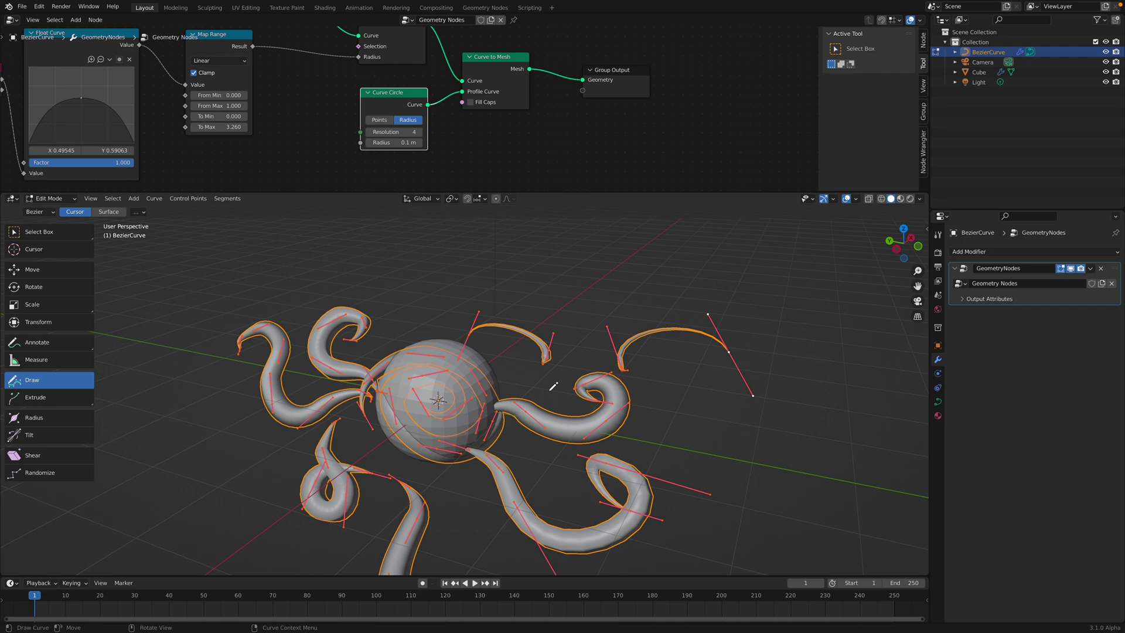
key(x)
click(550, 390)
middle_drag(549, 390, 571, 384)
scroll(546, 382, up, 2)
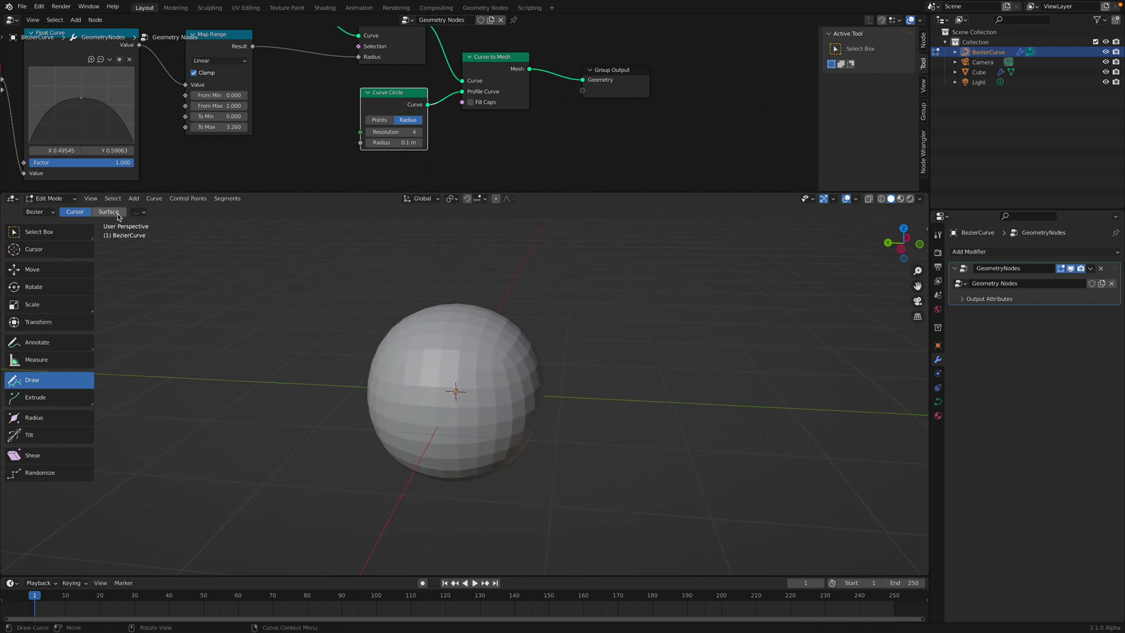
- Set the Draw tool's depth to Surface and draw two freehand spirals directly on the sphere
click(57, 393)
click(45, 382)
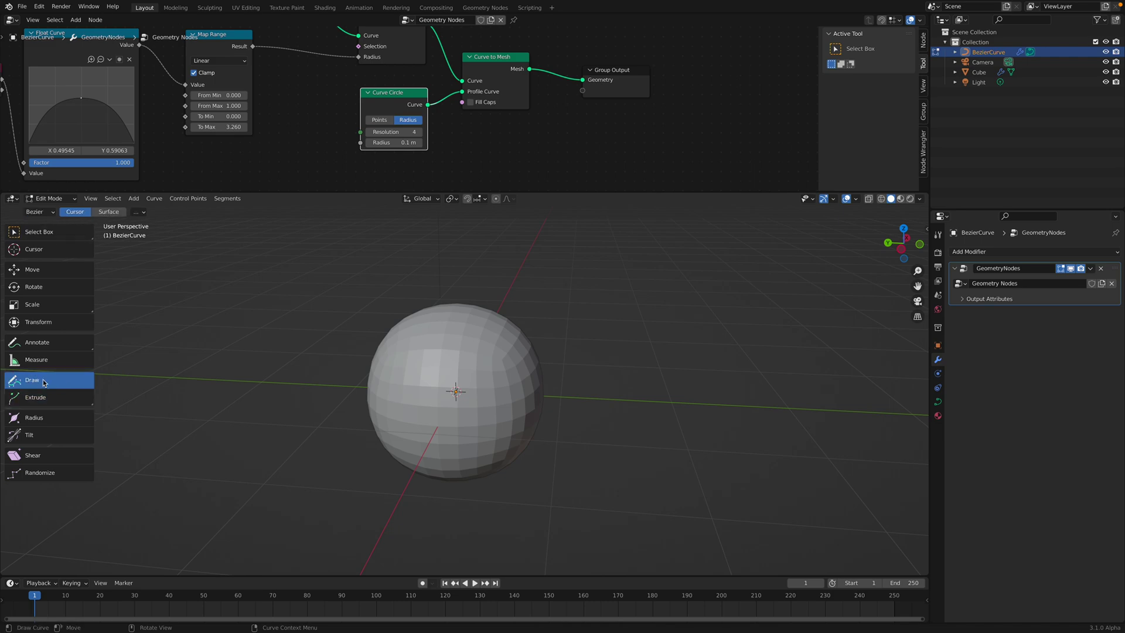
click(108, 213)
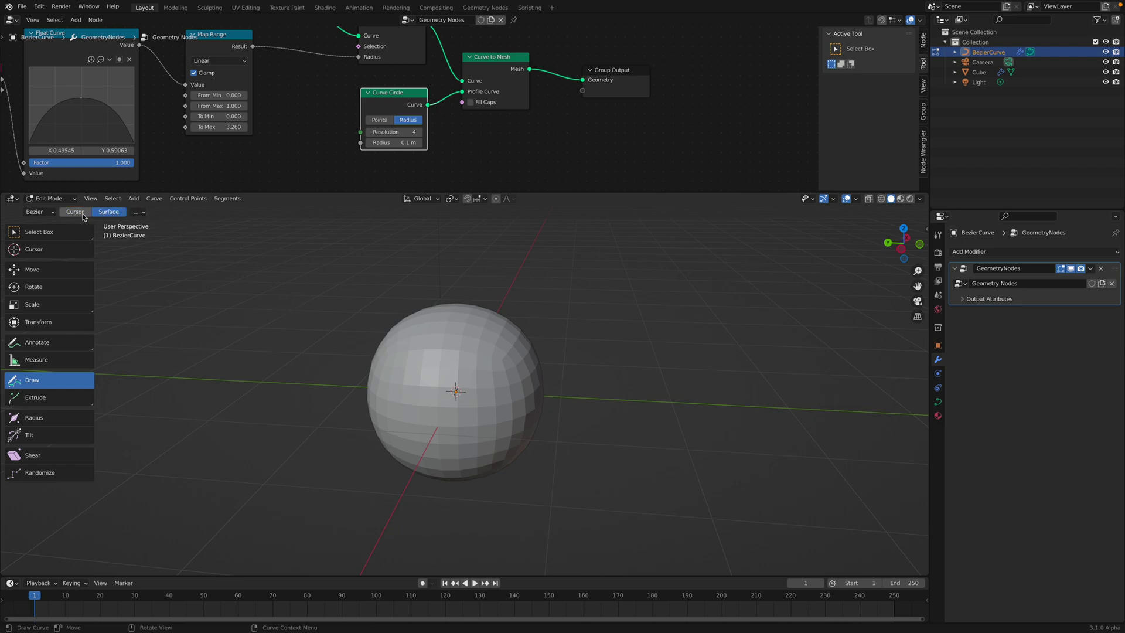
middle_drag(466, 368, 504, 398)
mouse_move(424, 330)
mouse_down()
mouse_move(413, 355)
mouse_move(444, 345)
mouse_up()
middle_drag(444, 345, 411, 388)
drag(425, 398, 424, 384)
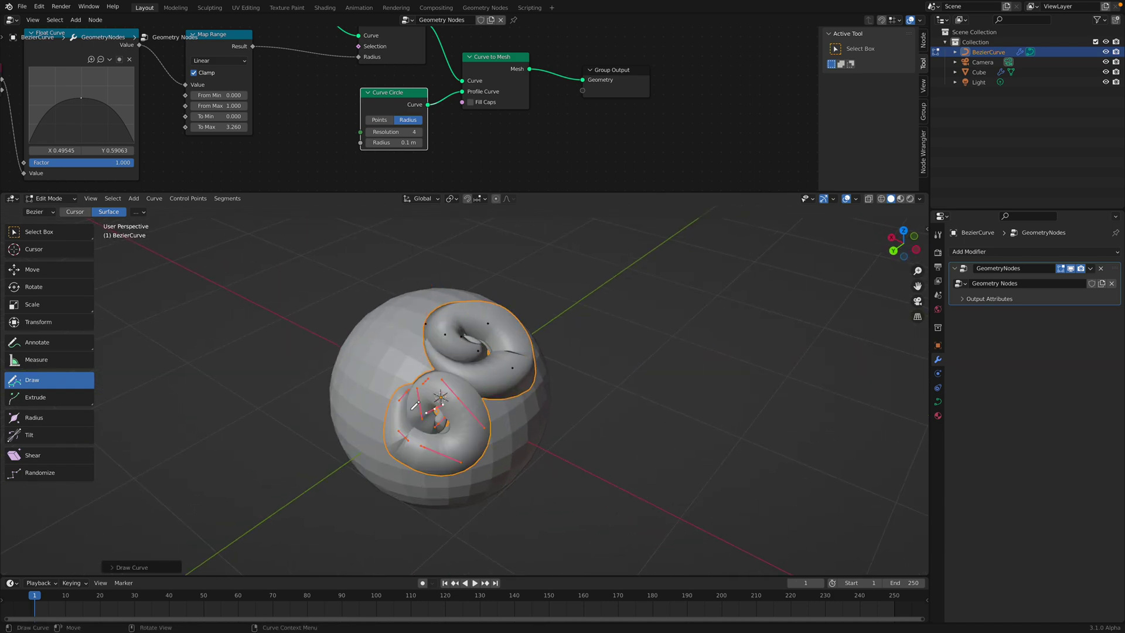
- Draw three more freehand spirals on the sphere's surface, on its side, its top and below the top coil
middle_drag(425, 384, 458, 368)
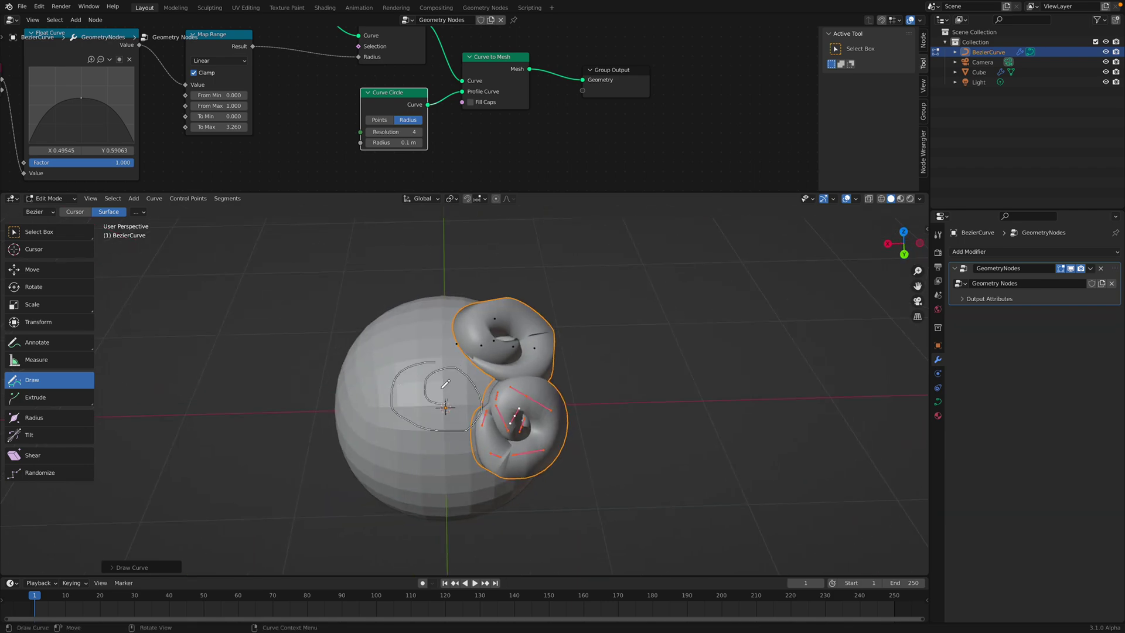
drag(445, 384, 446, 384)
middle_drag(446, 384, 460, 363)
drag(437, 336, 441, 339)
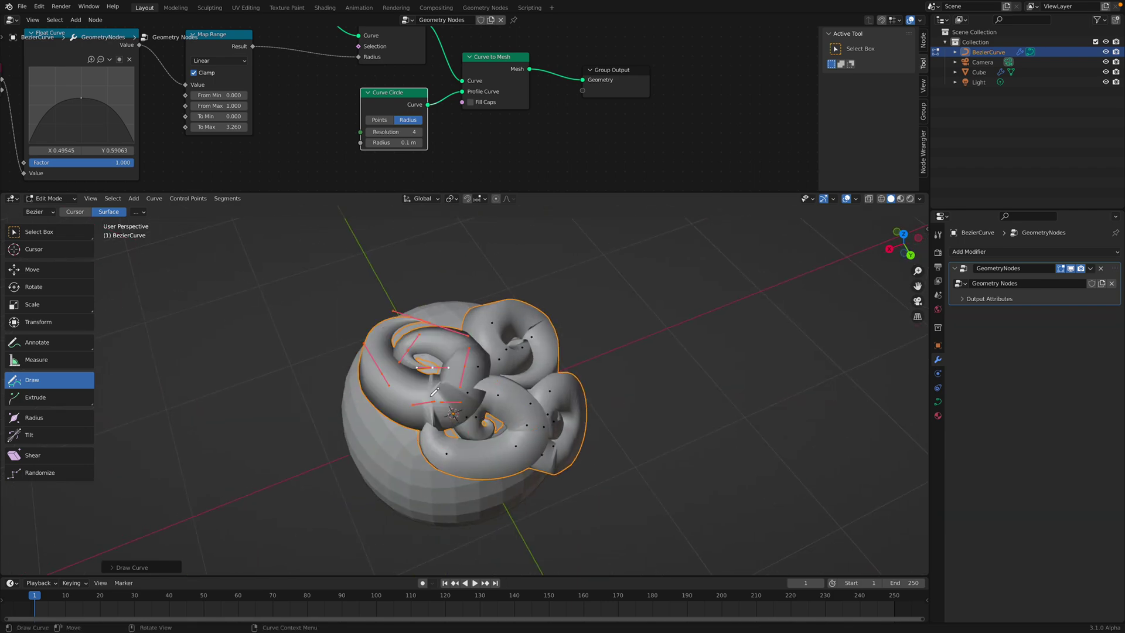
middle_drag(440, 338, 501, 396)
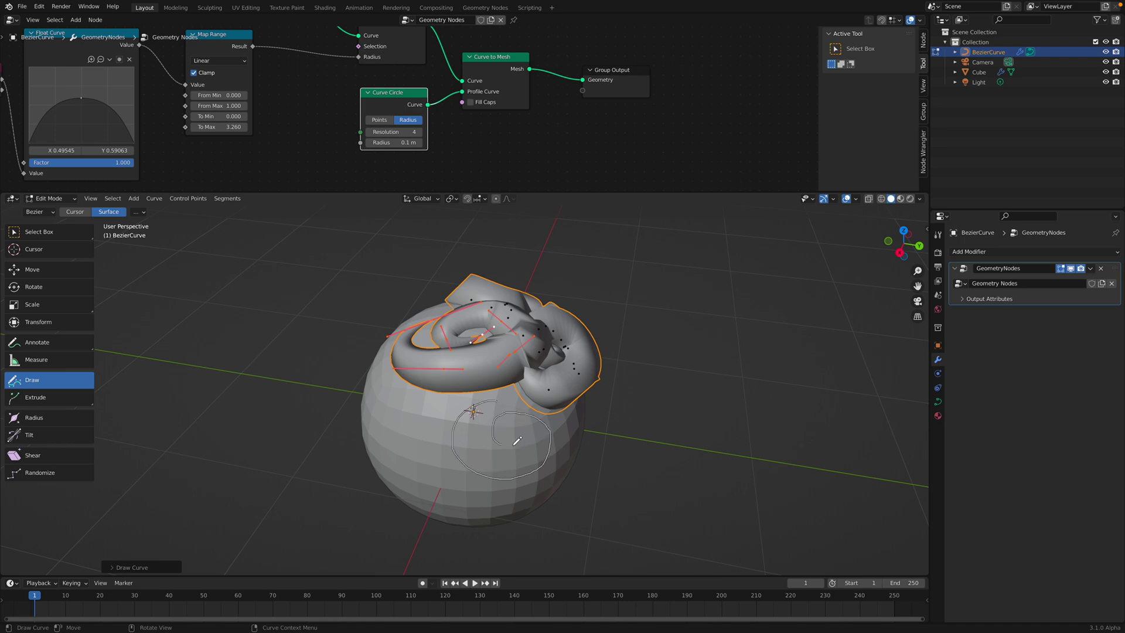
drag(516, 441, 517, 441)
- Continue around the sphere, drawing five further freehand spirals to fill its bare upper areas
middle_drag(517, 441, 466, 411)
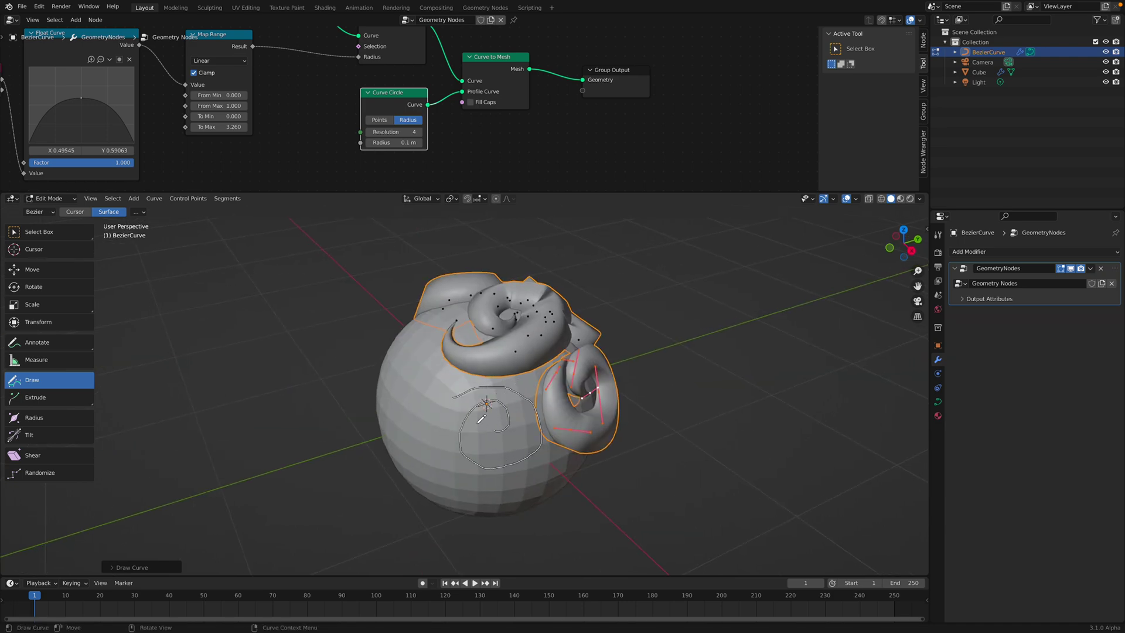
drag(480, 419, 480, 419)
middle_drag(480, 420, 490, 365)
drag(475, 402, 475, 402)
middle_drag(475, 402, 505, 402)
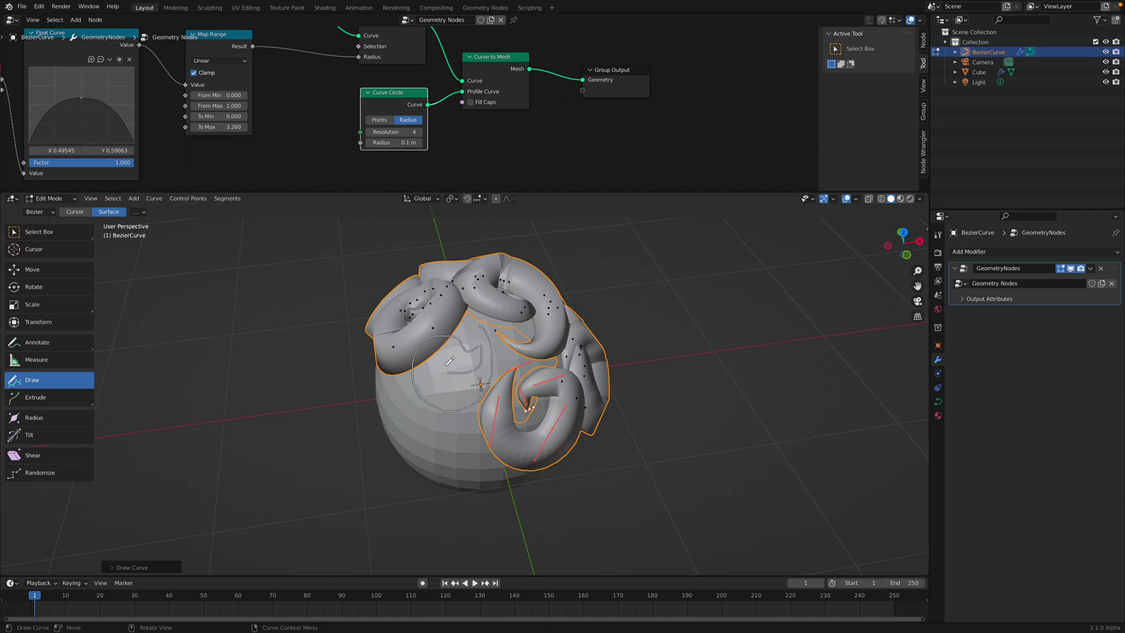
drag(450, 361, 450, 361)
middle_drag(450, 361, 486, 394)
mouse_move(486, 394)
mouse_down()
mouse_move(444, 417)
mouse_move(509, 419)
mouse_up()
middle_drag(508, 420, 478, 378)
drag(456, 403, 456, 403)
middle_drag(456, 403, 475, 387)
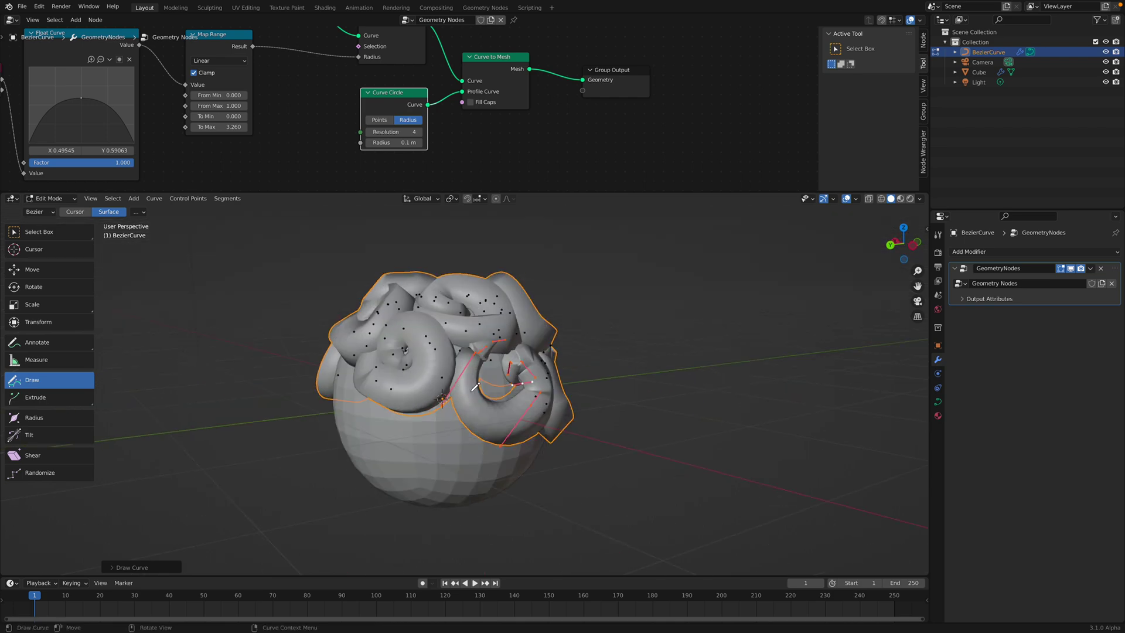
- Draw four more freehand spirals around the sphere, filling its bare sides below the existing coils
drag(443, 447, 443, 446)
middle_drag(443, 447, 470, 398)
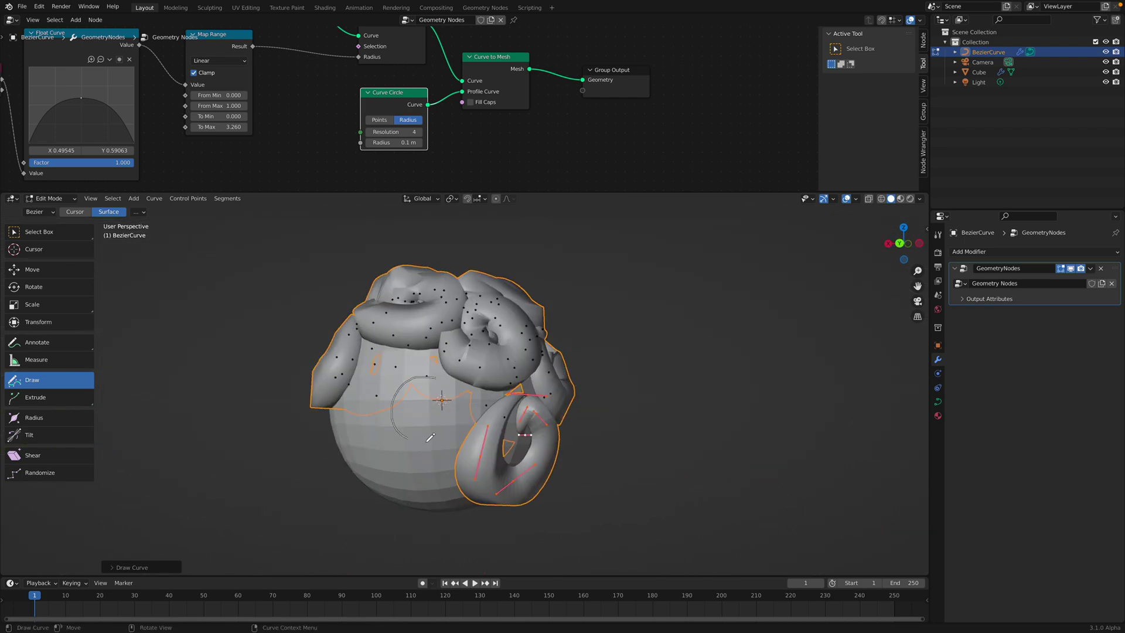
drag(412, 400, 412, 401)
middle_drag(412, 401, 464, 355)
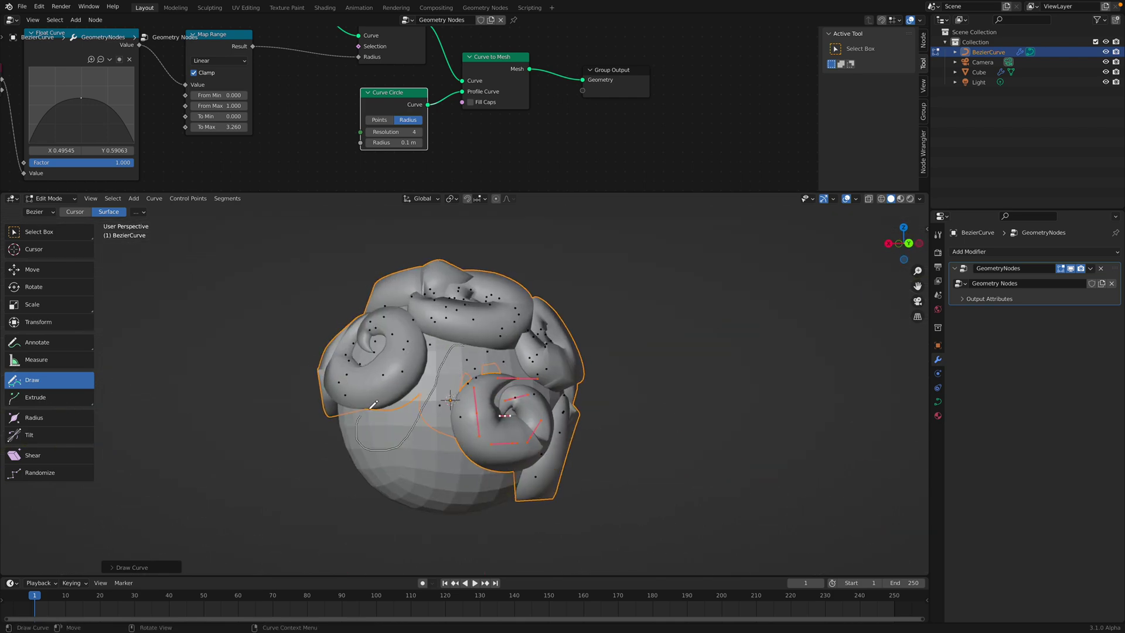
drag(371, 406, 372, 407)
middle_drag(372, 406, 454, 379)
drag(505, 400, 505, 400)
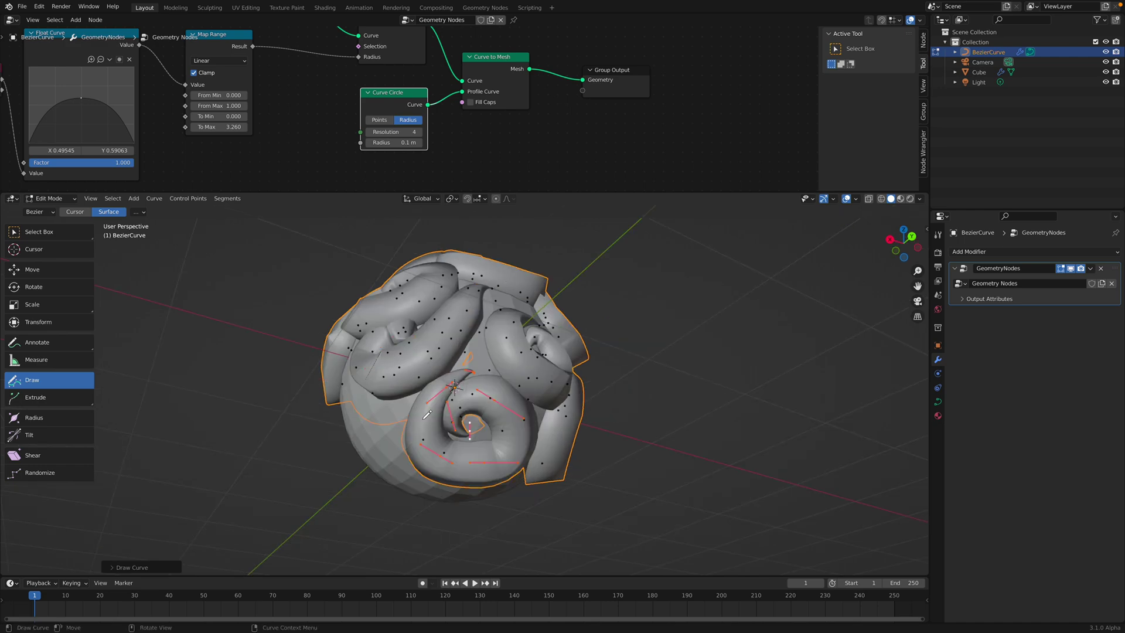
middle_drag(505, 400, 530, 429)
- Continue drawing freehand spirals on the sphere's remaining bare lower areas and across its underside
drag(509, 350, 509, 350)
middle_drag(509, 351, 538, 380)
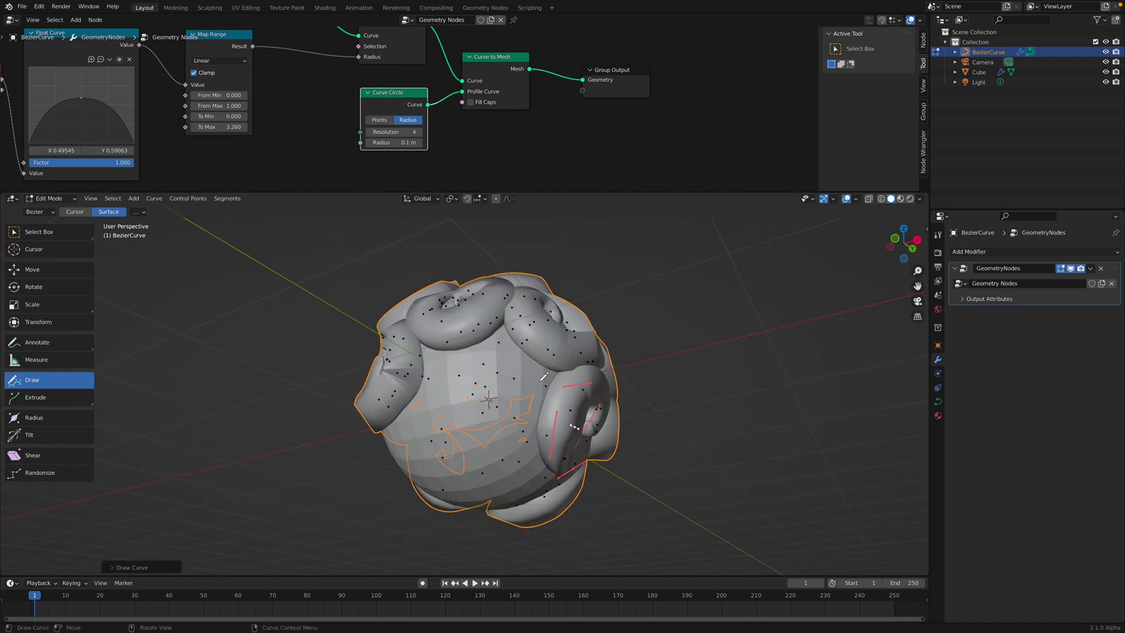
drag(538, 379, 451, 432)
drag(479, 389, 479, 389)
middle_drag(479, 389, 534, 405)
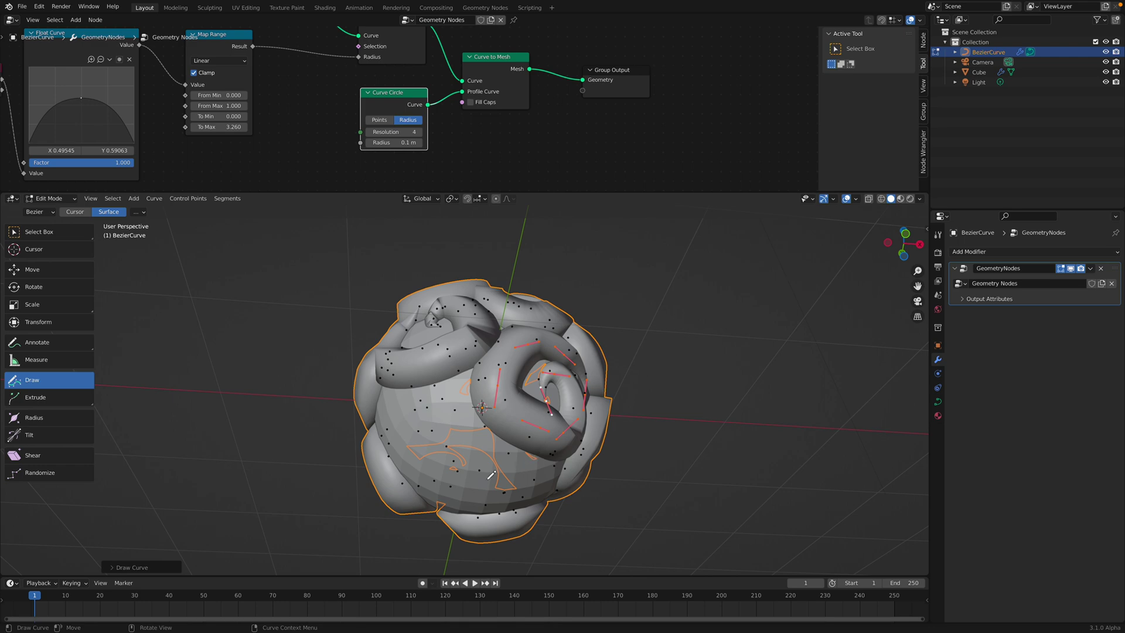
middle_drag(504, 450, 525, 394)
drag(525, 394, 488, 373)
drag(529, 458, 529, 457)
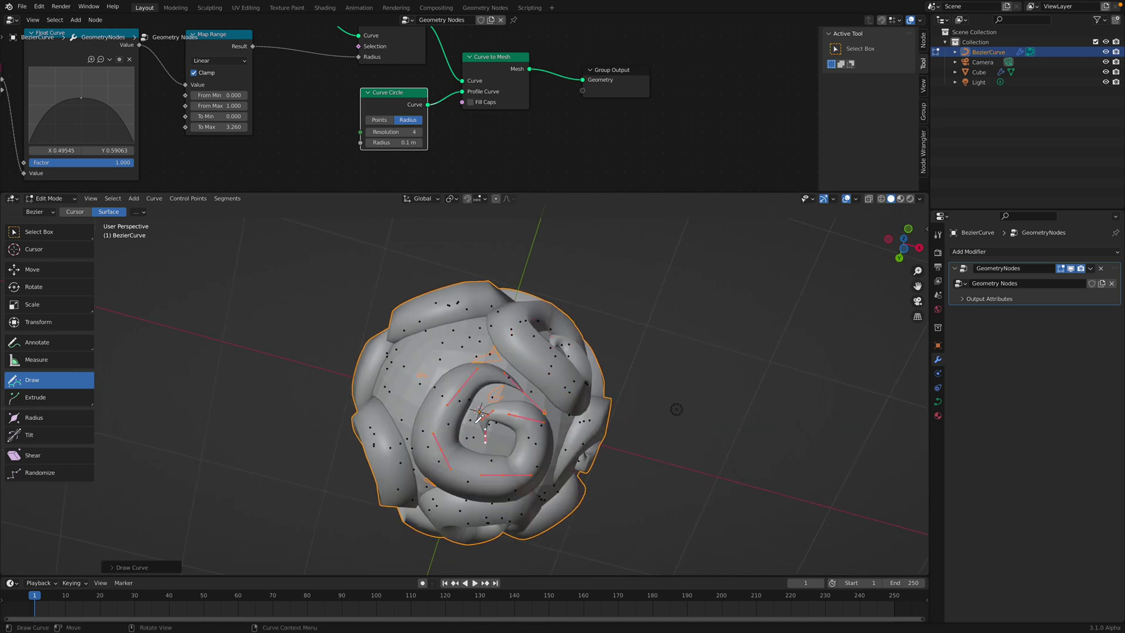
- Draw three further freehand spirals in the gaps and partly over the coils on the sphere's underside and side
middle_drag(529, 457, 501, 368)
drag(446, 432, 480, 404)
mouse_move(428, 360)
middle_down()
mouse_move(478, 387)
mouse_move(453, 405)
middle_up()
drag(420, 384, 420, 383)
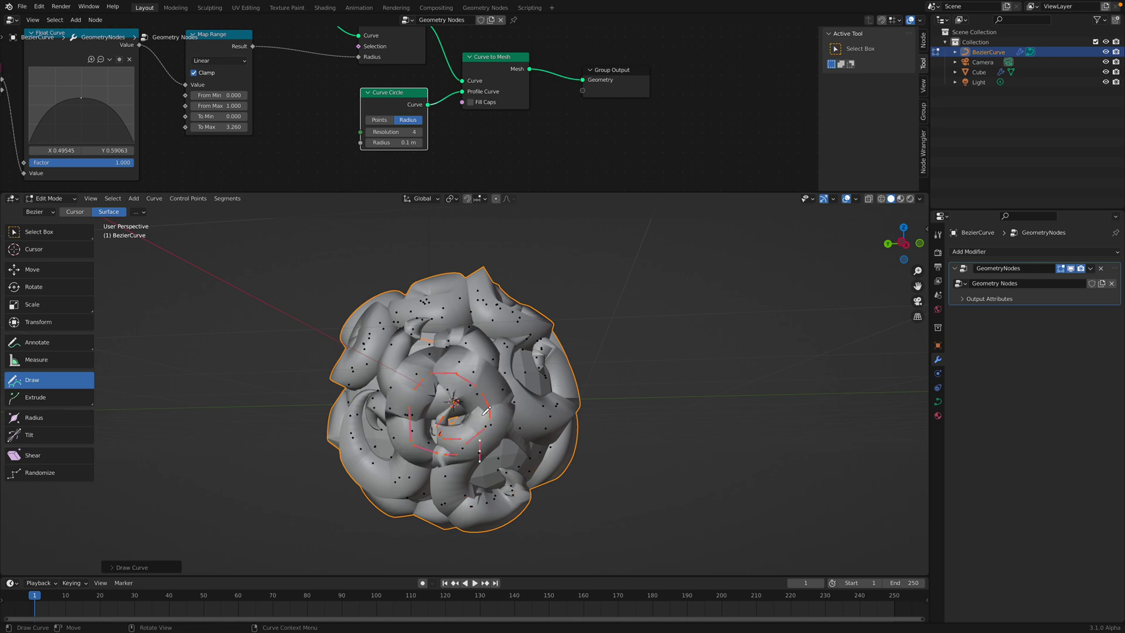
middle_drag(420, 384, 441, 349)
drag(462, 355, 462, 355)
middle_drag(462, 355, 463, 388)
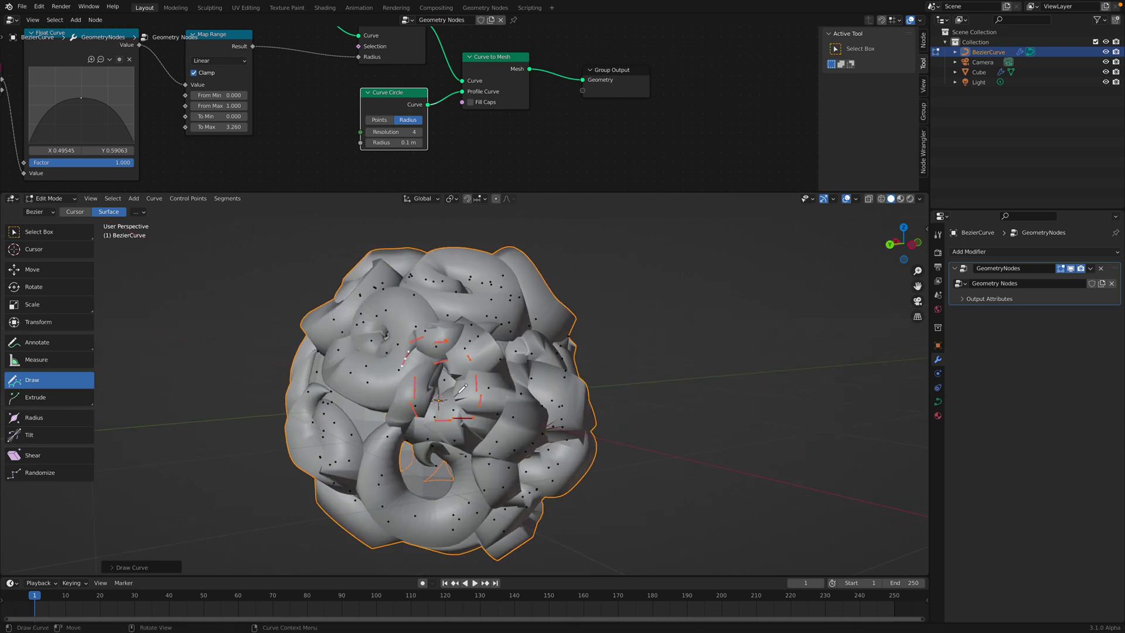
- Draw two more freehand spirals on top of the coils already covering the sphere
middle_drag(504, 312, 500, 351)
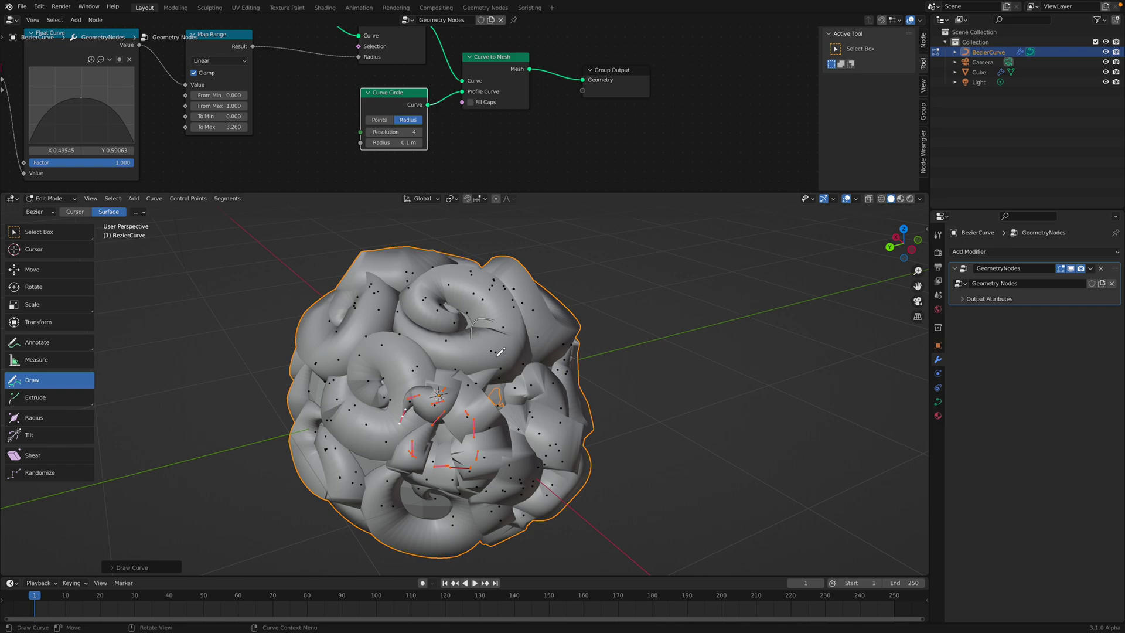
drag(449, 328, 482, 368)
mouse_move(481, 368)
middle_down()
mouse_move(429, 369)
mouse_move(449, 367)
mouse_move(441, 360)
middle_up()
mouse_move(466, 386)
mouse_down()
mouse_move(519, 417)
mouse_move(484, 319)
mouse_up()
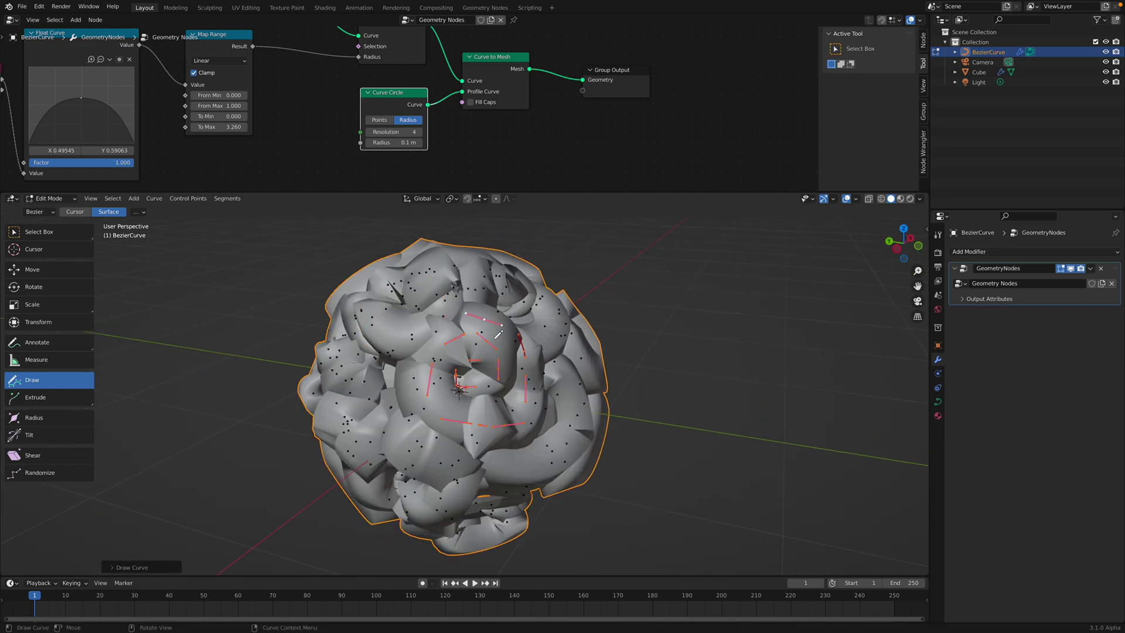
- Insert a Resample Curve node between Group Input and Set Curve Radius and set its Count to 46
middle_drag(516, 407, 501, 351)
scroll(319, 96, down, 2)
middle_drag(293, 65, 407, 133)
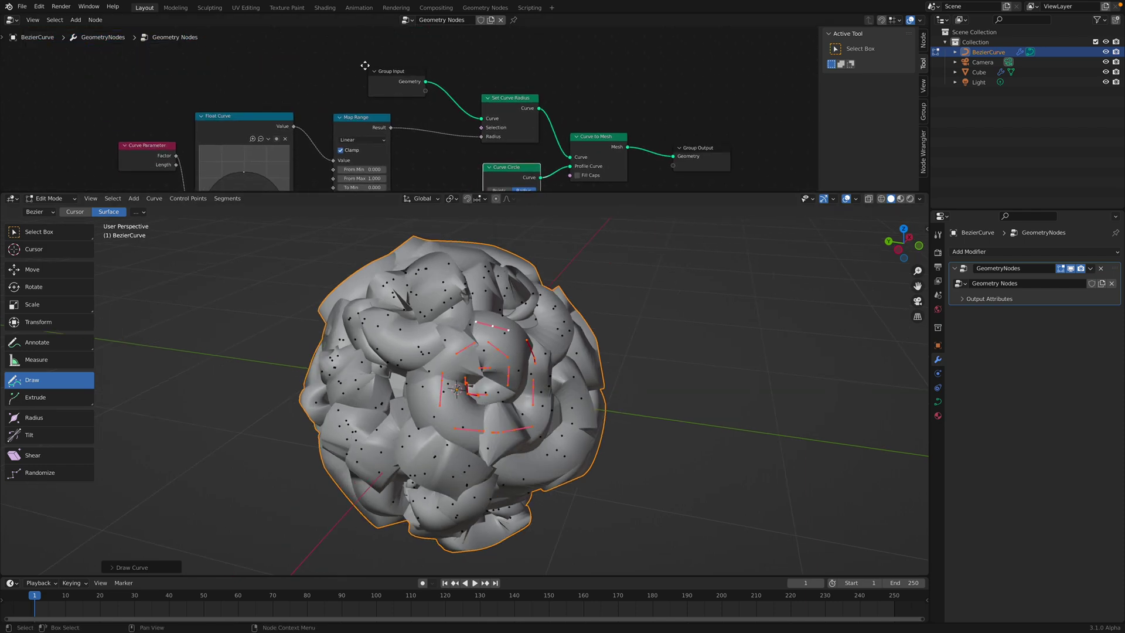
drag(381, 71, 287, 43)
drag(486, 105, 476, 98)
key(shift+a)
text(sres)
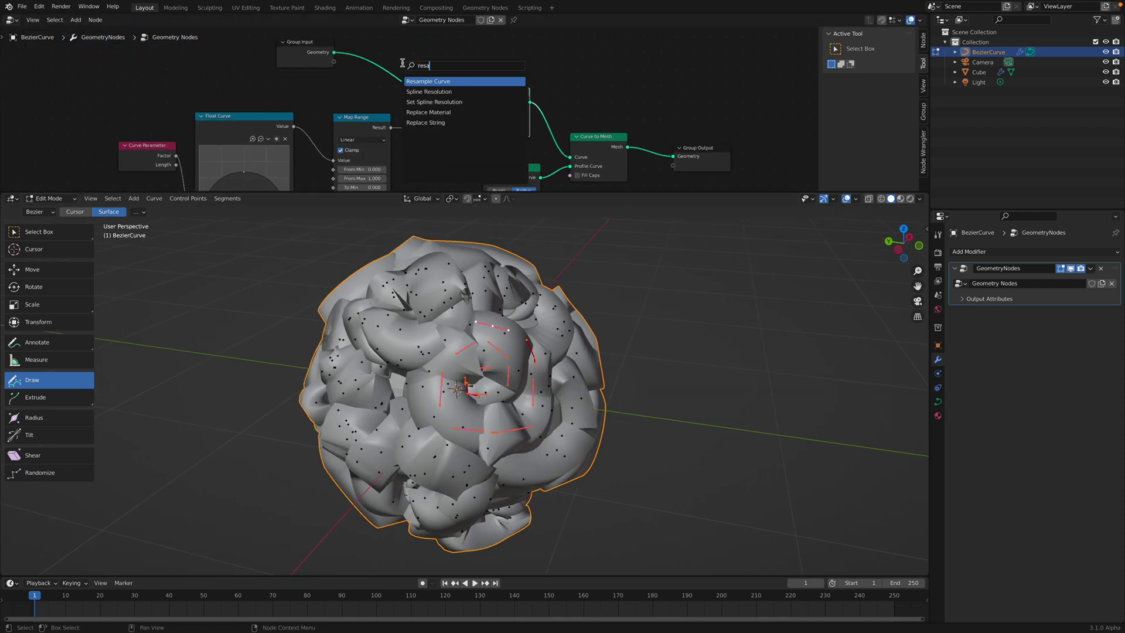
key(Return)
click(382, 52)
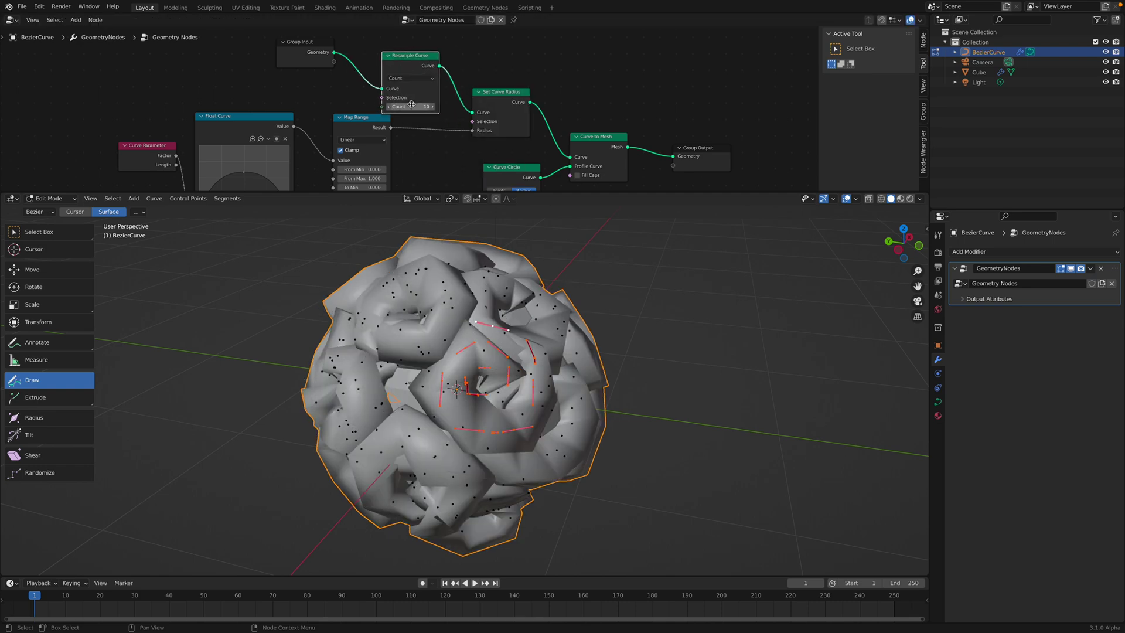
shift+drag(410, 106, 454, 106)
- Reduce the Curve Circle's radius to 0.06 m and save the file
middle_drag(433, 108, 431, 31)
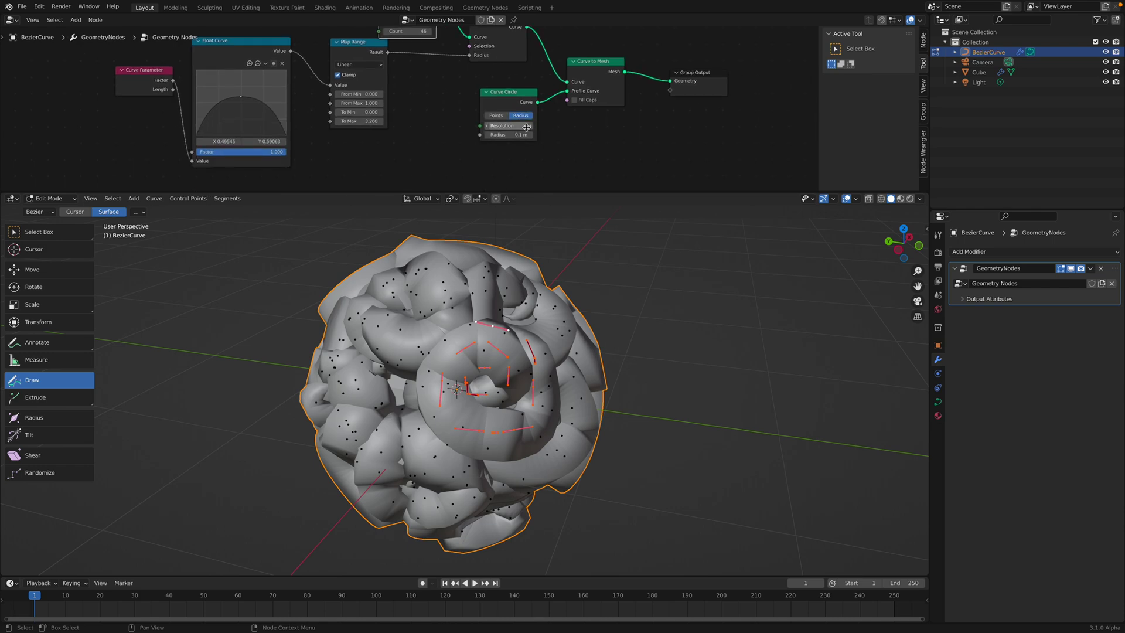
drag(516, 134, 520, 110)
key(ctrl+s)
- Enlarge the node editor area and reposition the Curve Circle and Map Range nodes
scroll(524, 117, up, 1)
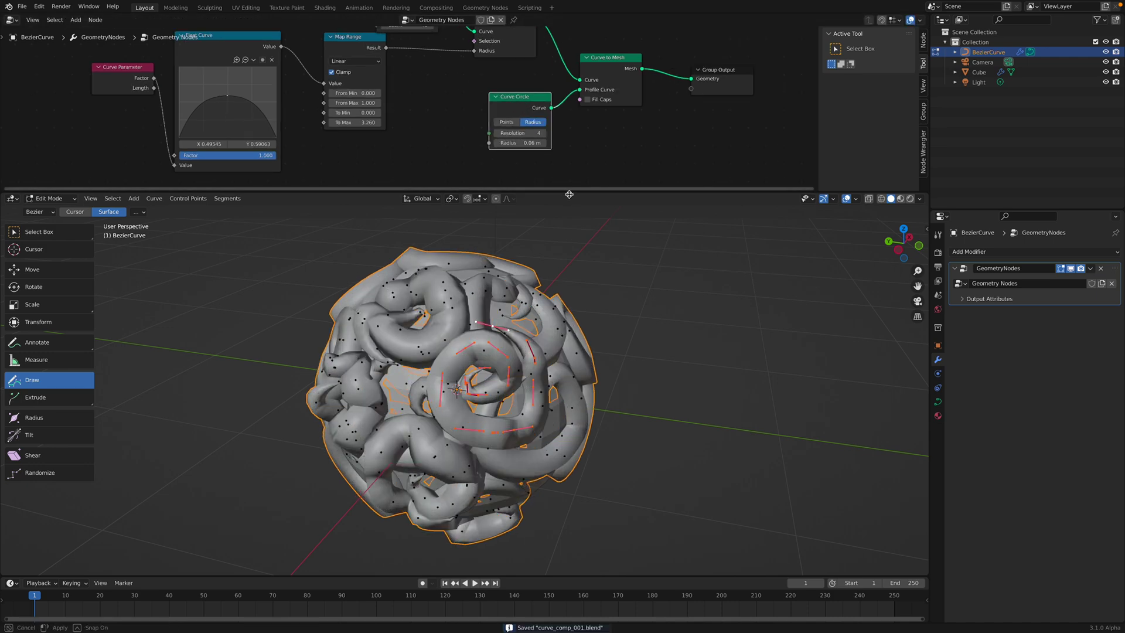
drag(569, 192, 570, 257)
scroll(505, 146, up, 1)
drag(503, 143, 490, 149)
middle_drag(454, 133, 471, 162)
scroll(400, 97, up, 1)
drag(361, 100, 377, 114)
- Set Map Range's To Min to 0.140 and To Max to 2.840, move the Float Curve's peak to X 0.5, Y 0.58438, and save
middle_drag(386, 202, 389, 164)
mouse_move(389, 164)
shift+mouse_down()
mouse_move(346, 163)
mouse_move(367, 164)
shift+mouse_up()
shift+drag(375, 152, 383, 152)
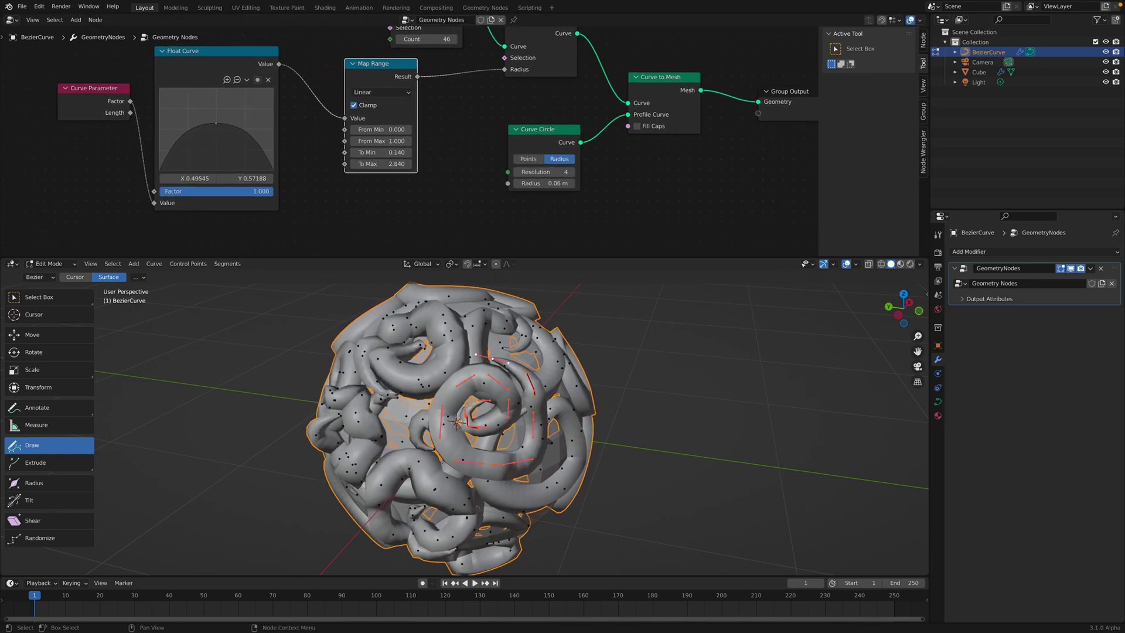
drag(216, 123, 217, 122)
middle_drag(328, 340, 387, 340)
key(ctrl+s)
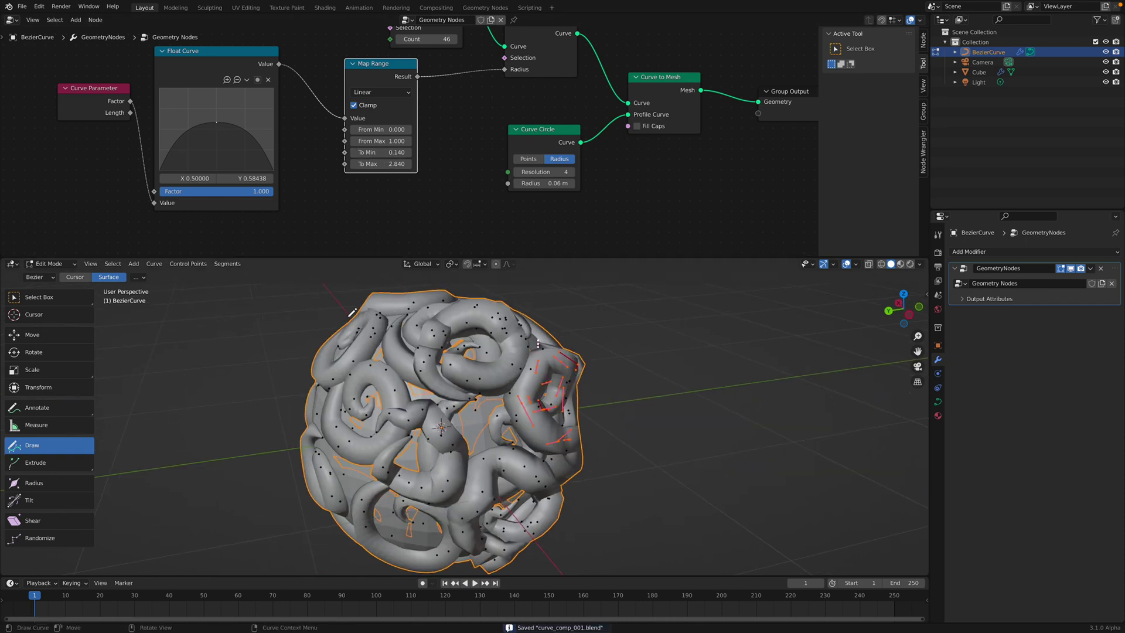
- Switch the BezierCurve object back to Object Mode and view the coils from another side
click(49, 264)
click(47, 274)
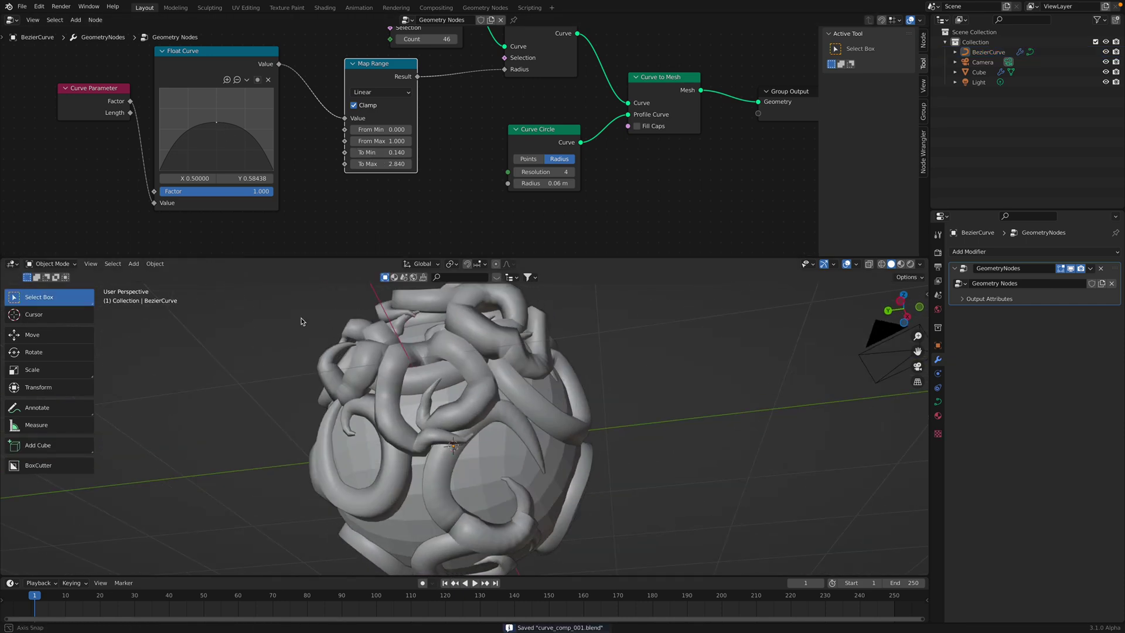
middle_drag(301, 321, 340, 304)
- Add a Random Value node and connect its Value to Set Curve Radius's Radius in place of the Map Range result
middle_drag(377, 85, 393, 153)
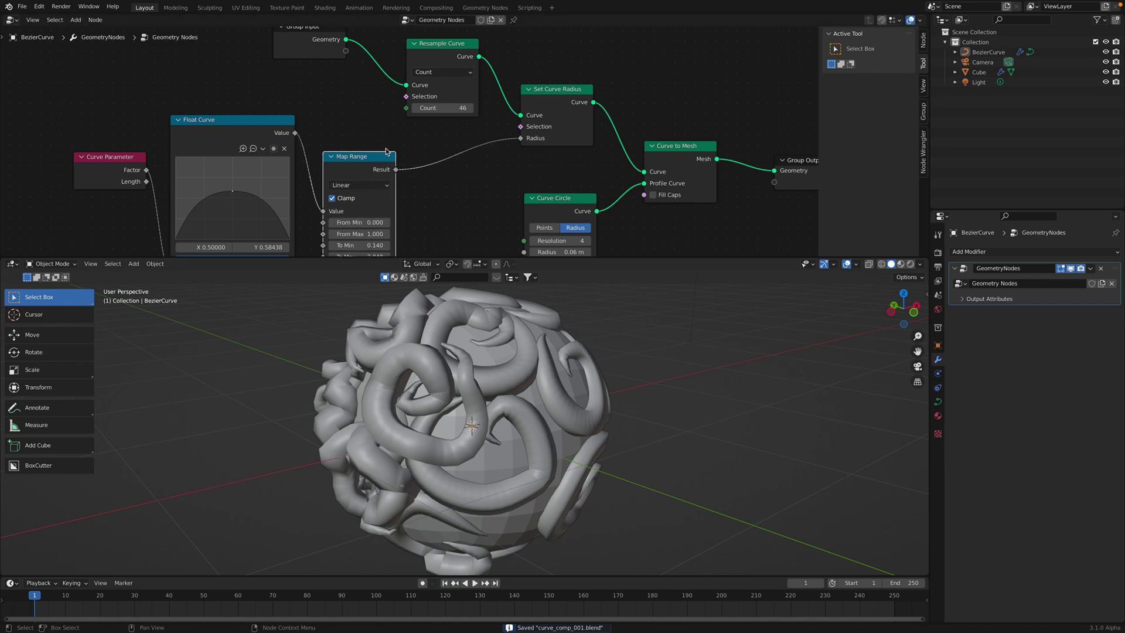
middle_drag(456, 216, 435, 184)
key(shift+a)
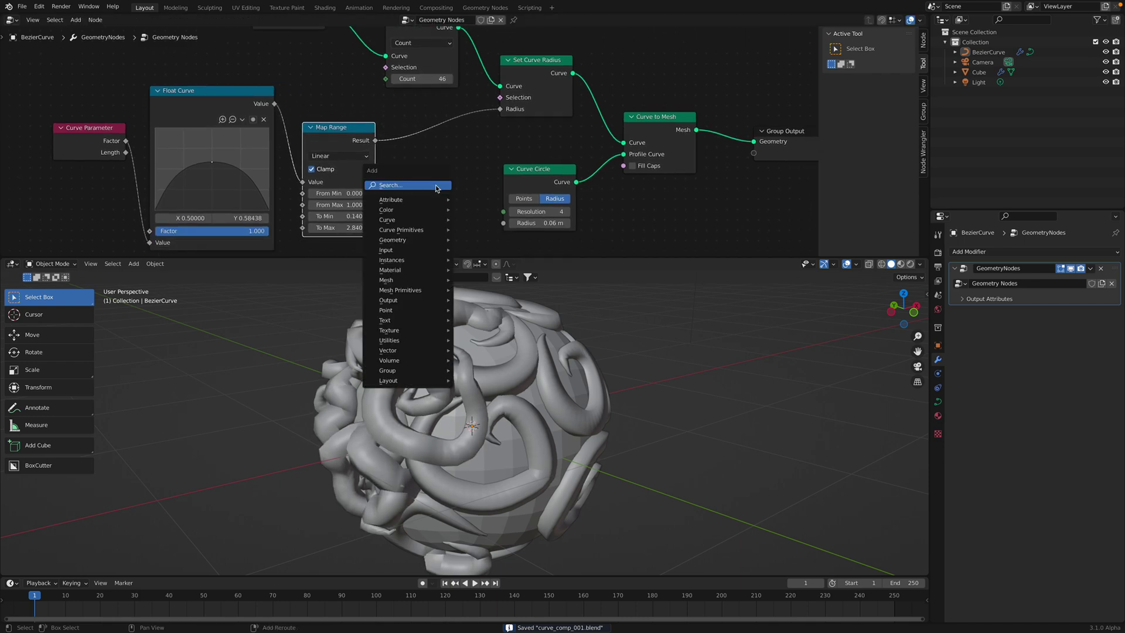
click(435, 184)
text(random)
key(Return)
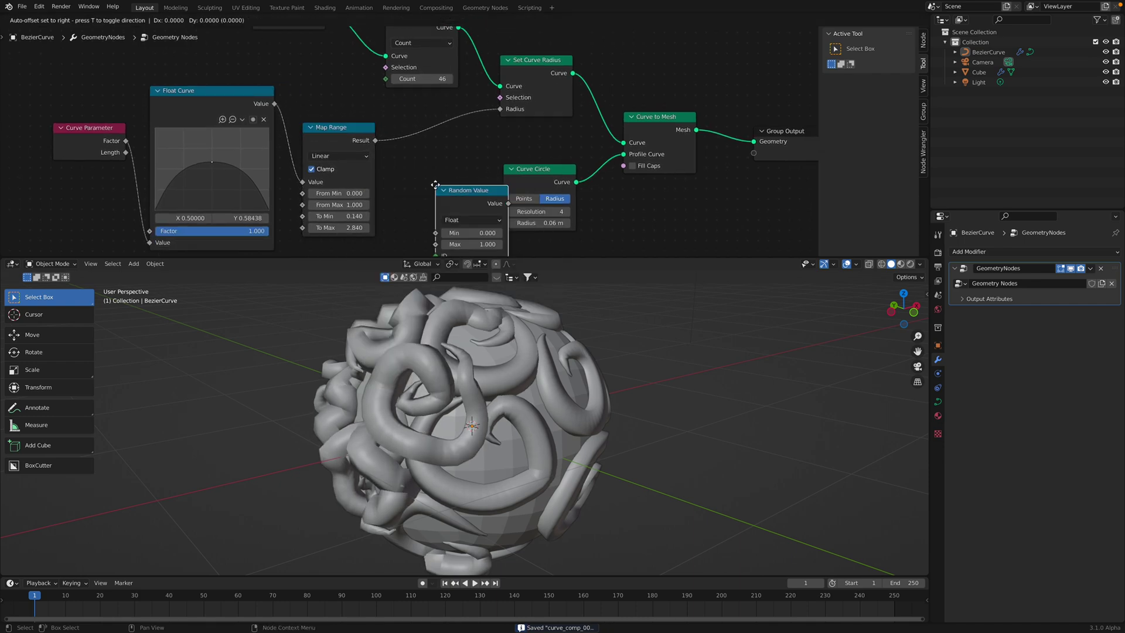
click(403, 165)
middle_drag(484, 172, 469, 150)
drag(461, 156, 490, 89)
- Set Random Value to Min 0.240, Max 1.740 and Seed 84, raise the resample Count to 68, and save
mouse_move(437, 185)
mouse_down()
mouse_move(507, 197)
mouse_move(441, 186)
mouse_up()
drag(425, 220, 441, 220)
drag(420, 56, 436, 57)
middle_drag(654, 94, 578, 115)
key(ctrl+s)
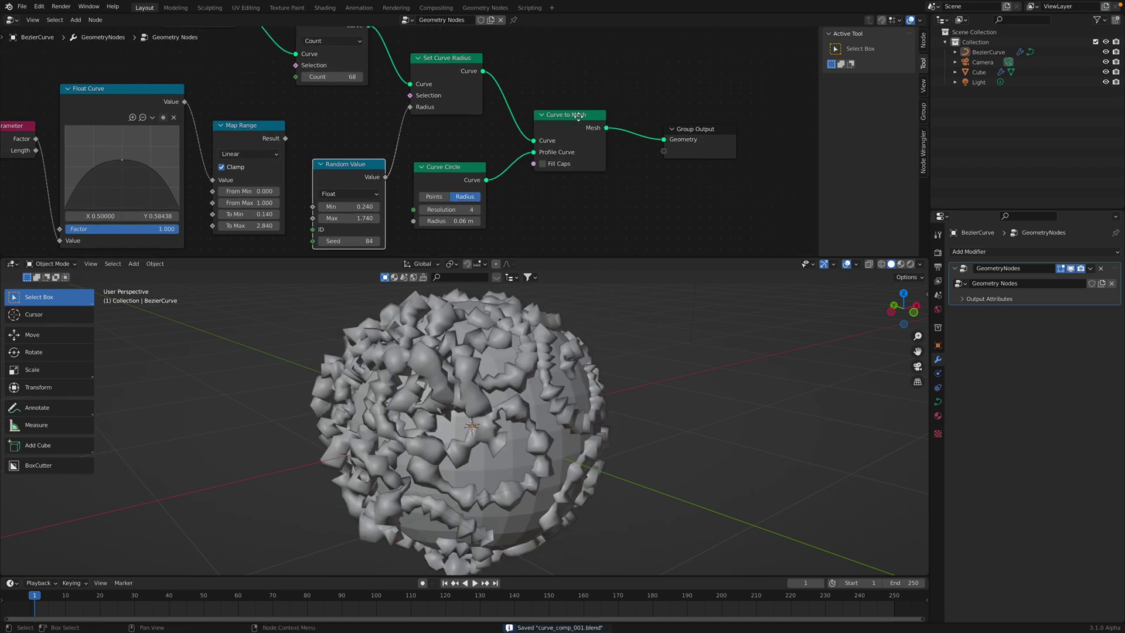
- Space out the Curve to Mesh, Curve Circle and Group Output nodes
drag(578, 116, 591, 101)
drag(452, 167, 482, 142)
drag(697, 129, 706, 124)
- Add a level 2 Subdivision modifier to the BezierCurve object and check the smoothed tubes from several sides
middle_drag(516, 346, 579, 339)
click(558, 323)
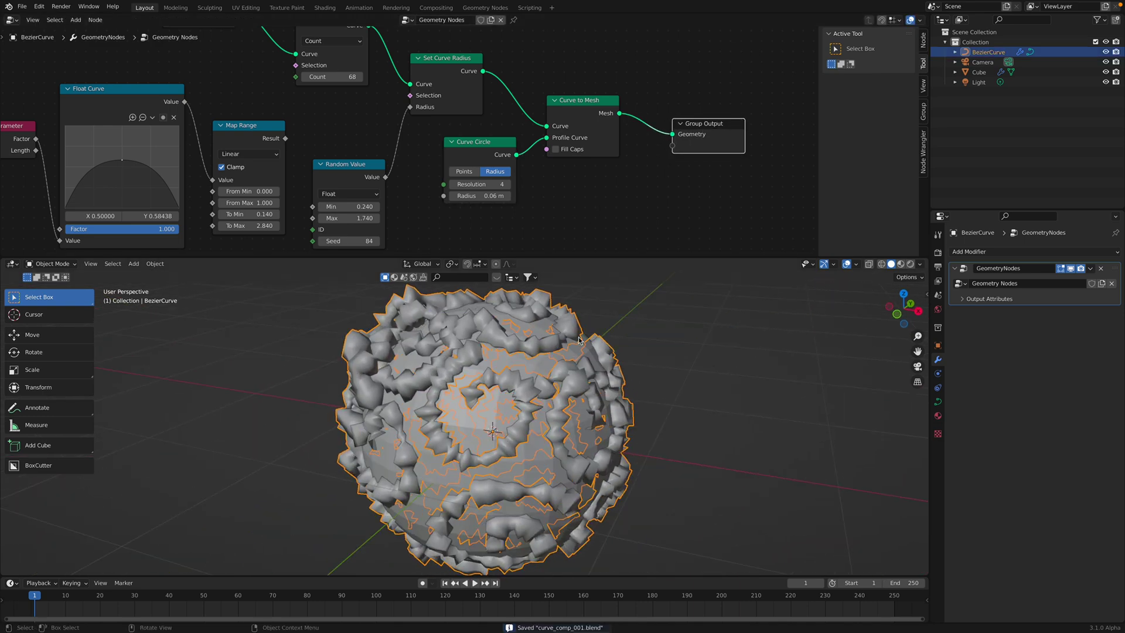
key(ctrl+2)
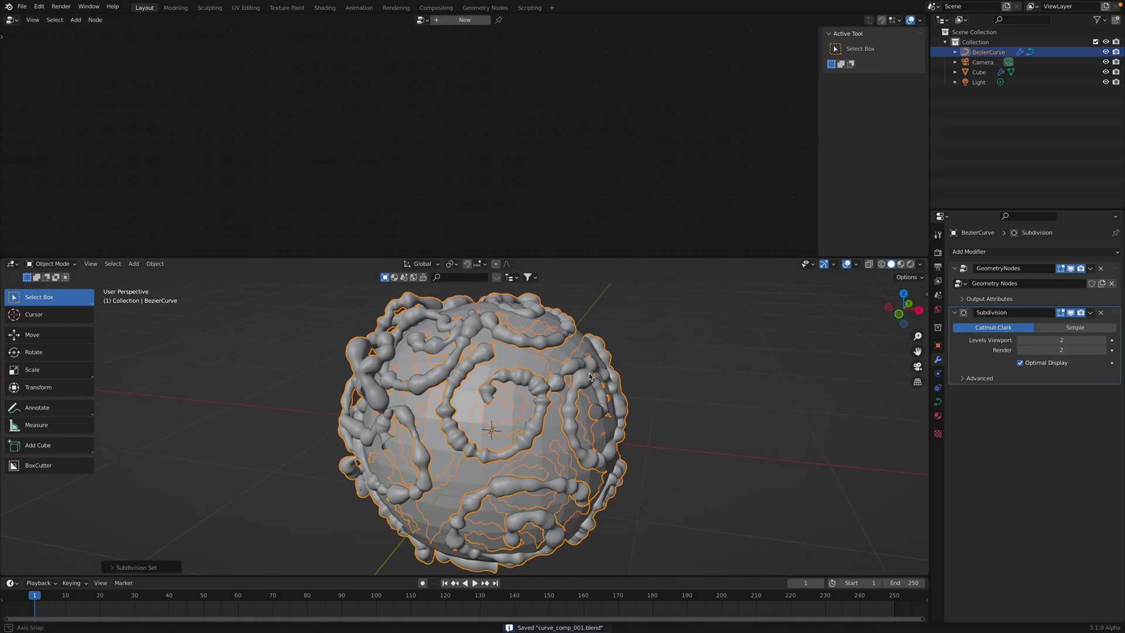
middle_drag(639, 366, 690, 370)
click(690, 371)
middle_drag(571, 381, 518, 366)
click(560, 375)
click(579, 344)
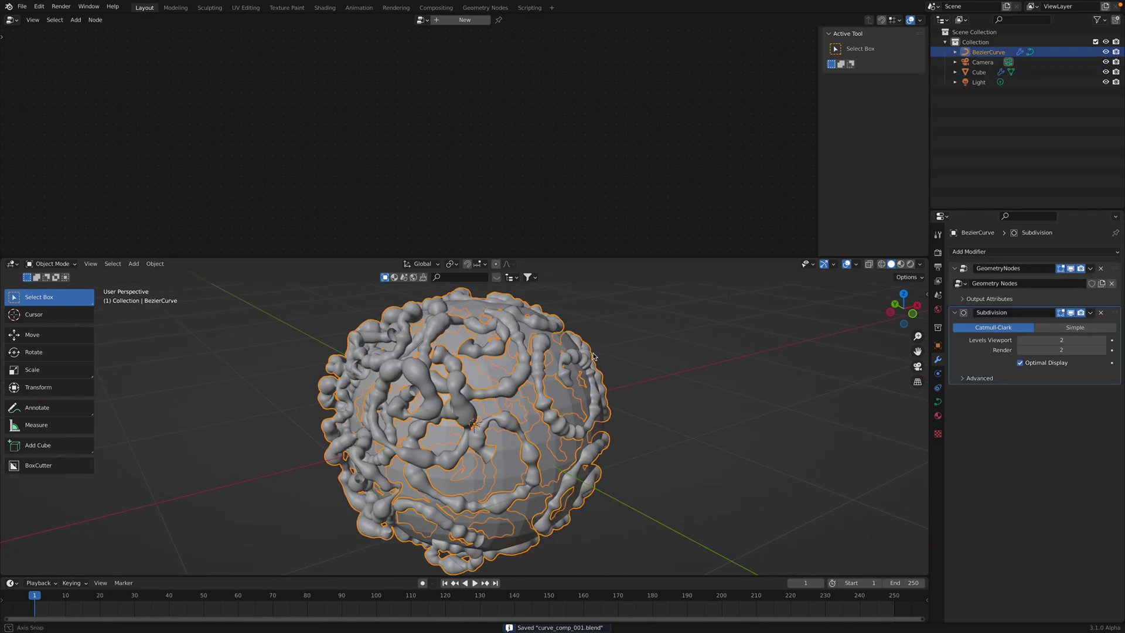
- Try to apply the GeometryNodes modifier on the BezierCurve object
middle_drag(579, 344, 609, 352)
middle_drag(718, 376, 661, 378)
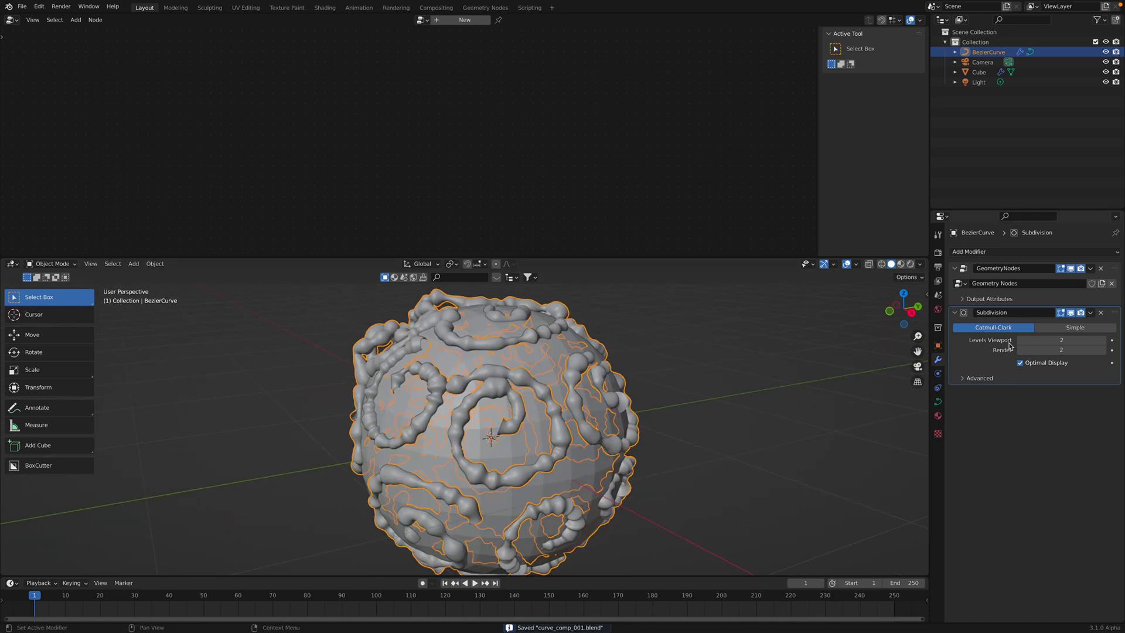
click(1092, 271)
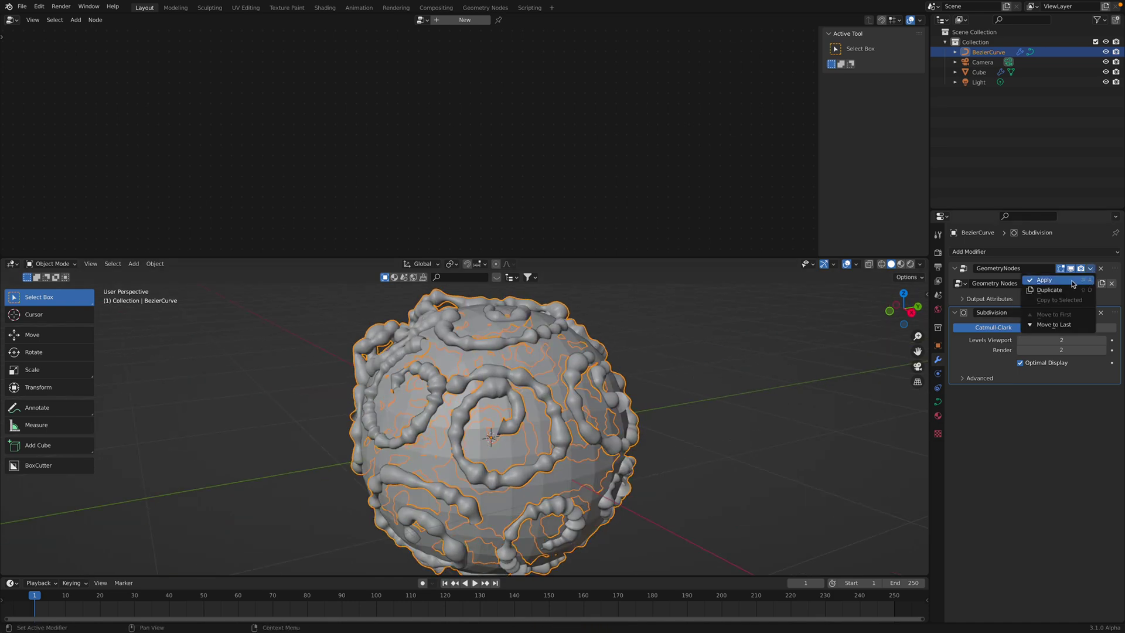
click(1073, 282)
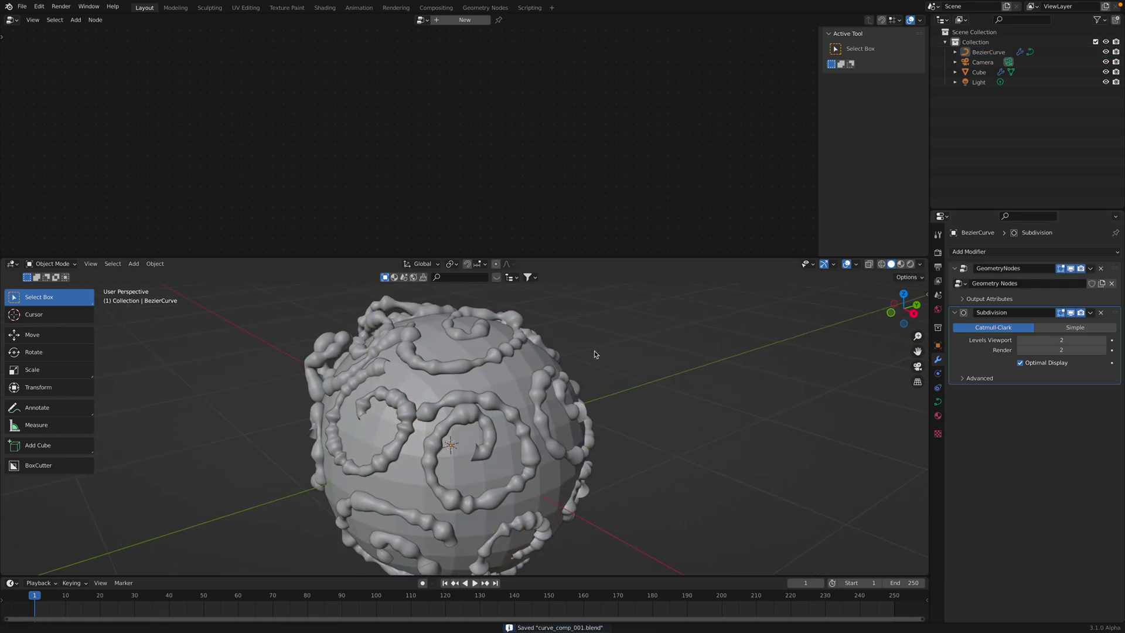
- Select the BezierCurve object and enlarge the 3D viewport area
click(550, 346)
drag(578, 257, 542, 169)
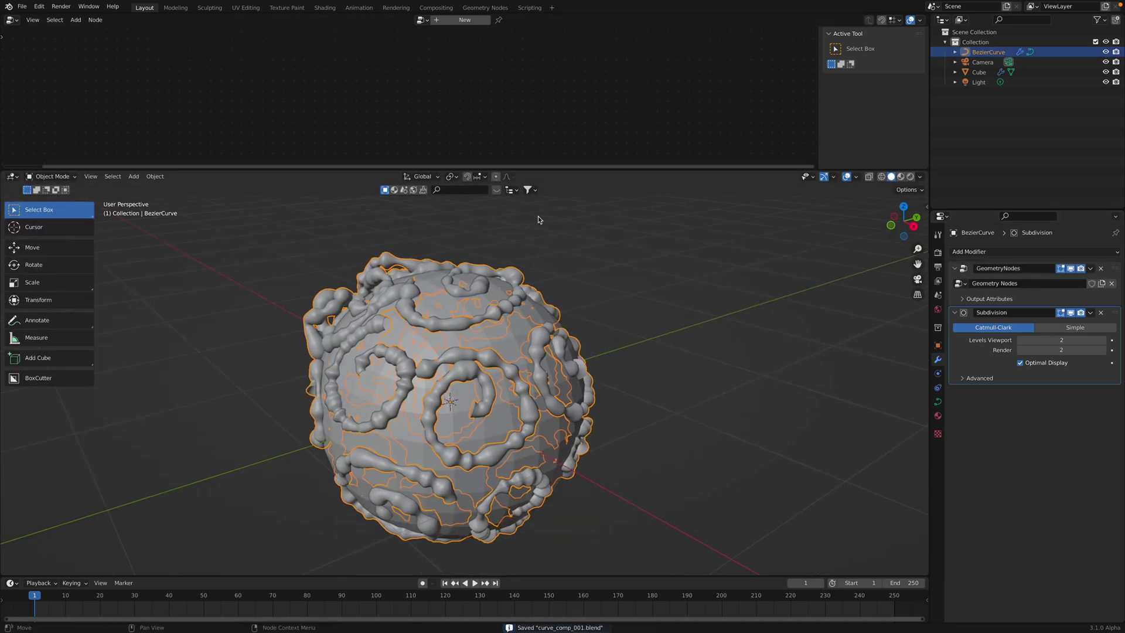
middle_drag(538, 220, 503, 351)
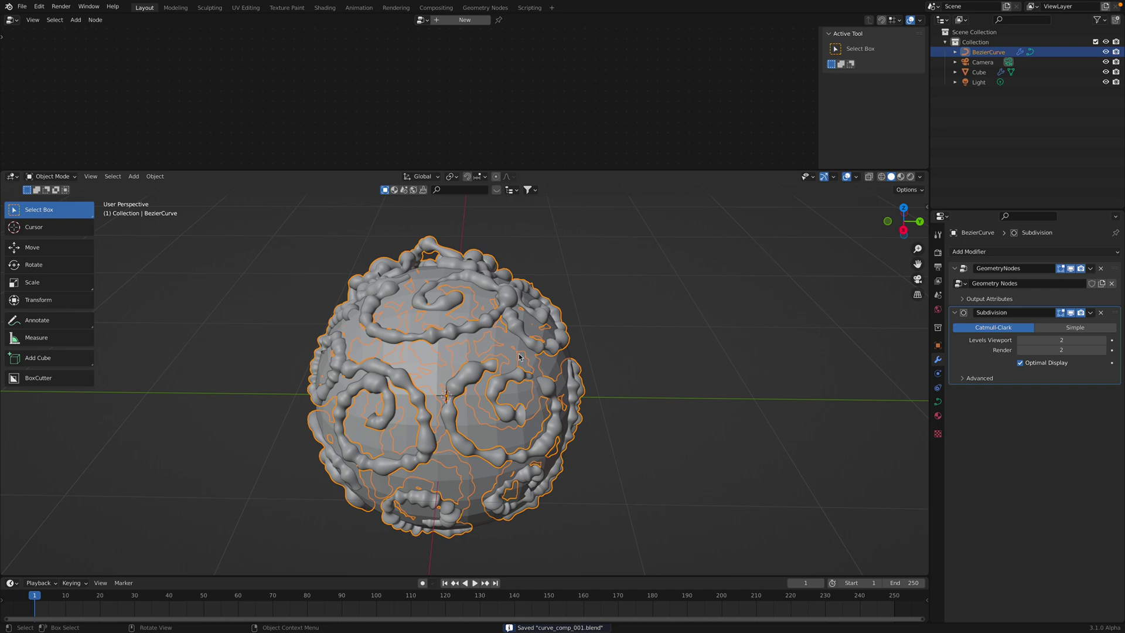
- Duplicate the BezierCurve object beside the sphere and convert the copy to a mesh
key(shift+d)
click(768, 354)
shift+middle_drag(768, 354, 647, 312)
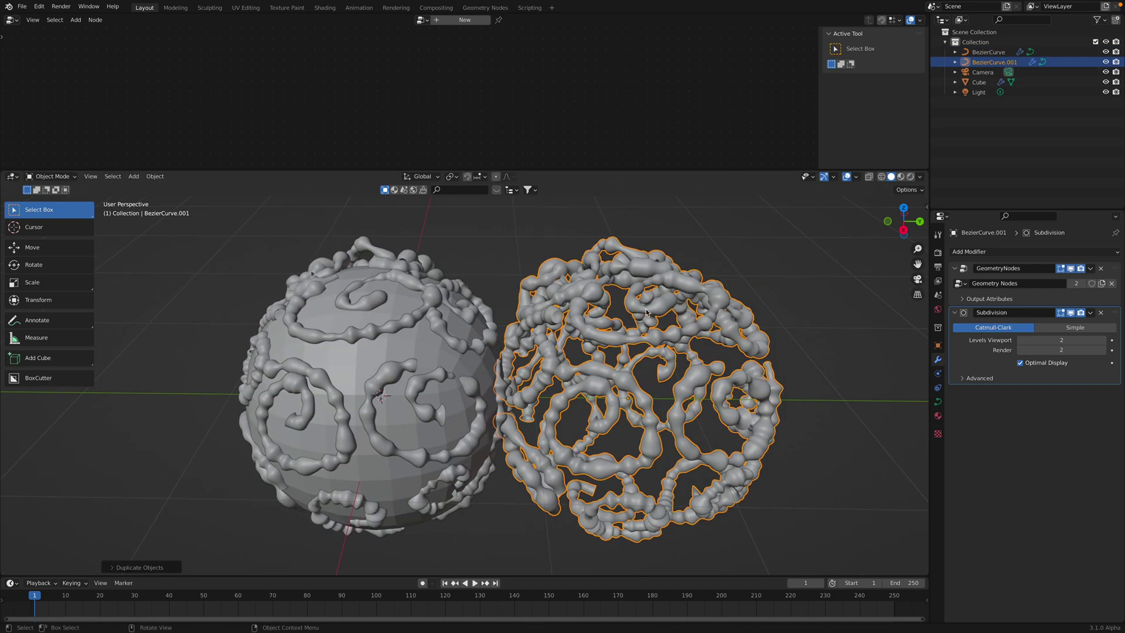
right_click(703, 300)
mouse_move(703, 300)
click(740, 307)
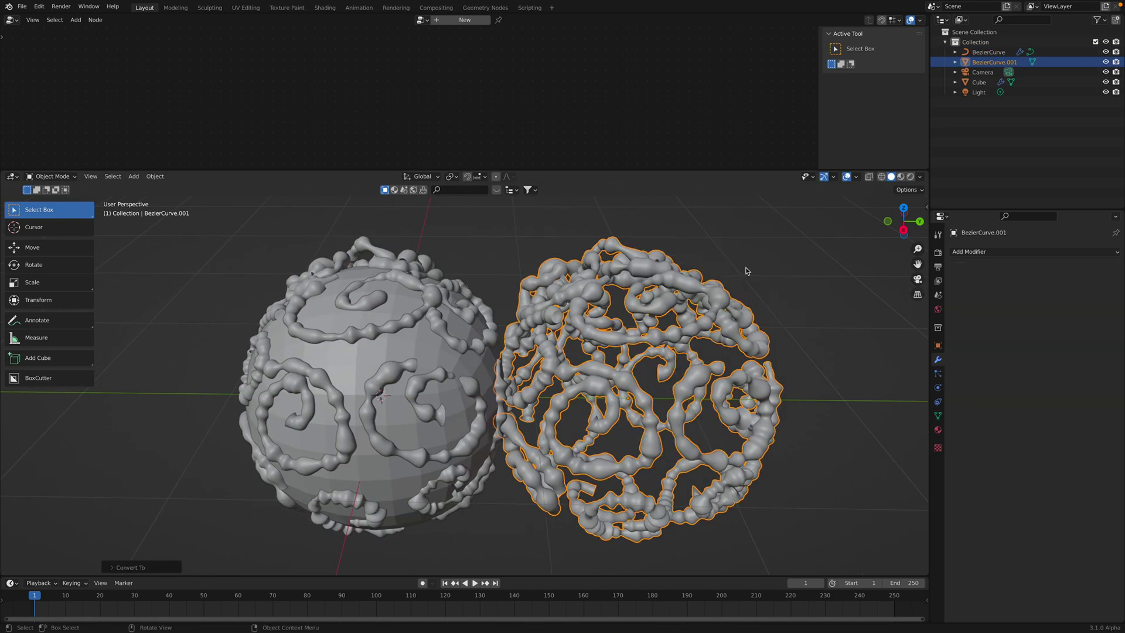
- Examine the converted copy's mesh topology in Wireframe shading
click(746, 271)
click(716, 301)
key(z)
click(656, 311)
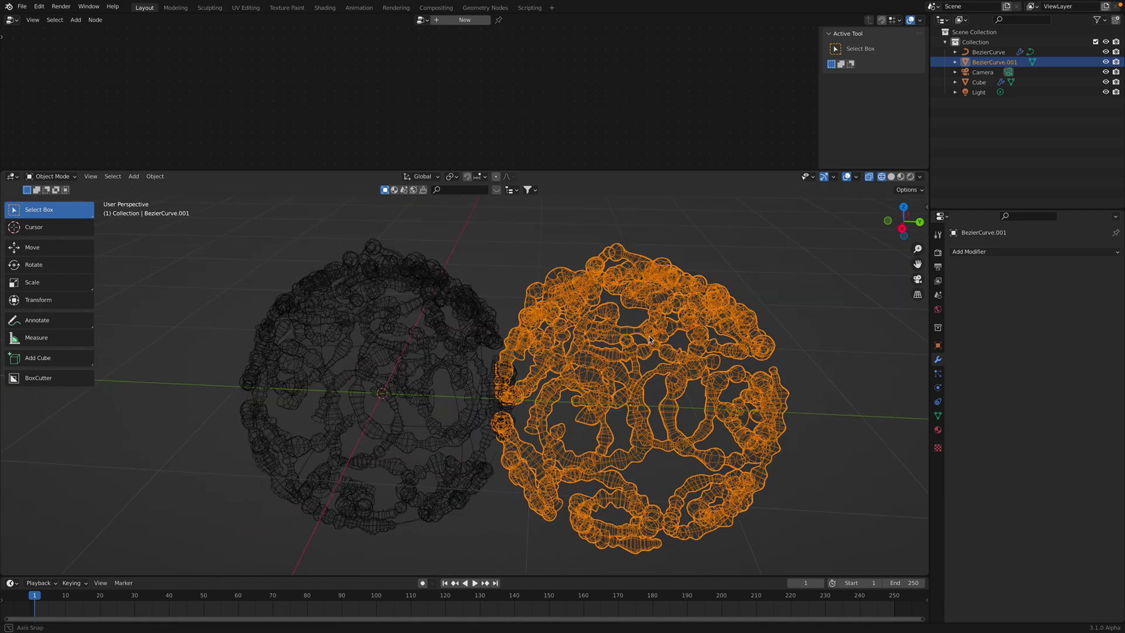
middle_drag(650, 339, 678, 333)
- Return to Solid shading, delete the converted mesh copy and reselect the original BezierCurve object
key(z)
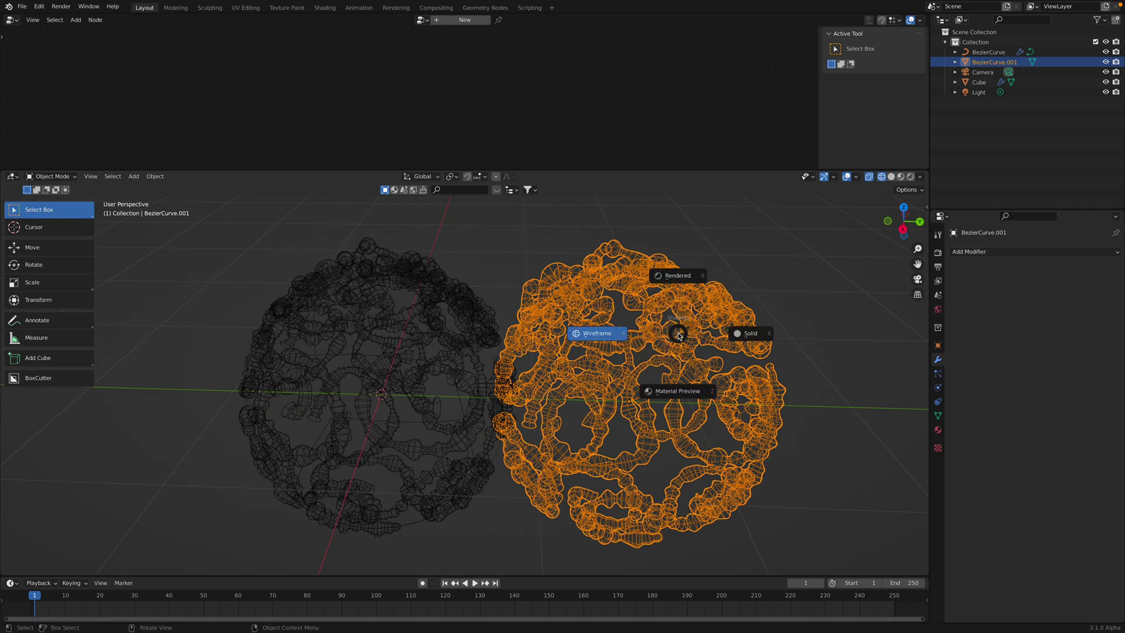
click(716, 335)
key(x)
click(692, 282)
shift+middle_drag(430, 269, 544, 309)
click(477, 286)
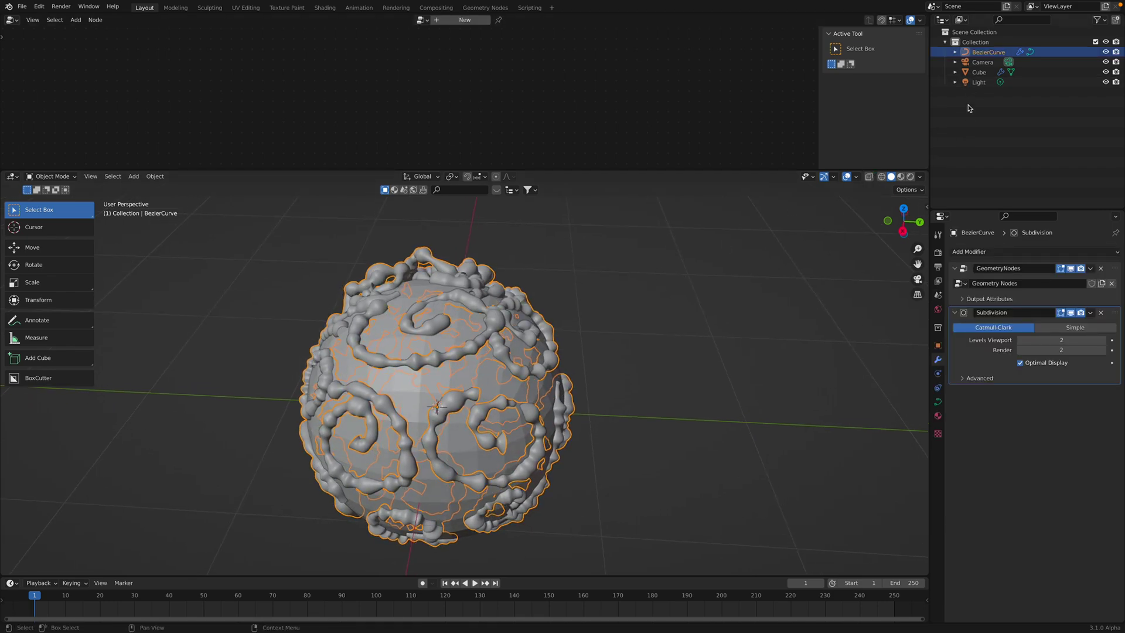
- Make the GeometryNodes modifier active, save the file and enlarge the node editor area to show the node tree
click(1117, 271)
middle_drag(538, 193, 574, 185)
key(ctrl+s)
drag(576, 171, 572, 256)
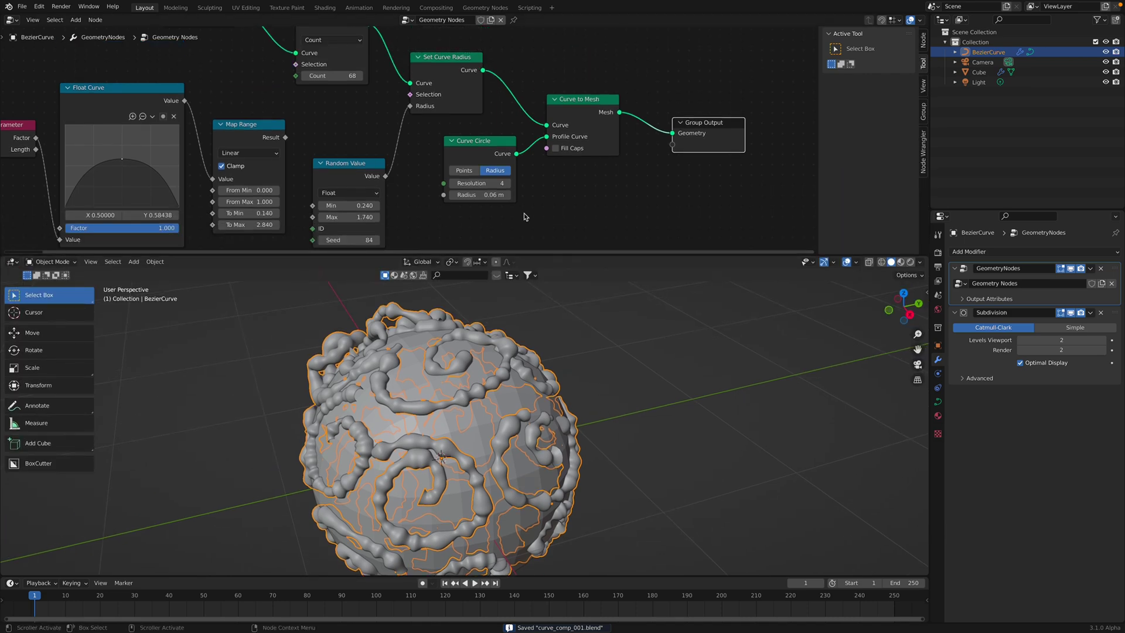
- Set the Curve Circle radius to 0.08 m and space out the Curve to Mesh and Group Output nodes
mouse_move(494, 195)
mouse_down()
mouse_move(457, 195)
mouse_move(505, 196)
mouse_up()
drag(573, 138, 596, 121)
drag(702, 122, 738, 121)
drag(623, 94, 636, 95)
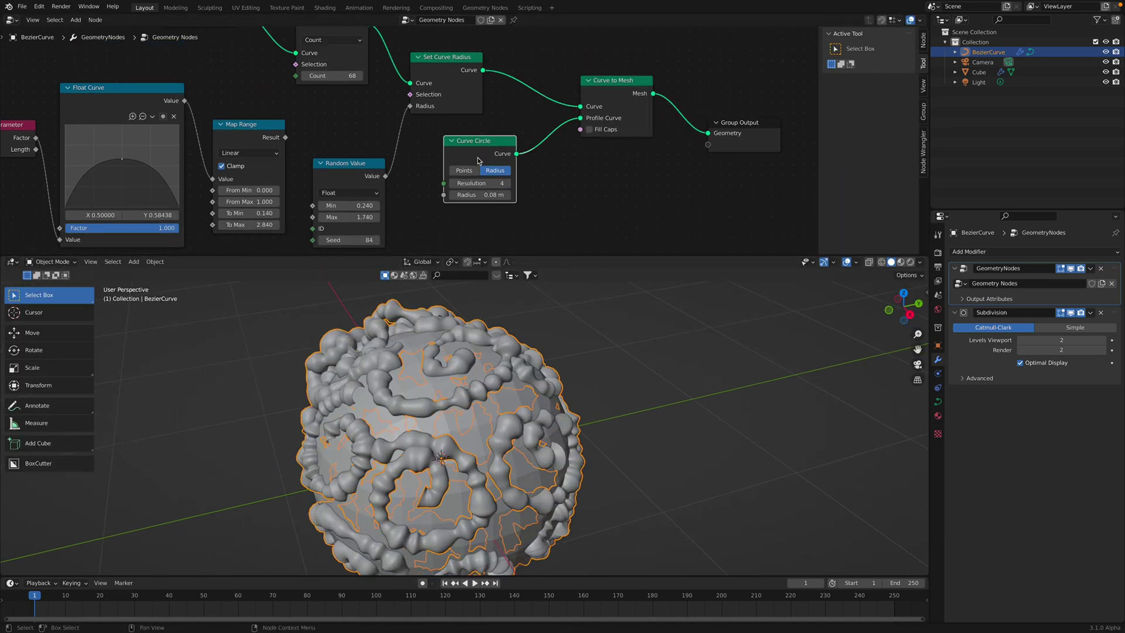
middle_drag(622, 378, 658, 364)
click(658, 365)
shift+middle_drag(584, 392, 511, 360)
click(548, 336)
click(511, 360)
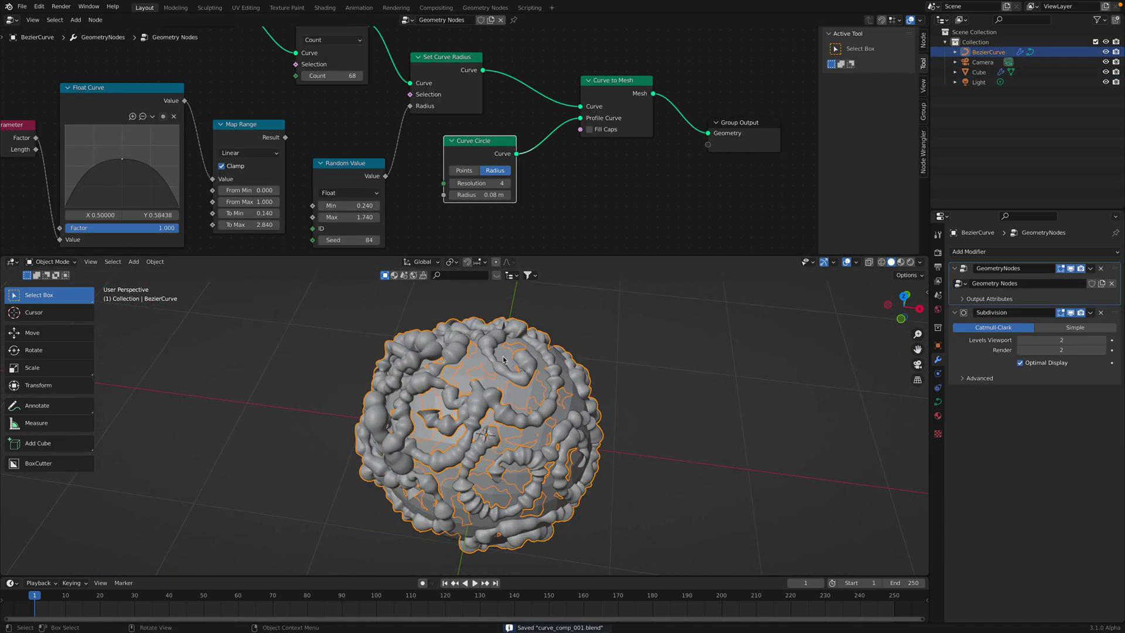
- Enter Edit Mode on the BezierCurve and draw several curve strokes over bare areas of the sphere's surface
click(46, 264)
click(51, 287)
middle_drag(404, 352, 474, 355)
drag(486, 357, 490, 391)
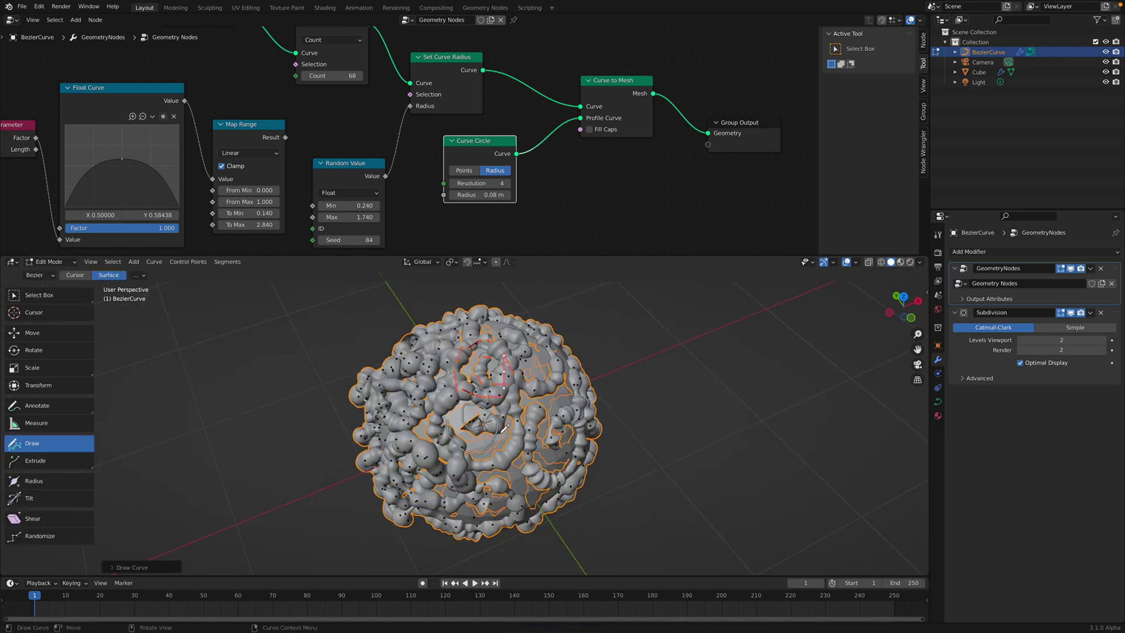
middle_drag(504, 428, 499, 370)
drag(539, 393, 521, 396)
middle_drag(508, 481, 501, 434)
mouse_move(472, 378)
mouse_down()
mouse_move(481, 392)
mouse_move(490, 372)
mouse_up()
middle_drag(452, 407, 484, 393)
drag(474, 389, 466, 383)
middle_drag(467, 380, 491, 403)
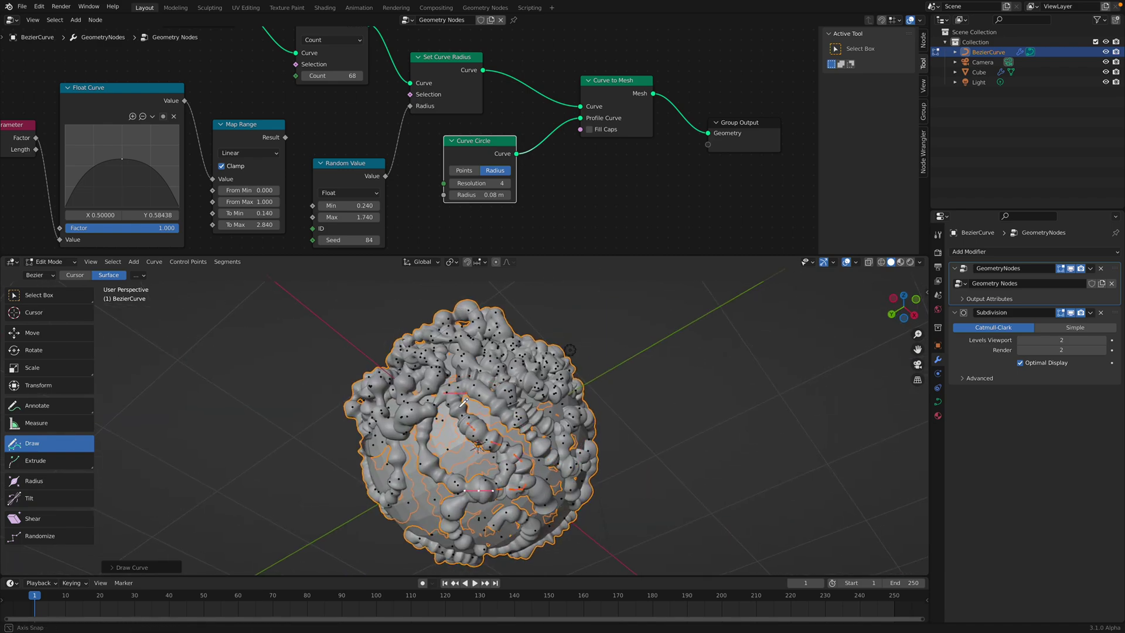
- Enable Fill Caps on the Curve to Mesh node to close the tube ends
middle_drag(461, 445, 466, 419)
scroll(465, 420, up, 1)
scroll(555, 173, up, 3)
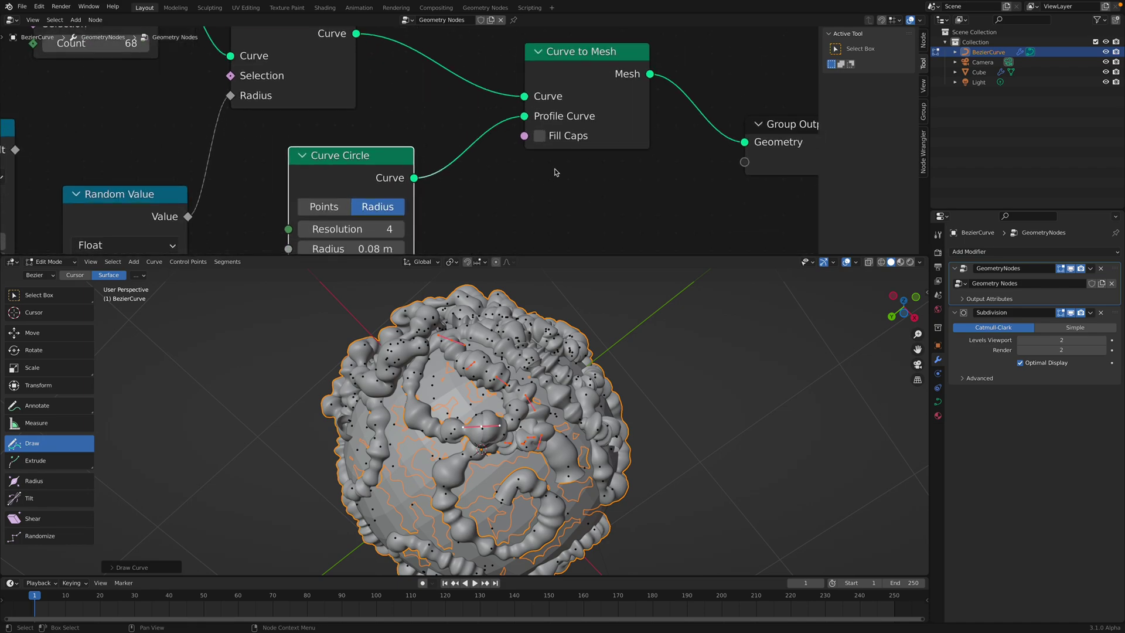
click(539, 136)
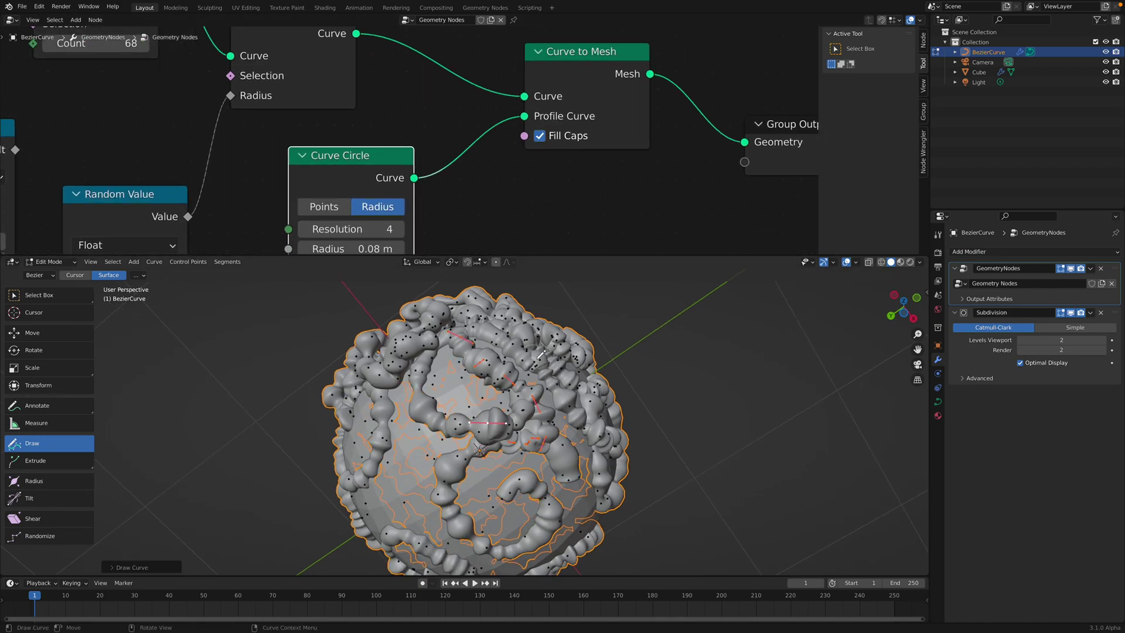
- Draw more short curve strokes between the existing spirals around the sphere
middle_drag(504, 394, 509, 398)
drag(441, 442, 482, 463)
middle_drag(482, 462, 472, 499)
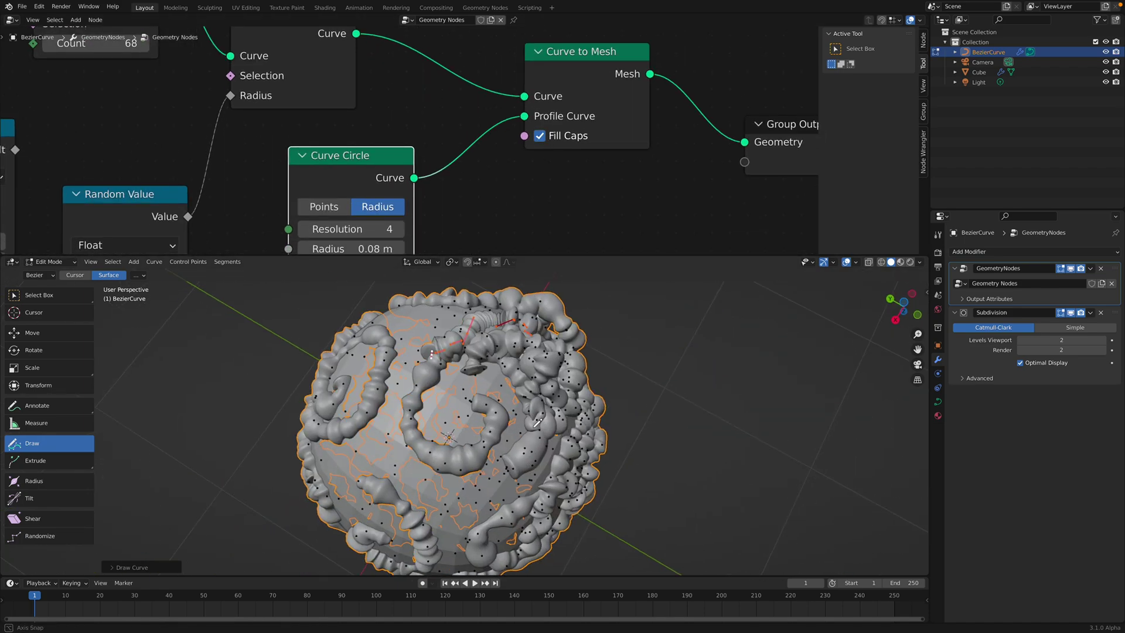
drag(473, 499, 409, 364)
middle_drag(409, 363, 457, 354)
drag(448, 350, 371, 358)
middle_drag(370, 358, 431, 306)
drag(438, 314, 438, 313)
middle_drag(439, 313, 478, 376)
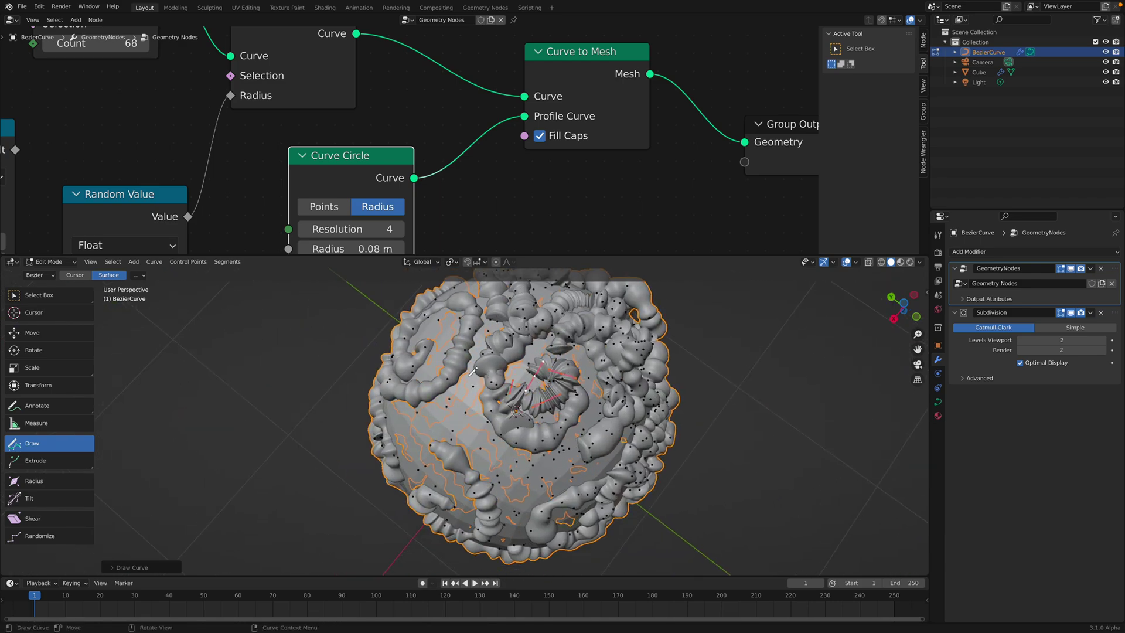
drag(589, 470, 589, 470)
mouse_move(513, 460)
middle_down()
mouse_move(515, 401)
mouse_move(508, 435)
middle_up()
scroll(509, 435, up, 2)
mouse_move(493, 393)
middle_down()
mouse_move(456, 385)
mouse_move(452, 419)
middle_up()
scroll(456, 385, down, 2)
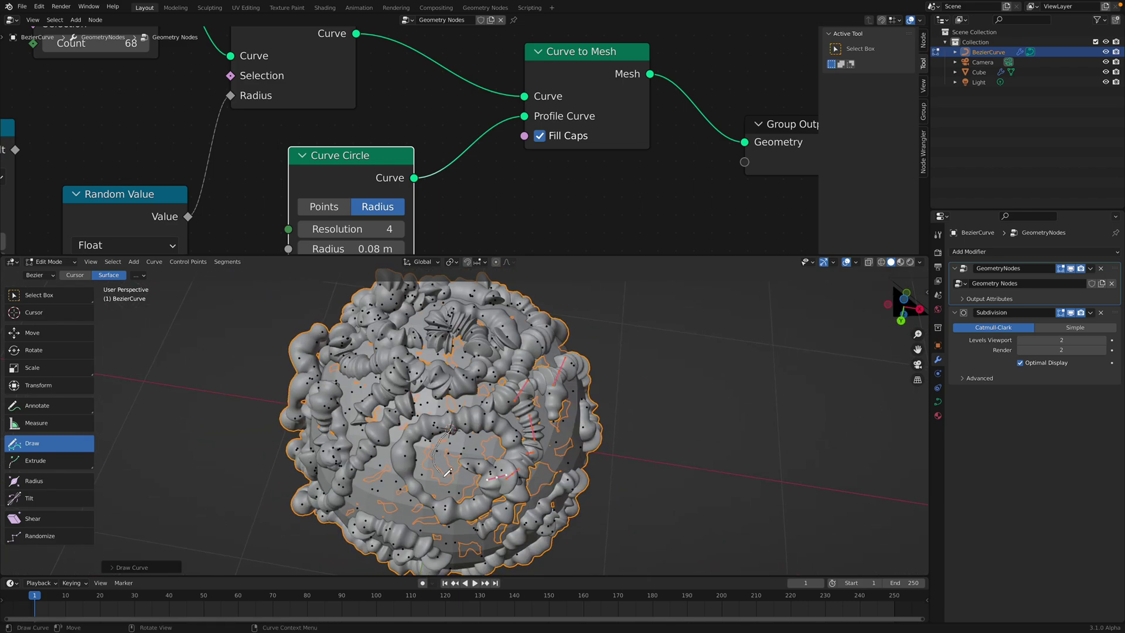
drag(447, 472, 448, 481)
middle_drag(448, 480, 414, 439)
drag(467, 508, 467, 508)
middle_drag(467, 507, 493, 388)
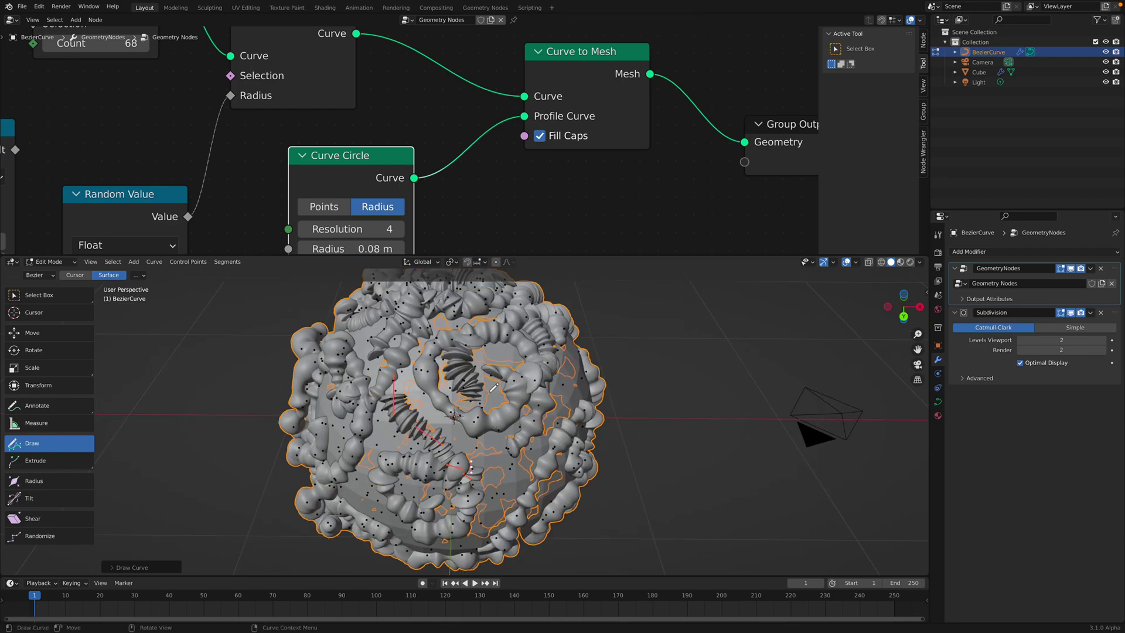
- Switch the Resample Curve node to Length mode and set its length to 0.03 m
scroll(467, 324, up, 1)
middle_drag(399, 97, 451, 172)
scroll(452, 172, down, 3)
middle_drag(293, 150, 431, 186)
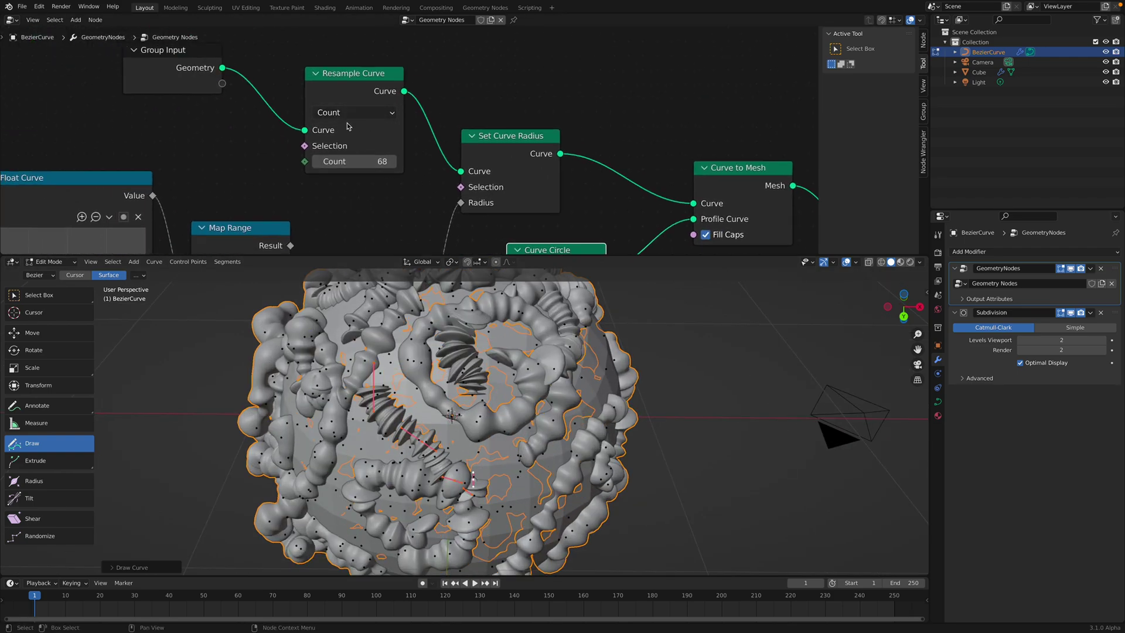
click(354, 117)
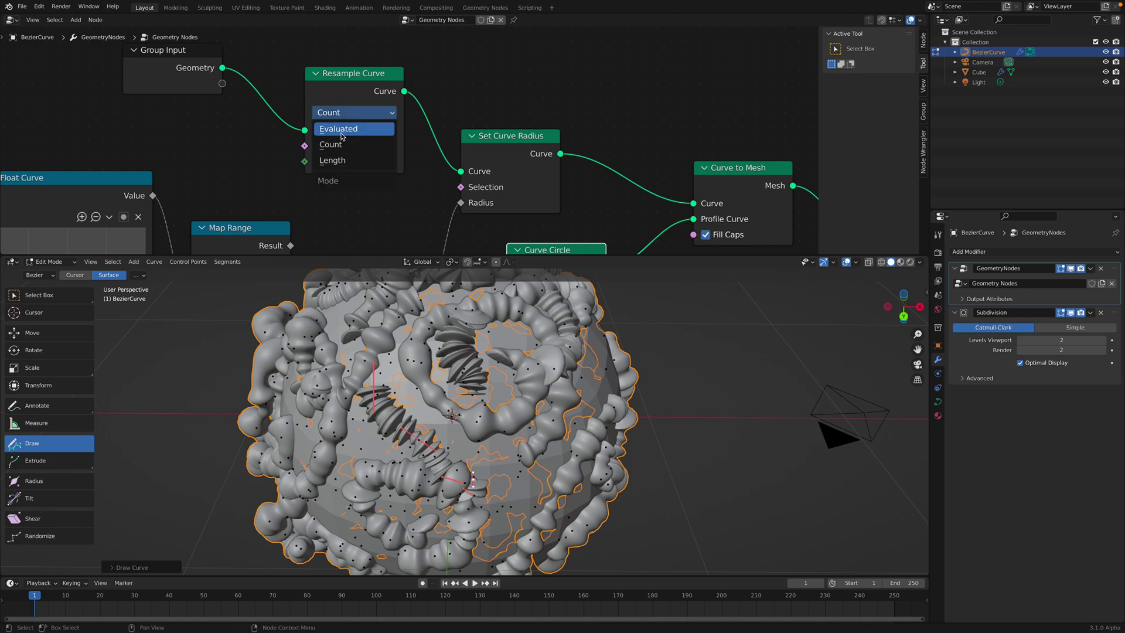
click(344, 160)
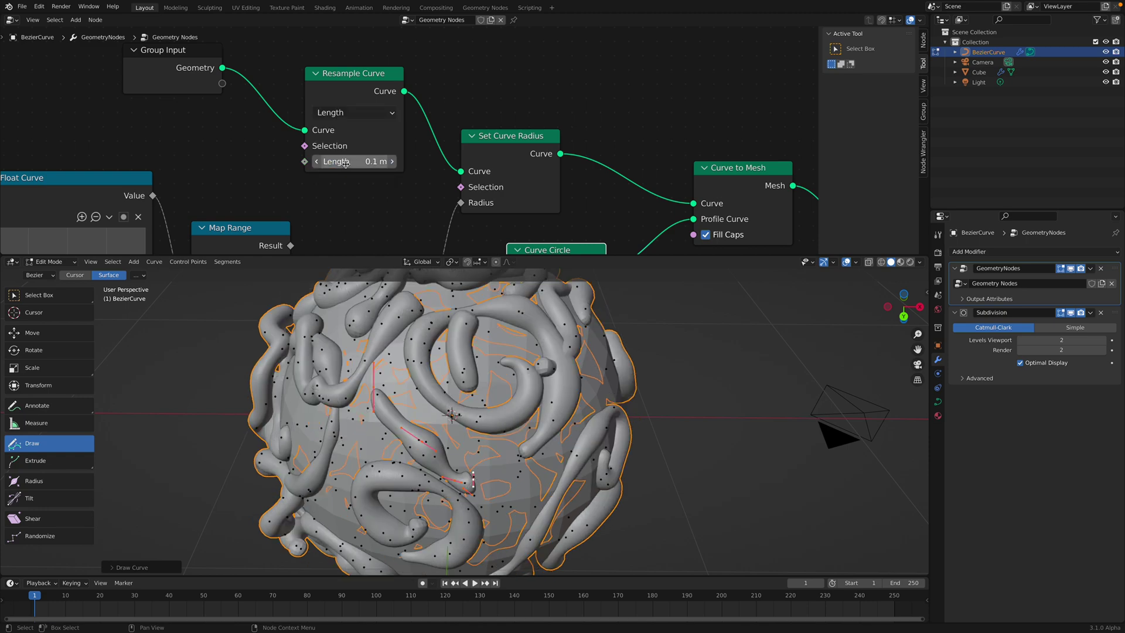
drag(349, 163, 350, 164)
click(350, 164)
text(0.0)
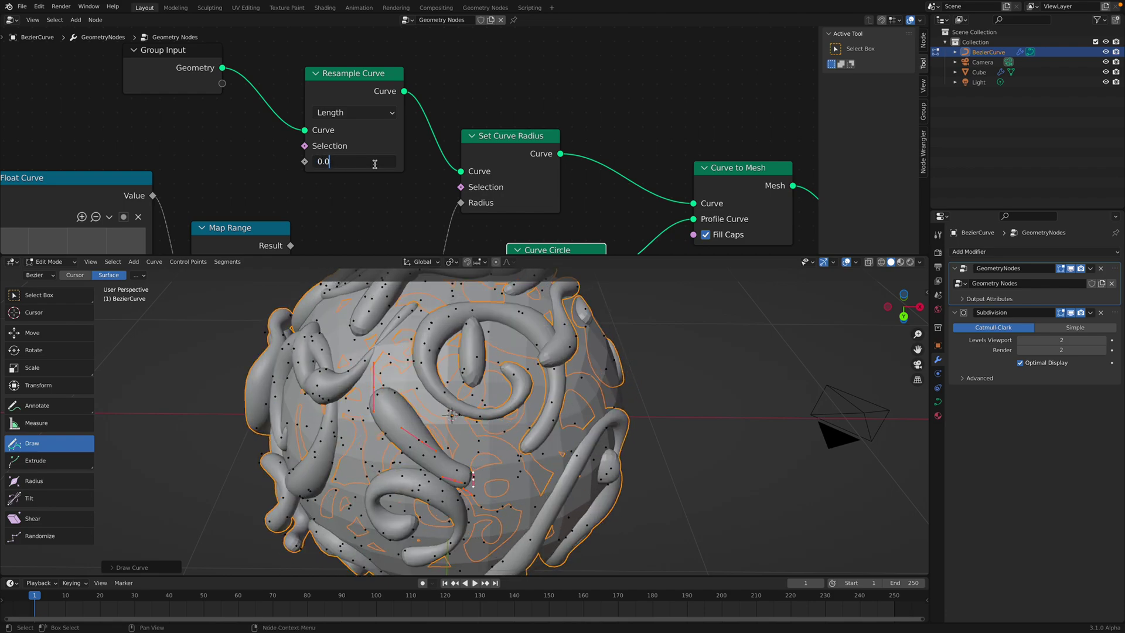
text(3)
key(Return)
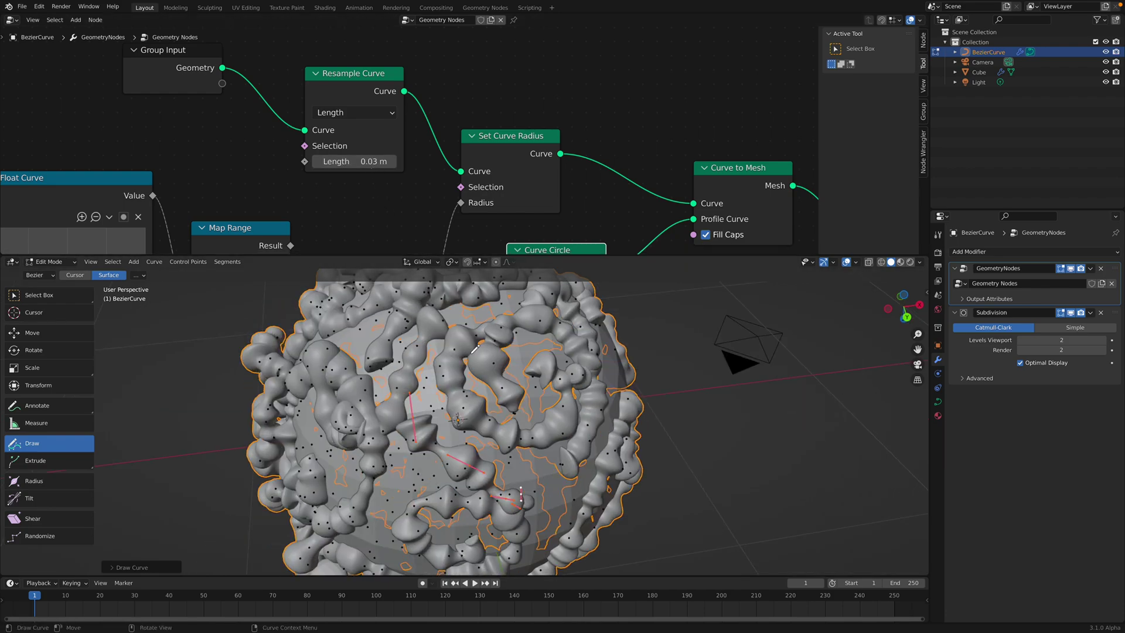
- Draw further surface strokes in the remaining gaps on all sides of the sphere using the Draw tool
middle_drag(475, 349, 464, 381)
middle_drag(449, 484, 574, 354)
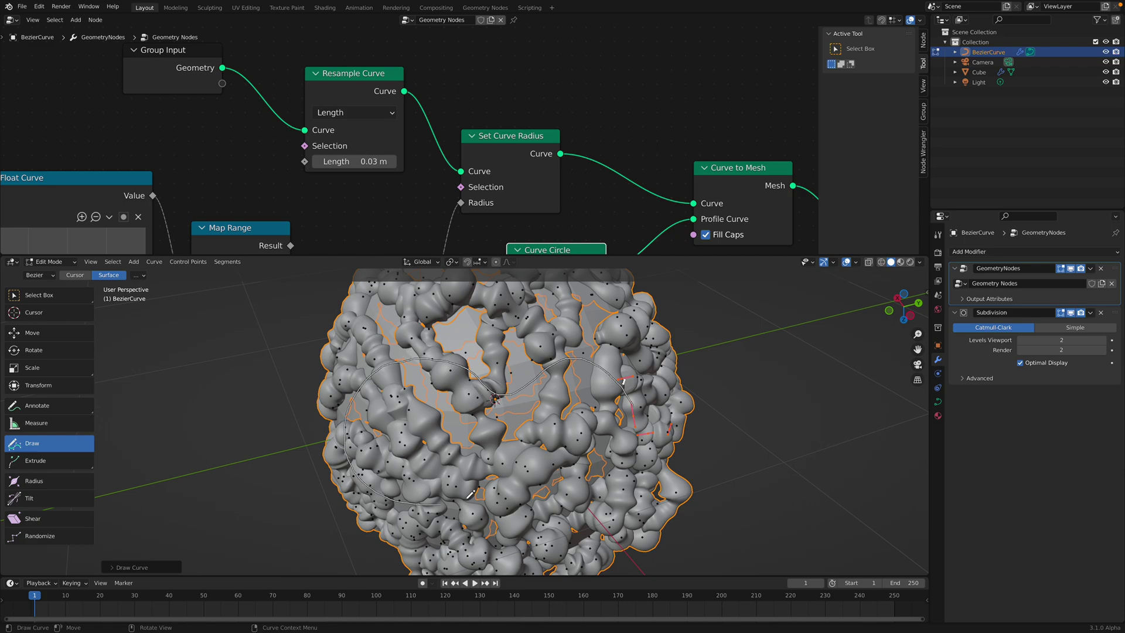
middle_drag(471, 494, 584, 416)
drag(428, 403, 389, 432)
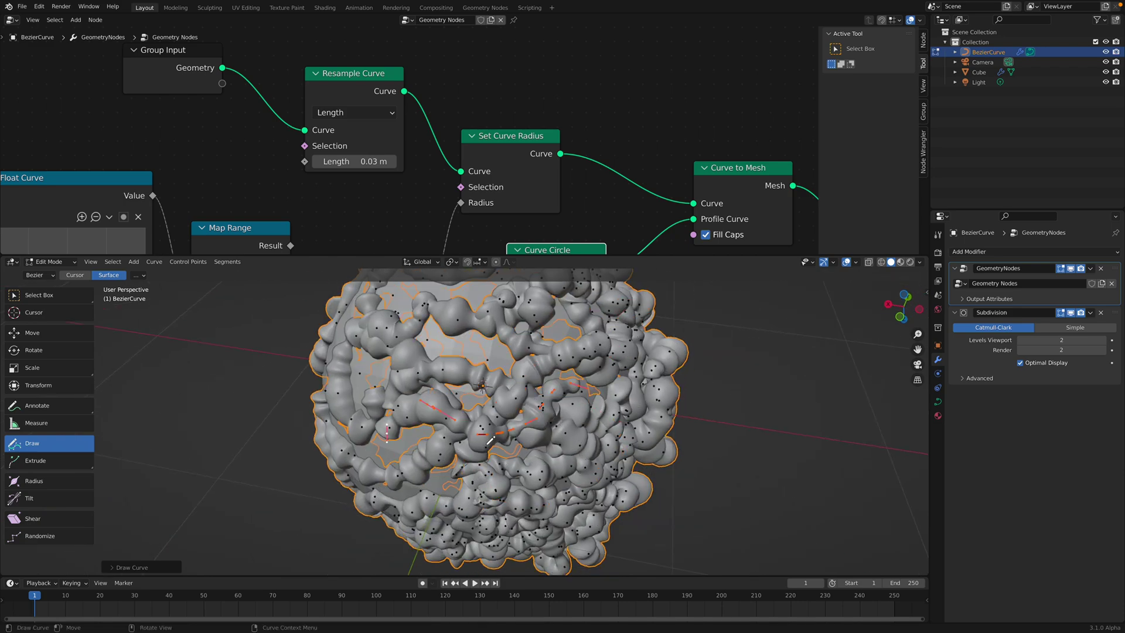
middle_drag(502, 415, 537, 402)
drag(410, 379, 407, 432)
middle_drag(406, 432, 557, 408)
mouse_move(569, 409)
mouse_down()
mouse_move(534, 436)
mouse_move(447, 378)
mouse_up()
middle_drag(446, 378, 496, 433)
drag(496, 431, 484, 384)
middle_drag(488, 381, 507, 368)
mouse_move(507, 368)
mouse_down()
mouse_move(438, 440)
mouse_move(473, 447)
mouse_up()
middle_drag(473, 448, 602, 403)
middle_drag(488, 341, 487, 361)
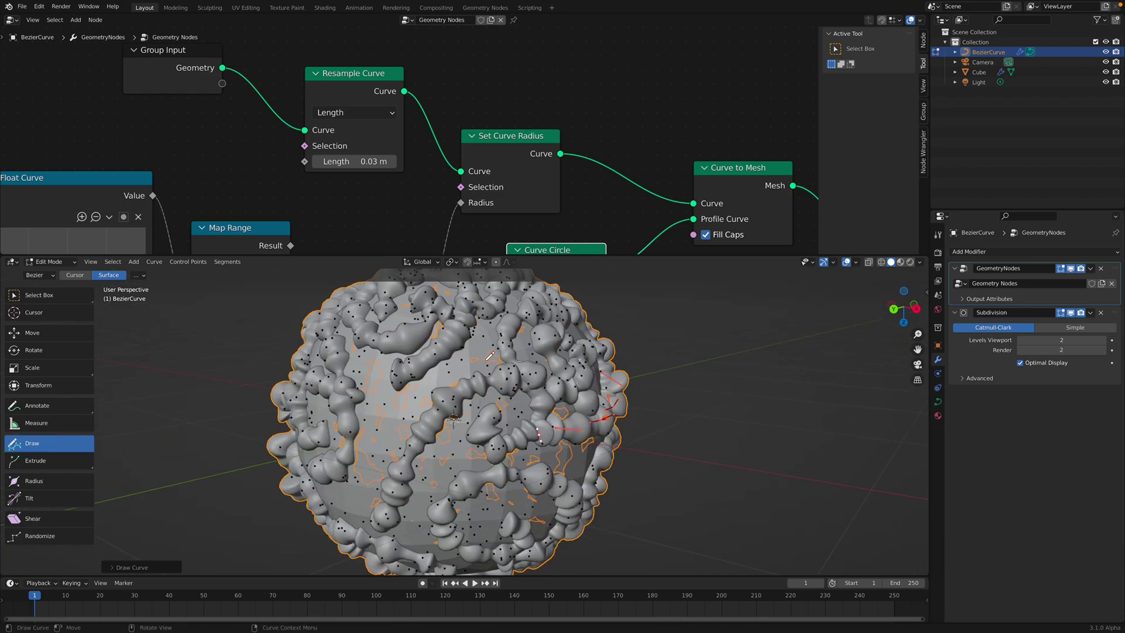
drag(486, 361, 382, 439)
middle_drag(396, 429, 493, 396)
scroll(494, 396, down, 2)
drag(429, 450, 430, 451)
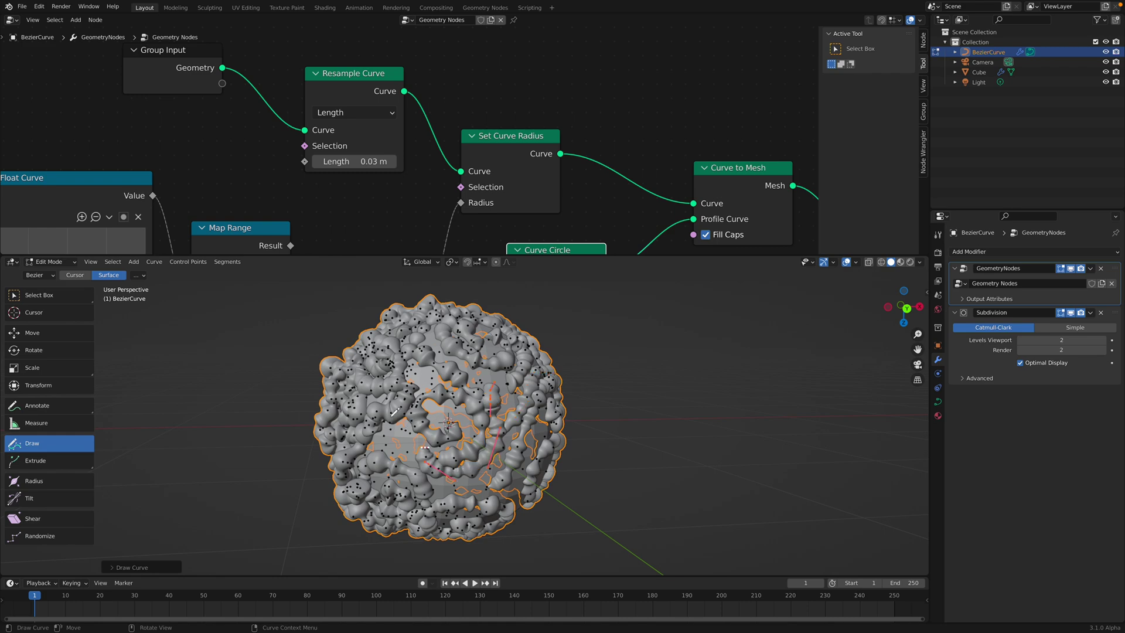
- Give the Geometry Nodes node group a fake user so it stays stored in the file
middle_drag(460, 384, 406, 197)
scroll(474, 137, down, 4)
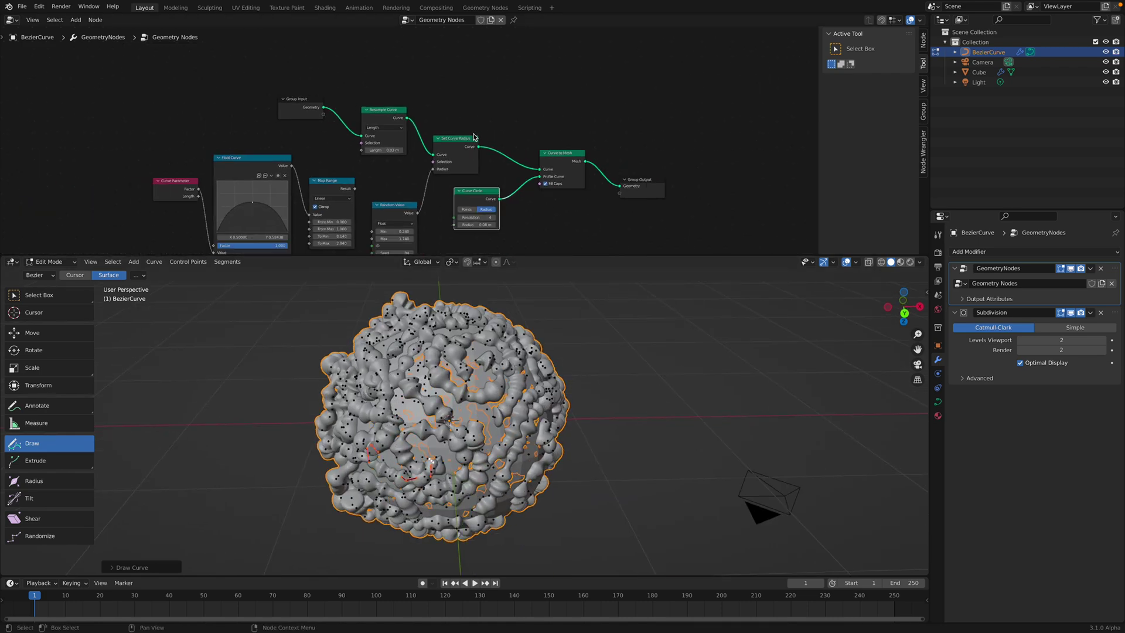
click(480, 20)
scroll(445, 117, down, 2)
scroll(443, 350, up, 2)
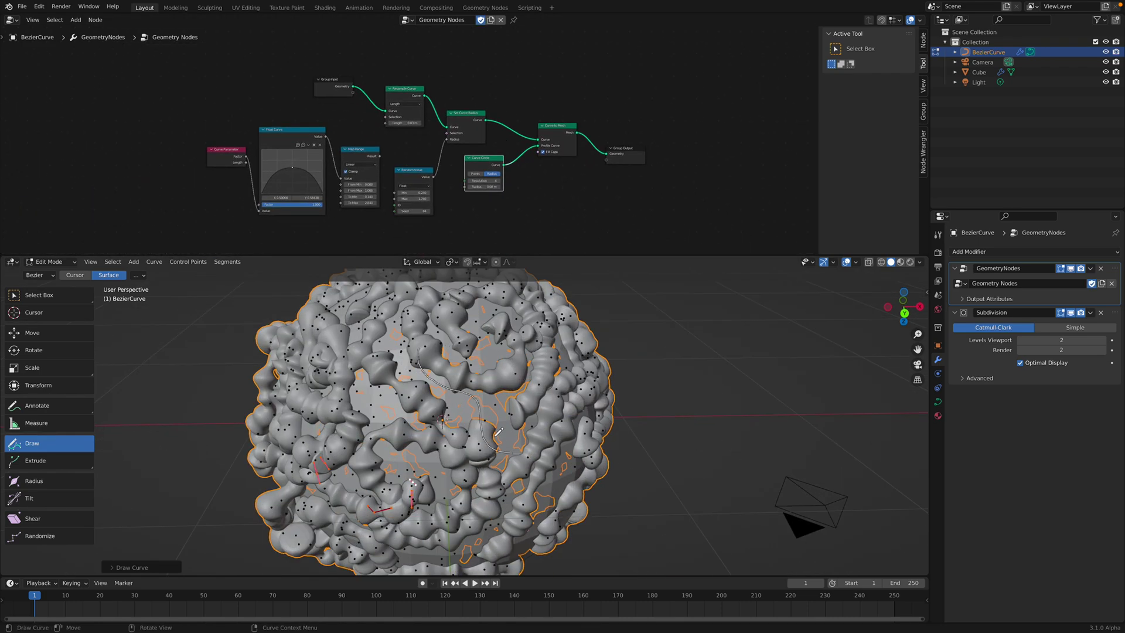
- Fill the last bare patches of the sphere with additional curve strokes until tubes cover nearly the whole surface
drag(495, 434, 497, 435)
middle_drag(497, 436, 471, 456)
mouse_move(446, 386)
middle_down()
mouse_move(486, 420)
mouse_move(527, 431)
mouse_move(559, 403)
middle_up()
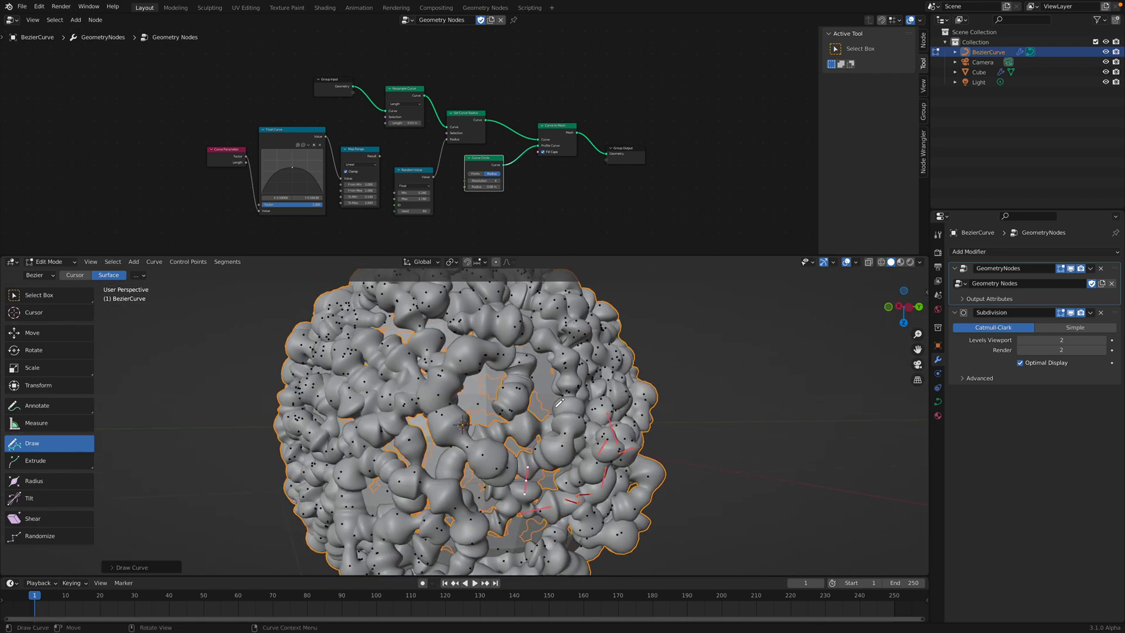
drag(419, 480, 419, 479)
middle_drag(502, 455, 520, 441)
drag(399, 435, 397, 436)
scroll(402, 434, down, 2)
mouse_move(428, 445)
middle_down()
mouse_move(492, 478)
mouse_move(597, 437)
middle_up()
drag(449, 399, 448, 398)
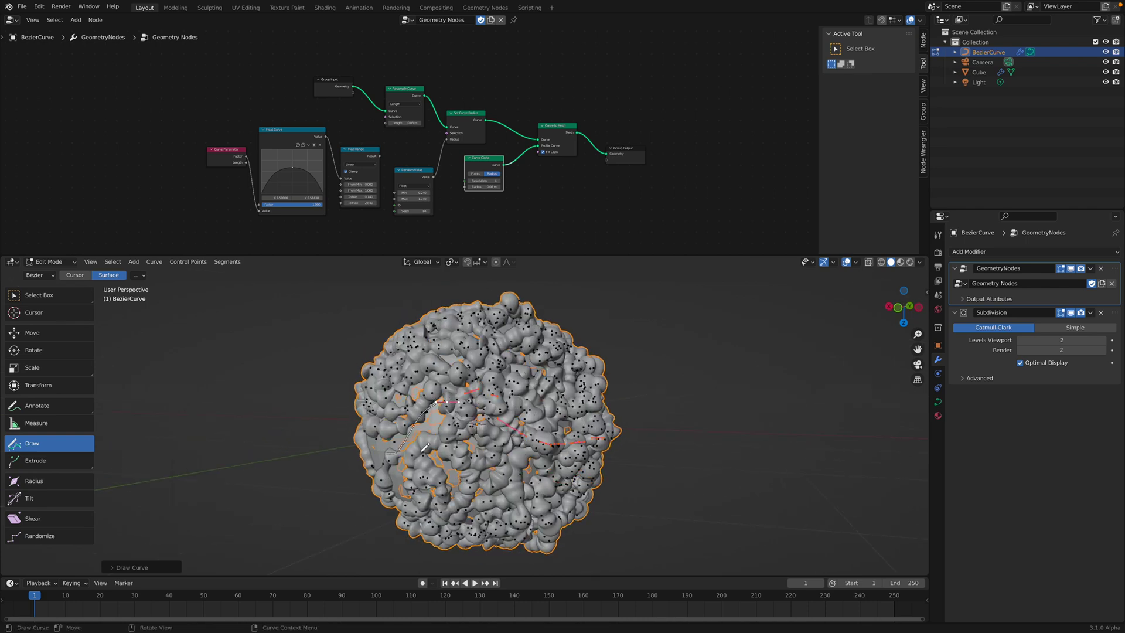
middle_drag(448, 398, 488, 398)
drag(401, 449, 403, 450)
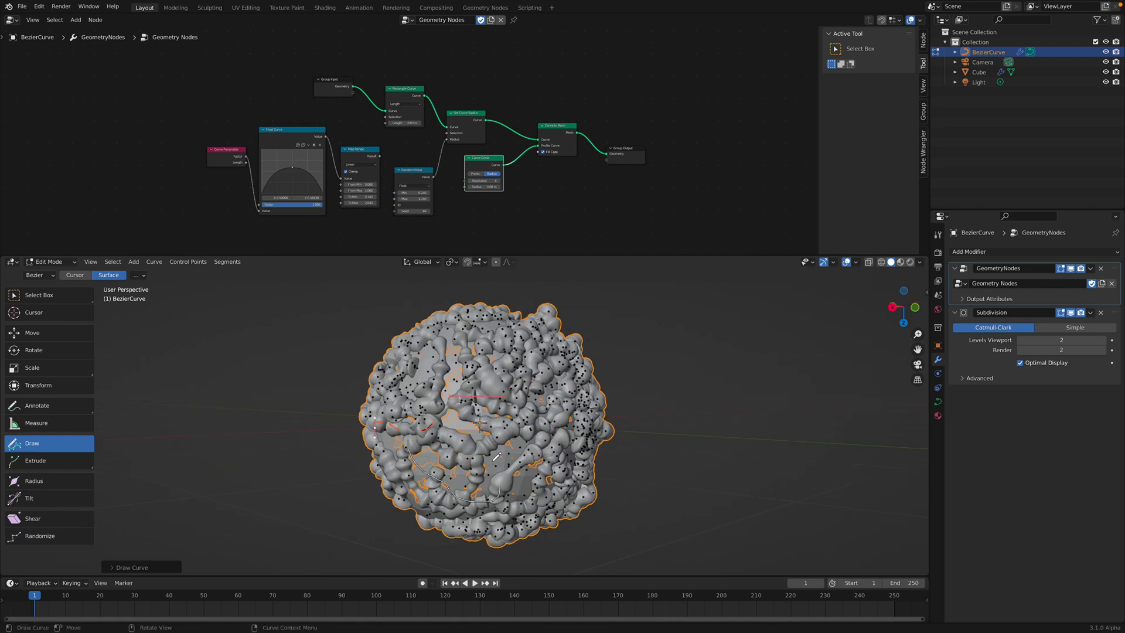
drag(502, 479, 447, 404)
drag(457, 345, 521, 455)
mouse_move(471, 429)
middle_down()
mouse_move(506, 434)
mouse_move(478, 375)
mouse_move(499, 340)
middle_up()
drag(426, 384, 478, 434)
drag(446, 363, 492, 442)
drag(398, 375, 433, 443)
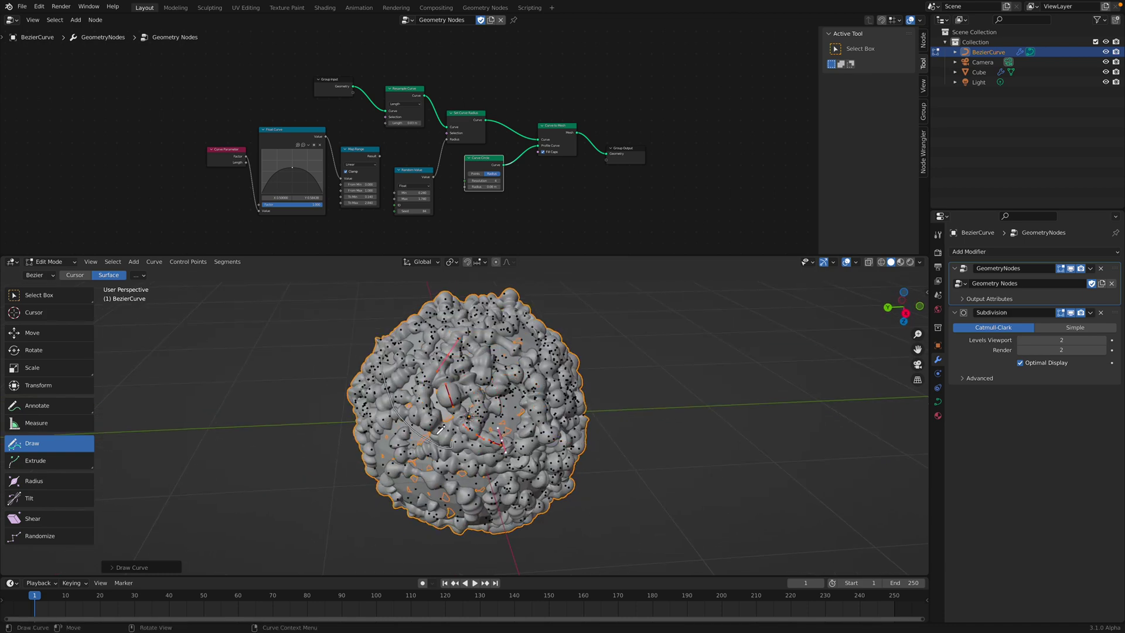
middle_drag(411, 422, 475, 398)
drag(466, 357, 494, 459)
drag(408, 394, 474, 474)
mouse_move(418, 420)
mouse_down()
mouse_move(472, 477)
mouse_move(489, 468)
mouse_up()
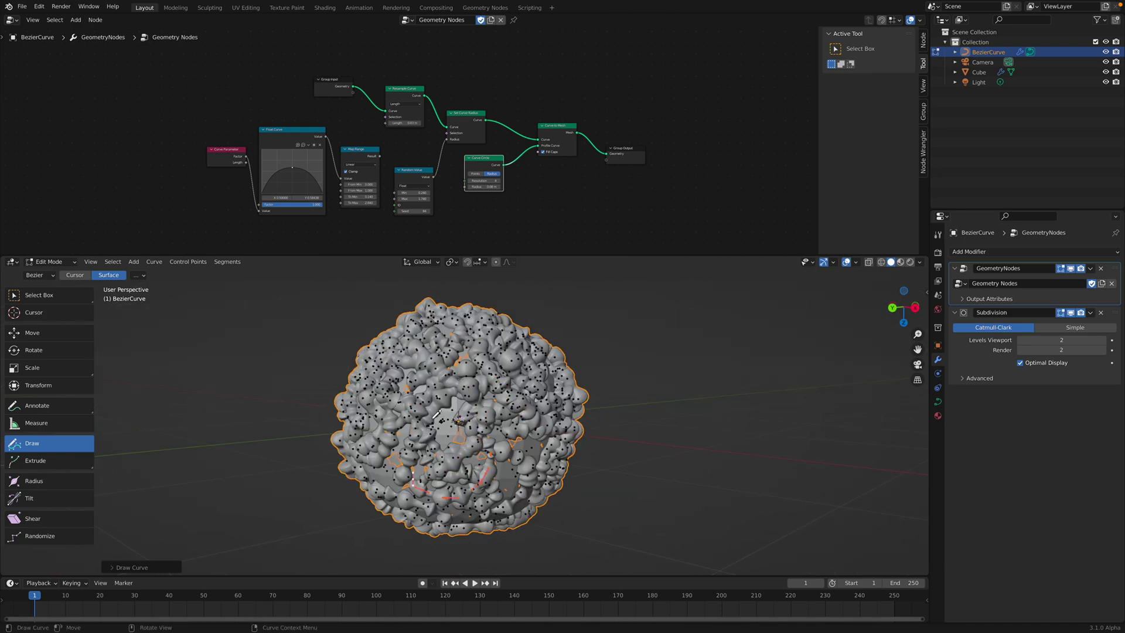
- Return to Object Mode, save the file and reselect the BezierCurve object
click(65, 262)
click(70, 273)
middle_drag(625, 375, 596, 349)
key(ctrl+s)
key(alt+a)
scroll(547, 340, up, 1)
click(546, 343)
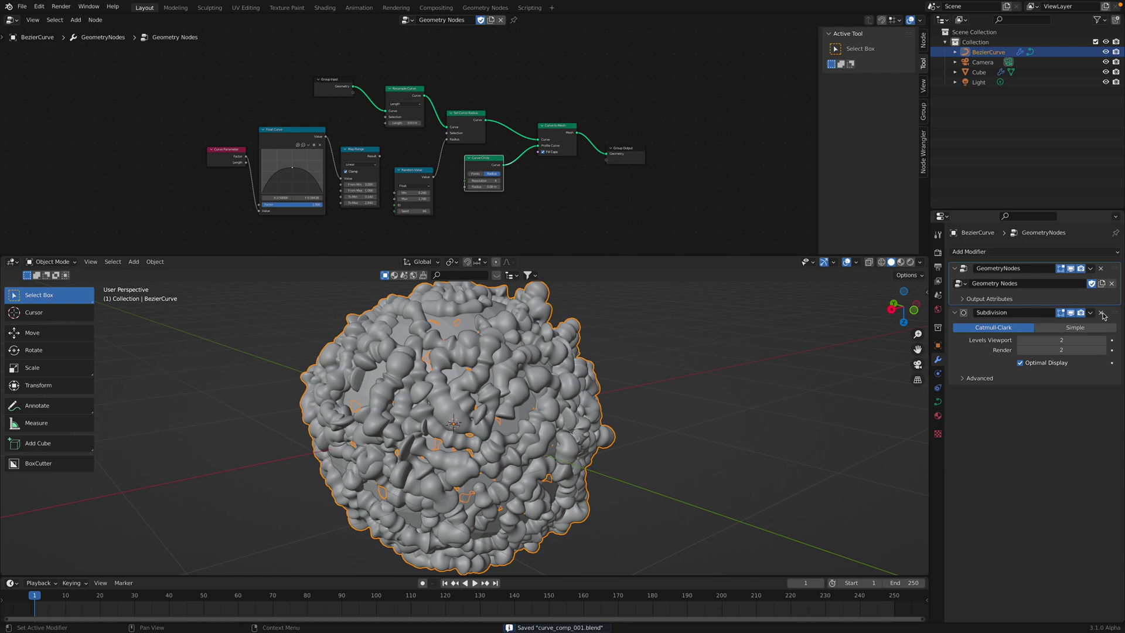
- Try replacing the curve's Subdivision modifier with a voxel Remesh modifier at 0.02 m voxel size with Smooth Shading enabled
click(1103, 314)
click(1034, 252)
click(937, 363)
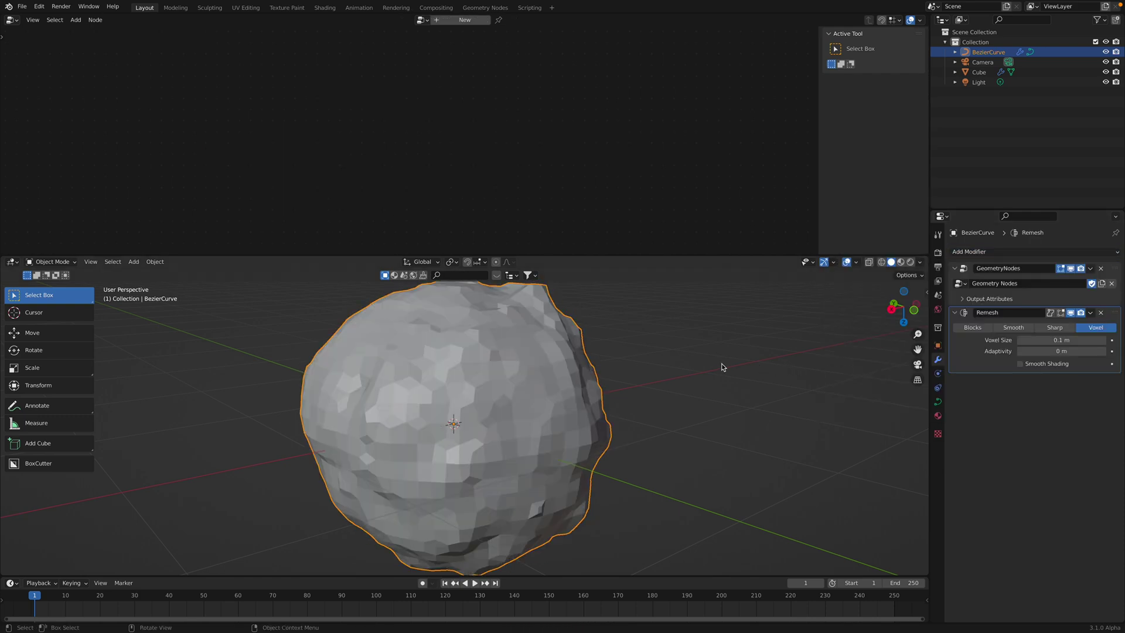
middle_drag(723, 367, 750, 363)
click(1066, 341)
text(0.)
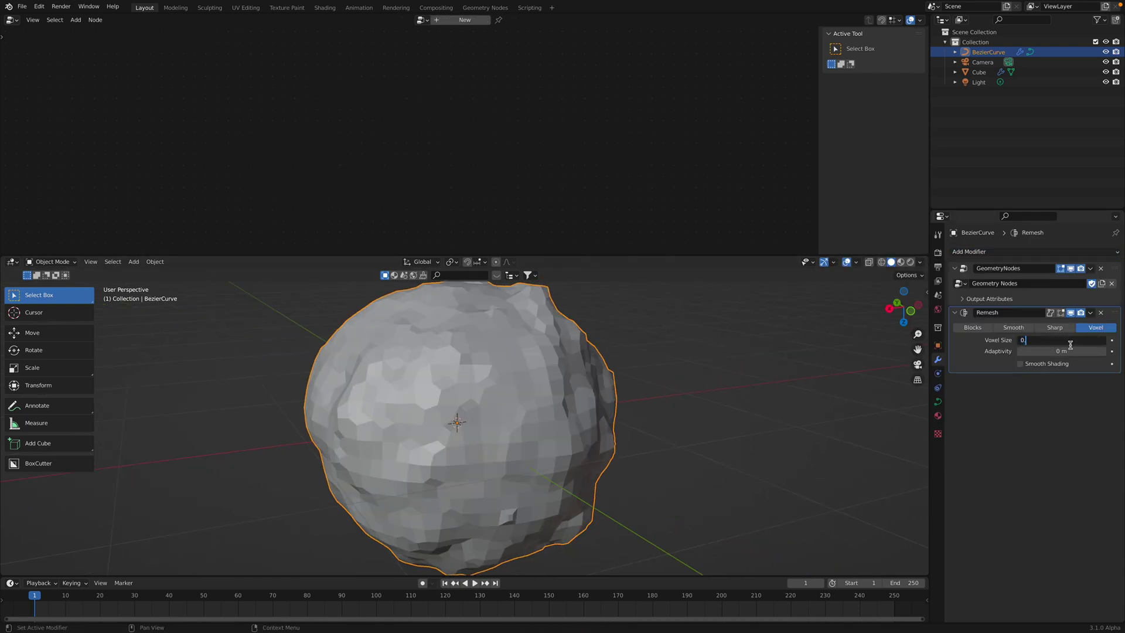
text(02)
key(Return)
middle_drag(726, 397, 571, 397)
key(ctrl+s)
click(1045, 363)
middle_drag(708, 397, 656, 383)
key(s)
key(y)
right_click(657, 385)
click(668, 381)
scroll(470, 364, down, 1)
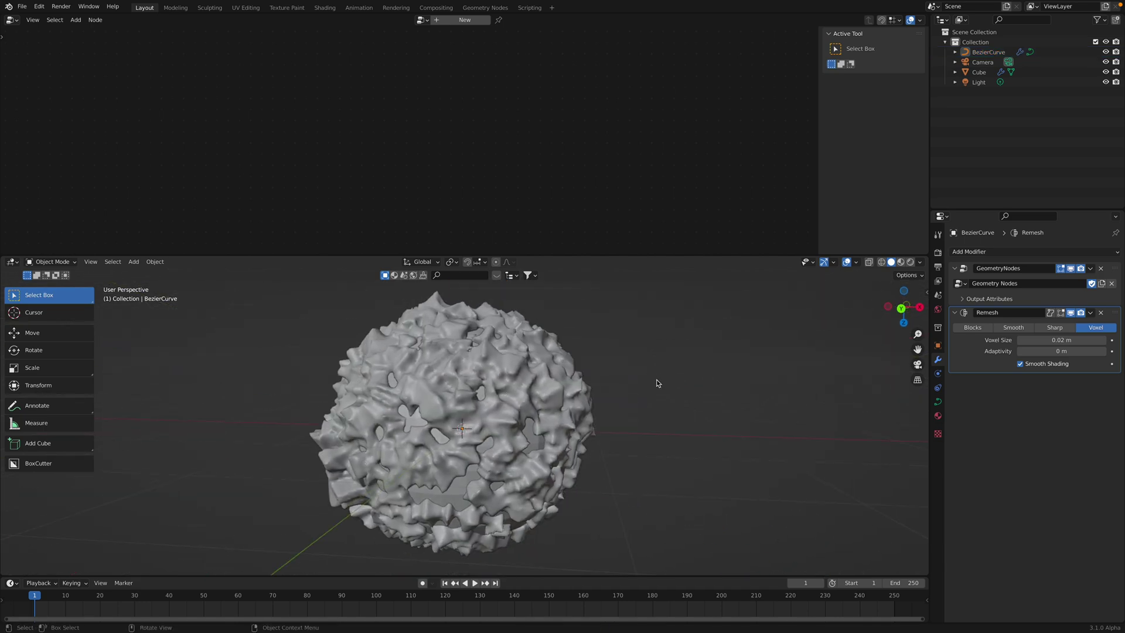
- Remove the Remesh modifier, save the file and add a level 2 Subdivision modifier to the BezierCurve instead
click(1104, 315)
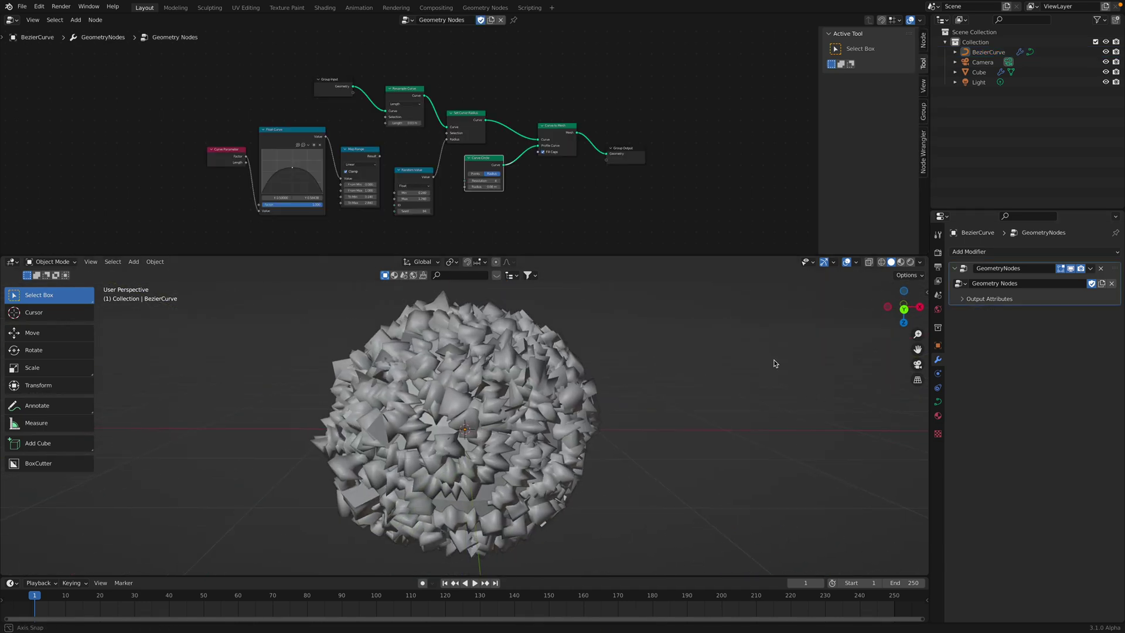
key(ctrl+s)
middle_drag(616, 399, 583, 378)
click(580, 376)
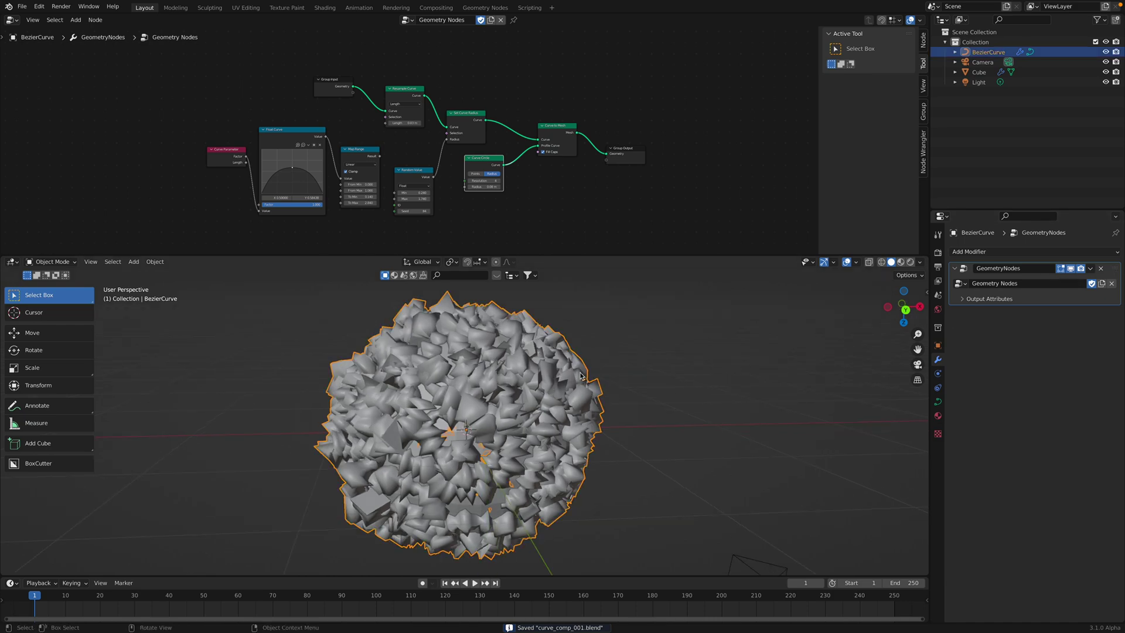
key(ctrl+2)
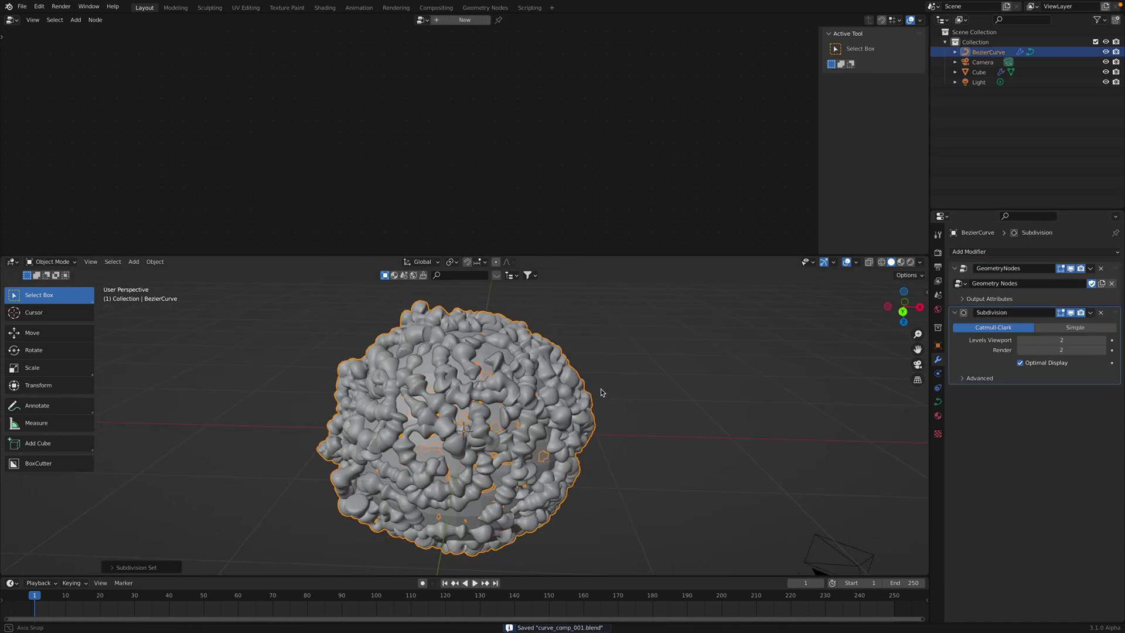
scroll(591, 118, up, 4)
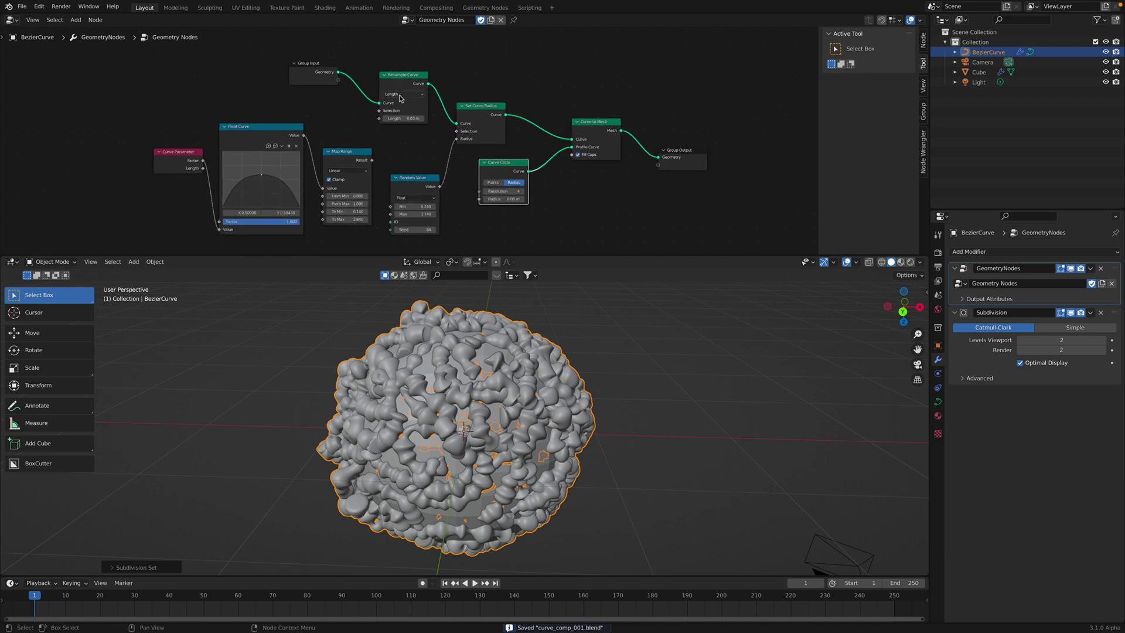
- Duplicate the BezierCurve object and place the copy beside the original along the X axis
click(652, 116)
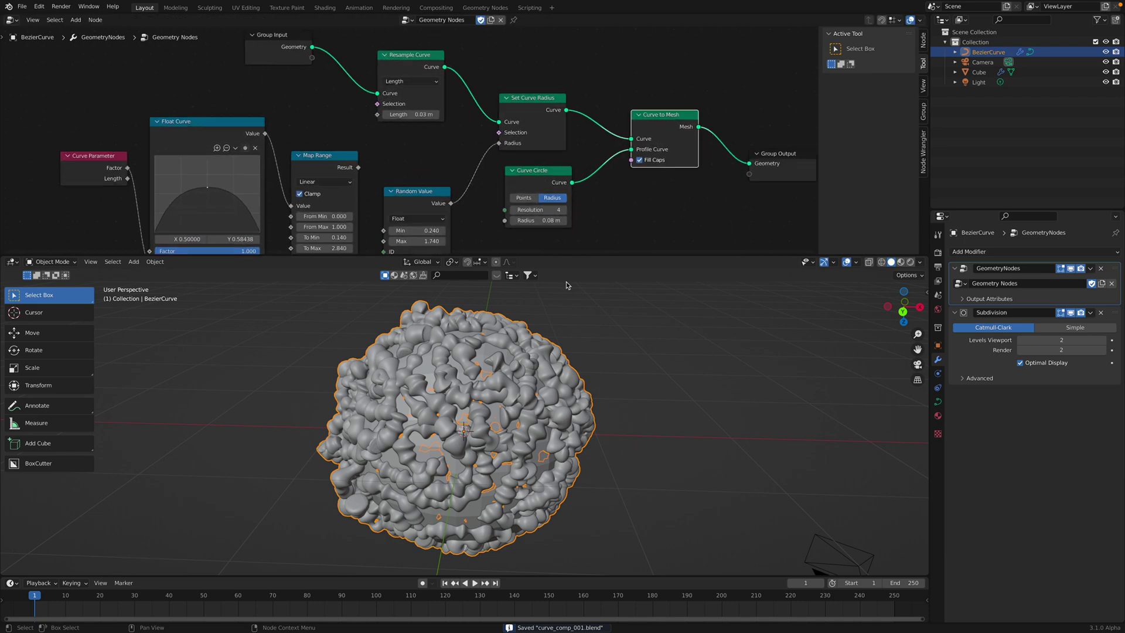
middle_drag(566, 282, 651, 341)
click(986, 62)
click(986, 52)
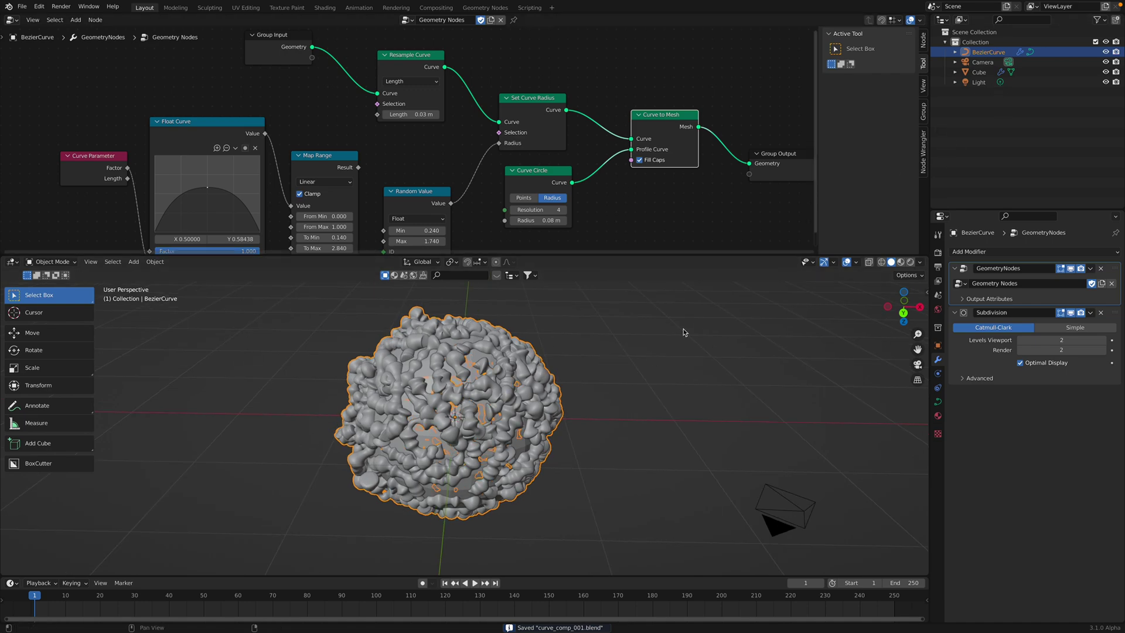
key(shift+d)
click(785, 348)
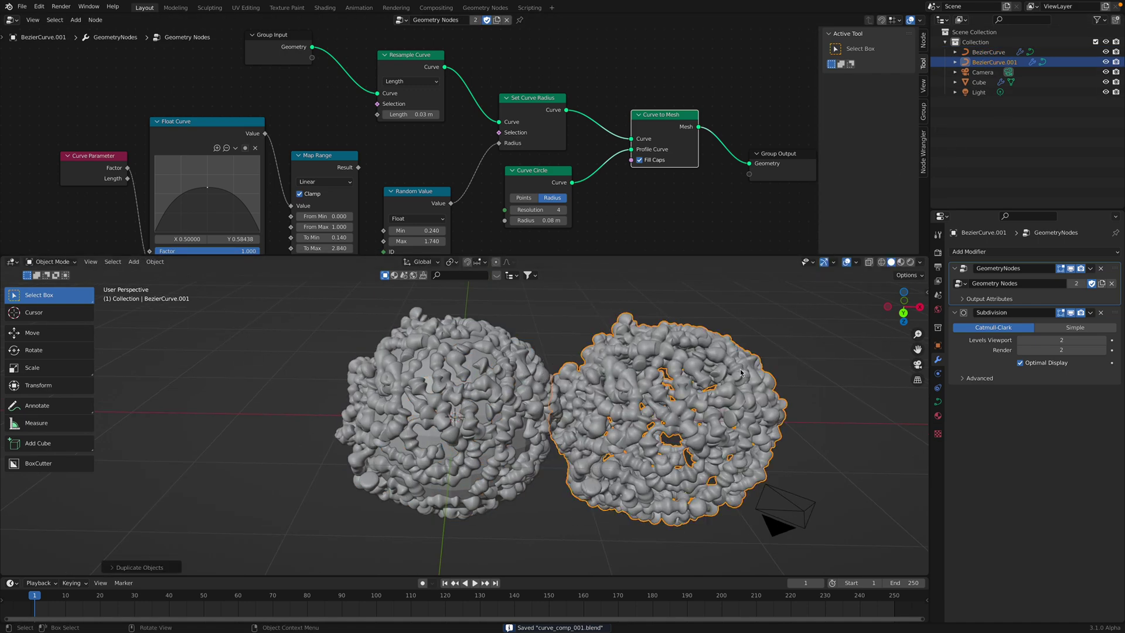
- Delete all vertices of the duplicated curve in Edit Mode and return to Object Mode
key(Tab)
key(x)
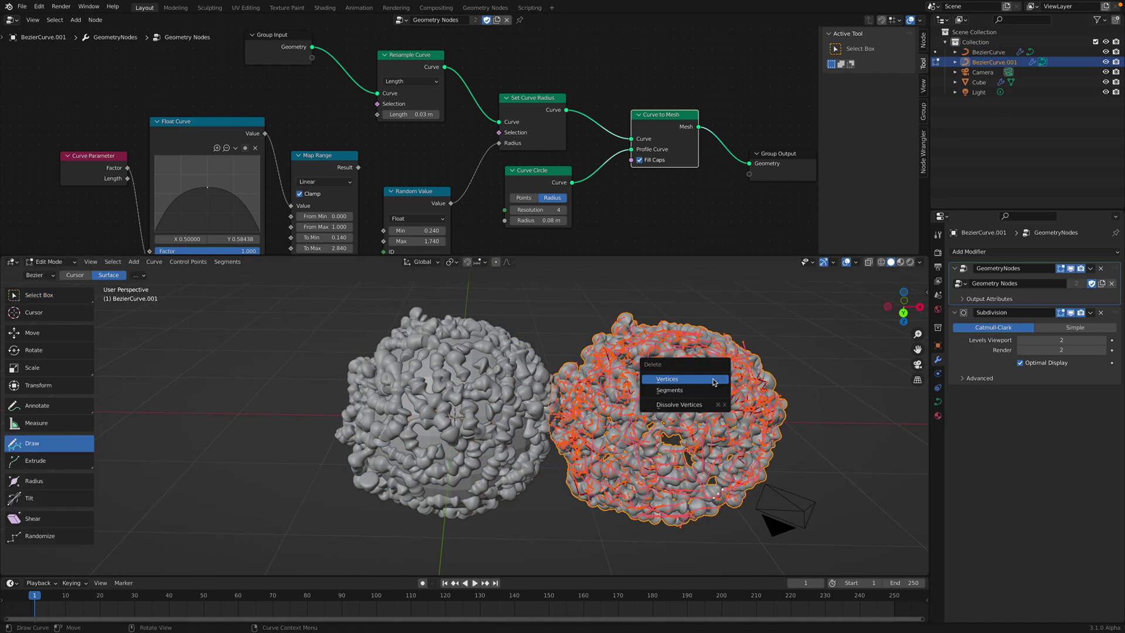
click(713, 382)
key(Tab)
middle_drag(670, 393, 674, 399)
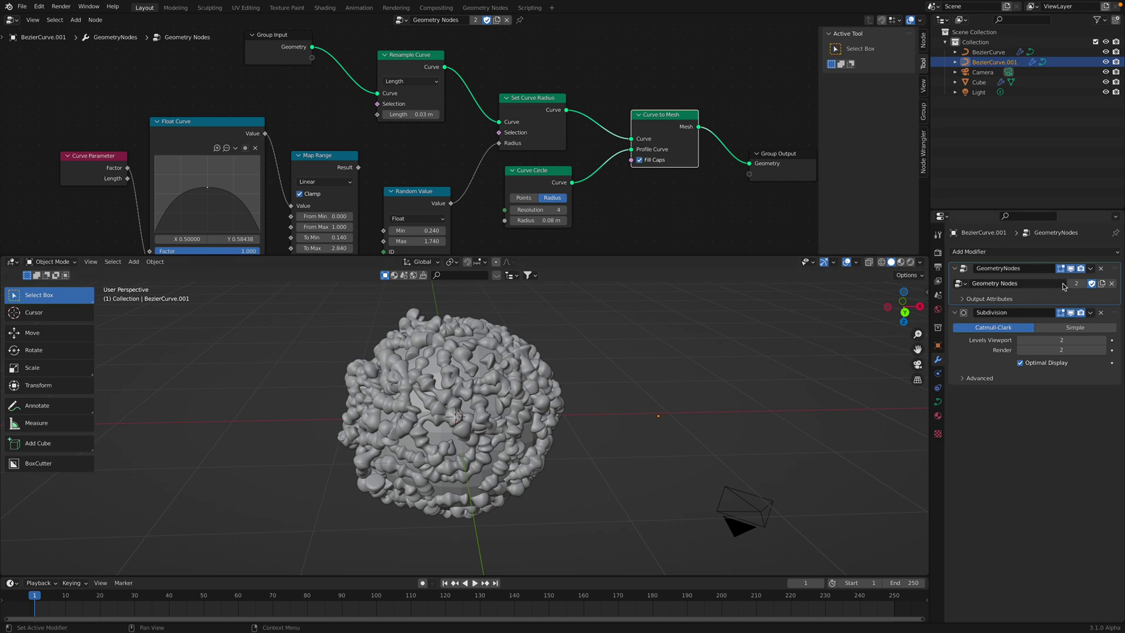
- Make the duplicate's Geometry Nodes tree single-user and clear the object's location
scroll(530, 64, down, 2)
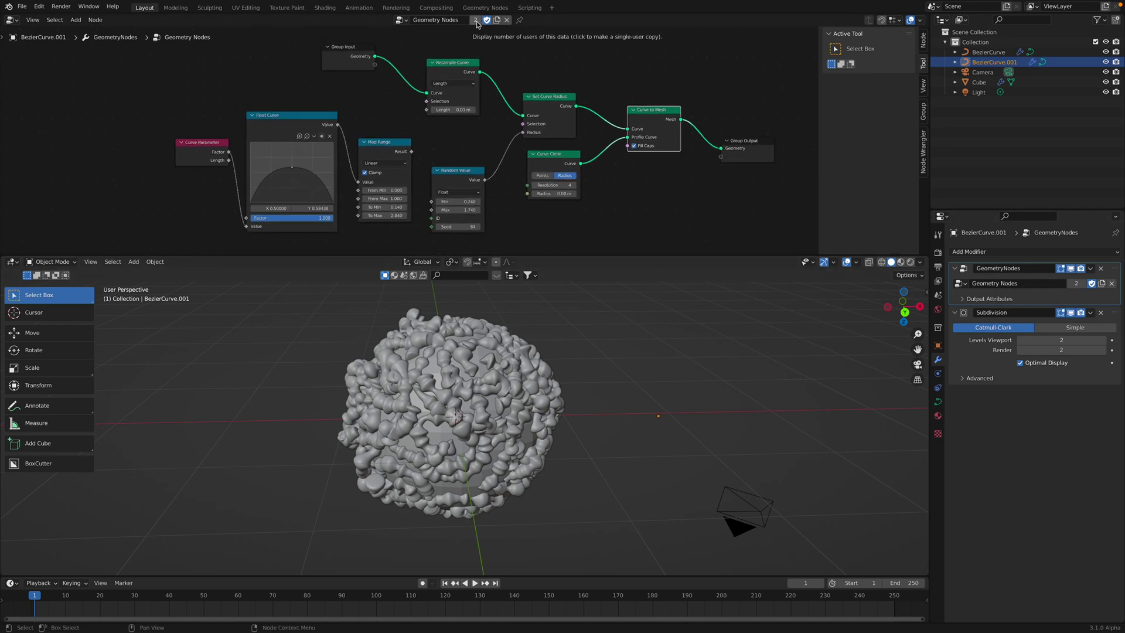
click(476, 21)
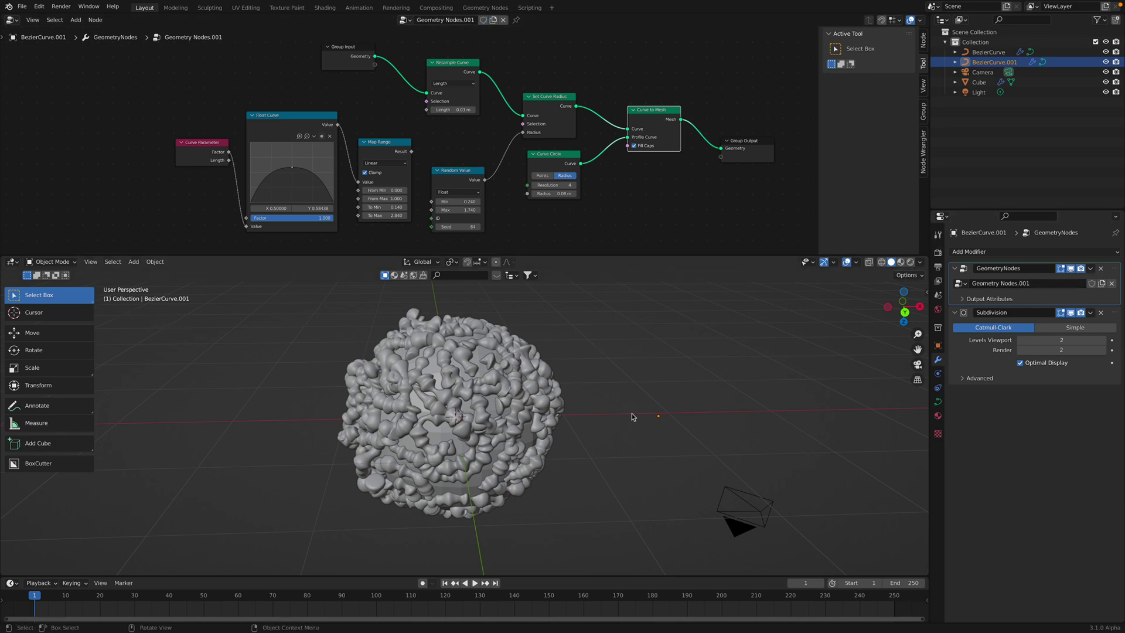
key(alt+g)
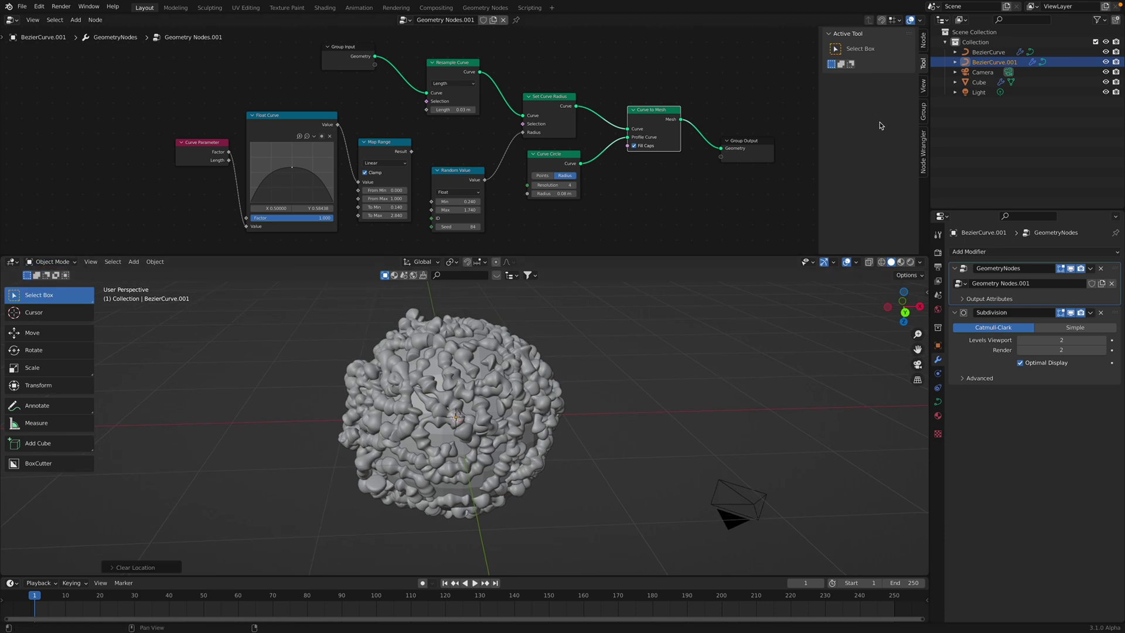
- Enter Edit Mode on the empty curve and activate the Draw tool with its depth set to Cursor
click(53, 269)
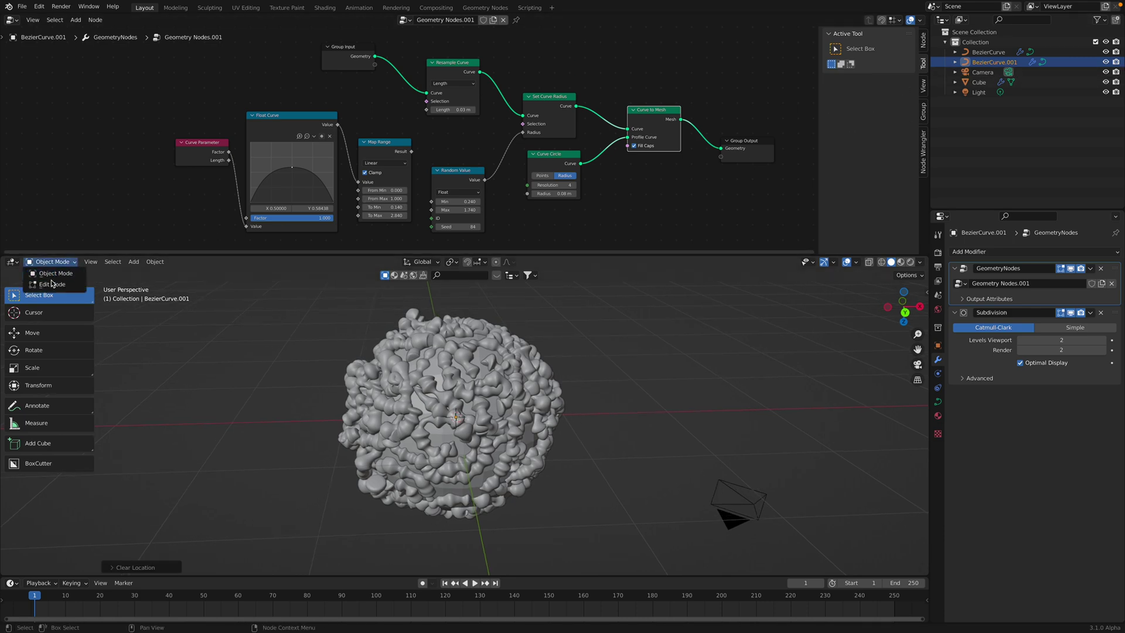
click(53, 285)
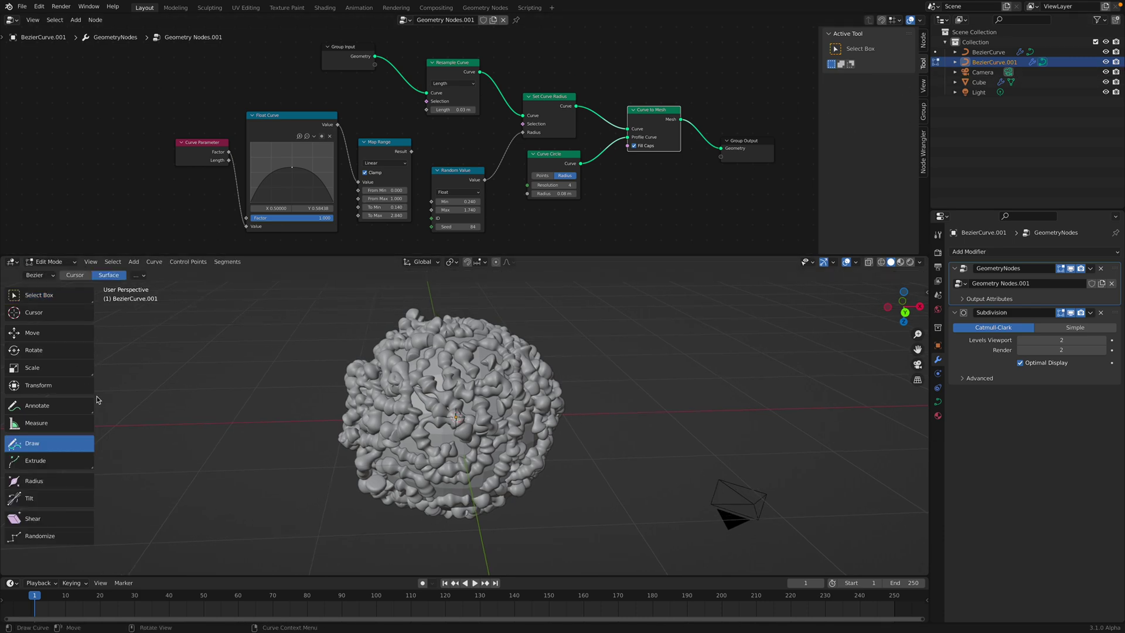
click(57, 465)
click(56, 446)
click(84, 276)
middle_drag(518, 399, 498, 423)
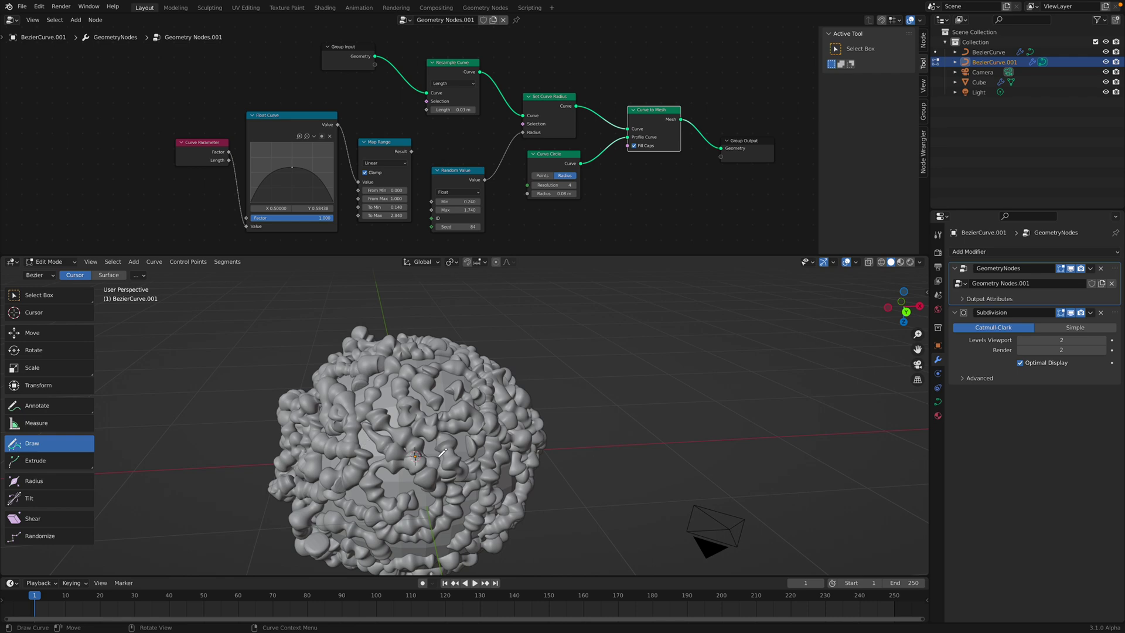
- Draw five curve strokes reaching outward from different sides of the sphere
drag(588, 439, 679, 452)
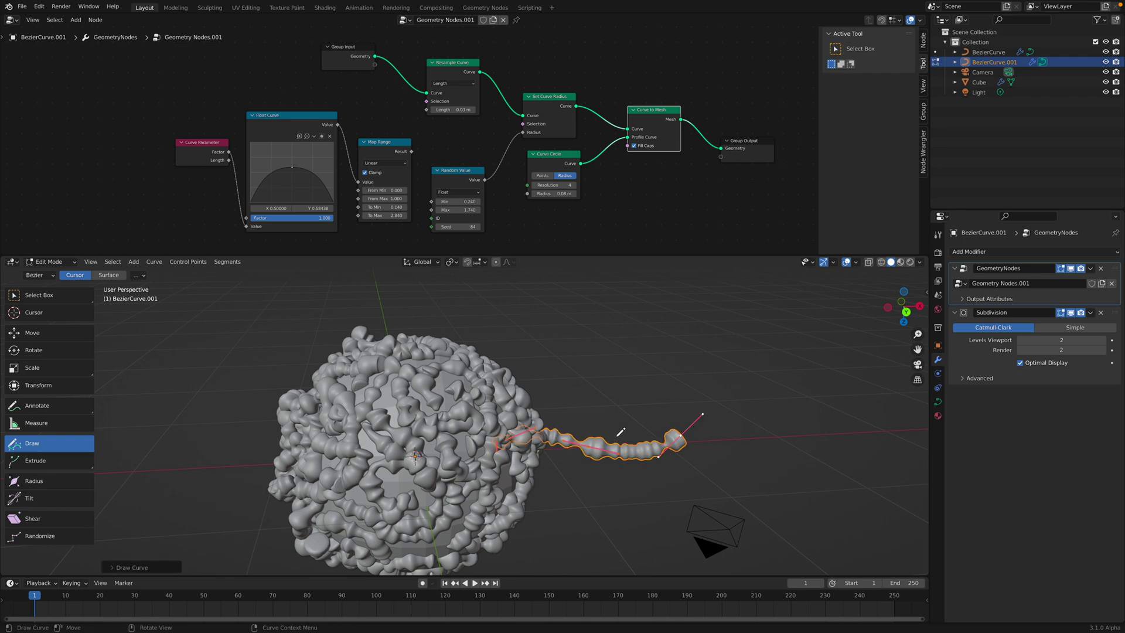
middle_drag(678, 452, 490, 402)
drag(653, 359, 655, 358)
middle_drag(655, 357, 530, 406)
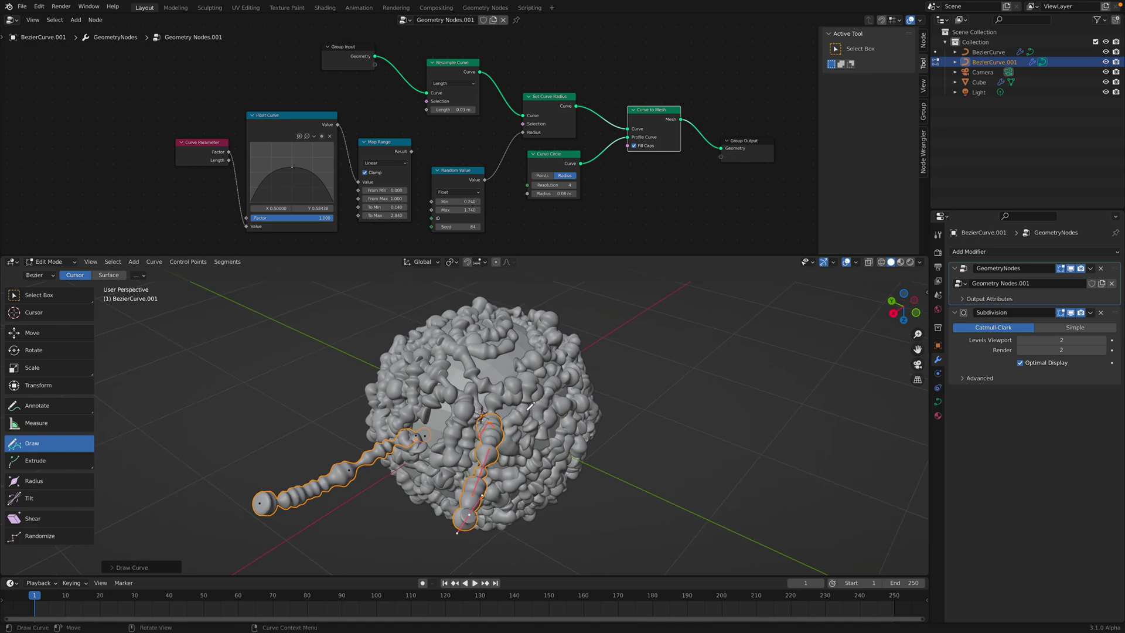
drag(653, 423, 720, 438)
middle_drag(720, 439, 600, 395)
mouse_move(600, 395)
mouse_down()
mouse_move(646, 381)
mouse_move(775, 392)
mouse_up()
scroll(610, 420, down, 2)
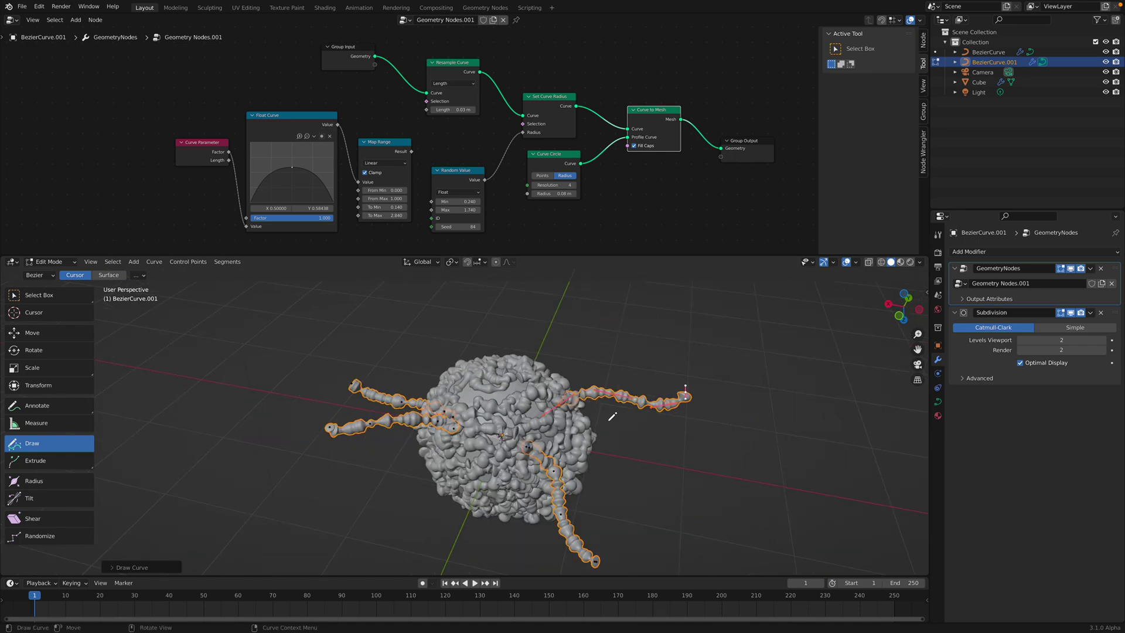
middle_drag(611, 419, 525, 402)
drag(528, 398, 667, 358)
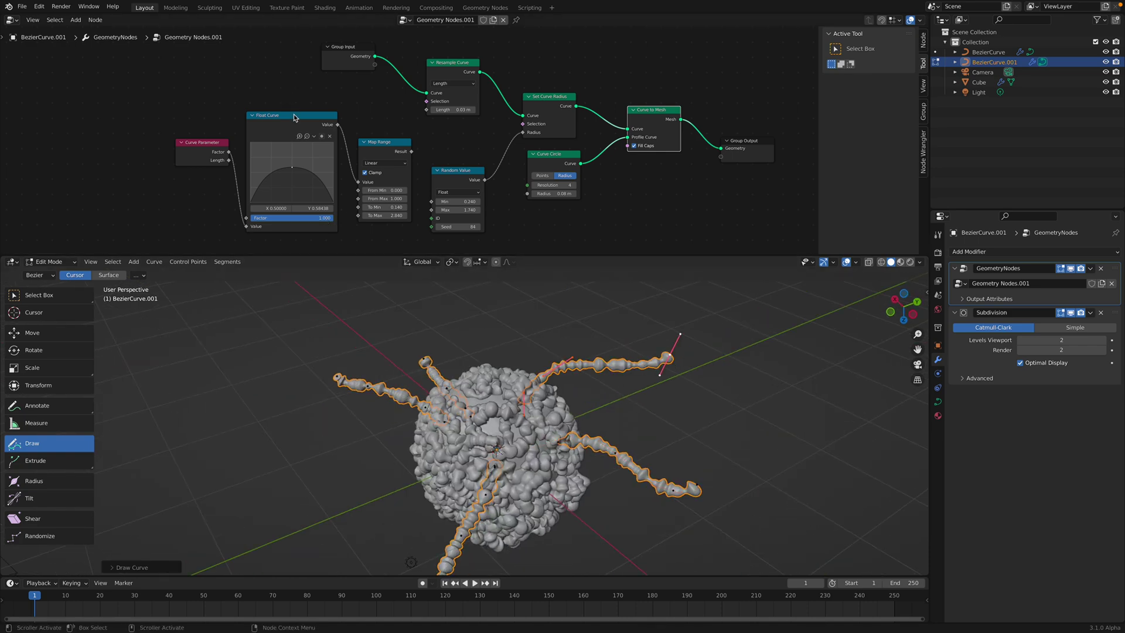
- Remove the Random Value node and feed the Map Range result into the Set Curve Radius node's Radius
drag(294, 117, 288, 107)
drag(207, 143, 169, 116)
scroll(246, 114, up, 2)
drag(271, 112, 250, 93)
click(391, 144)
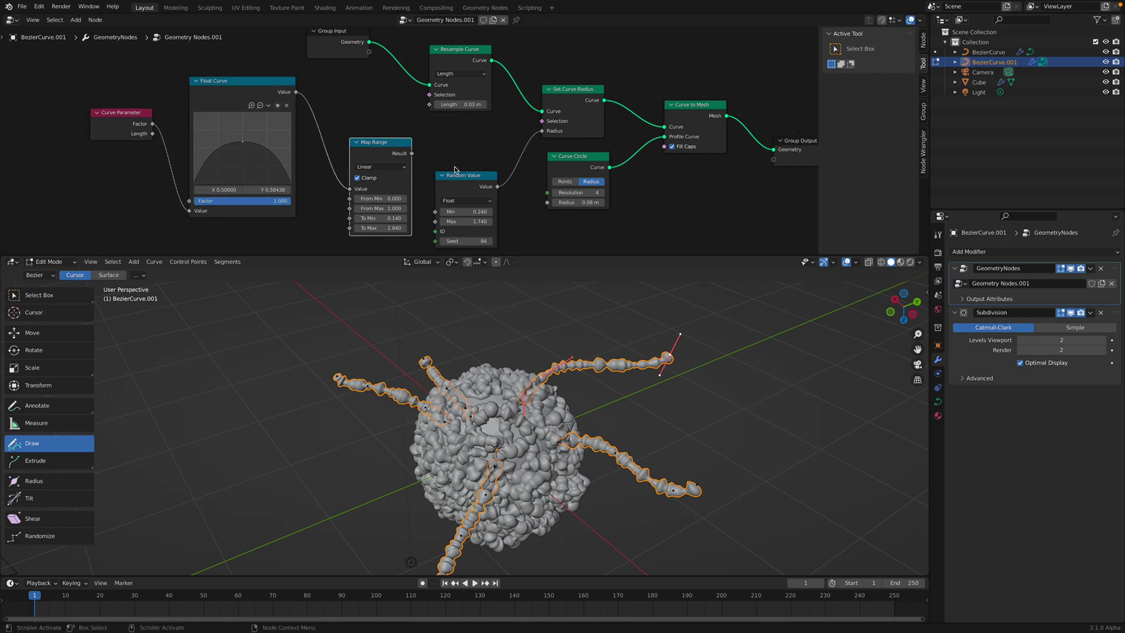
drag(462, 175, 542, 131)
key(x)
drag(391, 150, 444, 144)
middle_drag(571, 333, 590, 330)
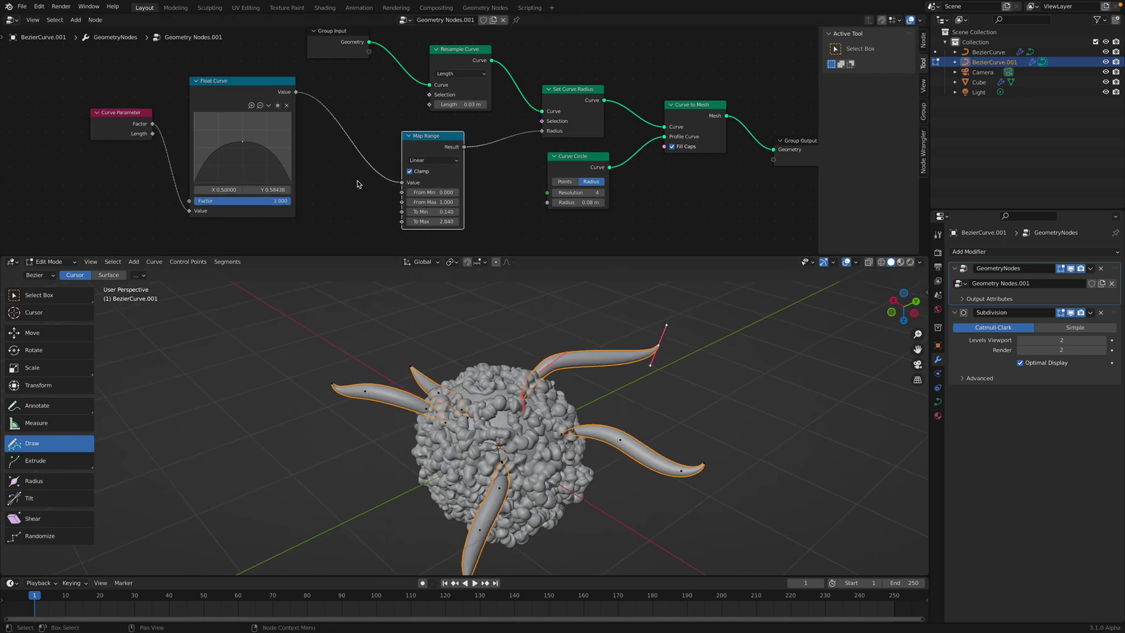
- Reshape the Float Curve to start at full value and fall to zero, tapering the tubes from base to tip
drag(290, 176, 289, 111)
middle_drag(578, 368, 332, 249)
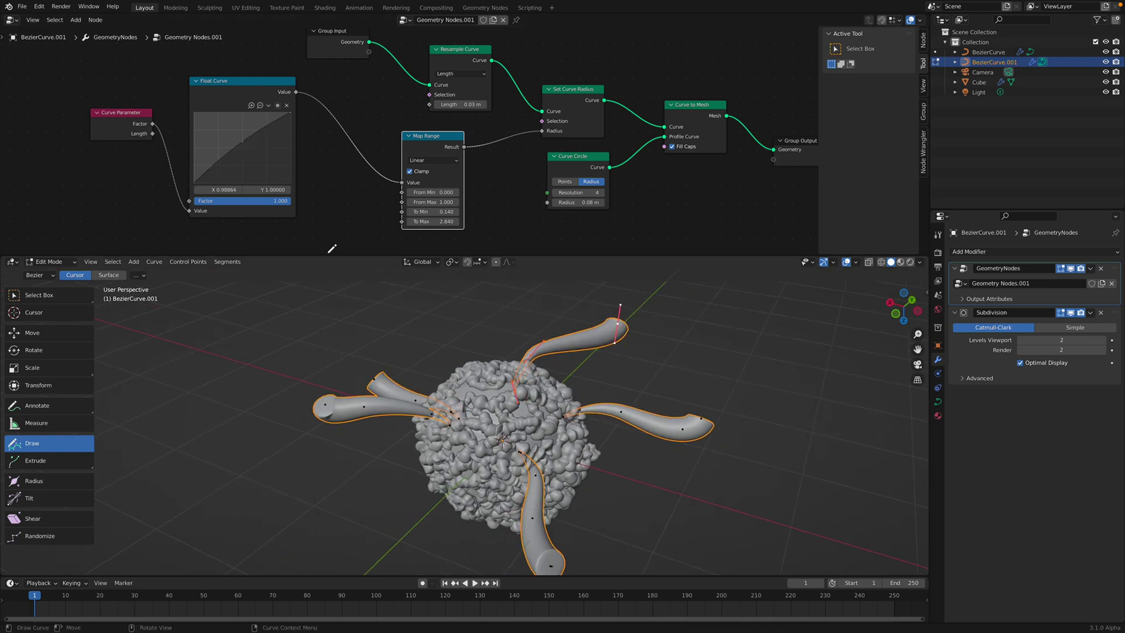
drag(194, 181, 195, 100)
click(195, 169)
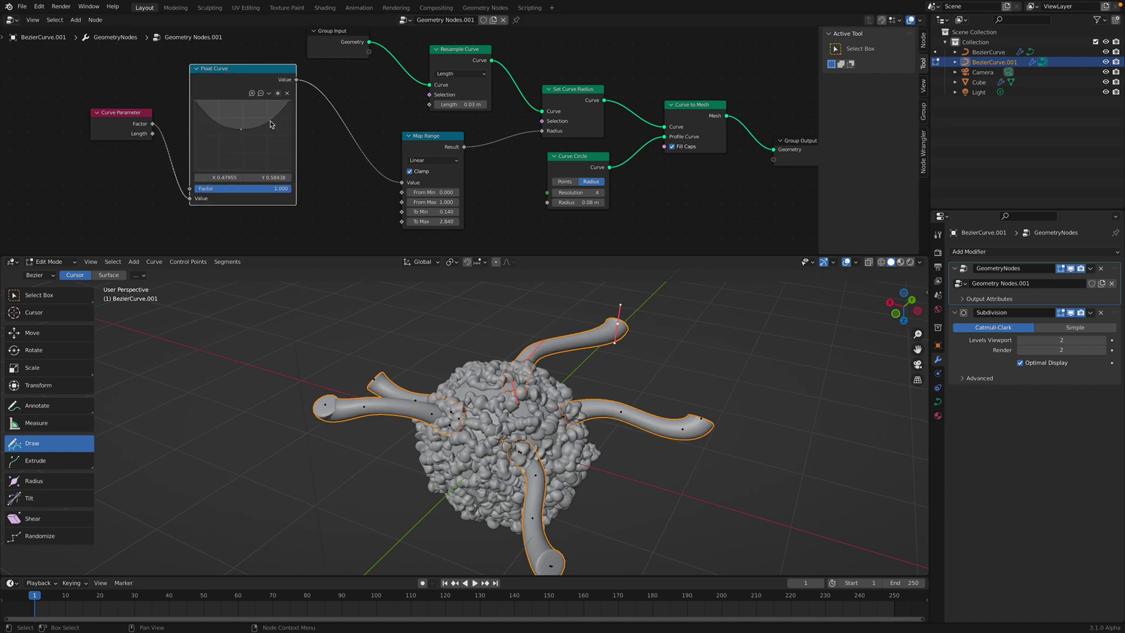
drag(291, 106, 255, 122)
middle_drag(492, 381, 429, 402)
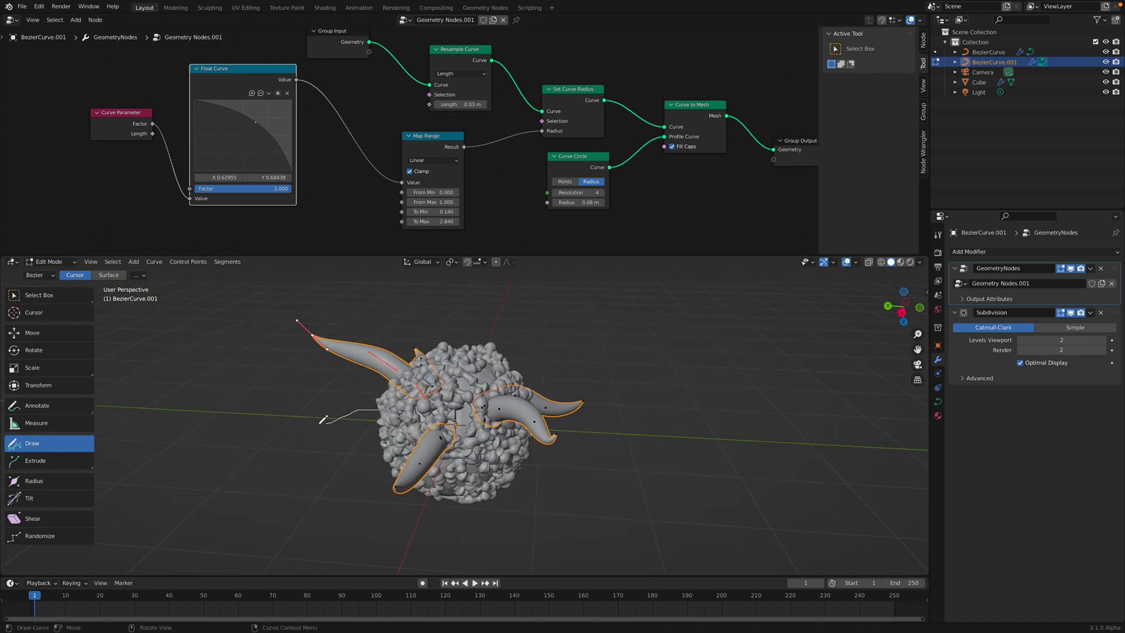
- Draw more outward curve strokes around all sides of the sphere to form a ring of tapered tentacles
drag(322, 420, 322, 420)
middle_drag(322, 420, 438, 368)
drag(493, 323, 495, 321)
middle_drag(495, 320, 410, 472)
drag(388, 500, 376, 535)
middle_drag(376, 536, 464, 429)
drag(503, 479, 543, 500)
middle_drag(542, 499, 363, 420)
drag(327, 419, 280, 436)
middle_drag(280, 436, 346, 463)
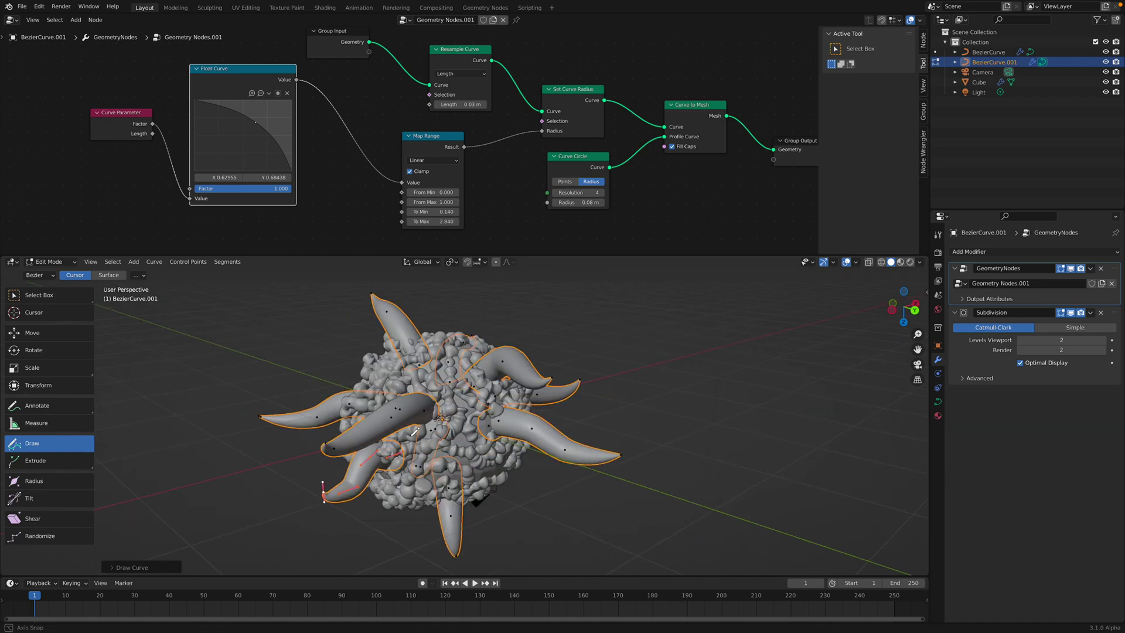
drag(390, 392, 382, 377)
drag(311, 331, 313, 317)
middle_drag(313, 317, 421, 384)
drag(448, 340, 510, 305)
middle_drag(510, 305, 418, 354)
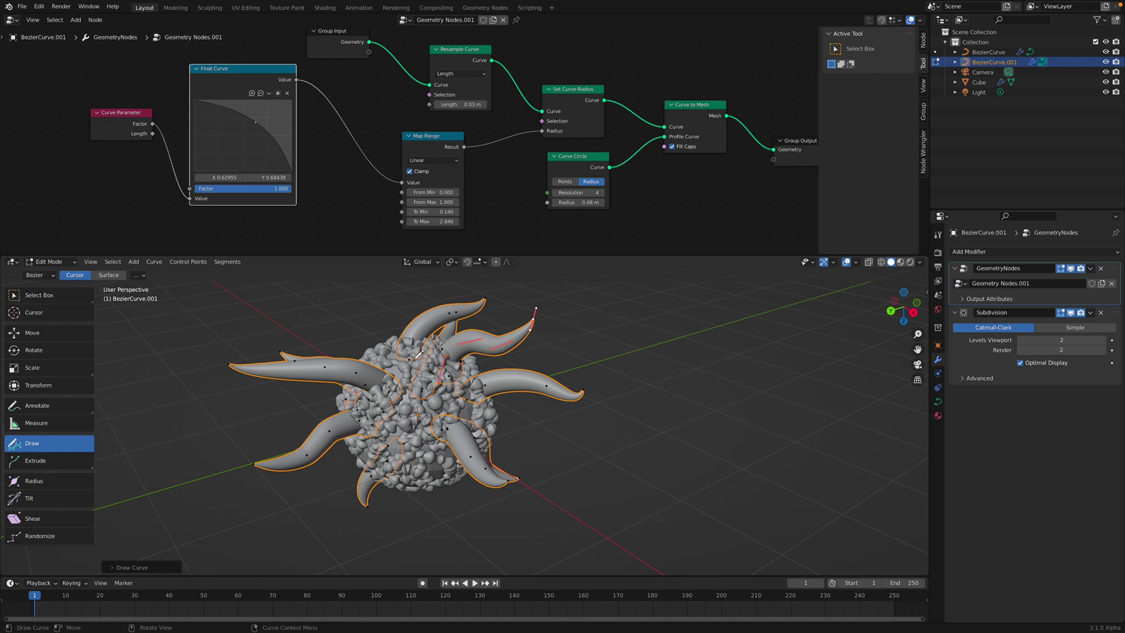
drag(367, 337, 324, 293)
middle_drag(324, 293, 427, 454)
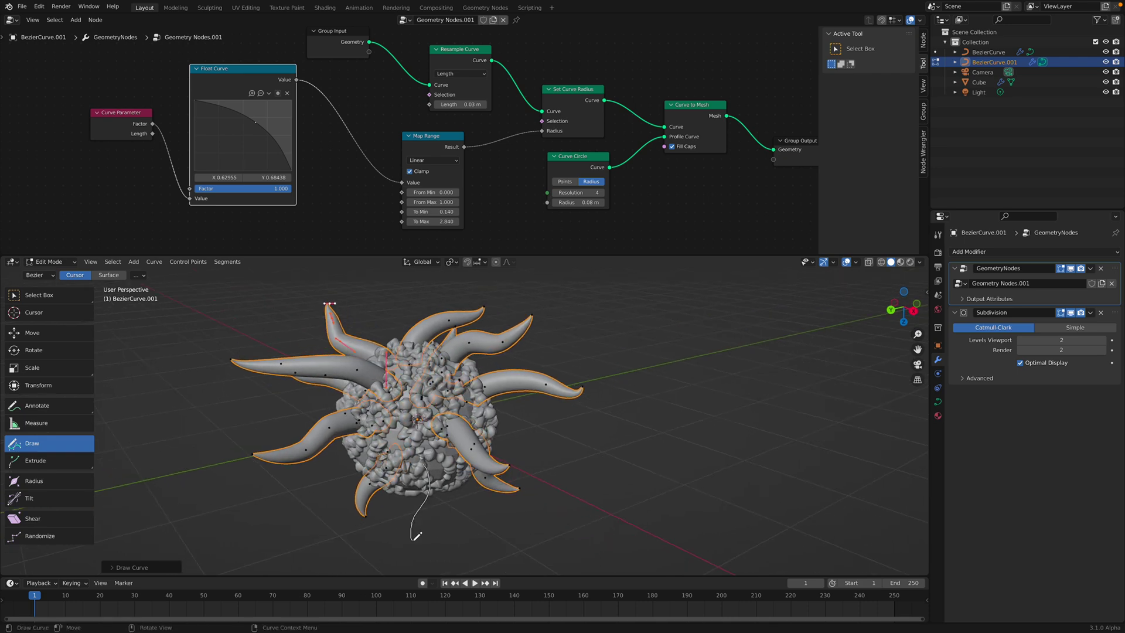
drag(417, 535, 417, 537)
mouse_move(417, 536)
middle_down()
mouse_move(504, 427)
mouse_move(512, 477)
mouse_move(469, 445)
mouse_move(382, 429)
middle_up()
drag(294, 467, 292, 469)
mouse_move(292, 469)
middle_down()
mouse_move(410, 436)
mouse_move(399, 425)
mouse_move(423, 416)
mouse_move(436, 385)
middle_up()
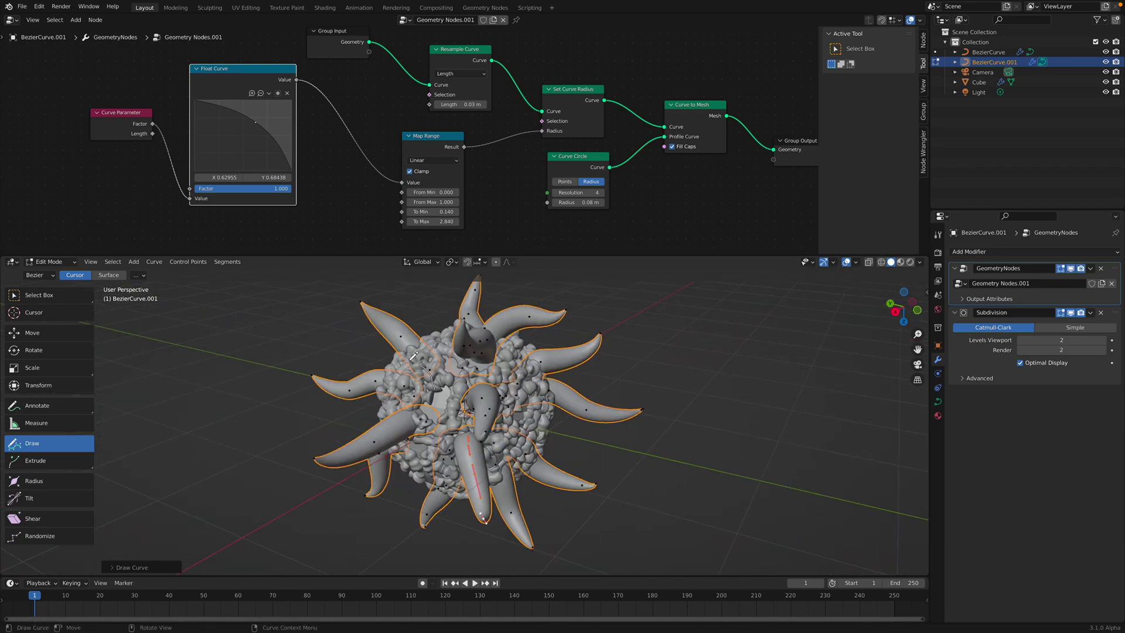
drag(349, 330, 352, 324)
middle_drag(352, 328, 225, 345)
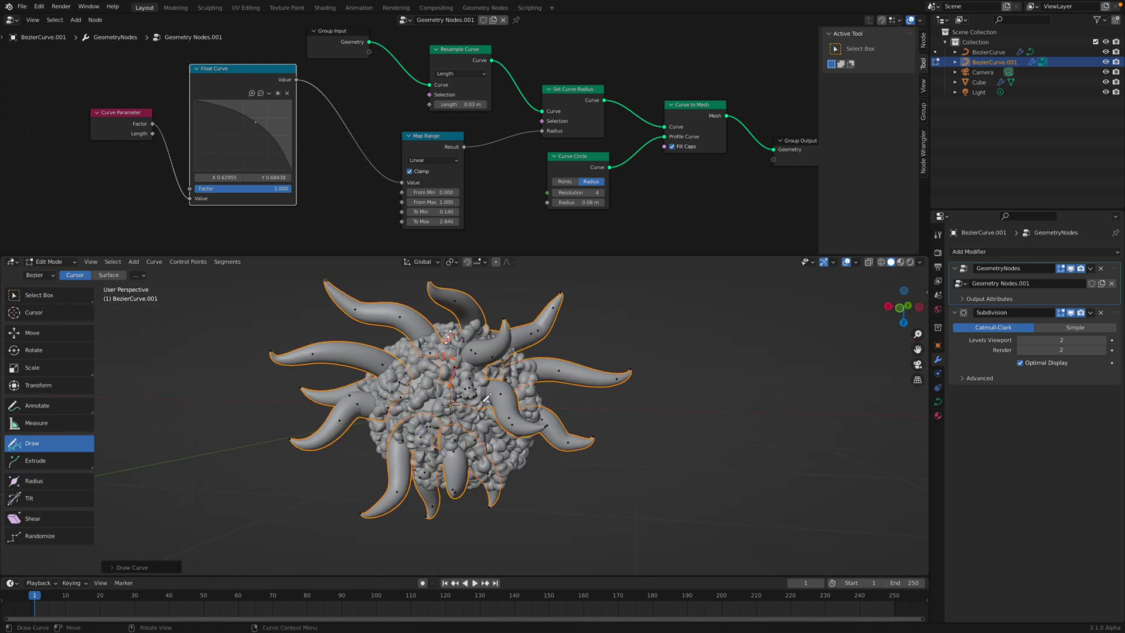
- Fill the gaps between the existing tentacles with additional outward curve strokes
middle_drag(460, 434, 528, 435)
middle_drag(530, 473, 548, 394)
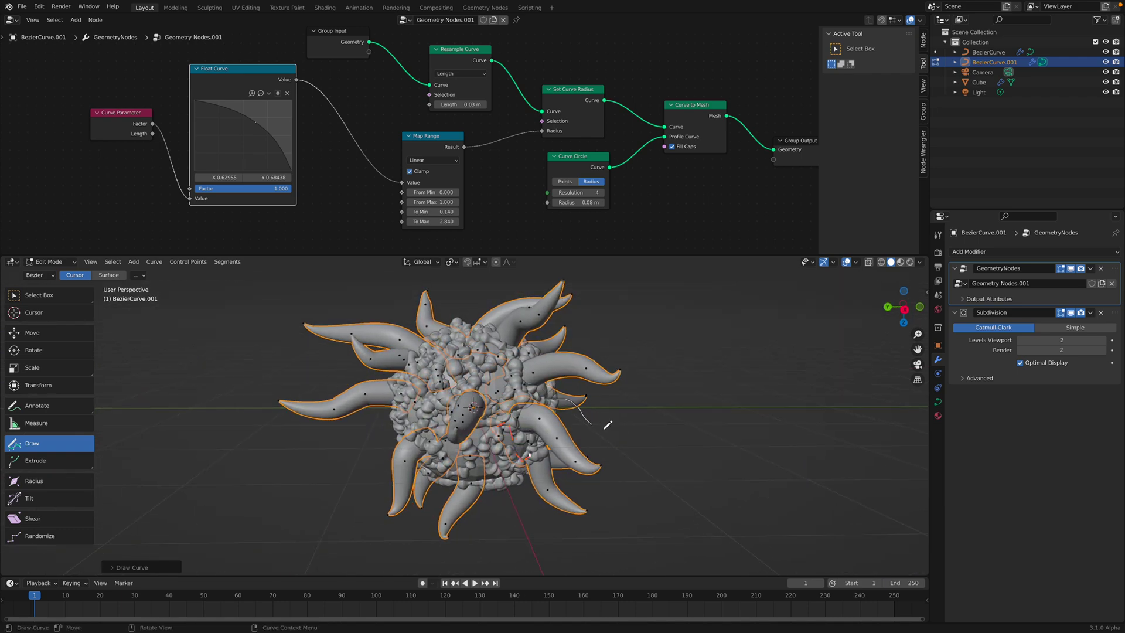
drag(607, 424, 607, 424)
middle_drag(607, 425, 586, 425)
drag(530, 515, 530, 515)
middle_drag(531, 515, 422, 422)
drag(362, 460, 363, 463)
middle_drag(363, 463, 440, 420)
drag(363, 458, 364, 458)
middle_drag(363, 458, 401, 387)
drag(362, 388, 361, 390)
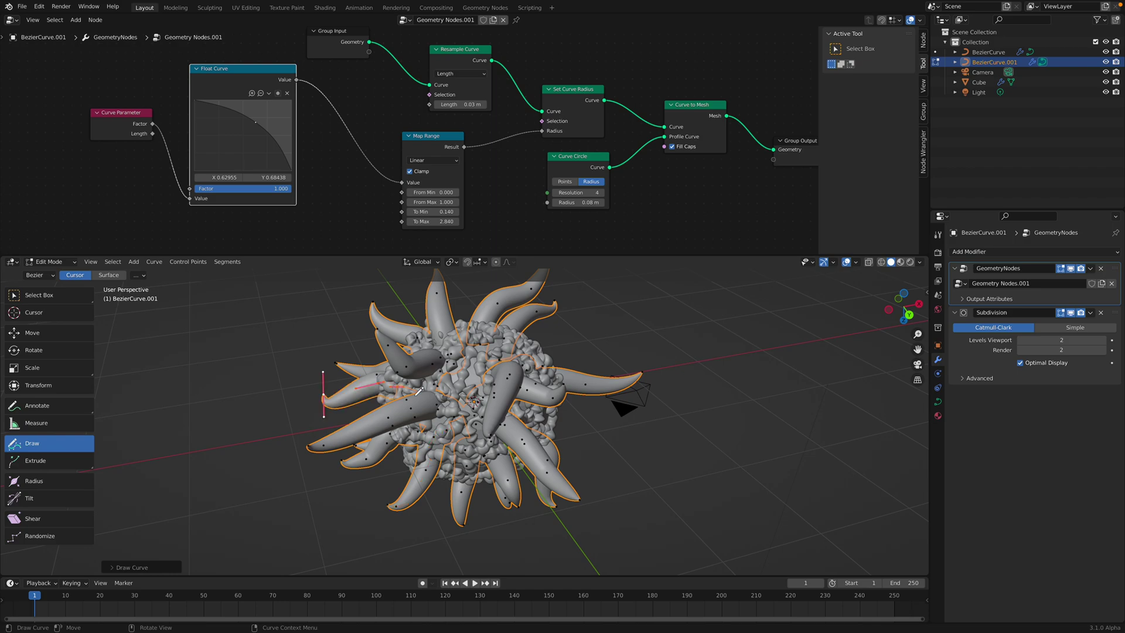
middle_drag(360, 390, 490, 341)
drag(554, 300, 554, 300)
middle_drag(554, 300, 439, 370)
drag(441, 371, 440, 371)
middle_drag(441, 371, 475, 463)
drag(511, 550, 516, 549)
middle_drag(363, 498, 473, 488)
drag(472, 488, 514, 559)
middle_drag(509, 518, 718, 431)
click(937, 402)
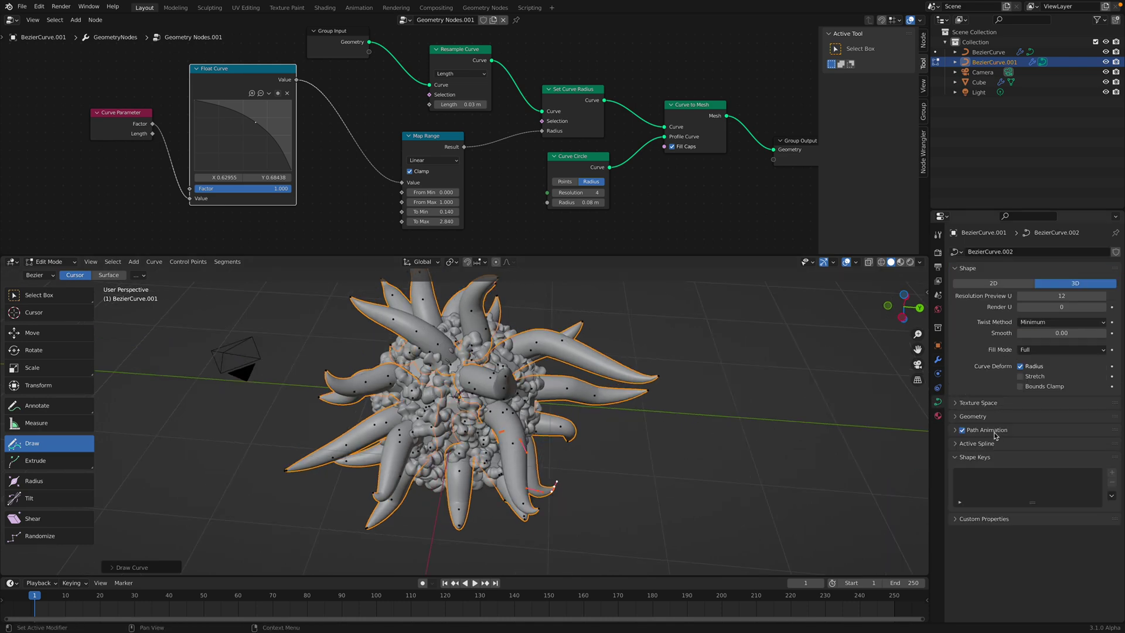
click(972, 417)
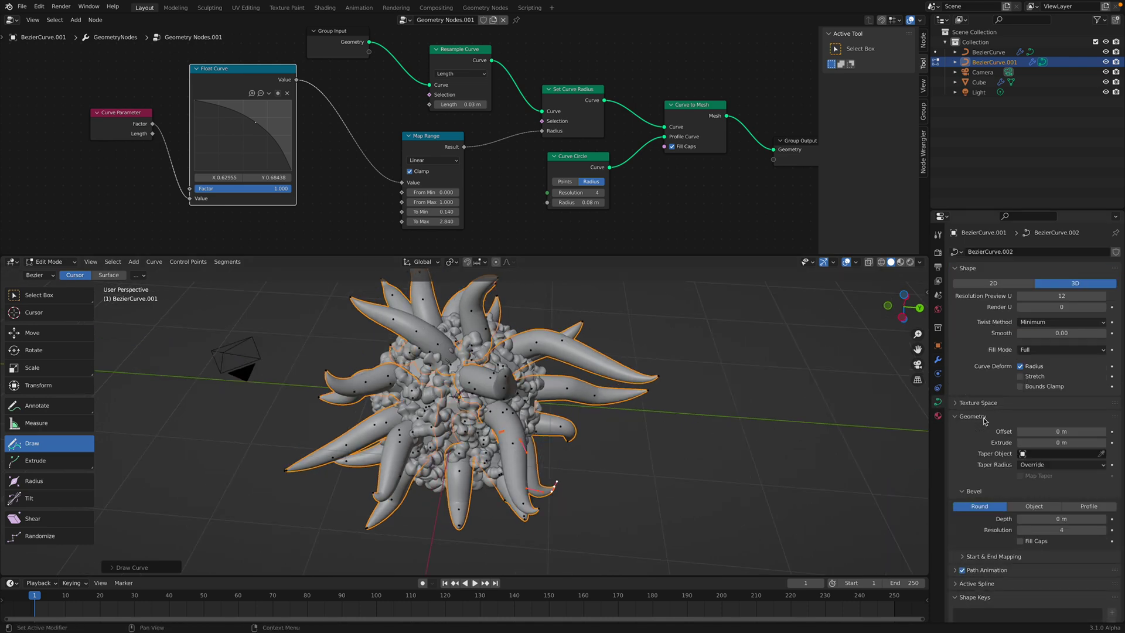
click(984, 418)
click(980, 459)
click(980, 459)
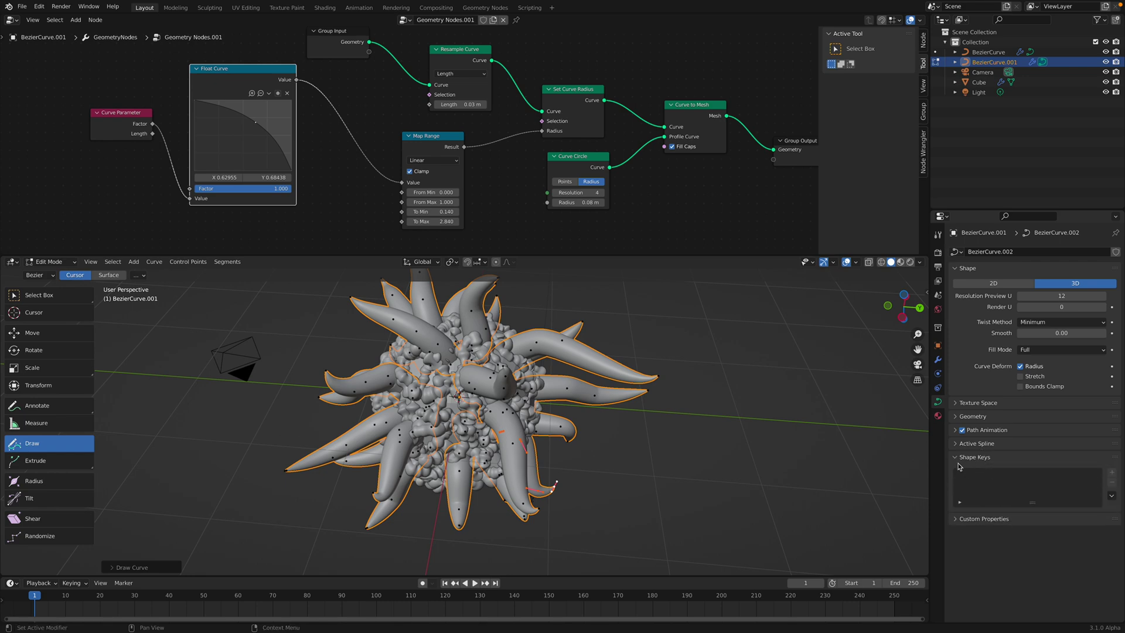
- Draw the last few tentacle strokes from the sphere's lower side
middle_drag(690, 420, 529, 405)
mouse_move(572, 465)
middle_down()
mouse_move(592, 447)
mouse_move(538, 415)
middle_up()
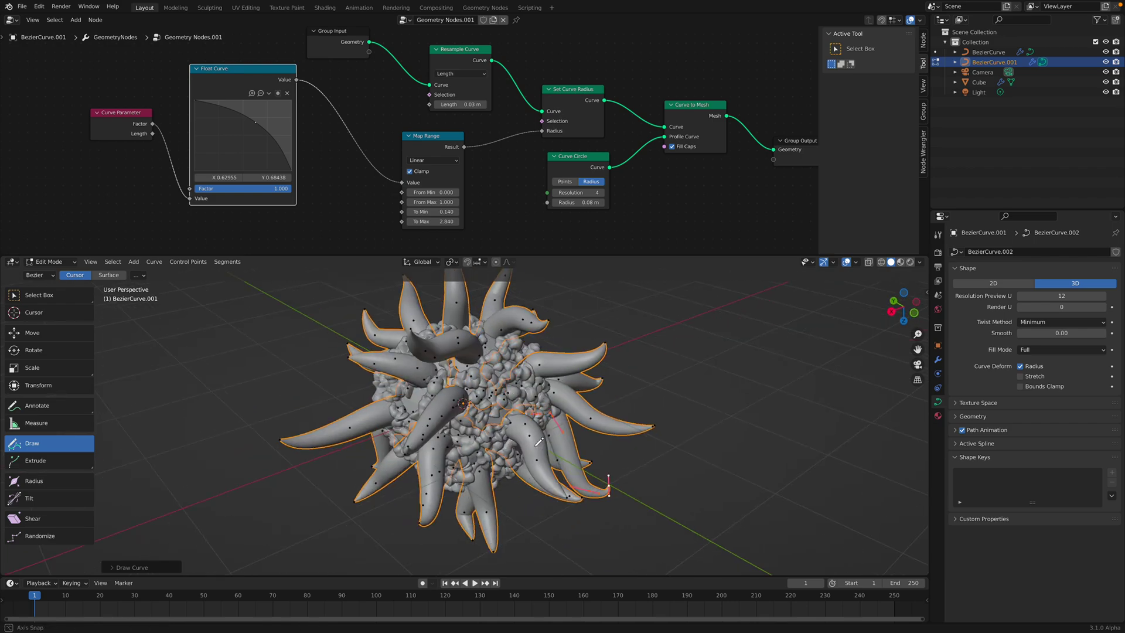
middle_drag(592, 483, 446, 427)
- Return to Object Mode, save the file and deselect the tentacle curve
click(37, 264)
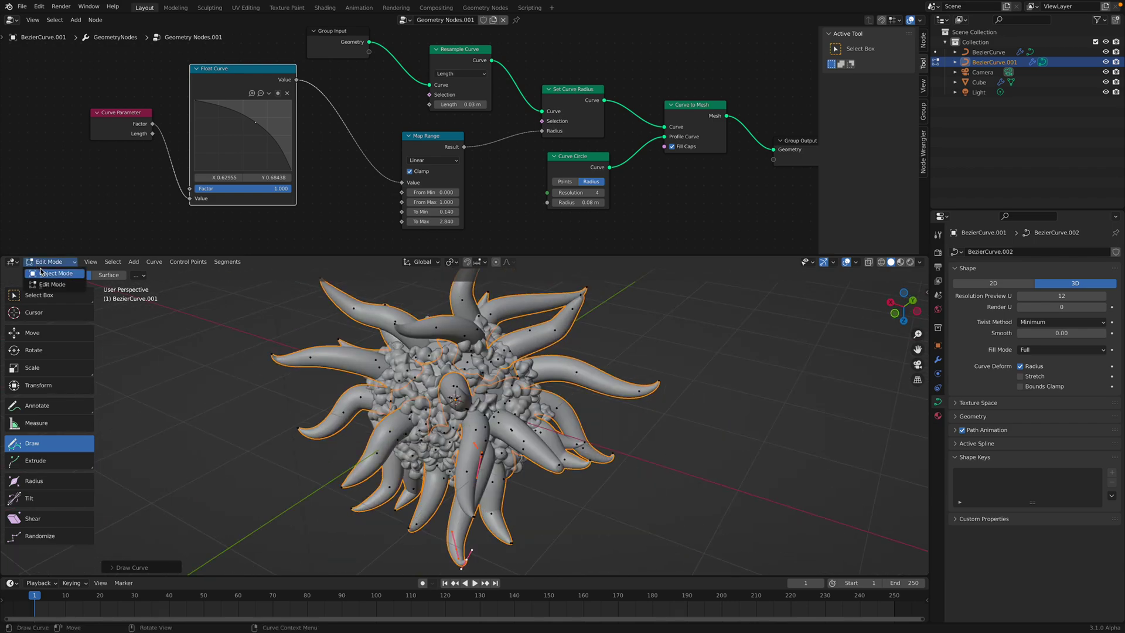
click(44, 273)
key(ctrl+s)
click(661, 356)
middle_drag(661, 357, 573, 354)
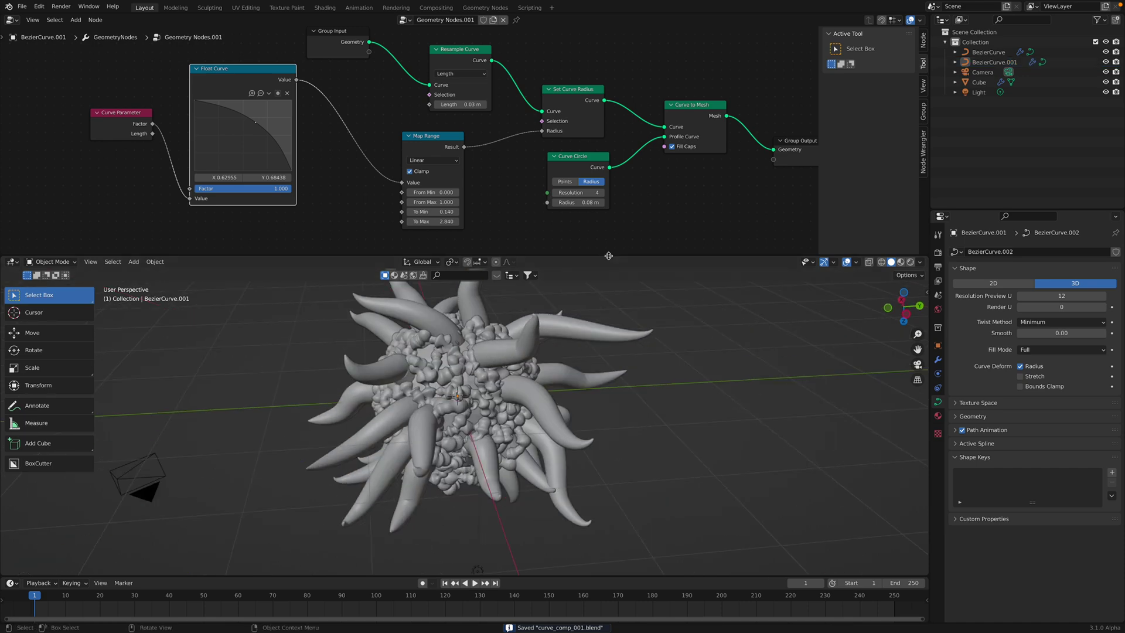
- Enlarge the node editor, move the Curve Parameter and Float Curve nodes away from Map Range, and save the file
drag(609, 255, 607, 209)
middle_drag(650, 316, 479, 334)
scroll(281, 76, down, 2)
middle_drag(281, 77, 306, 109)
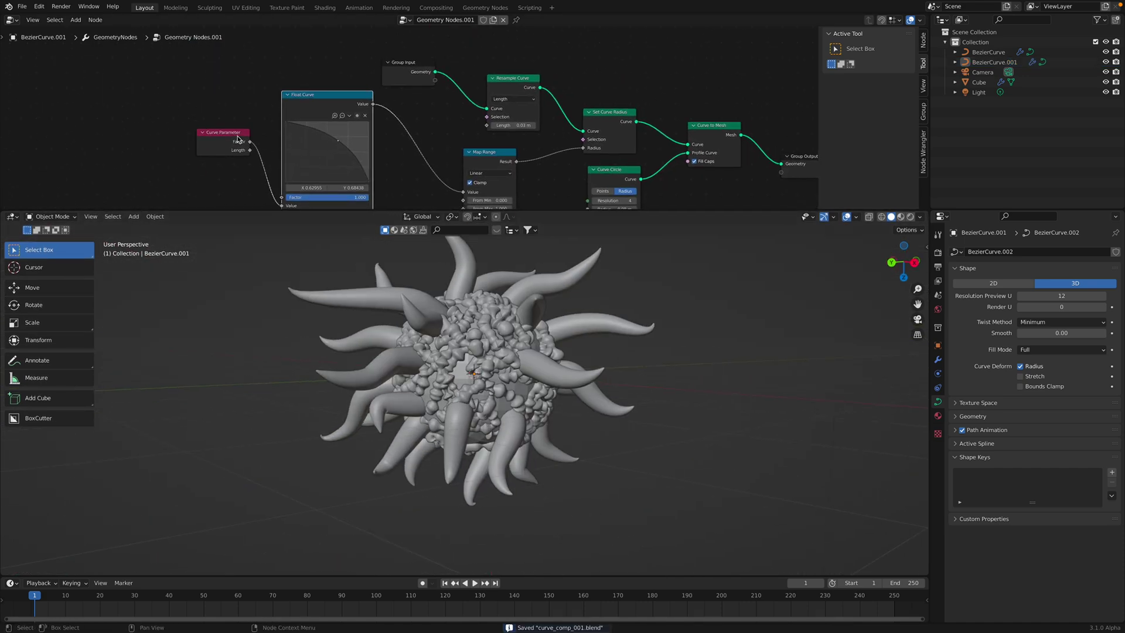
drag(237, 135, 167, 110)
drag(312, 106, 254, 106)
drag(390, 210, 390, 308)
middle_drag(348, 287, 360, 247)
drag(291, 110, 307, 113)
key(ctrl+s)
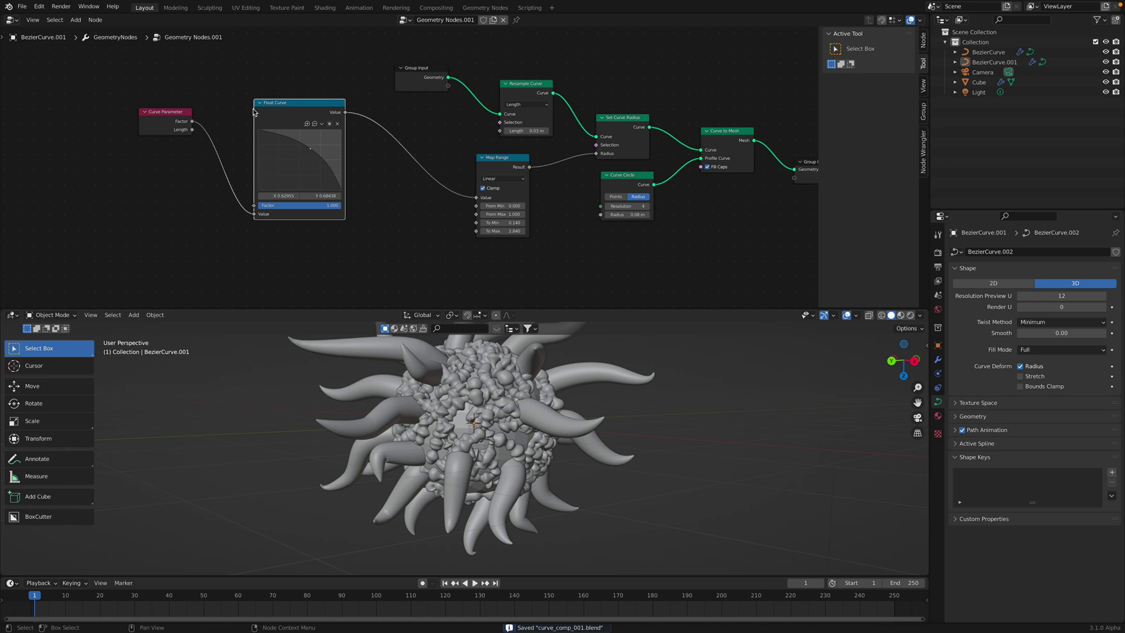
- Shift the Float Curve and Map Range nodes slightly, then duplicate Map Range and place the copy below Float Curve
drag(272, 115, 273, 100)
drag(497, 168, 486, 166)
key(shift+d)
click(292, 235)
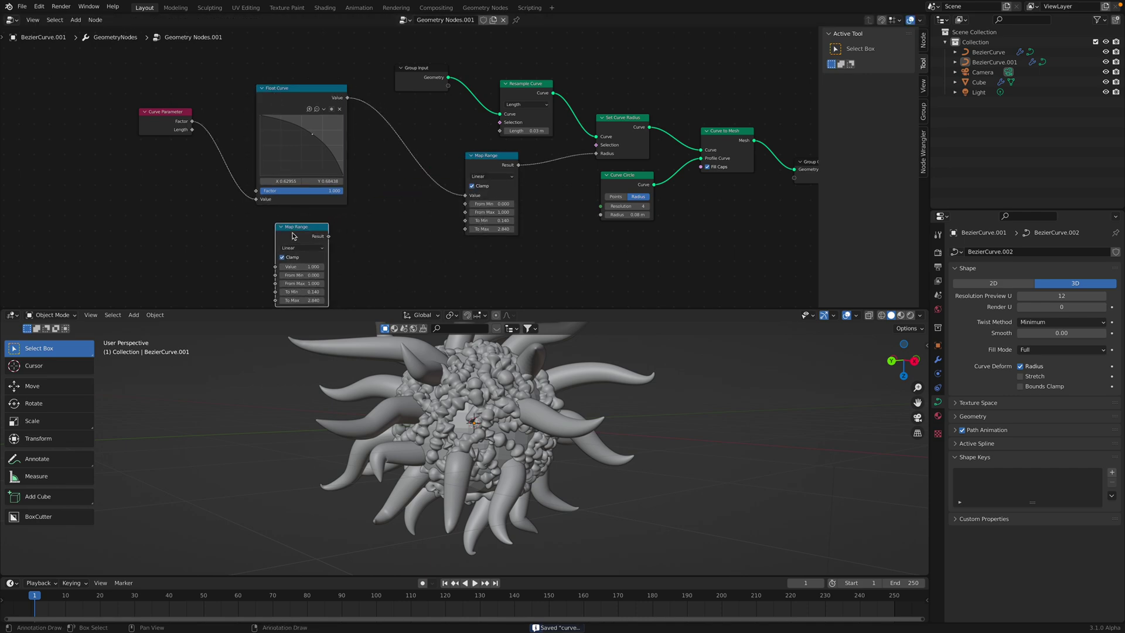
click(293, 236)
- Feed Curve Parameter's Factor into the duplicated Map Range, set its To Min to 0 and To Max to 20, and save the file
middle_drag(293, 235, 296, 221)
drag(186, 119, 281, 253)
scroll(281, 253, up, 2)
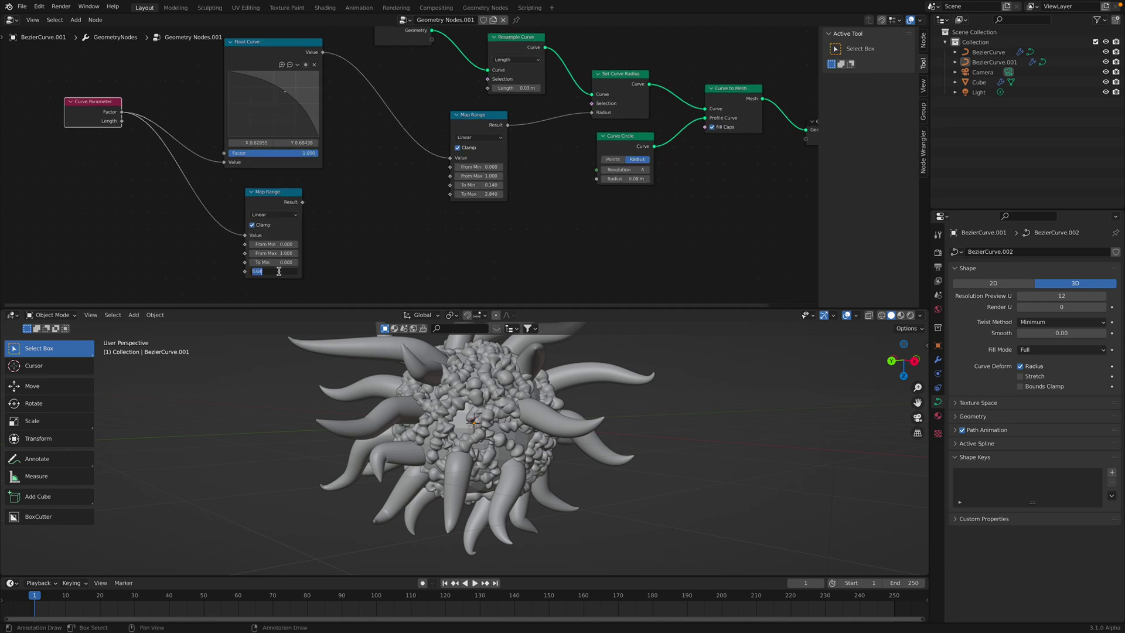
key(ctrl+s)
drag(283, 200, 246, 207)
- Add a Math node beside the duplicated Map Range and connect that range's Result to its first value
key(shift+a)
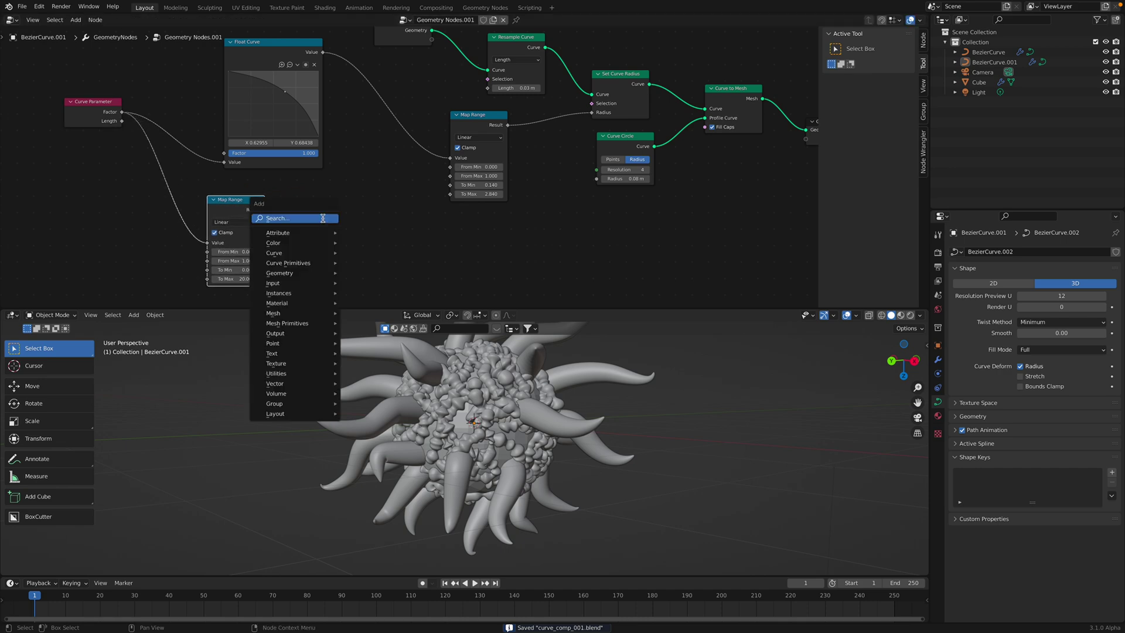
click(323, 219)
text(ma)
key(BackSpace)
key(BackSpace)
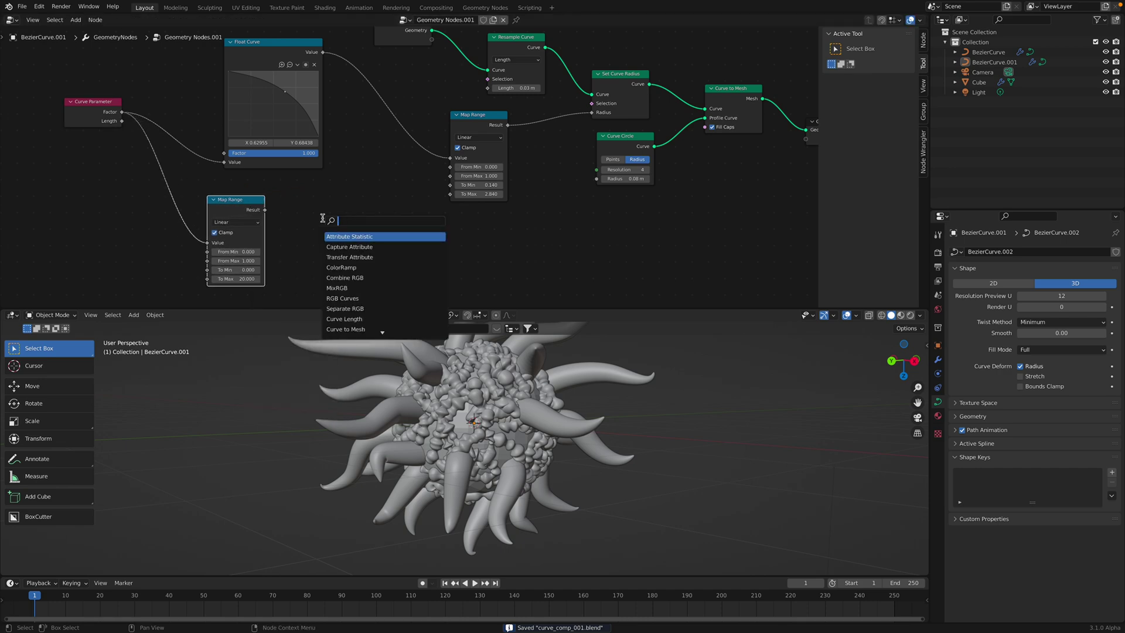
text(math)
key(Return)
click(323, 218)
scroll(310, 208, up, 1)
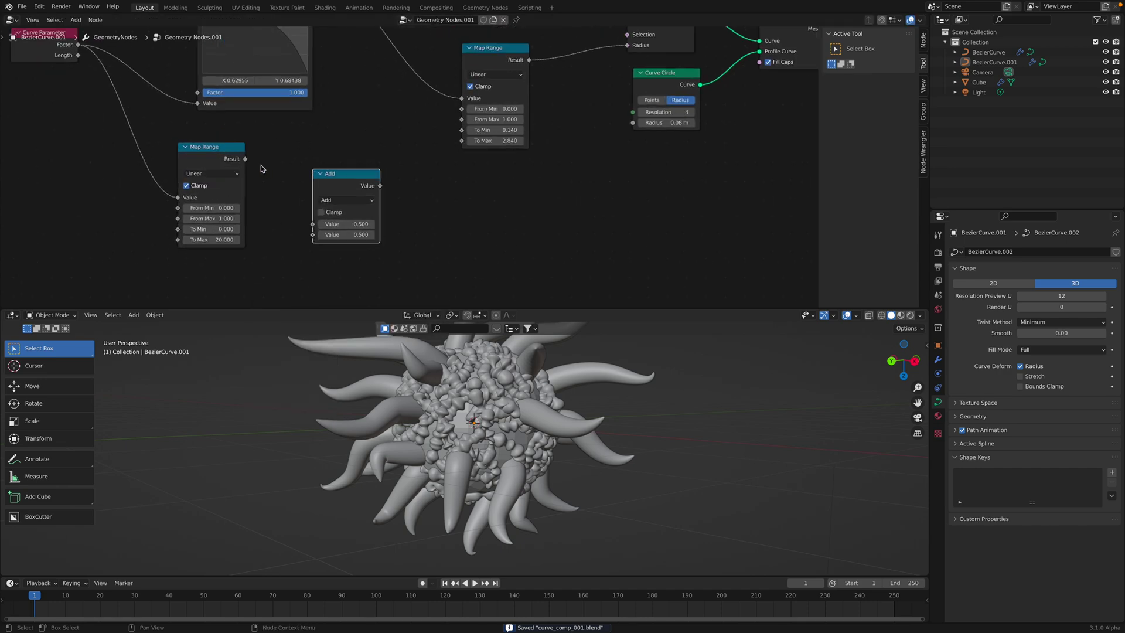
drag(245, 159, 313, 224)
- Set the new Math node's operation to Modulo with a second value of 2
click(343, 201)
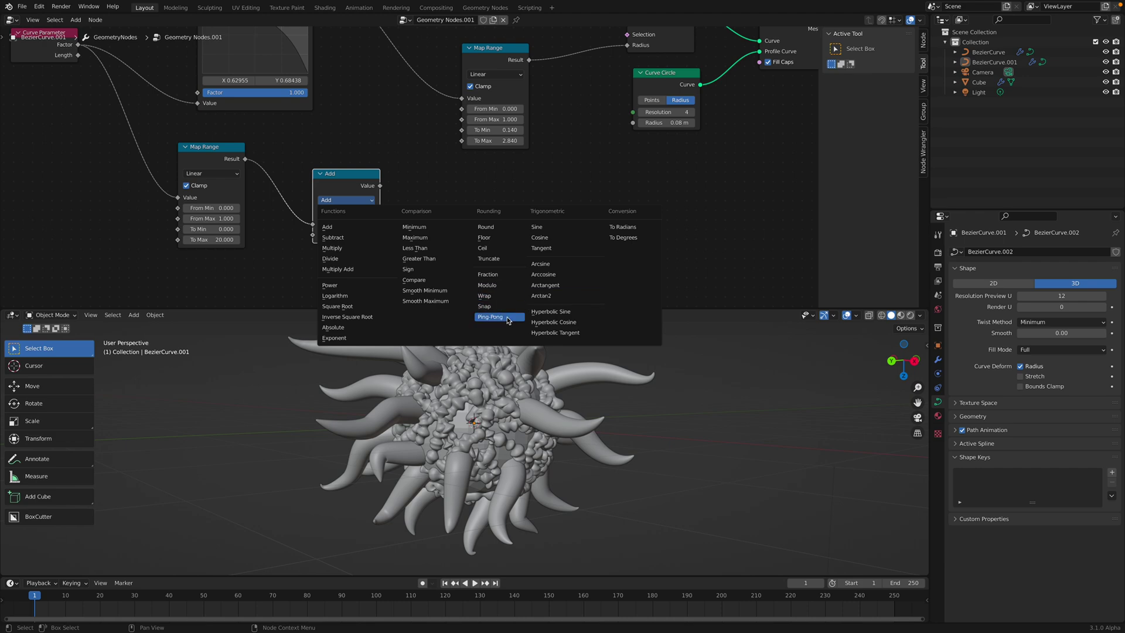
click(504, 291)
mouse_move(346, 177)
mouse_down()
mouse_move(322, 177)
mouse_move(348, 194)
mouse_up()
click(328, 235)
text(2)
key(Return)
scroll(401, 204, down, 3)
middle_drag(400, 204, 342, 227)
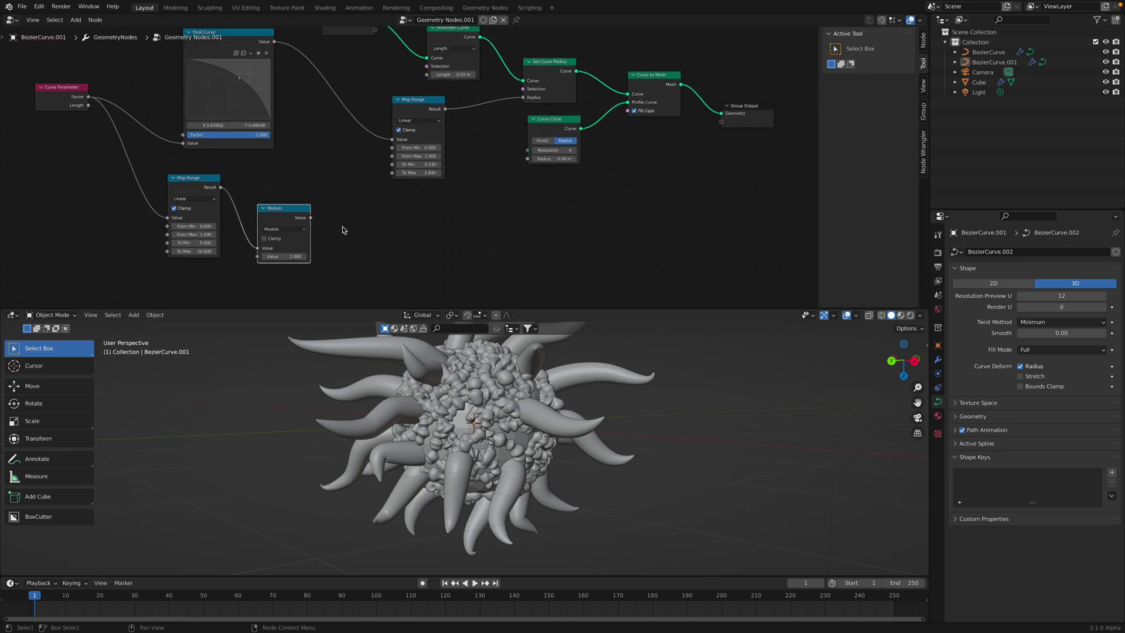
- Save the file and connect the Modulo output to the Radius input of Set Curve Radius
key(ctrl+s)
drag(311, 217, 523, 97)
middle_drag(530, 453, 567, 343)
scroll(393, 225, up, 1)
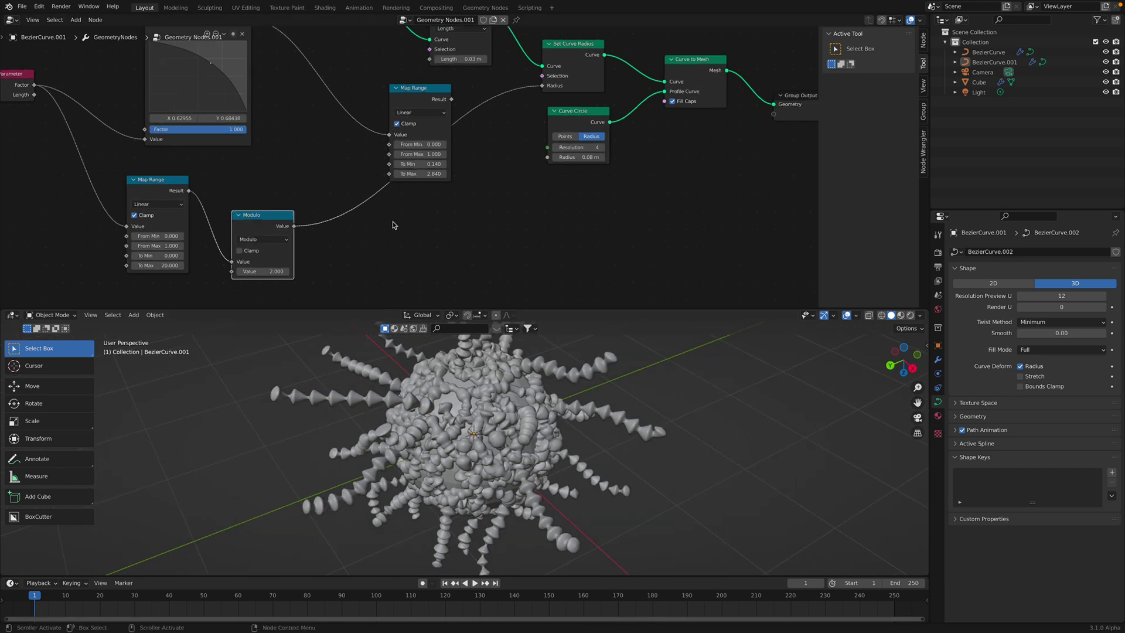
- Change the Modulo node's operation to Ping-Pong and view the tentacles from another angle
click(271, 239)
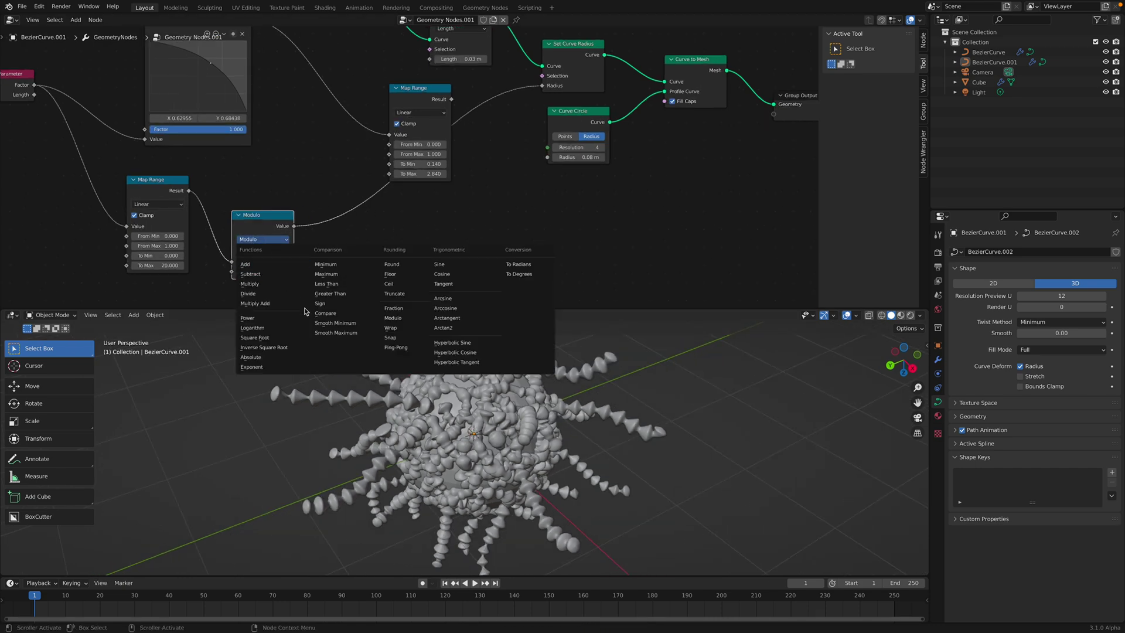
click(403, 349)
middle_drag(612, 438, 589, 415)
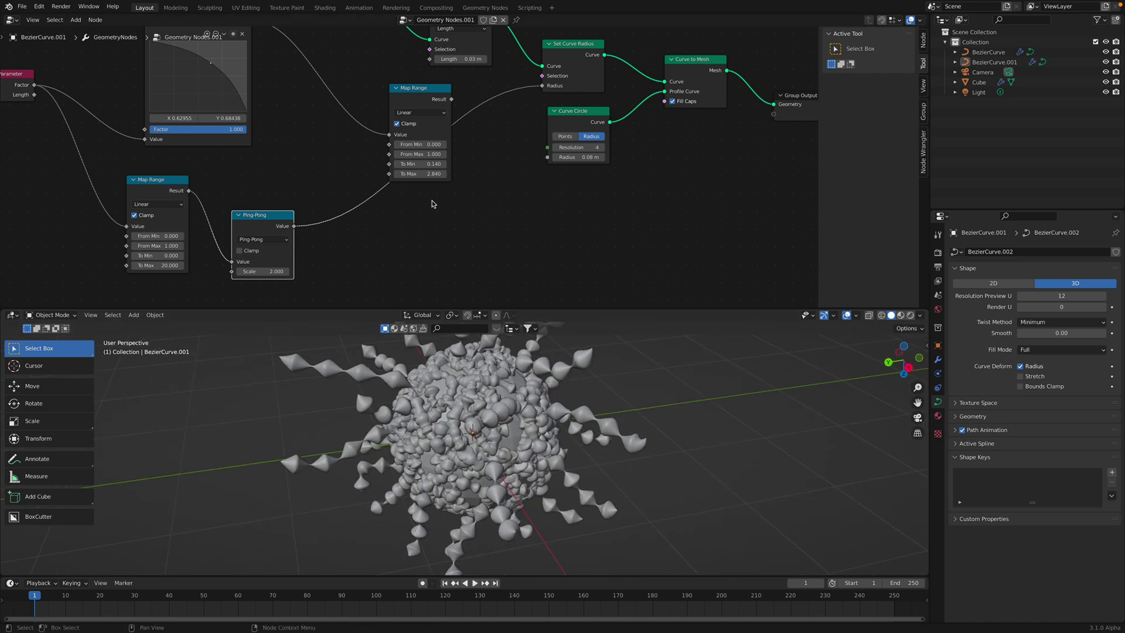
- Add a Multiply Math node before Set Curve Radius, combining the Ping-Pong value with the upper Map Range's Result
middle_drag(434, 206, 441, 244)
key(shift+a)
click(447, 247)
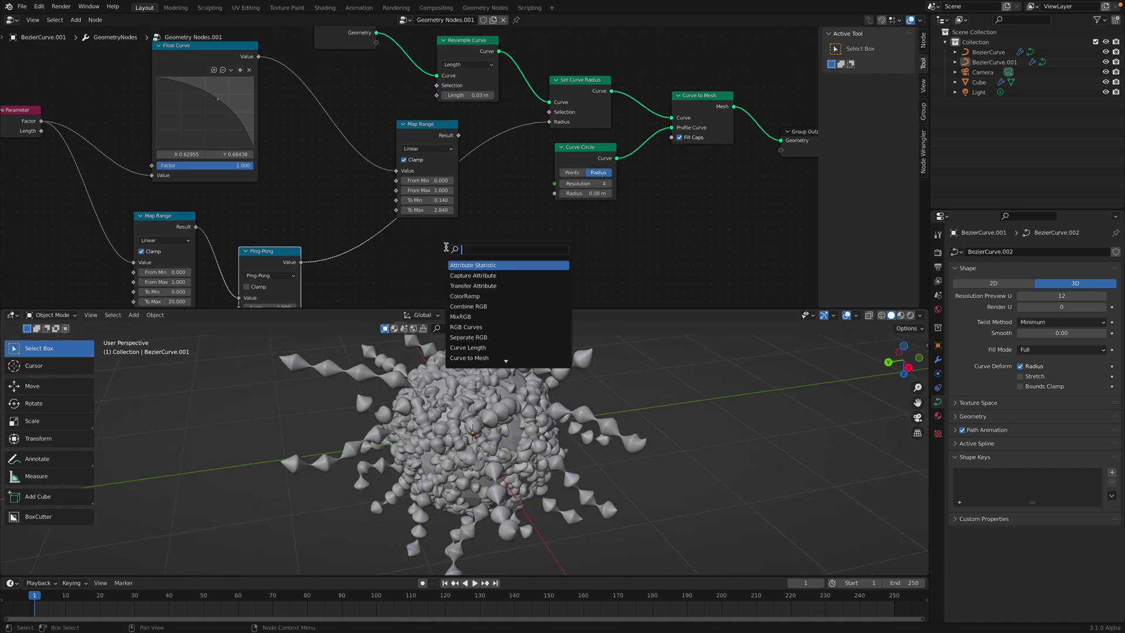
text(add)
key(Return)
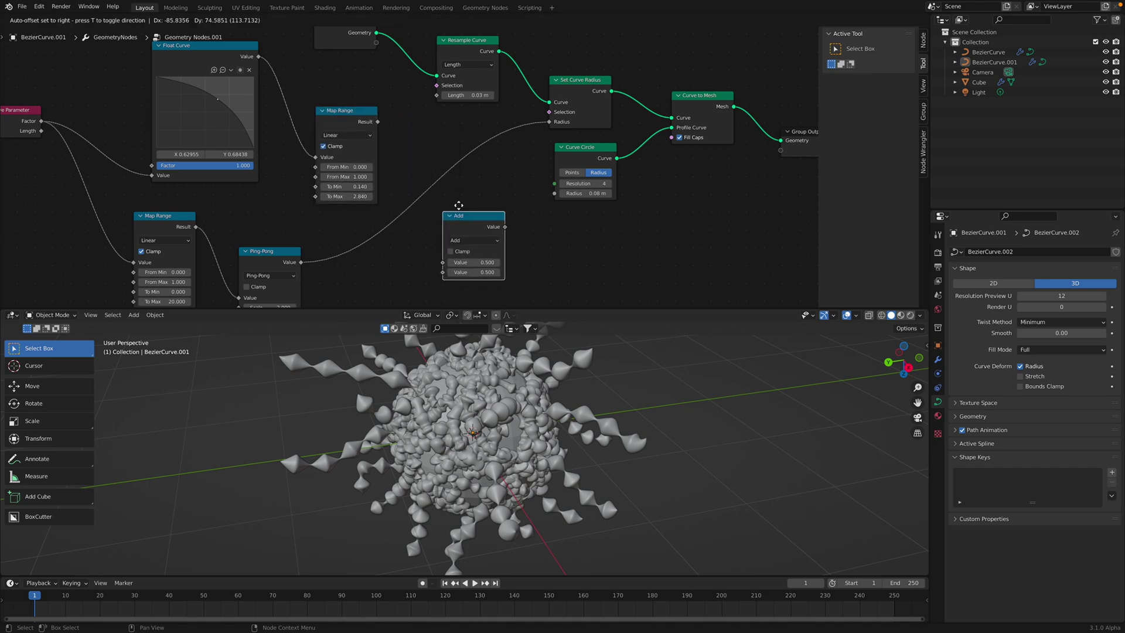
click(435, 152)
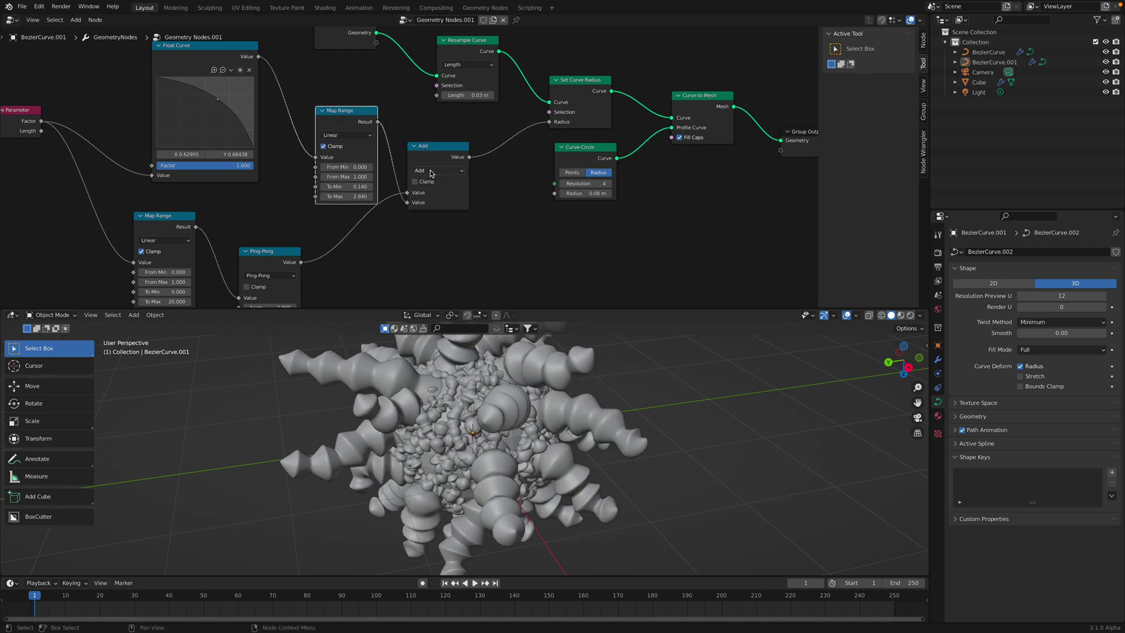
click(436, 170)
click(436, 215)
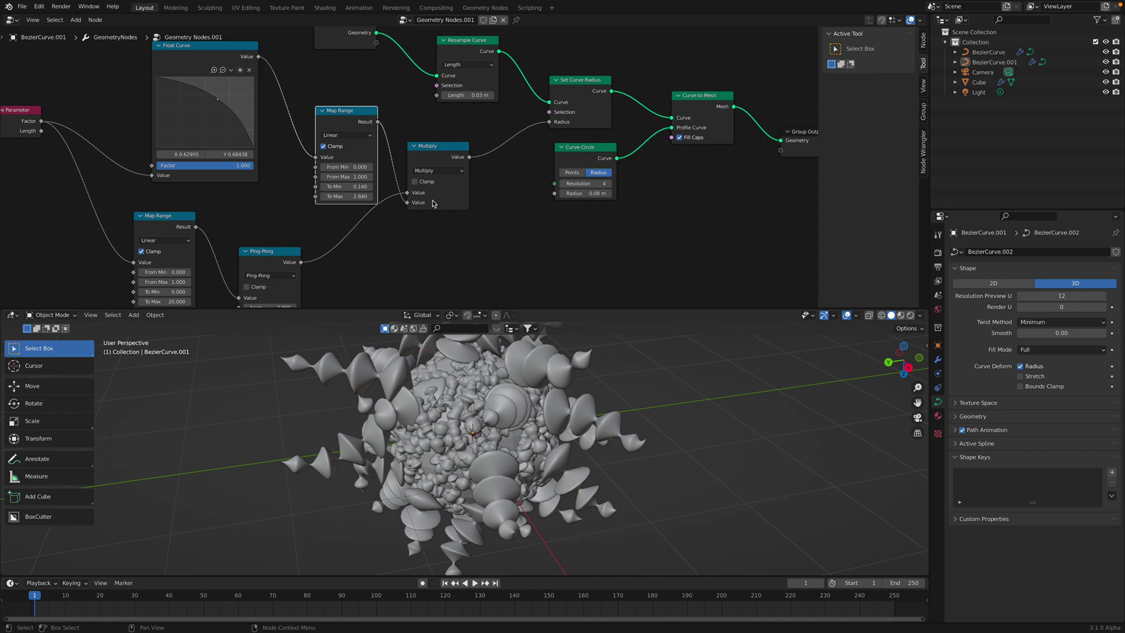
- Set the upper Map Range's To Min to 0.62 and To Max to 1.98, set the Ping-Pong scale to 1.16, and save the file
mouse_move(347, 187)
mouse_down()
mouse_move(369, 196)
mouse_move(298, 196)
mouse_move(375, 186)
mouse_move(364, 186)
mouse_up()
middle_drag(293, 238, 297, 183)
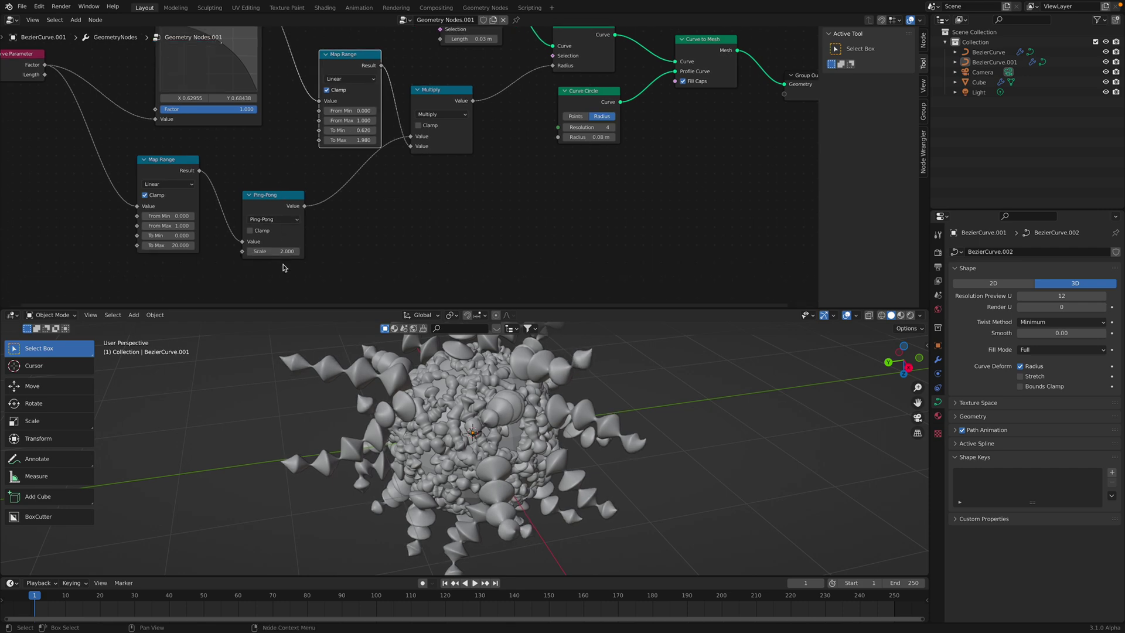
drag(283, 252, 232, 251)
middle_drag(581, 433, 509, 421)
key(ctrl+s)
drag(264, 251, 271, 252)
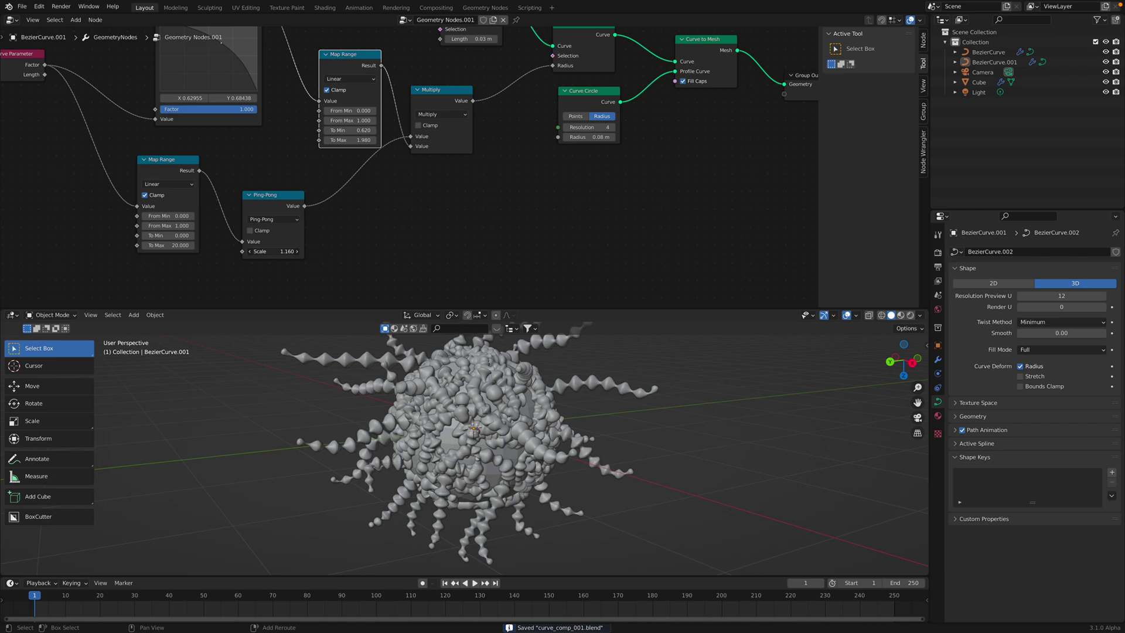
- Select BezierCurve, save the file, deselect everything, and frame its whole node tree above an enlarged 3D viewport
middle_drag(683, 451, 552, 405)
drag(633, 308, 633, 241)
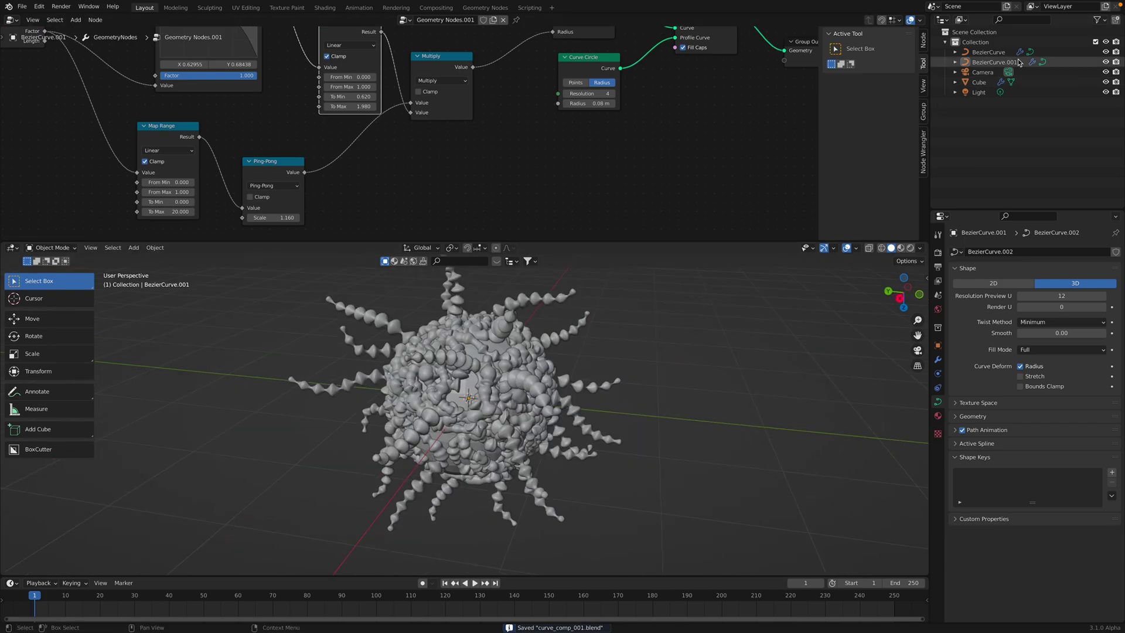
click(989, 52)
middle_drag(732, 287, 654, 260)
key(ctrl+s)
key(alt+a)
drag(655, 241, 645, 295)
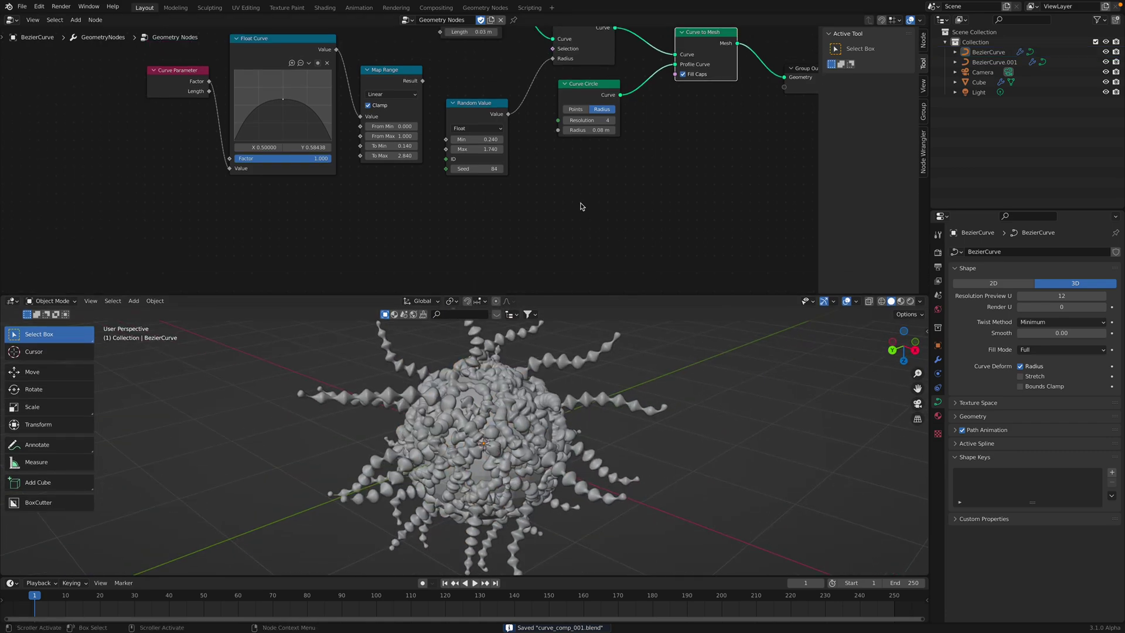
key(Home)
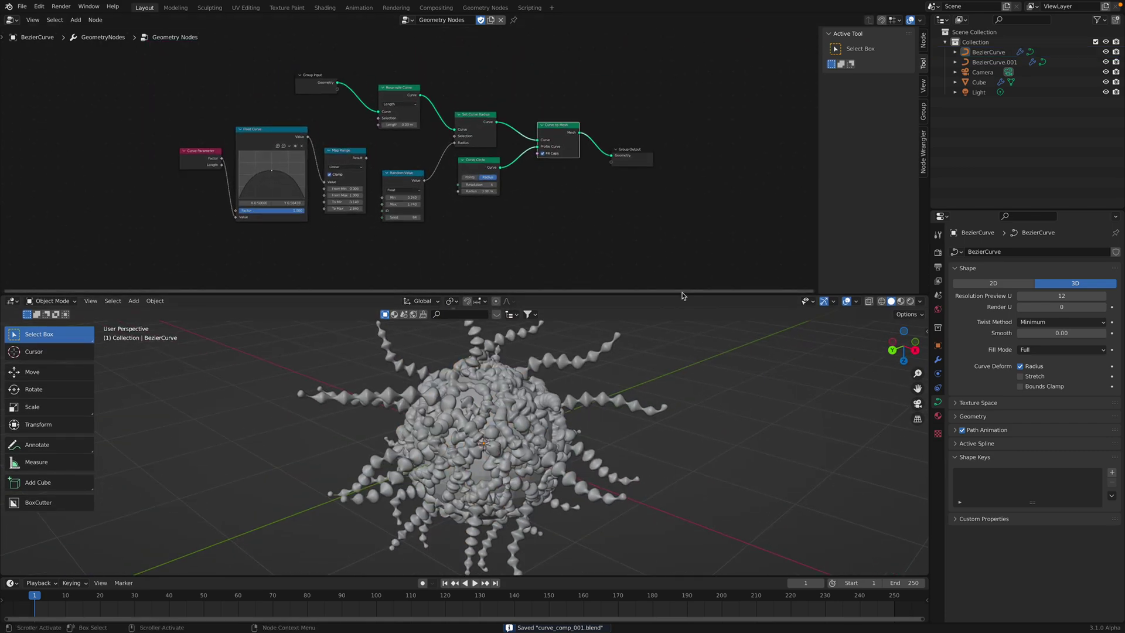
drag(683, 296, 681, 264)
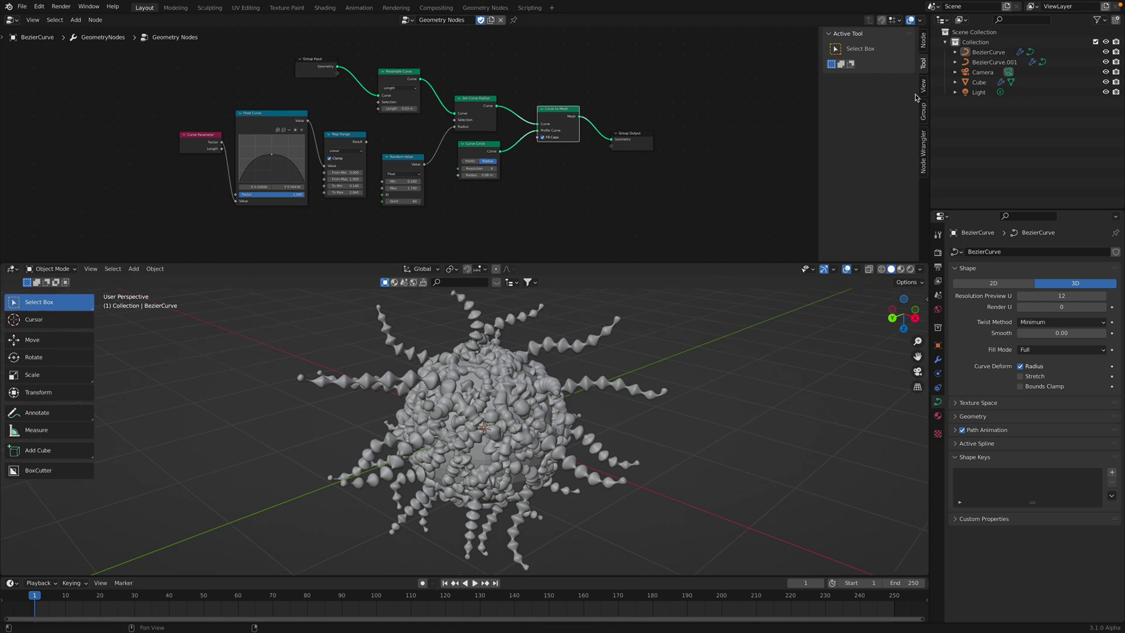
- Compare the node trees of BezierCurve.001 and BezierCurve, and examine the beaded tentacles from several sides
click(984, 58)
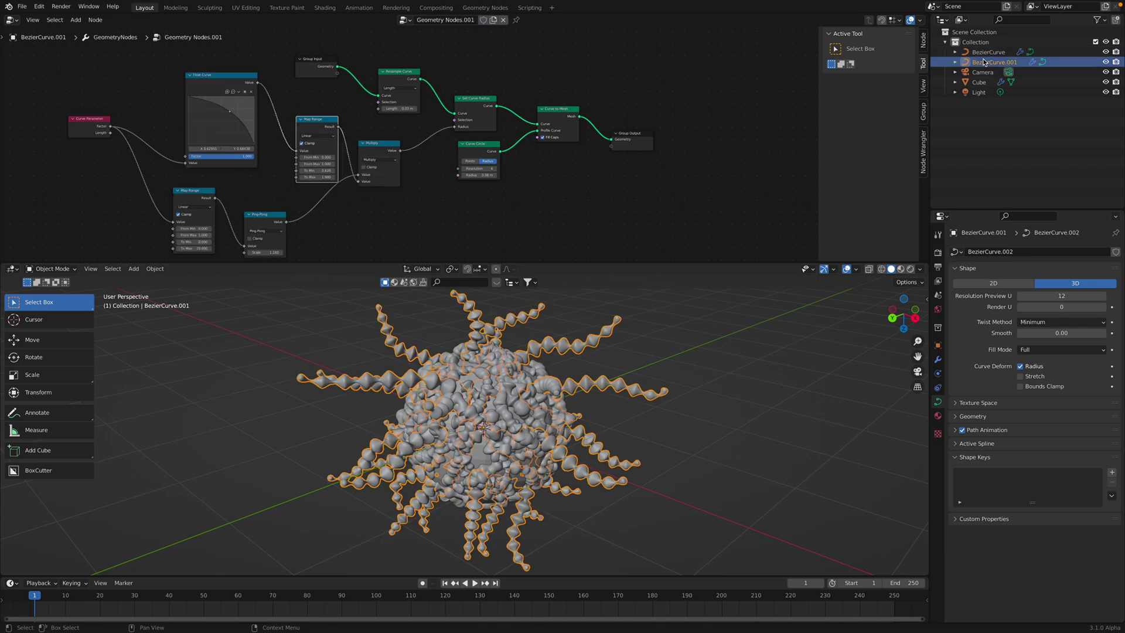
click(984, 57)
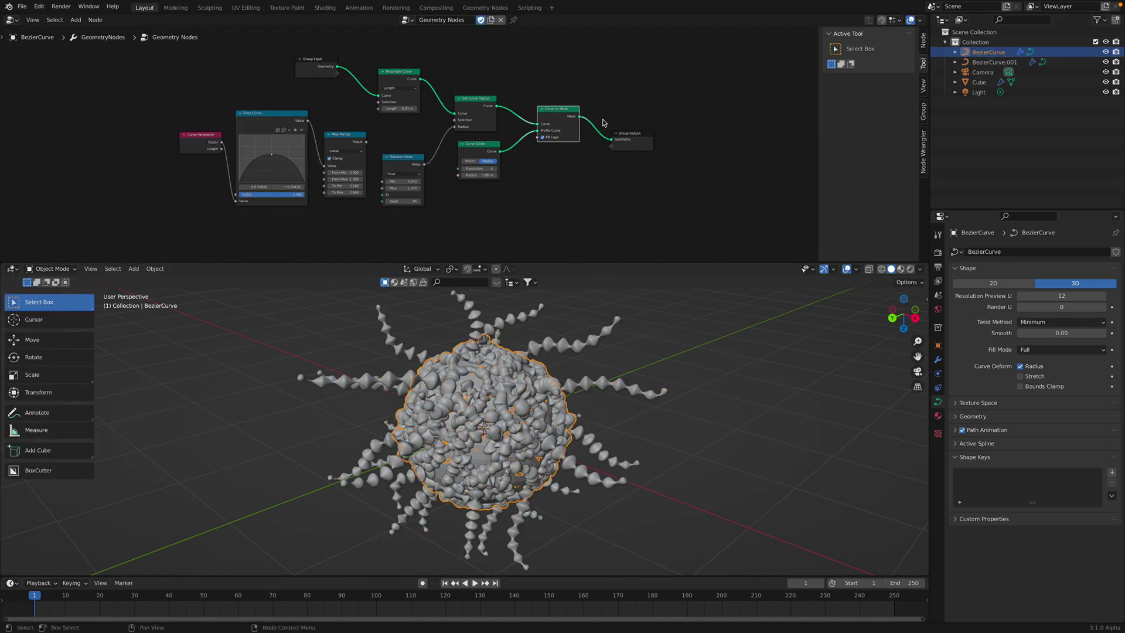
click(996, 62)
middle_drag(542, 358, 410, 387)
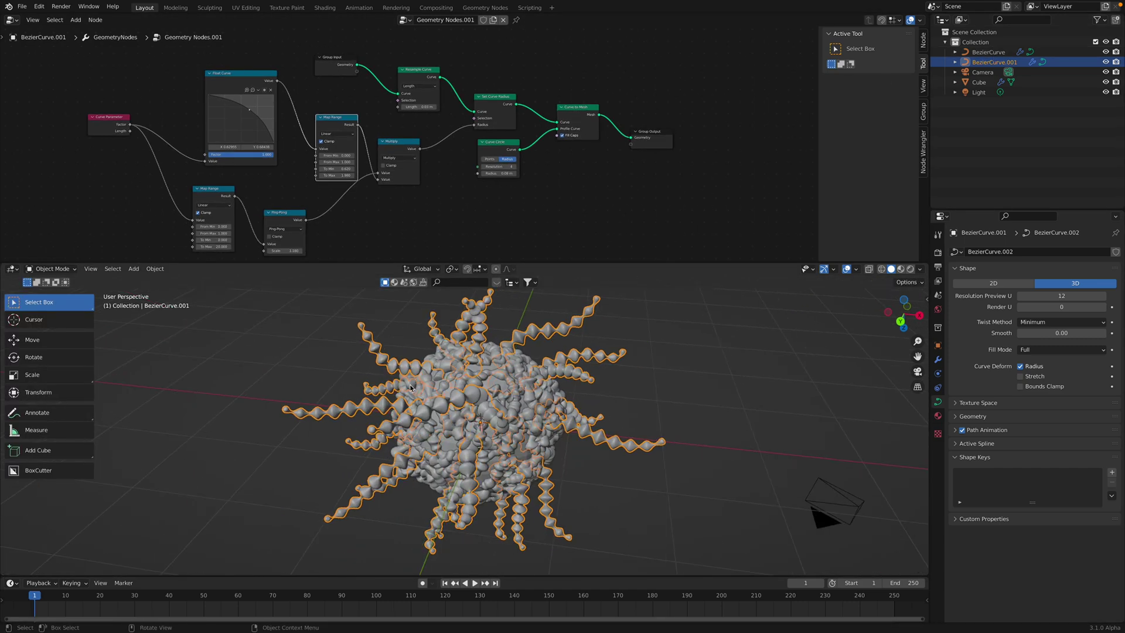
middle_drag(555, 419, 545, 405)
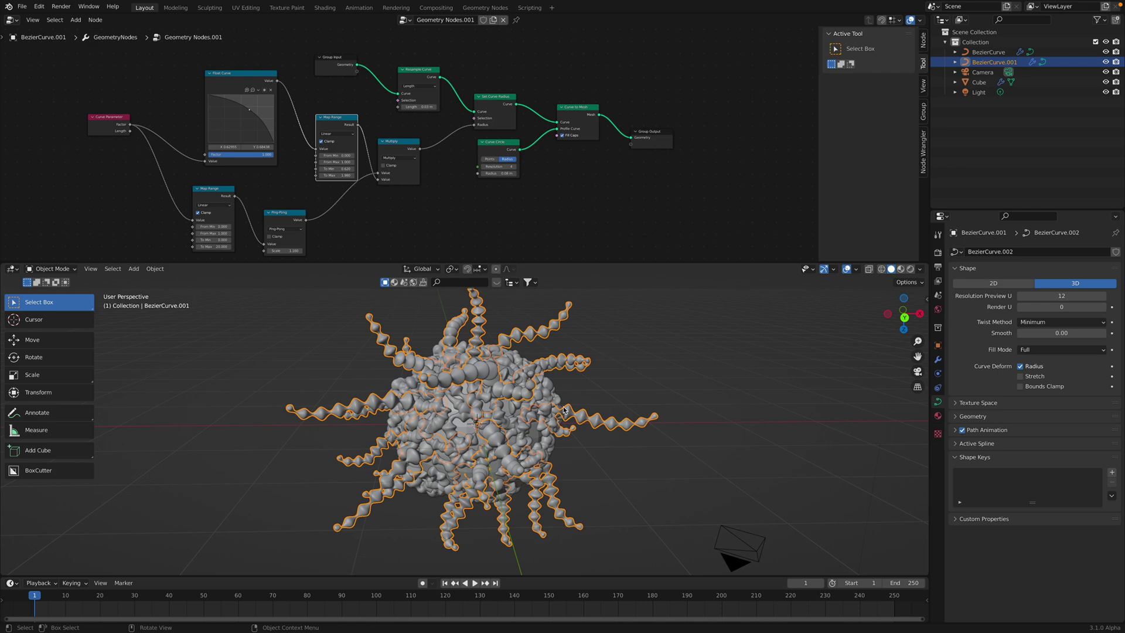
mouse_move(564, 407)
middle_down()
mouse_move(592, 379)
mouse_move(613, 380)
mouse_move(550, 391)
middle_up()
- Enter Edit Mode on BezierCurve.001 and draw extra tentacle strokes outward from the sphere on several sides
click(977, 52)
click(977, 61)
key(Tab)
drag(623, 385, 651, 375)
mouse_move(651, 375)
middle_down()
mouse_move(405, 397)
mouse_move(424, 469)
middle_up()
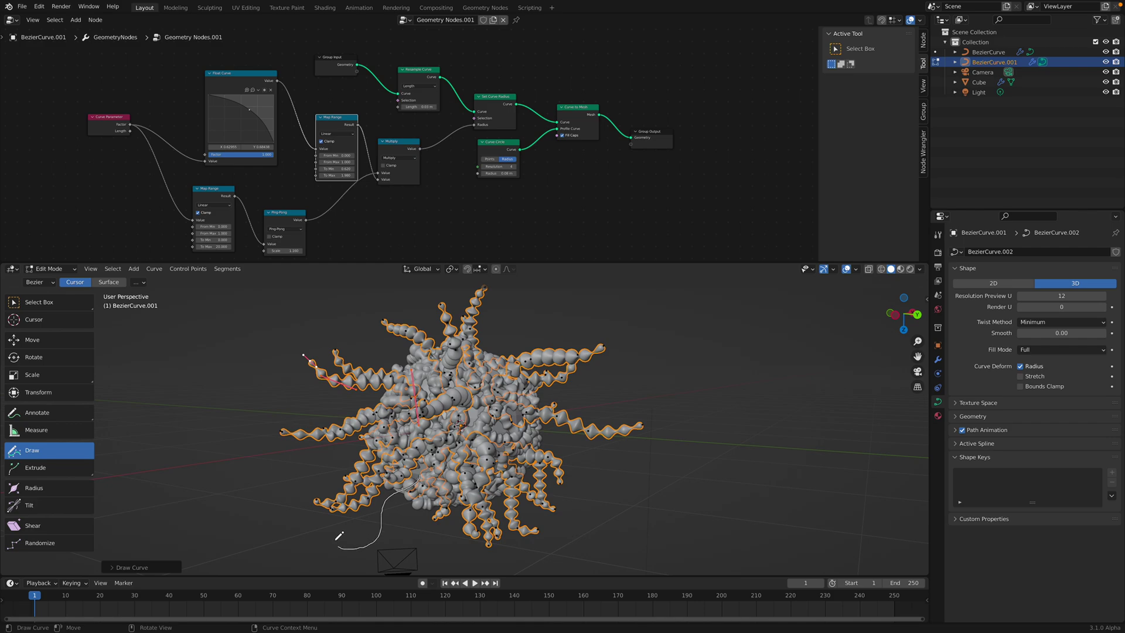
middle_drag(339, 535, 526, 428)
drag(591, 459, 611, 459)
middle_drag(463, 366, 496, 355)
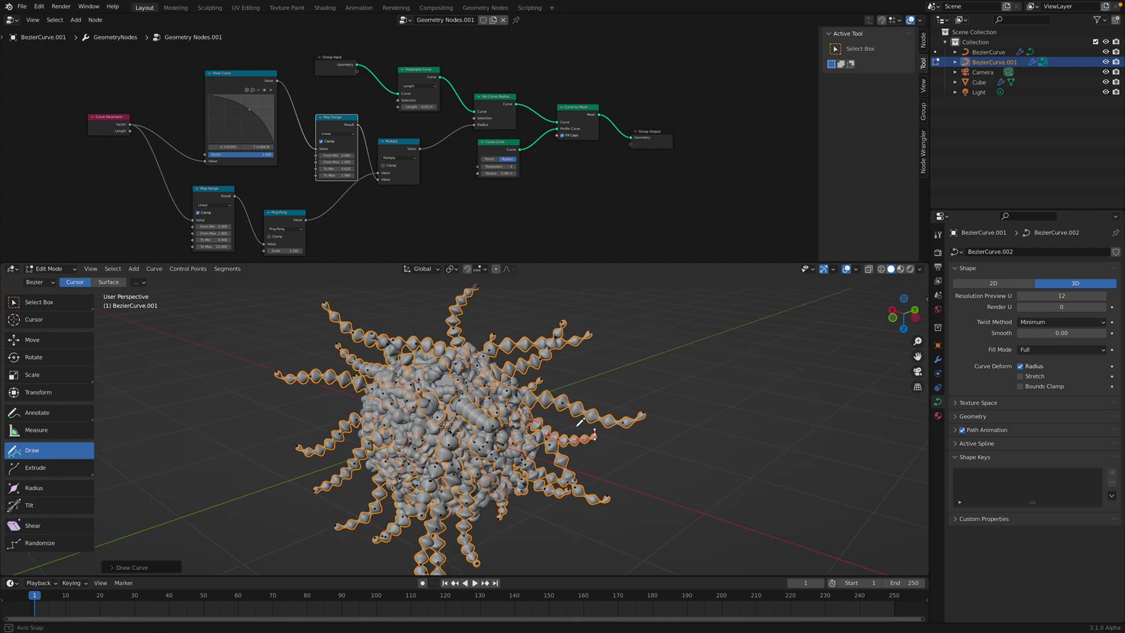
drag(473, 354, 549, 305)
- Return to Object Mode, save the file and enlarge the 3D viewport
key(Tab)
mouse_move(519, 337)
middle_down()
mouse_move(453, 352)
mouse_move(407, 346)
mouse_move(362, 366)
middle_up()
key(ctrl+s)
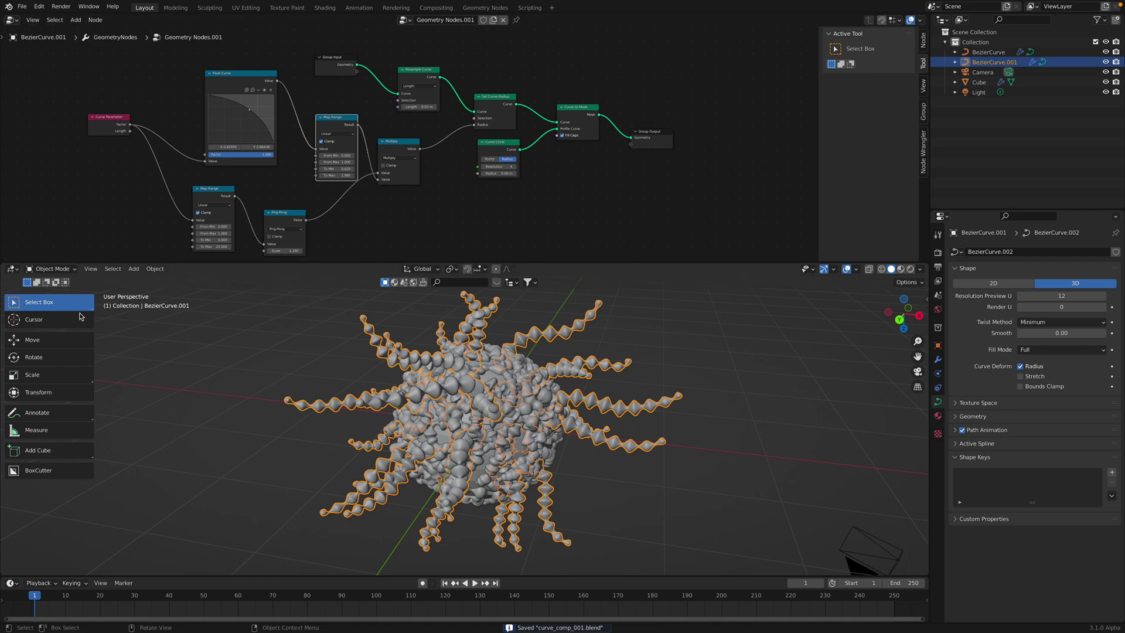
drag(382, 263, 384, 234)
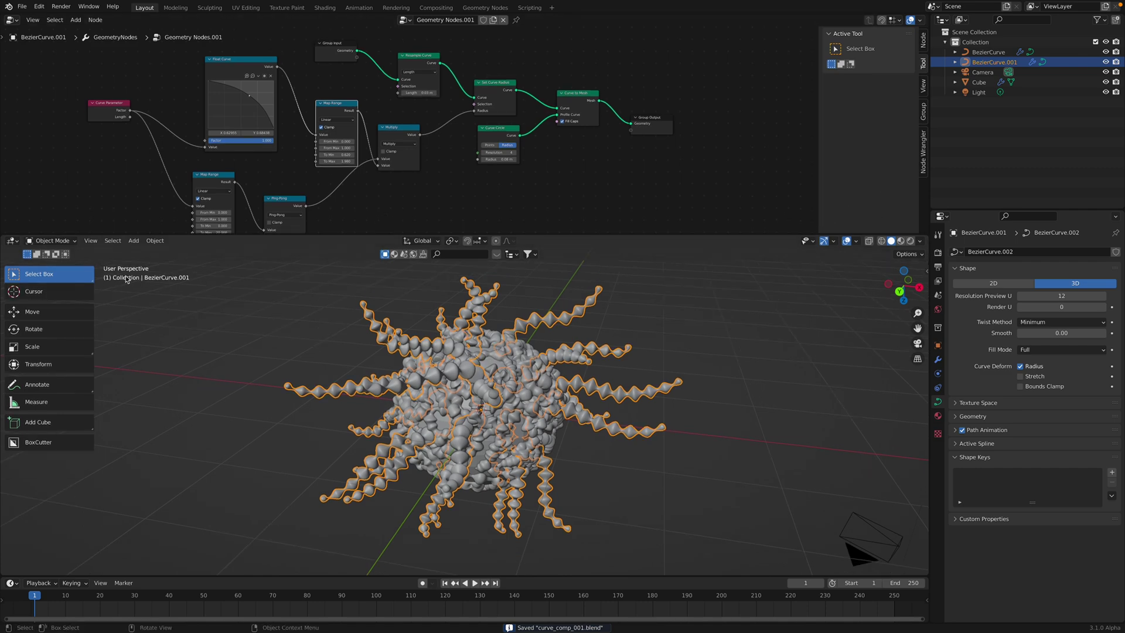
- Switch the Draw tool's depth to Surface in Edit Mode, return to Object Mode, deselect the tentacles and save the file
click(52, 241)
click(61, 265)
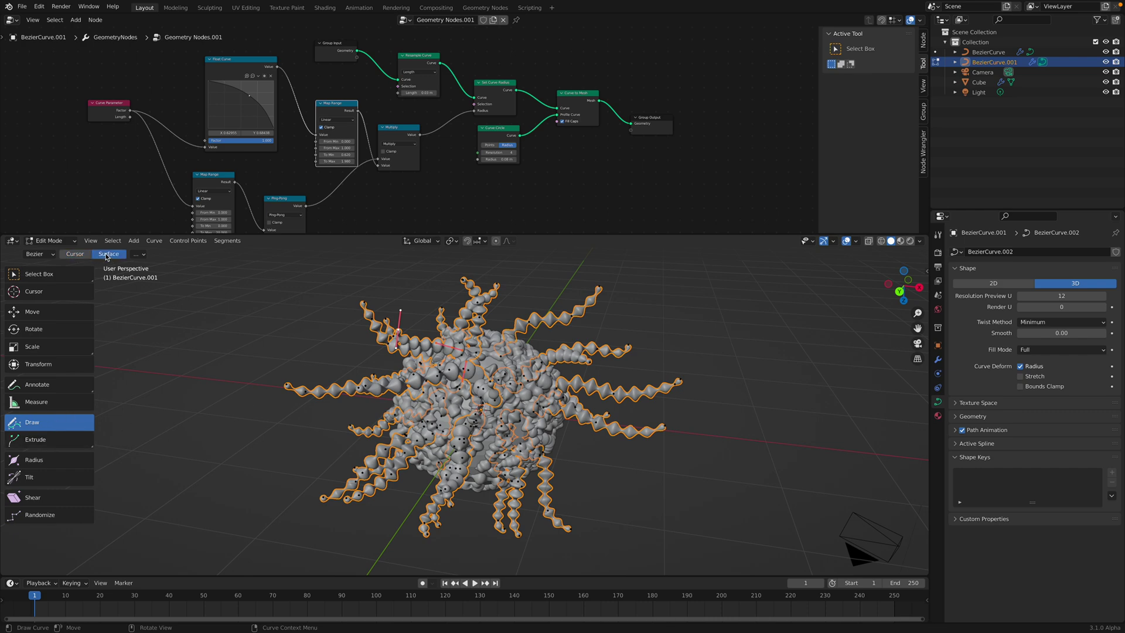
click(54, 241)
click(54, 253)
click(195, 295)
middle_drag(482, 330, 505, 331)
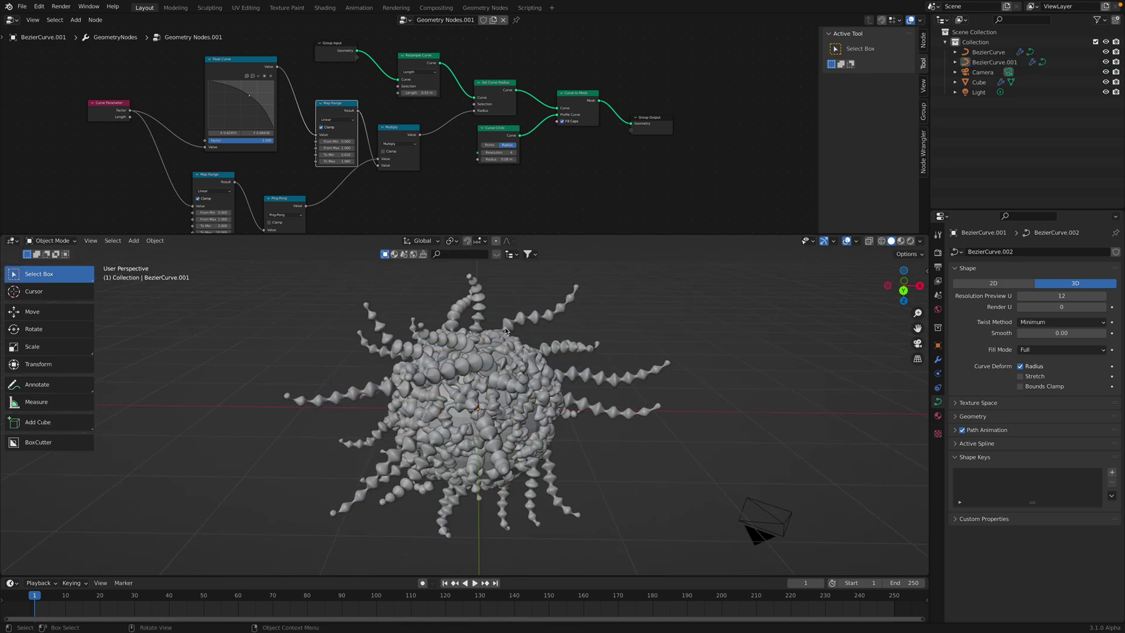
key(ctrl+s)
- Examine the tentacle curve's modifier stack and its shape from several sides, deselect it and save the file
click(537, 322)
middle_drag(611, 396, 723, 171)
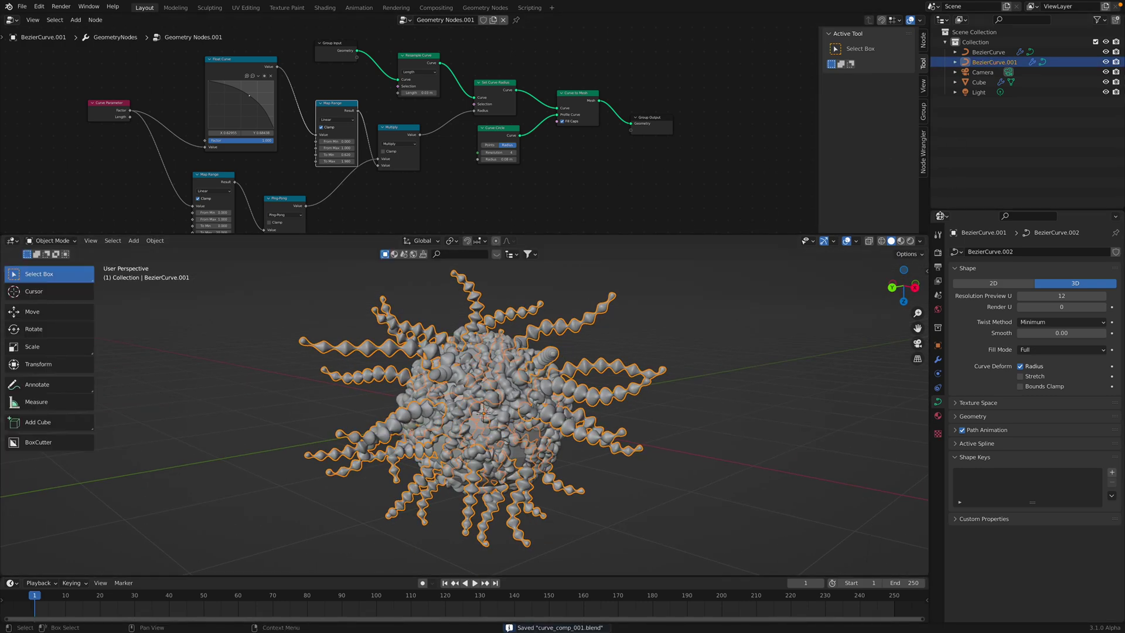
click(939, 360)
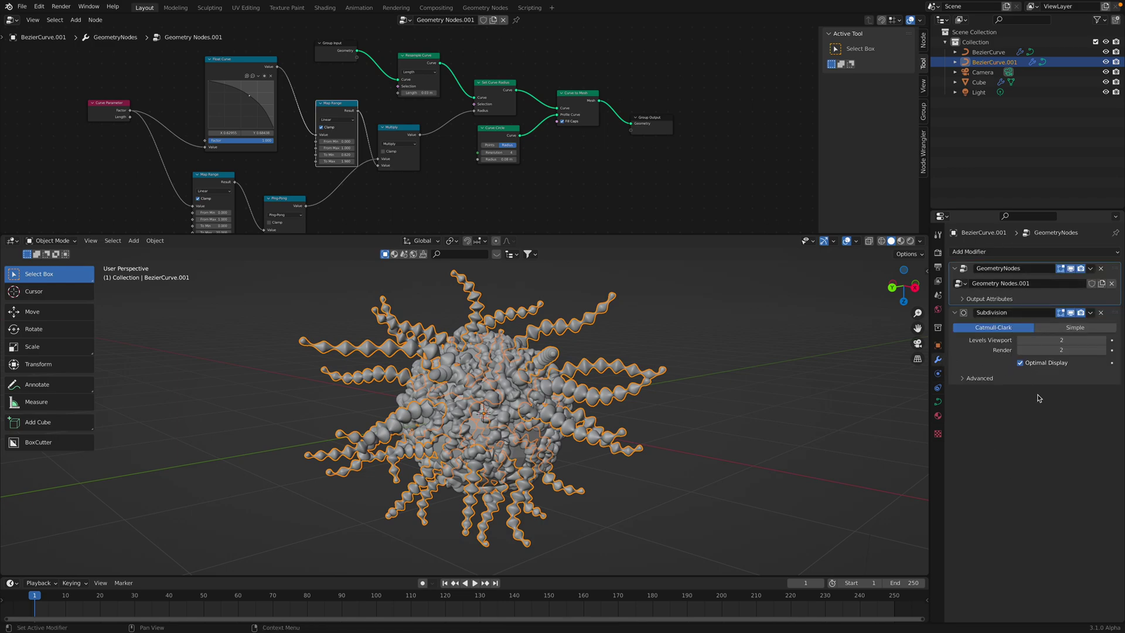
middle_drag(527, 323, 473, 320)
middle_drag(495, 366, 514, 392)
click(633, 334)
key(ctrl+s)
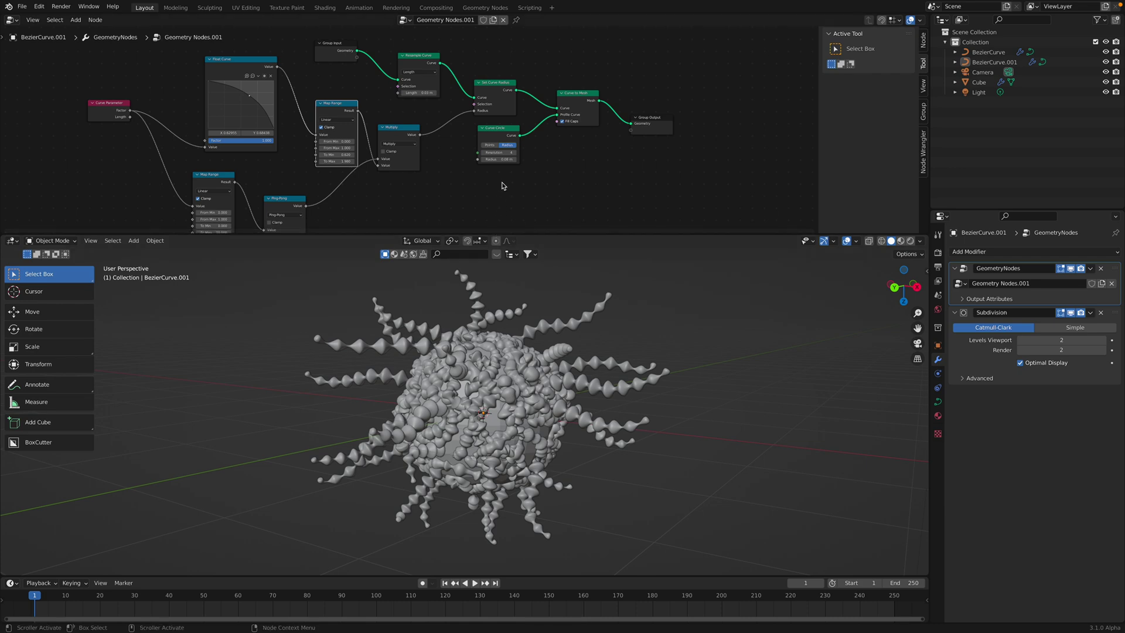
- Save the file, then duplicate the tentacle curve and move the copy along X to sit beside the sphere
middle_drag(622, 338, 519, 368)
key(ctrl+s)
click(593, 318)
scroll(519, 369, down, 3)
key(shift+d)
key(x)
click(689, 310)
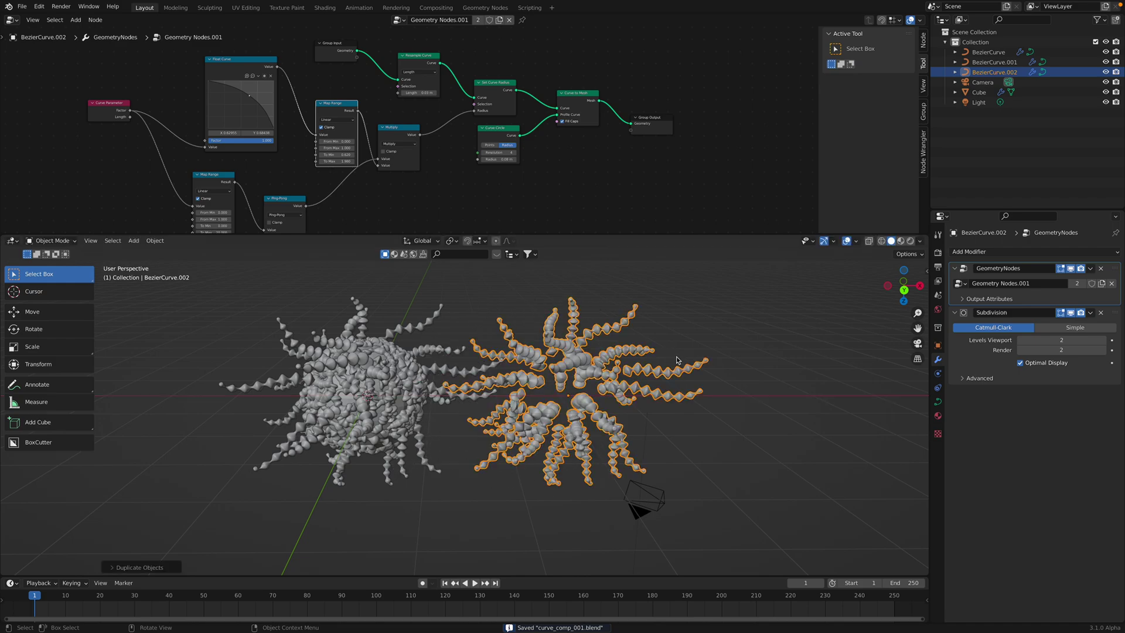
scroll(688, 311, up, 4)
click(689, 310)
click(676, 318)
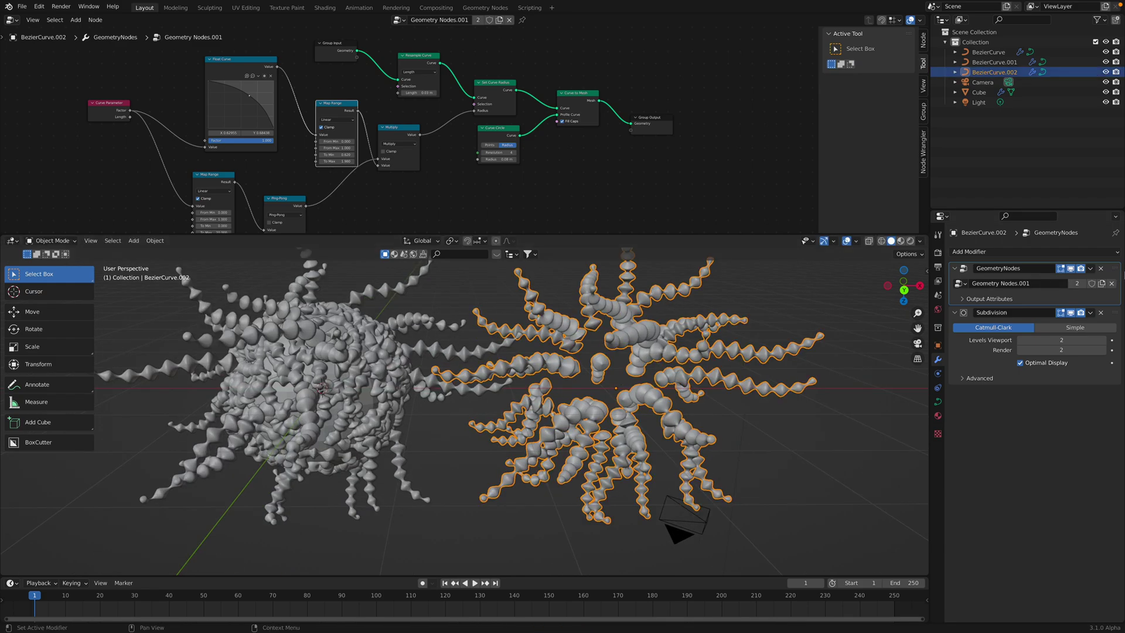
- Make the copied tentacles' node group single-user, enlarge the node editor and spread the nodes apart to free space before the Group Output
click(480, 21)
drag(559, 236, 556, 332)
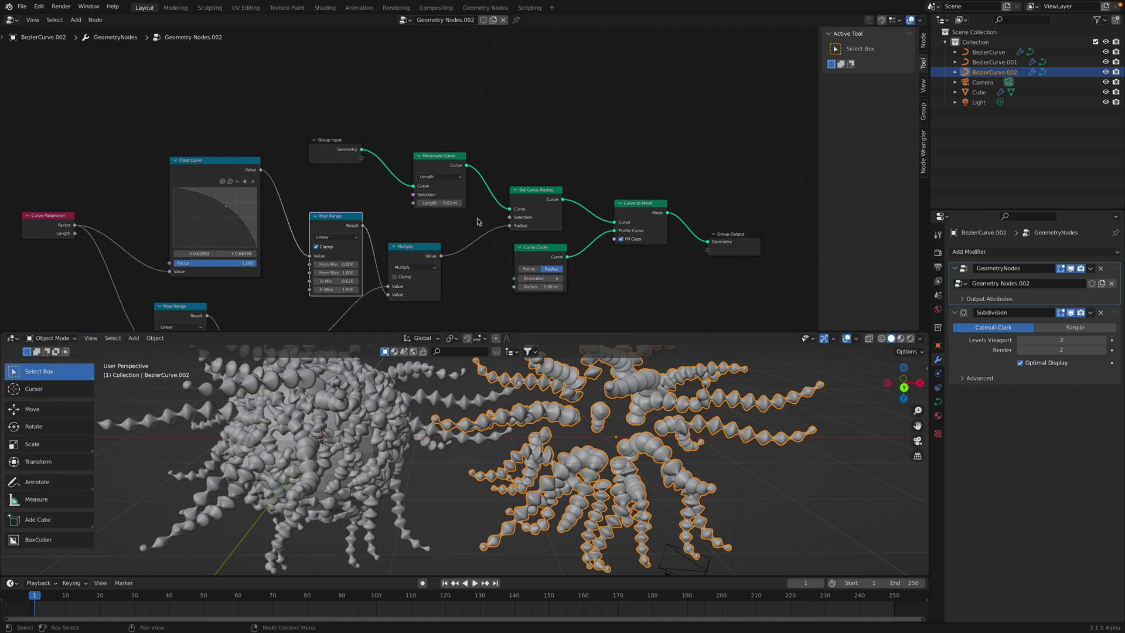
drag(429, 161, 421, 146)
drag(339, 142, 325, 114)
drag(445, 151, 434, 133)
middle_drag(434, 133, 368, 109)
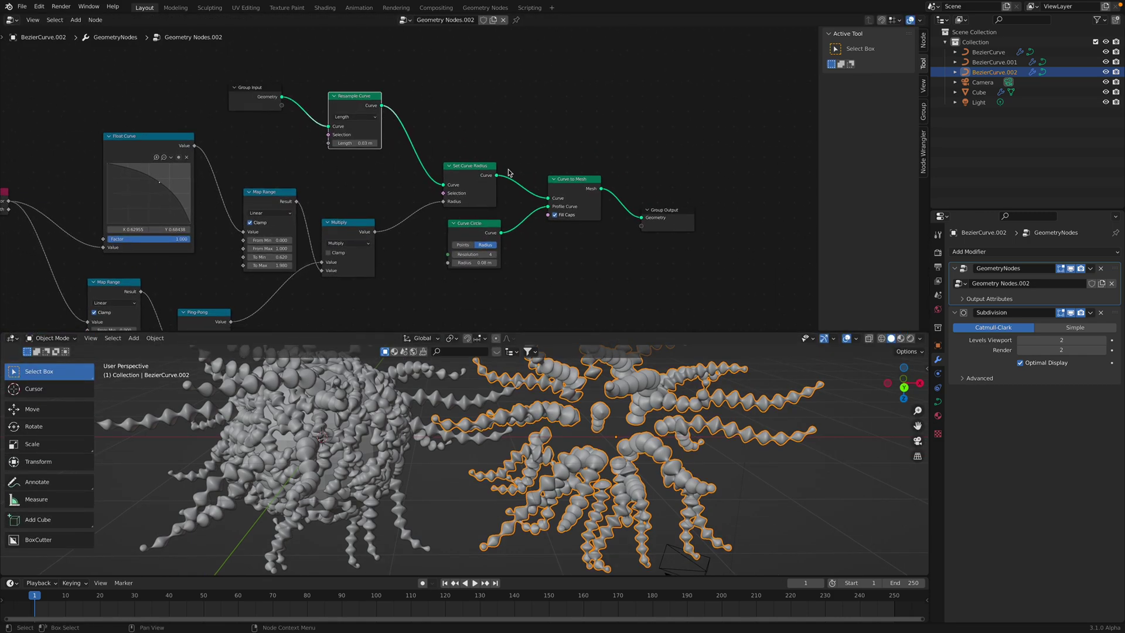
drag(574, 185, 578, 214)
drag(664, 211, 738, 214)
drag(578, 217, 589, 266)
- Add a Points to Volume node beside the Set Curve Radius node
key(shift+a)
text(point)
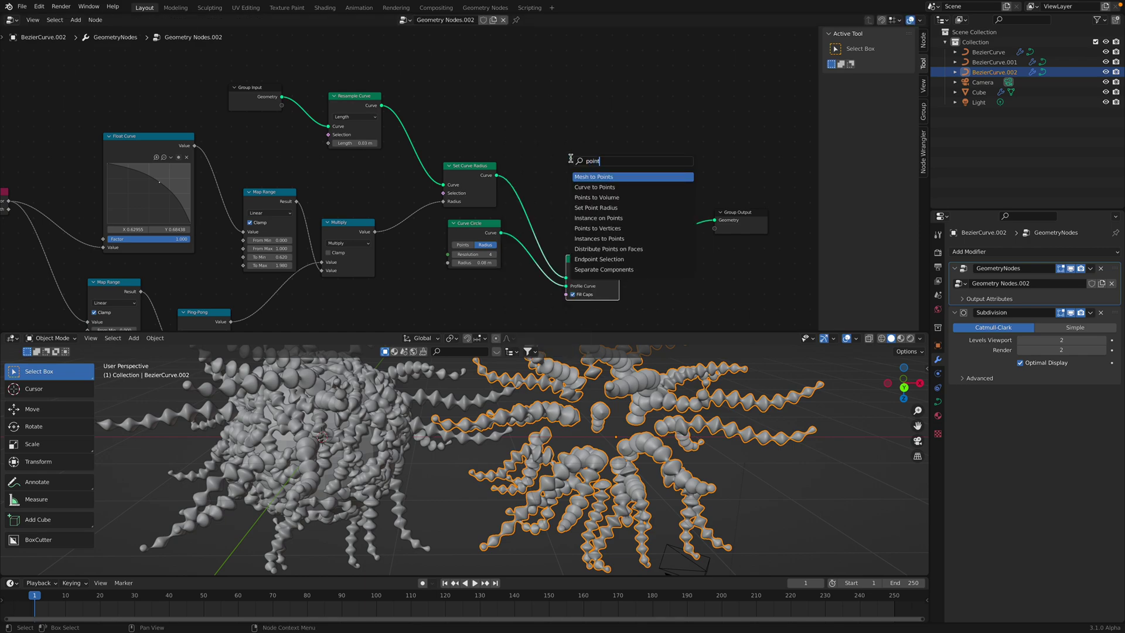
key(Down)
key(Down)
key(Return)
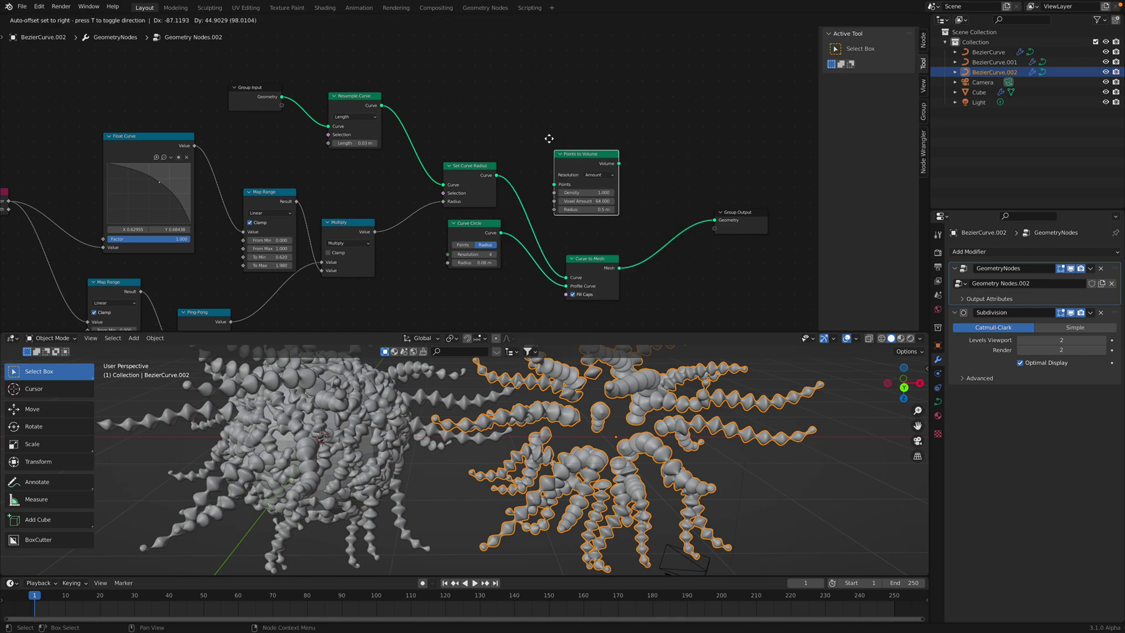
click(542, 117)
- Add a Volume to Mesh node after the Points to Volume node
key(shift+a)
click(638, 115)
text(volume)
key(Return)
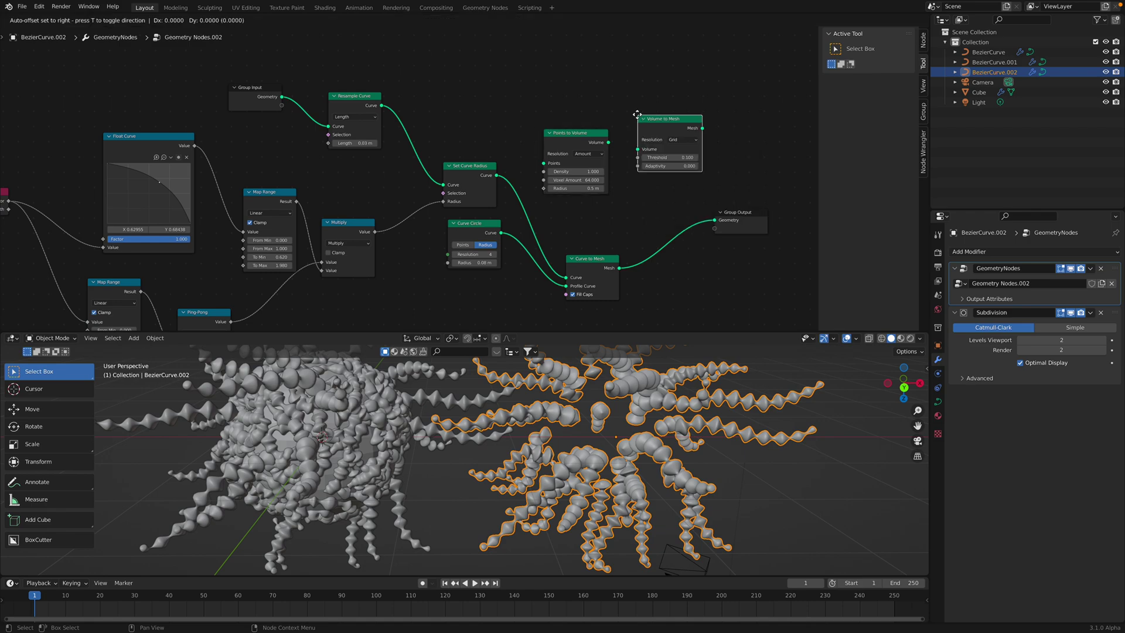
click(643, 117)
- Link Set Curve Radius through Points to Volume and Volume to Mesh into the Group Output, and tidy the node positions
drag(498, 176, 544, 162)
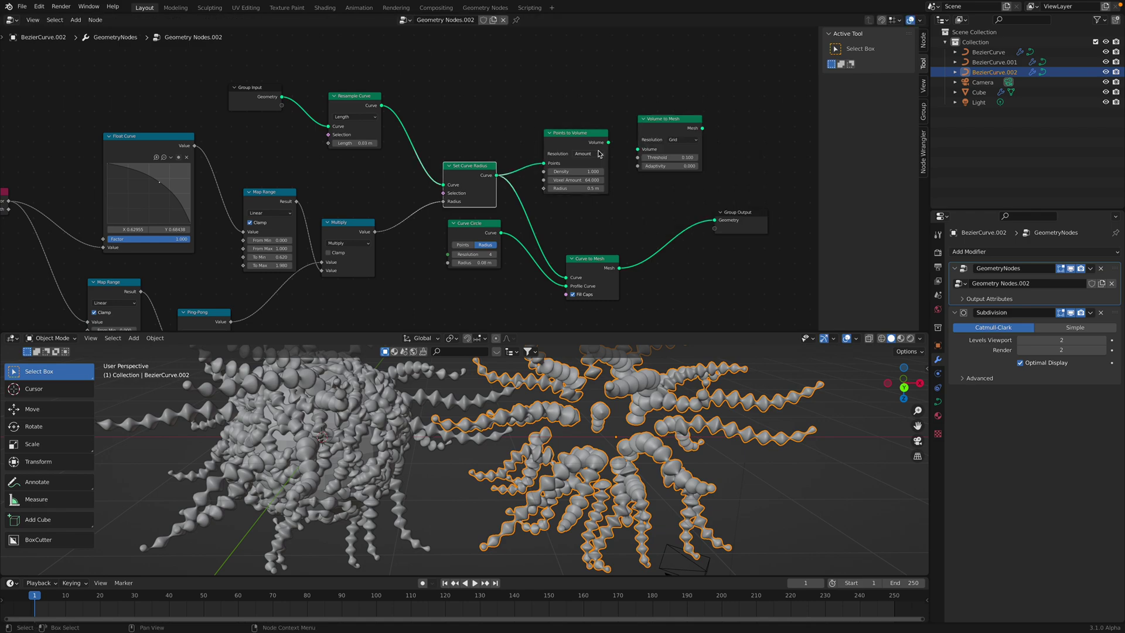
drag(608, 142, 638, 148)
drag(702, 129, 704, 135)
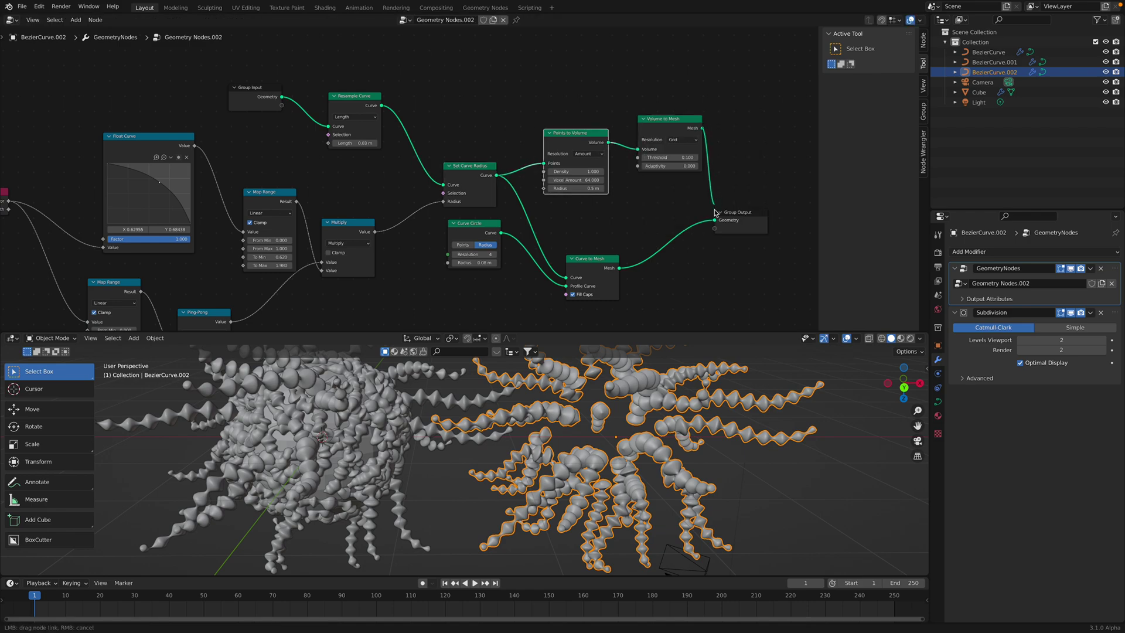
drag(714, 212, 751, 220)
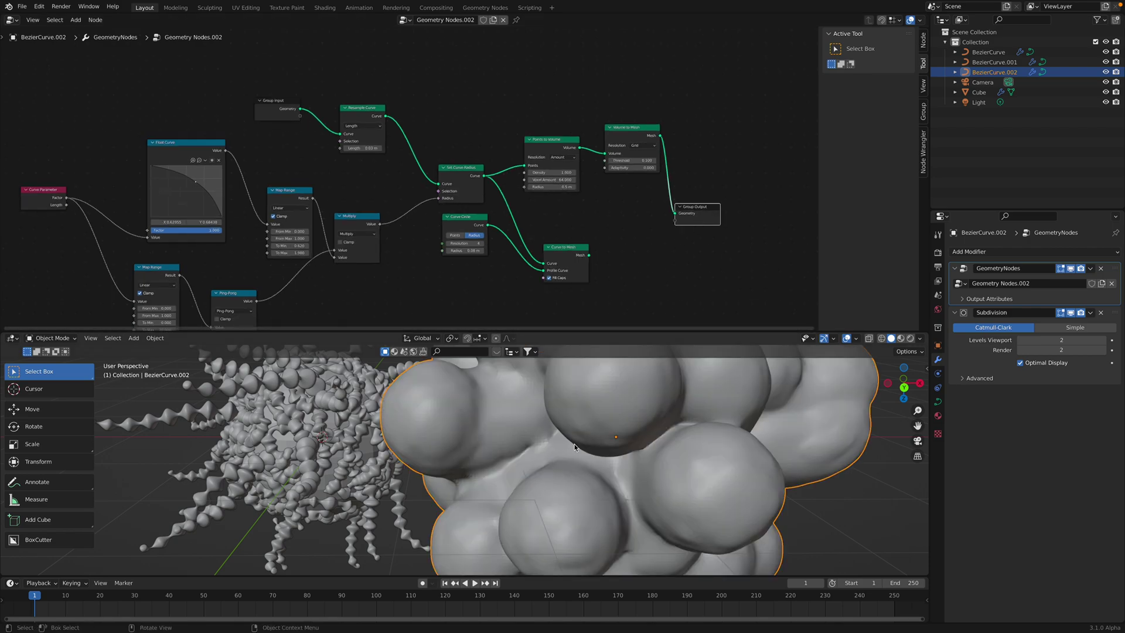
scroll(582, 219, down, 1)
middle_drag(581, 219, 555, 223)
scroll(563, 220, up, 2)
drag(699, 205, 721, 179)
drag(621, 132, 621, 153)
scroll(543, 138, up, 1)
- Set the Points to Volume radius to 0.2 m
click(543, 138)
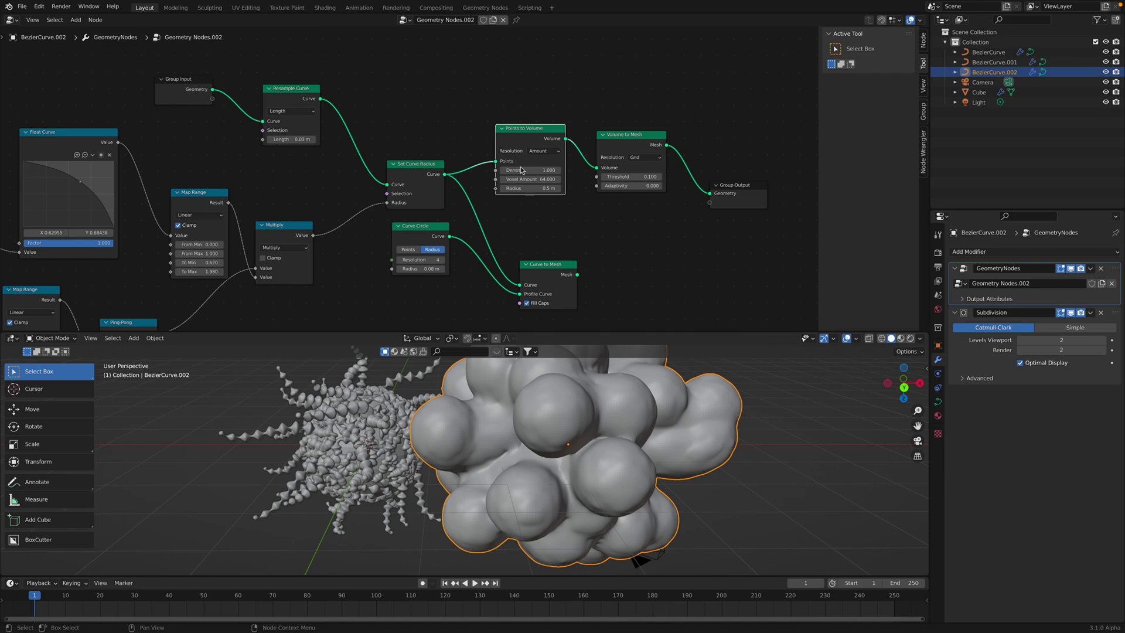
click(544, 187)
text(.2)
key(Return)
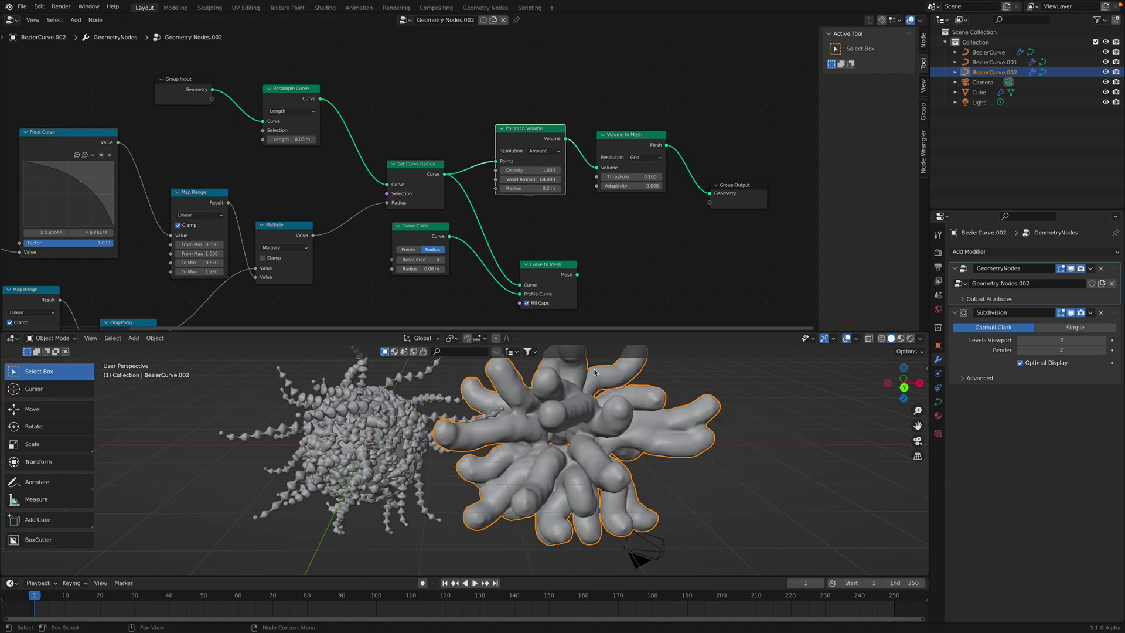
- Try the Multiply output as the Points to Volume radius, replacing it with the result of the Map Range fed by the Float Curve
middle_drag(430, 166, 455, 141)
middle_drag(204, 178, 223, 170)
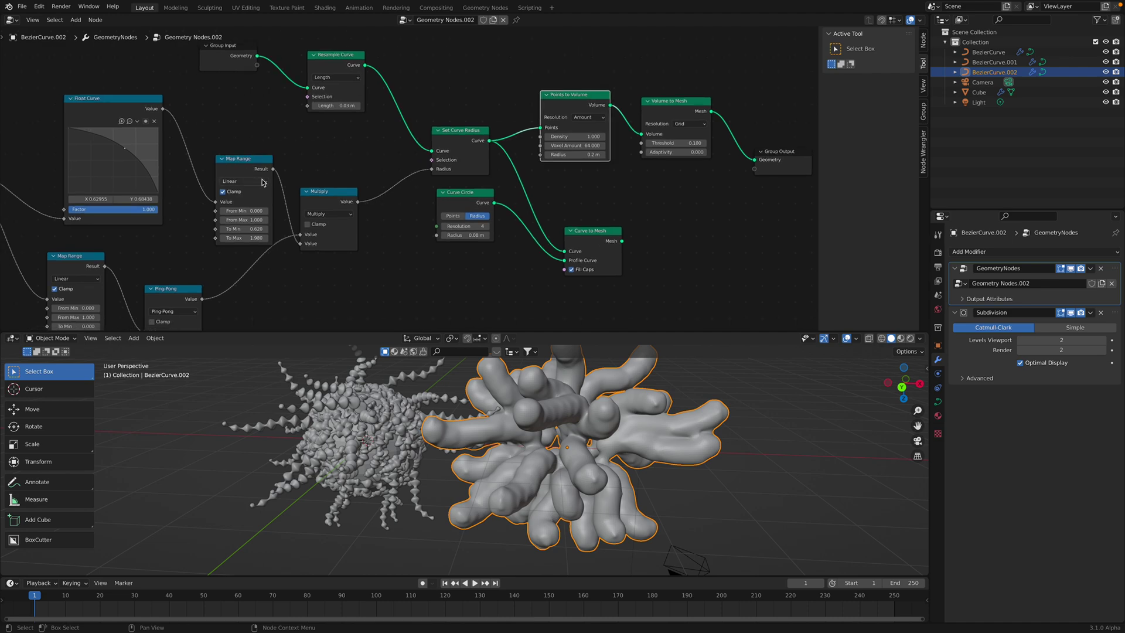
drag(258, 192, 243, 185)
drag(356, 202, 540, 158)
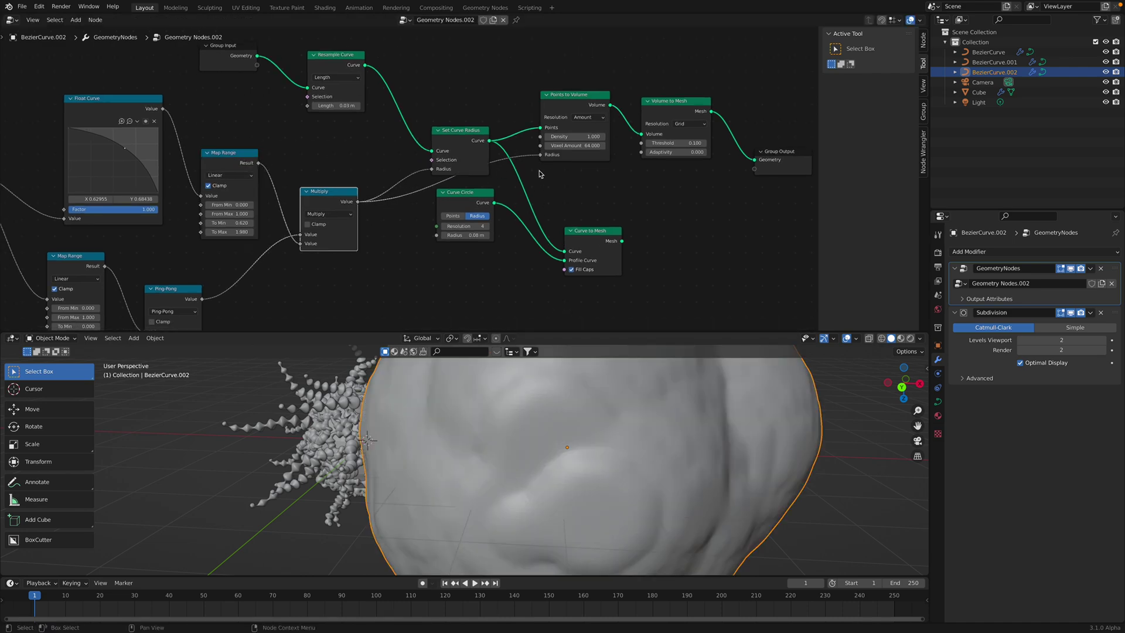
middle_drag(273, 224, 287, 199)
drag(339, 179, 335, 217)
drag(273, 142, 555, 134)
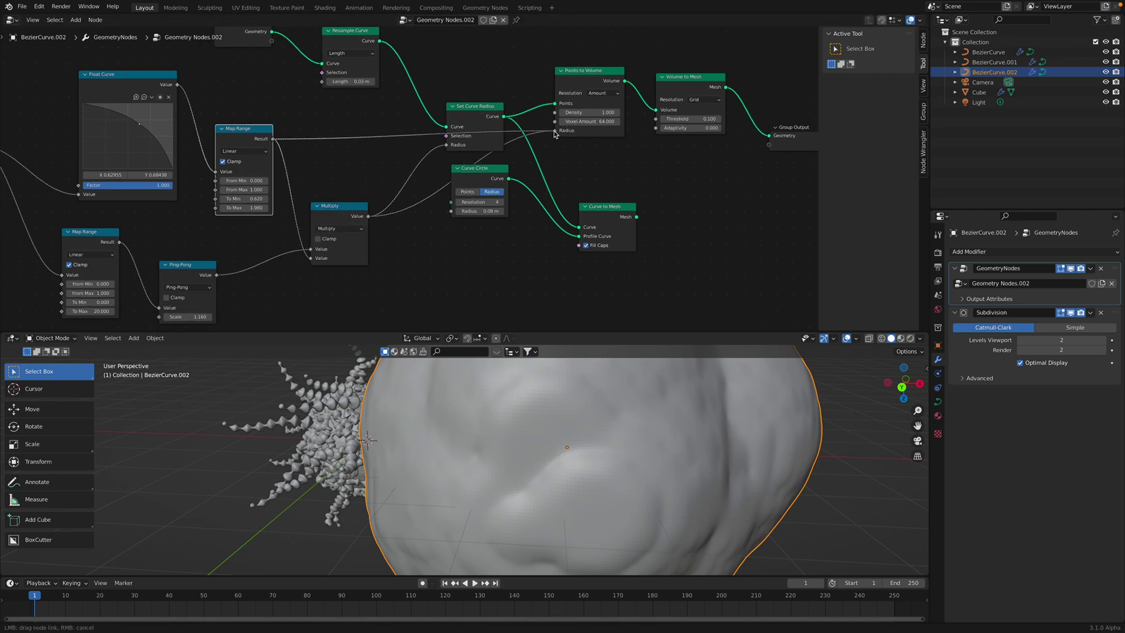
- Lower the To Max of the Float Curve's Map Range to 1 and on to 0.3, and its To Min to 0.1
double_click(265, 210)
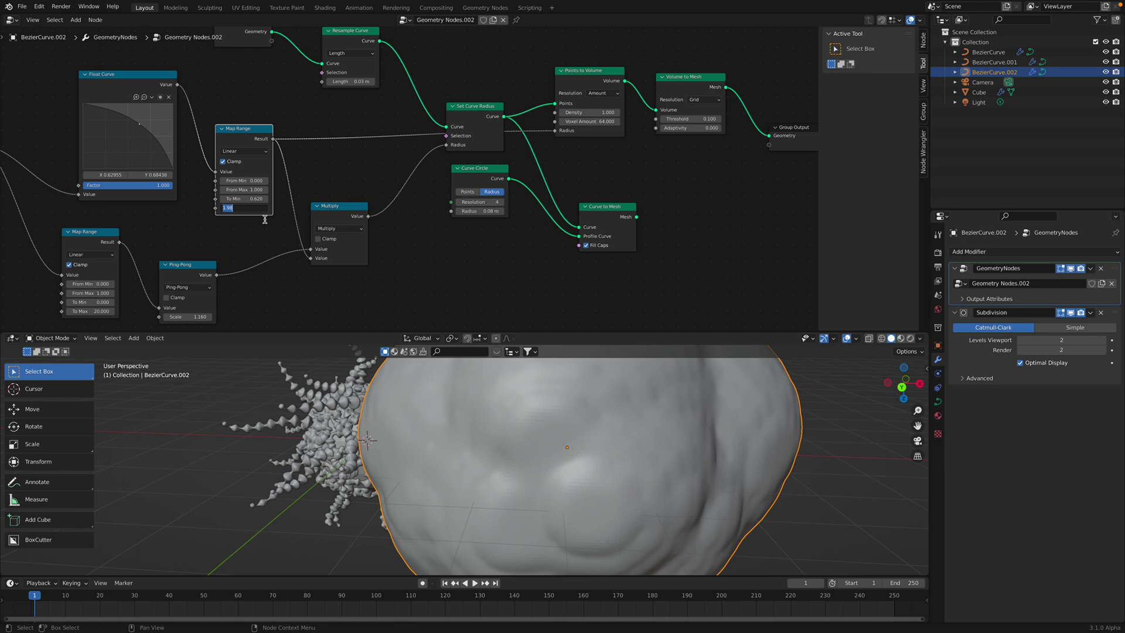
text(1)
key(Return)
double_click(269, 208)
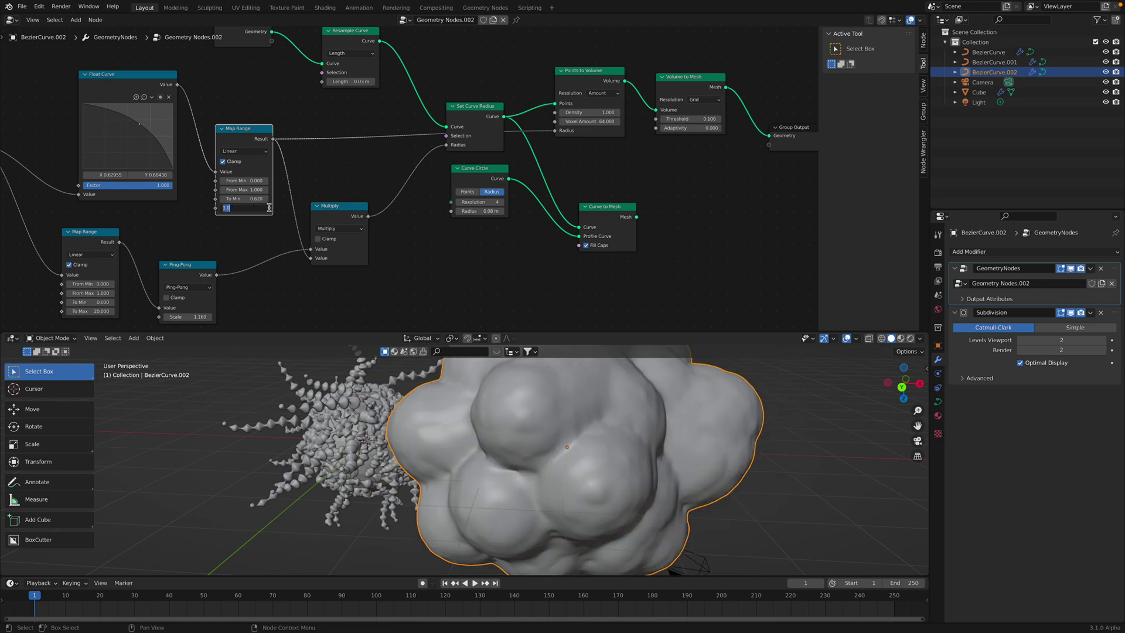
text(.3)
key(Return)
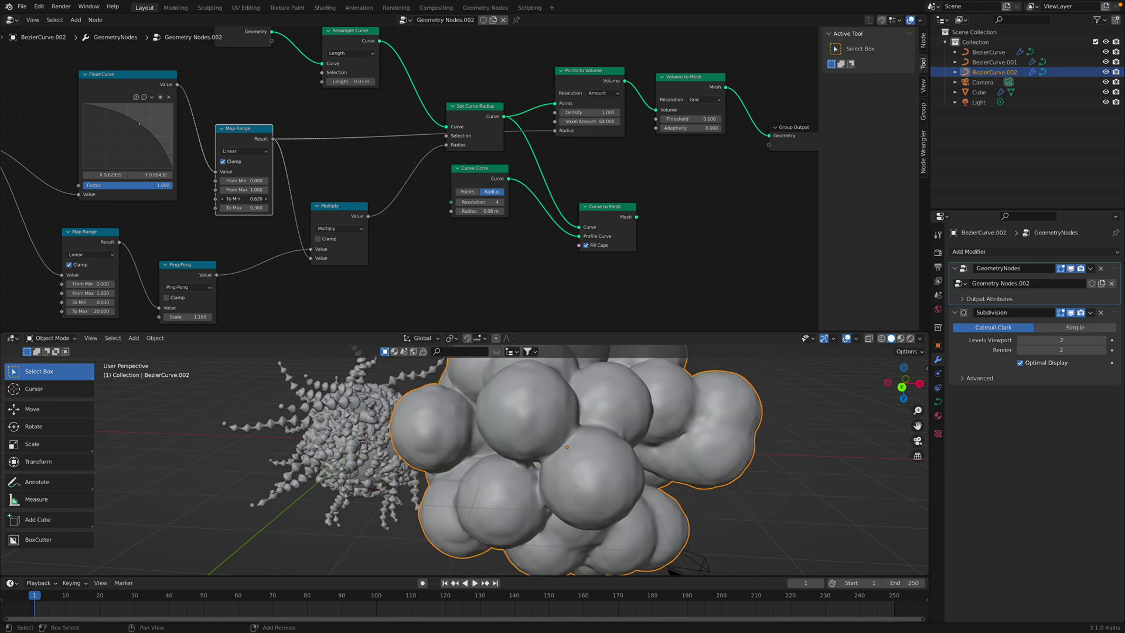
drag(243, 198, 231, 199)
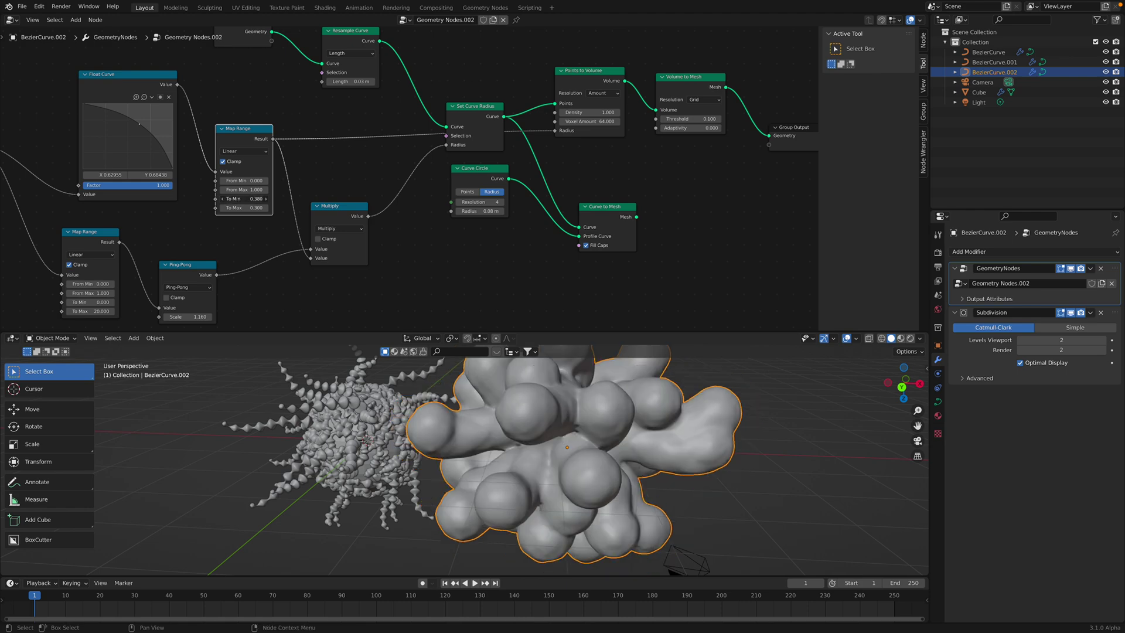
key(Return)
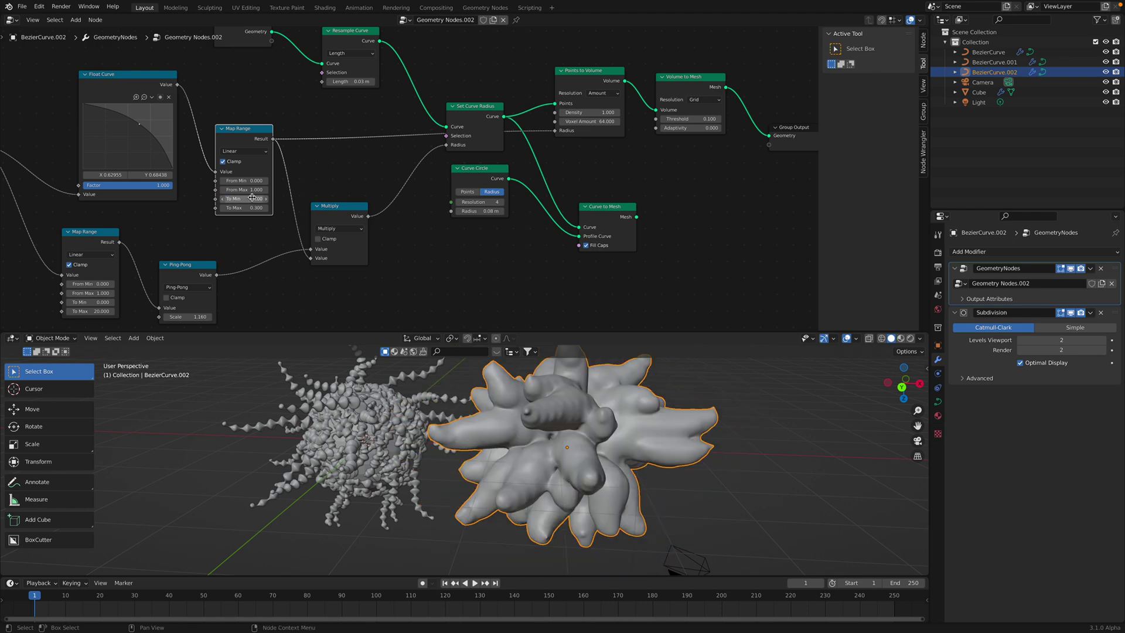
- Set the same Map Range's To Max to 0.2 and To Min to 0.05 to thin the tentacles
double_click(252, 208)
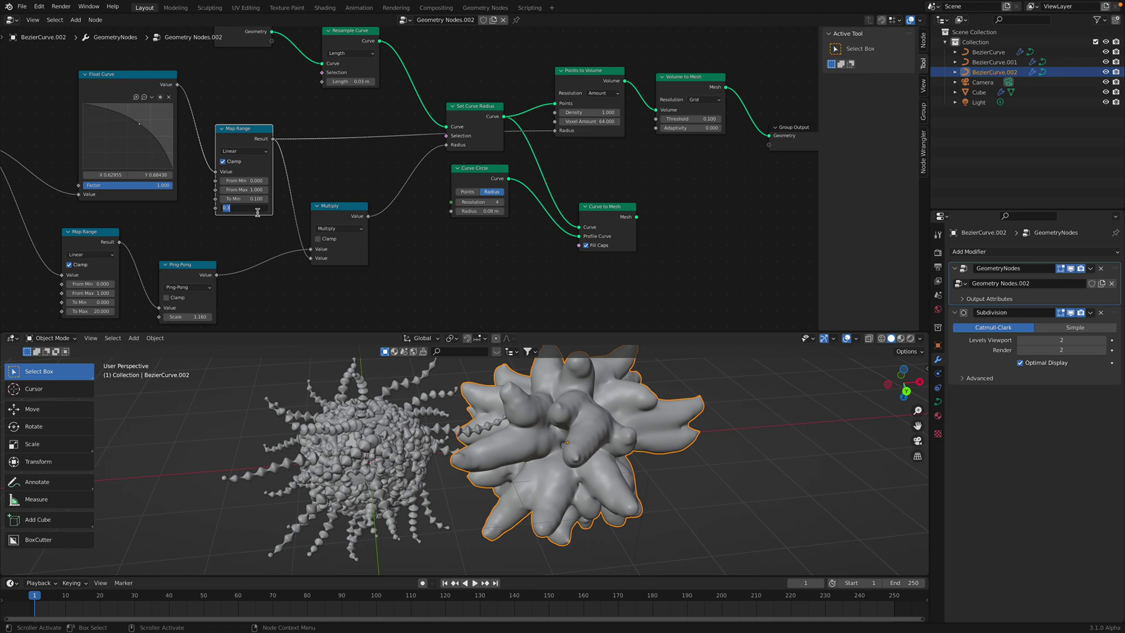
text(.2)
key(Return)
middle_drag(621, 487, 679, 451)
click(674, 419)
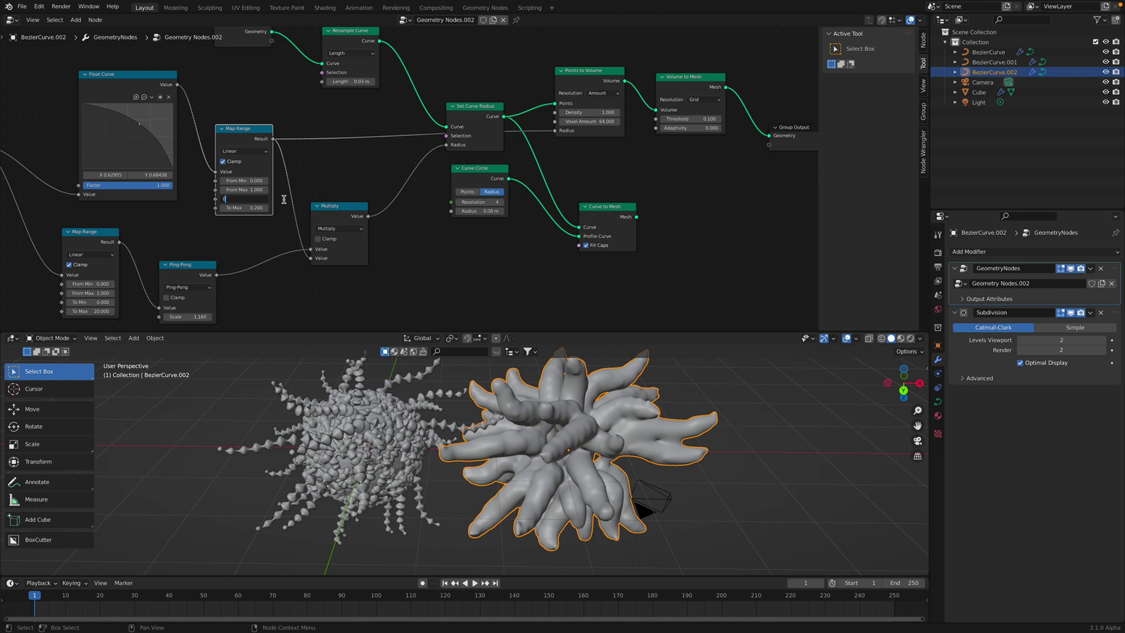
text(0.05)
key(Return)
- Adjust the Map Range's To Max to 0.16
click(258, 208)
text(0.02)
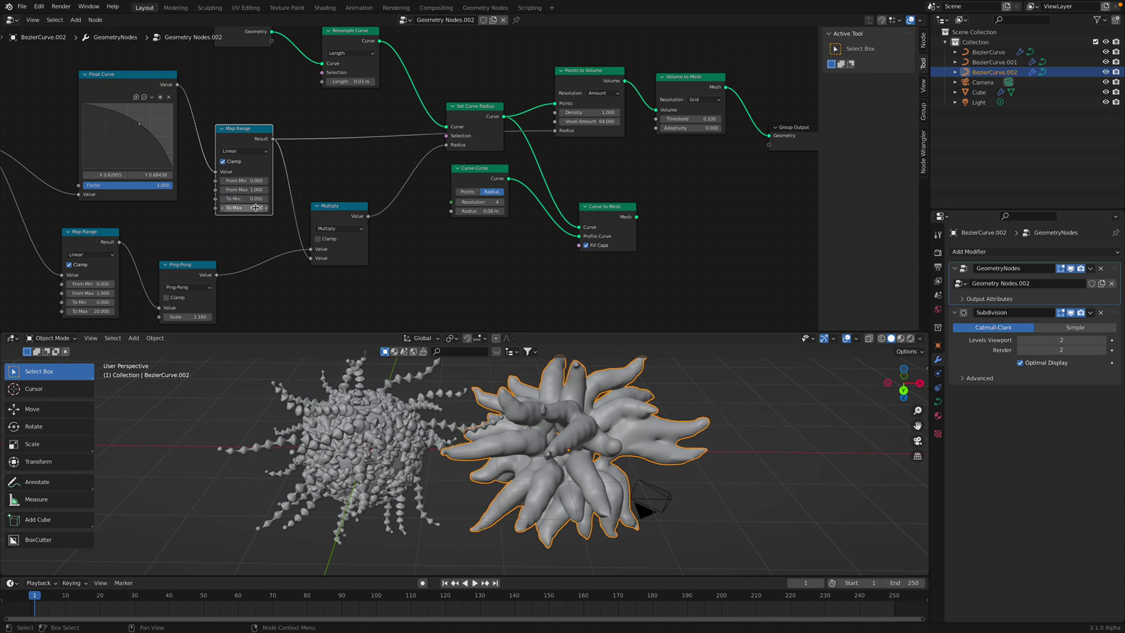
key(Return)
drag(244, 207, 269, 208)
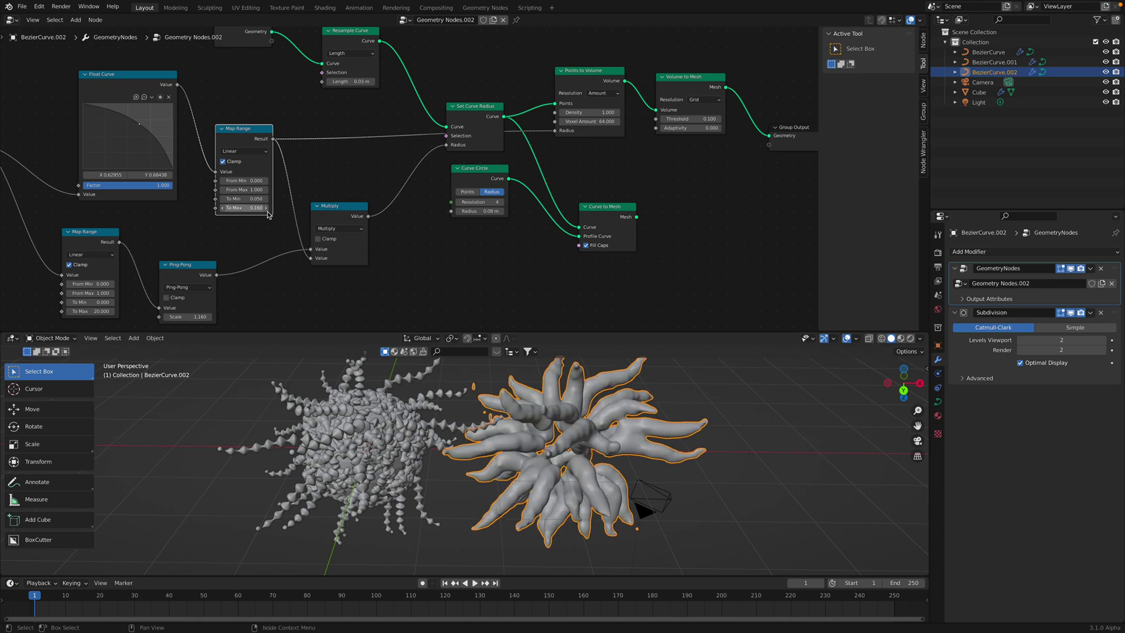
- Try a Resample Curve length of 0.07 m and restore it to 0.03 m
middle_drag(378, 80, 373, 111)
click(374, 110)
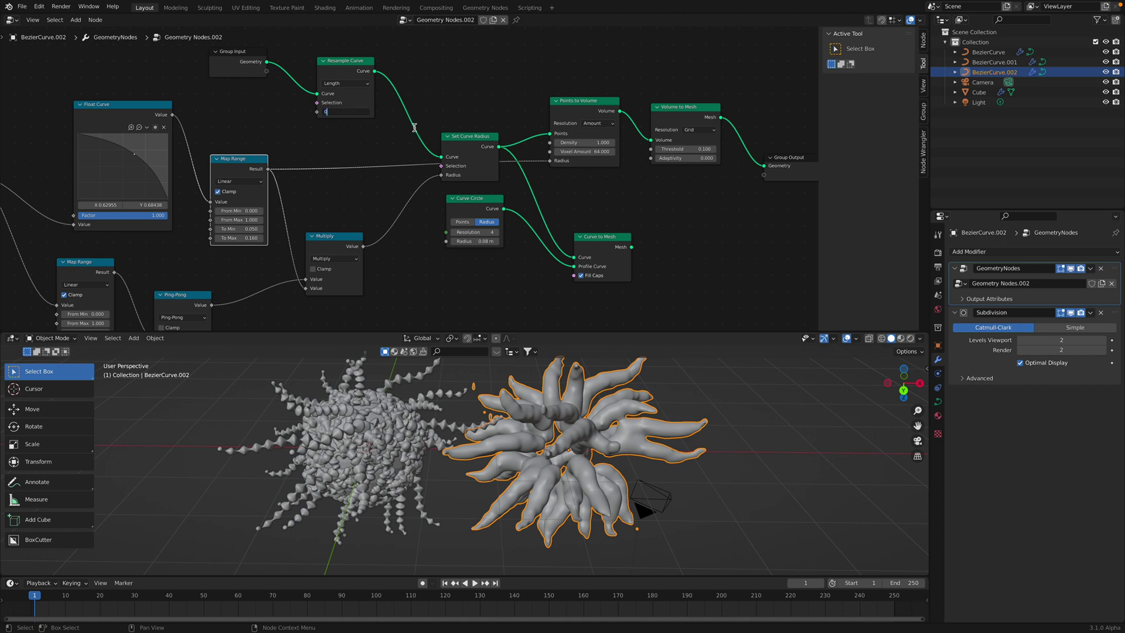
text(0.07)
key(Return)
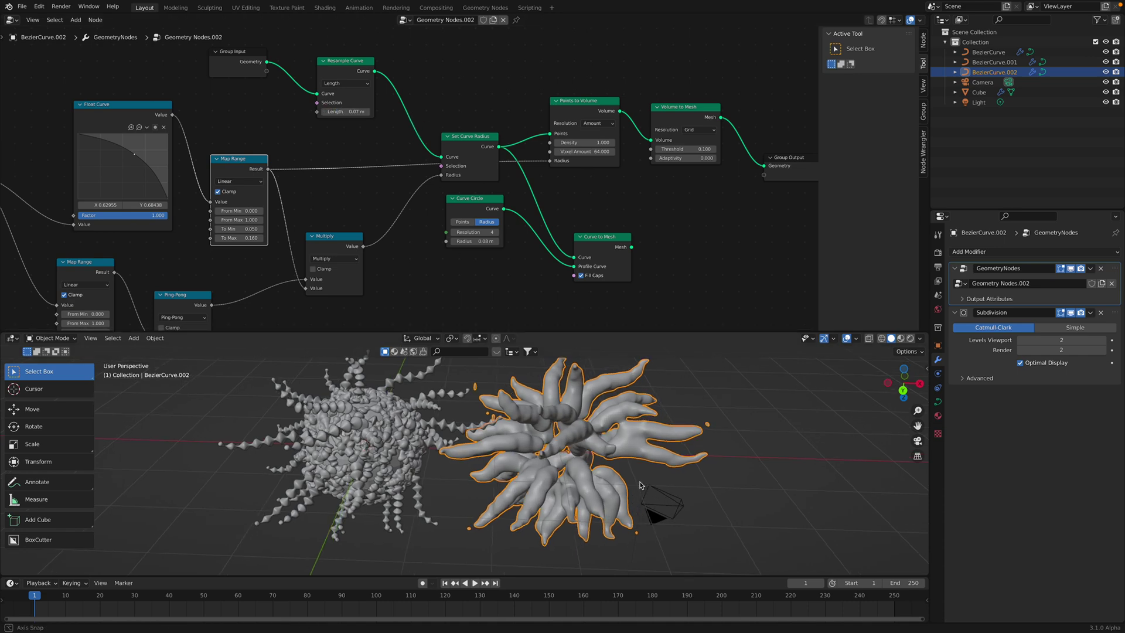
click(350, 113)
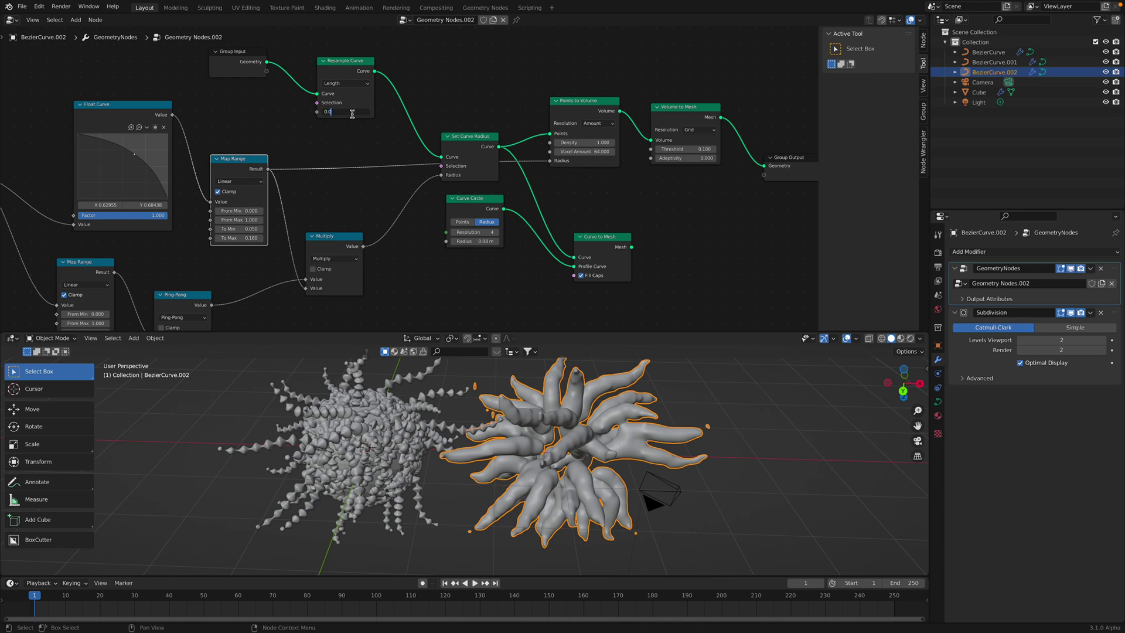
text(0.03)
key(Return)
middle_drag(566, 446, 571, 450)
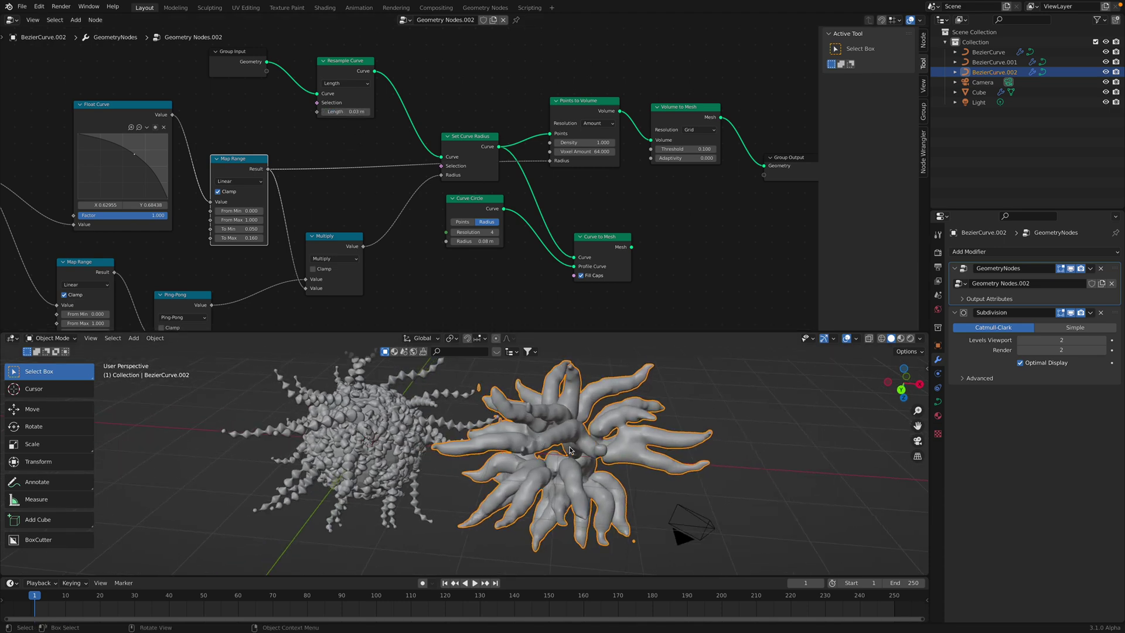
- Move the Points to Volume and Volume to Mesh nodes higher in the node graph and save the file
scroll(587, 206, up, 2)
middle_drag(623, 147, 529, 160)
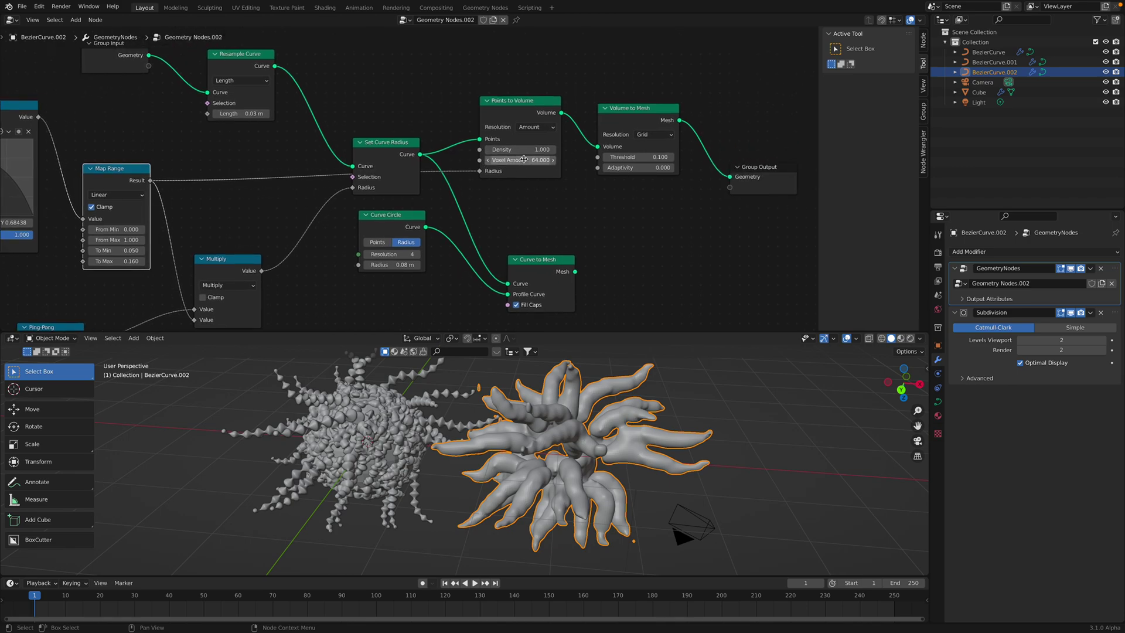
drag(538, 116, 536, 82)
drag(628, 112, 628, 76)
middle_drag(641, 398, 659, 423)
key(ctrl+s)
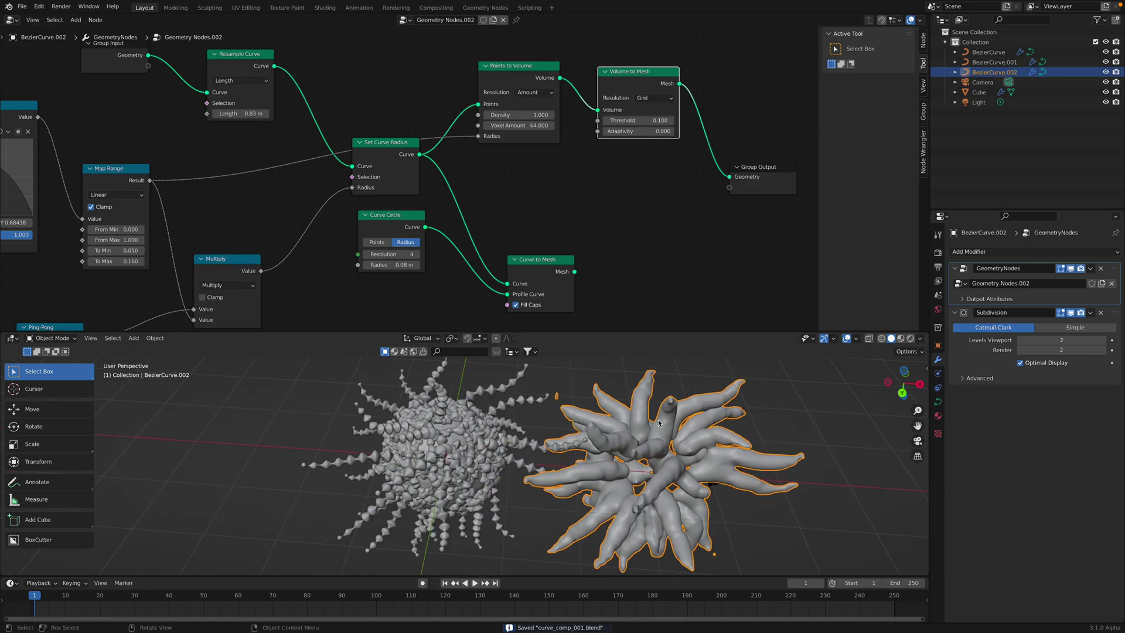
- Give the Geometry Nodes.002 group a fake user and enlarge the 3D viewport
middle_drag(666, 467, 673, 469)
scroll(516, 88, down, 3)
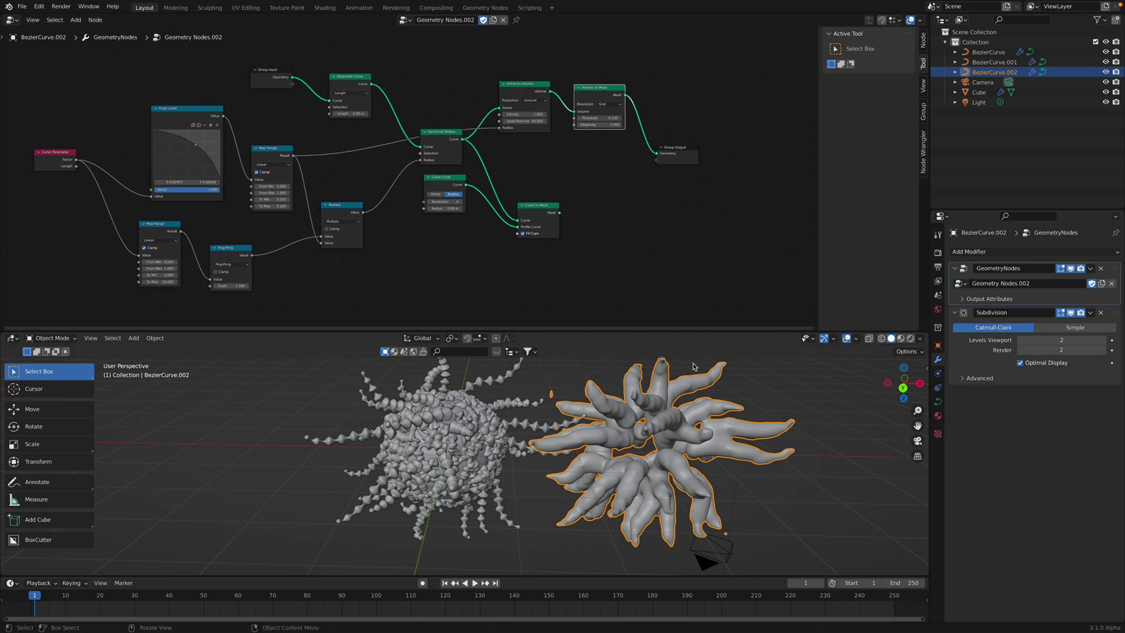
drag(697, 332, 699, 266)
click(730, 348)
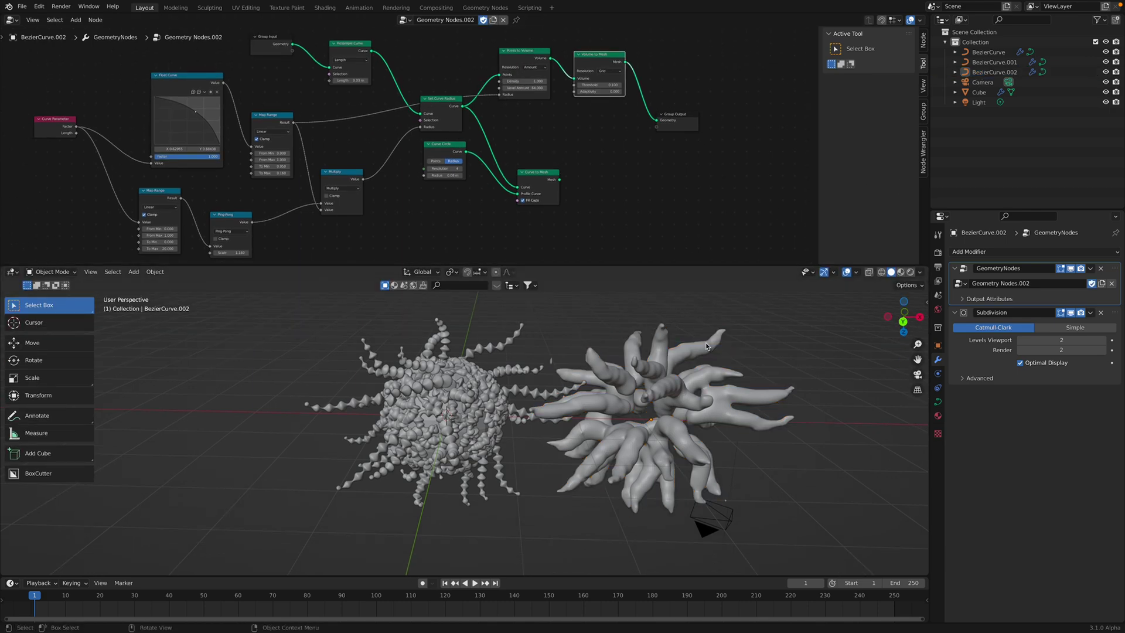
- Reselect the thick volume tentacles, clear their location so they sit back on the sphere, and deselect them
key(ctrl+z)
key(alt+g)
mouse_move(635, 366)
middle_down()
mouse_move(613, 377)
mouse_move(648, 358)
middle_up()
click(556, 354)
middle_drag(551, 349, 596, 381)
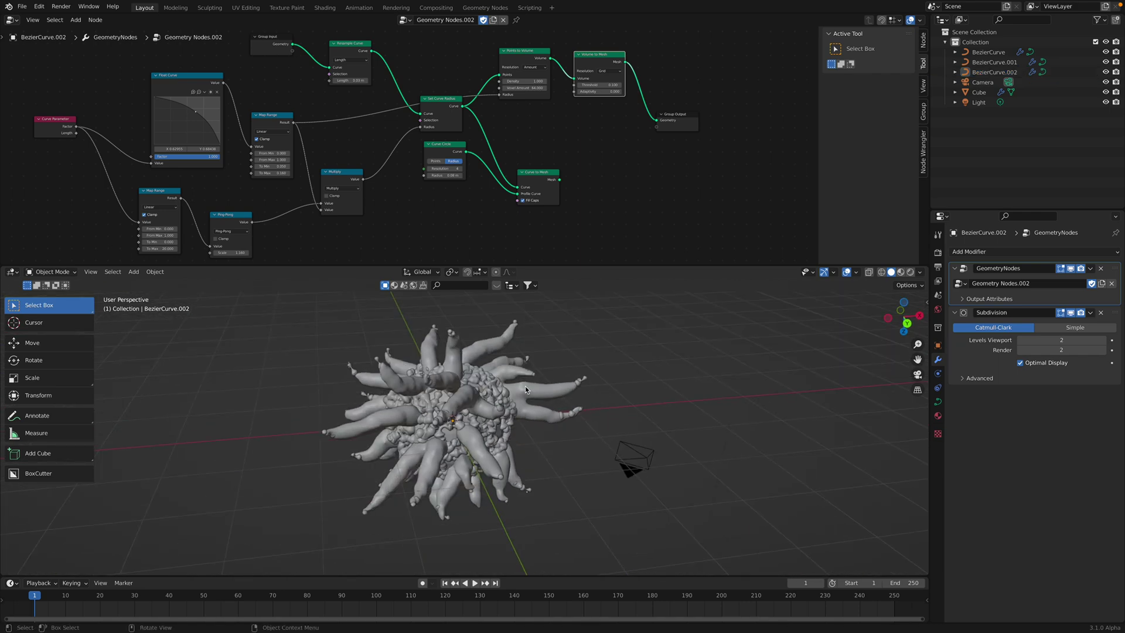
mouse_move(925, 4)
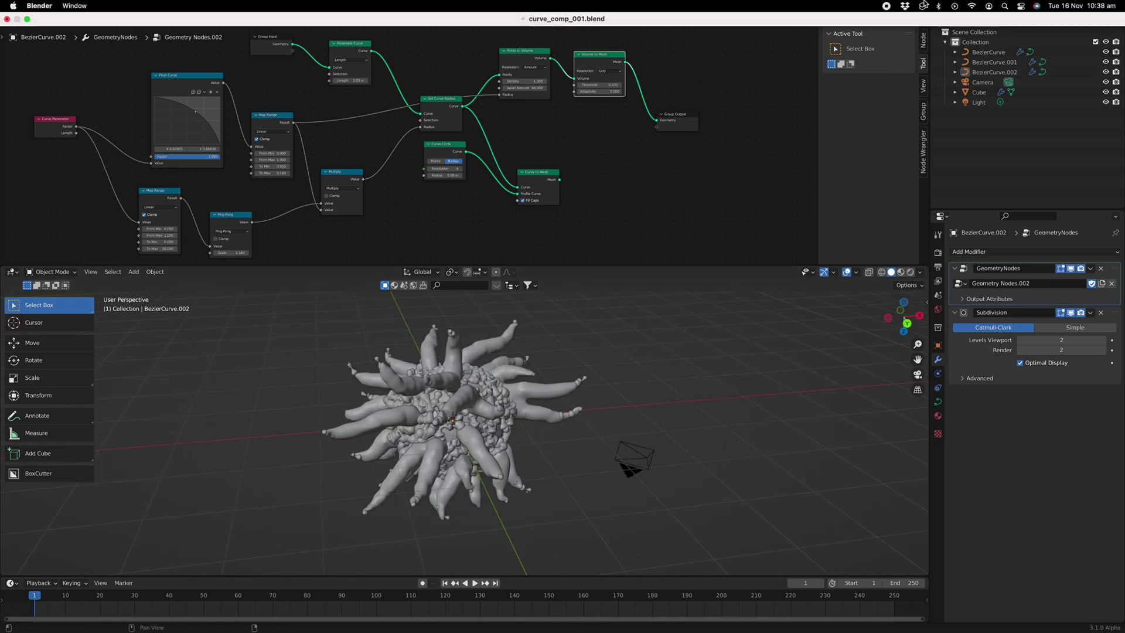